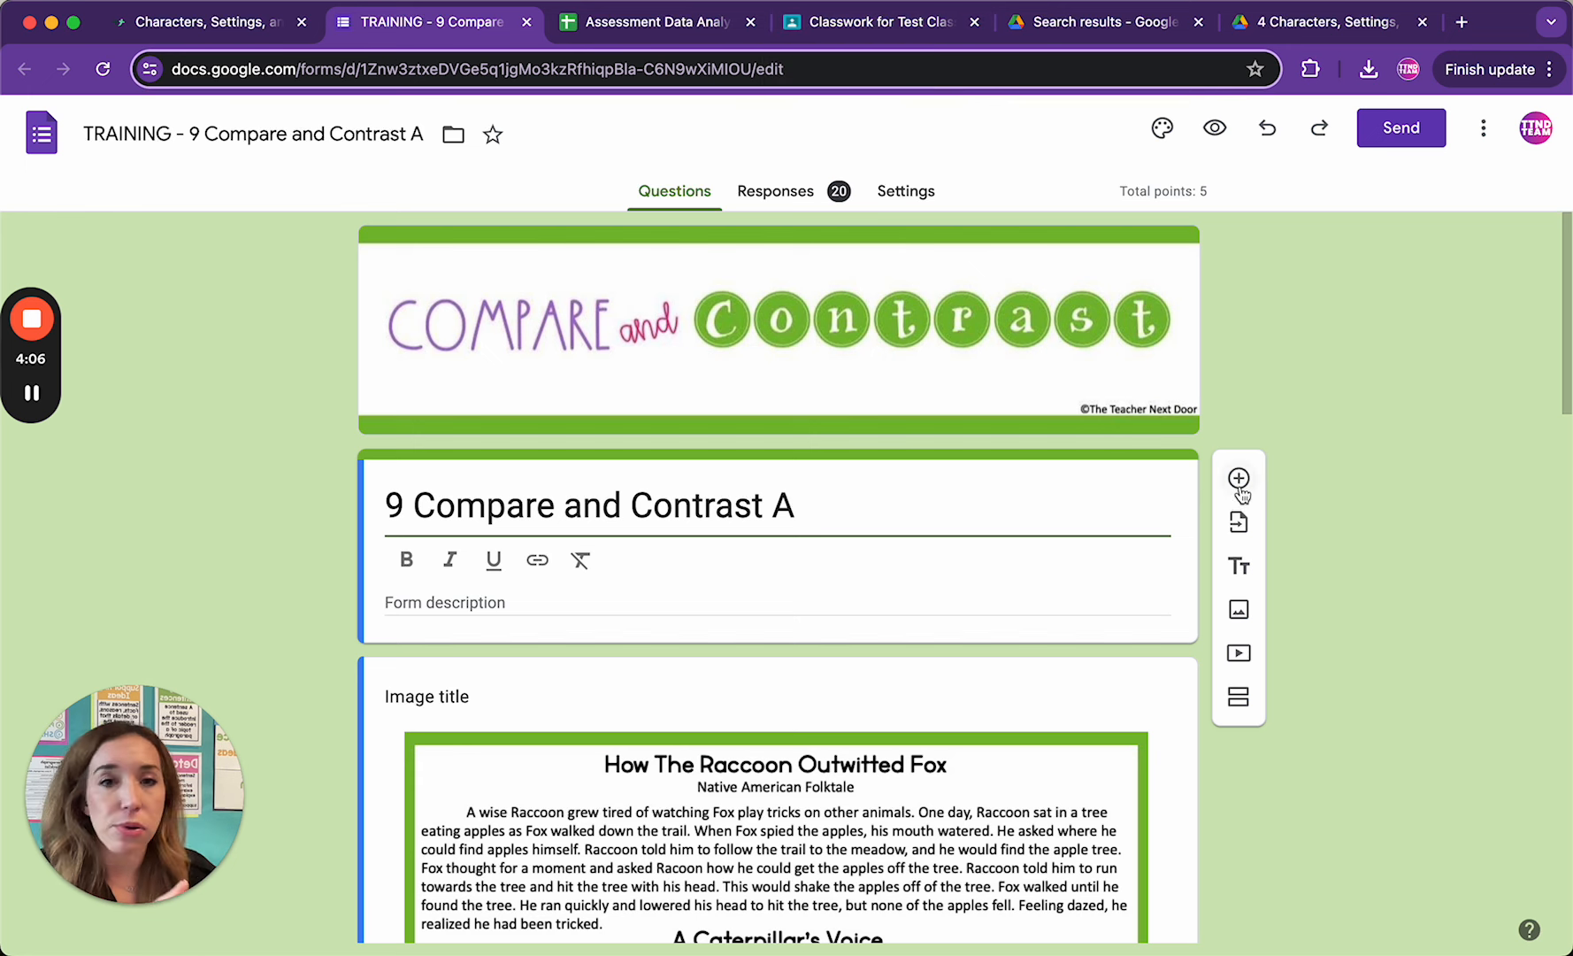
Add a required short-answer question titled "First Name:" below the passage image and delete it again.
left_click(1009, 708)
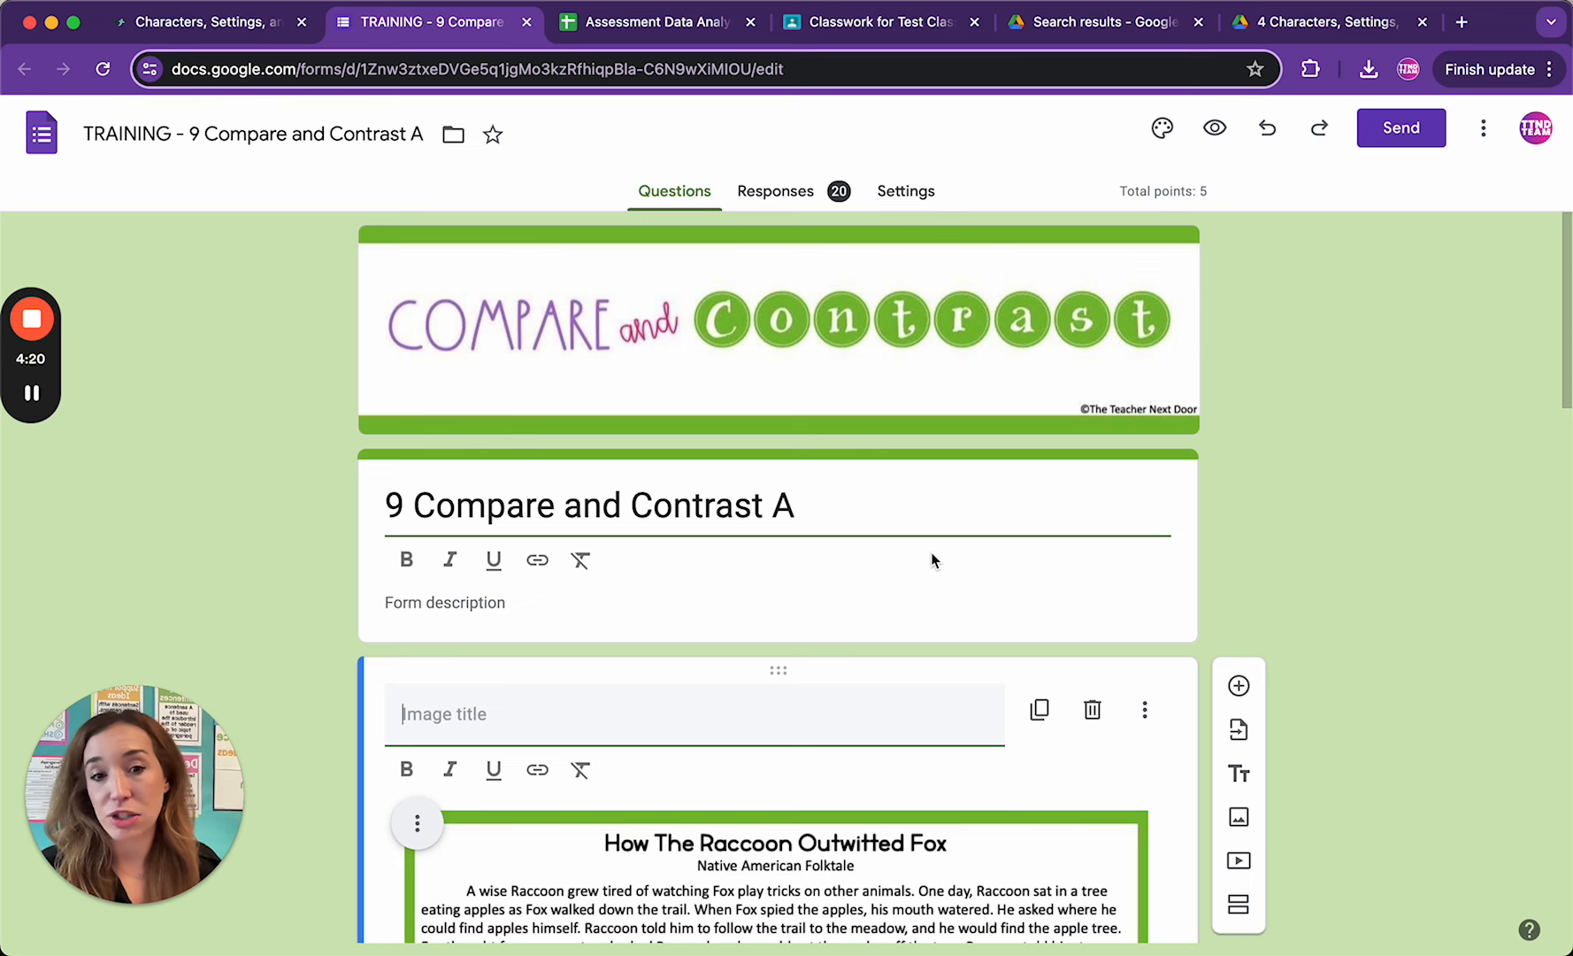
left_click(1239, 684)
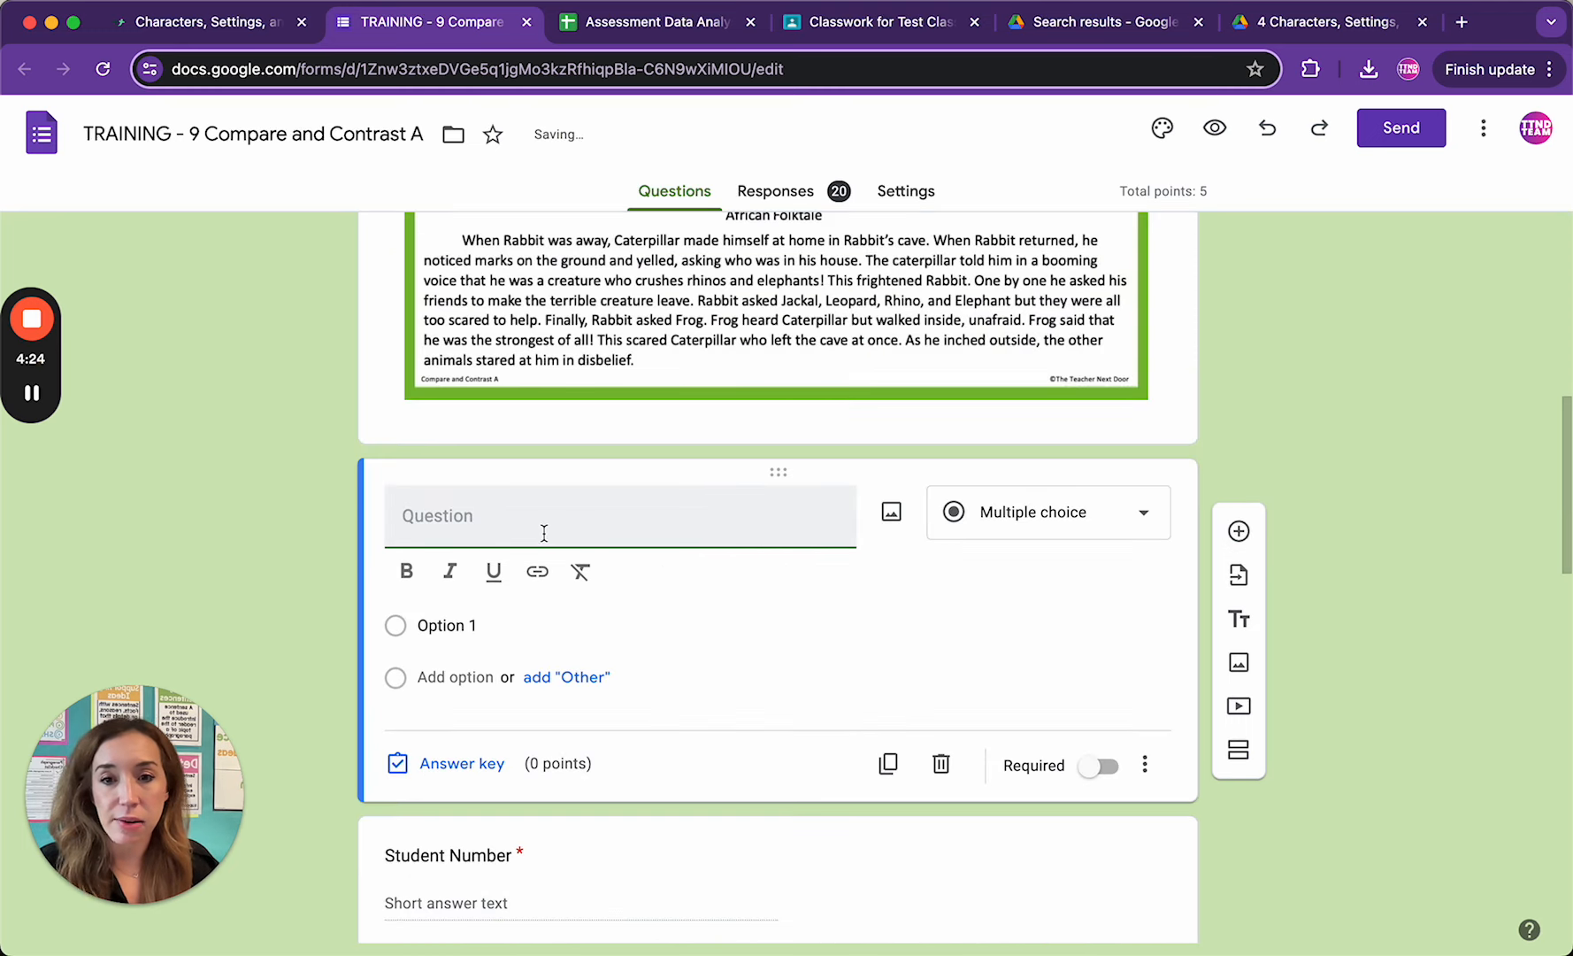
type("First ")
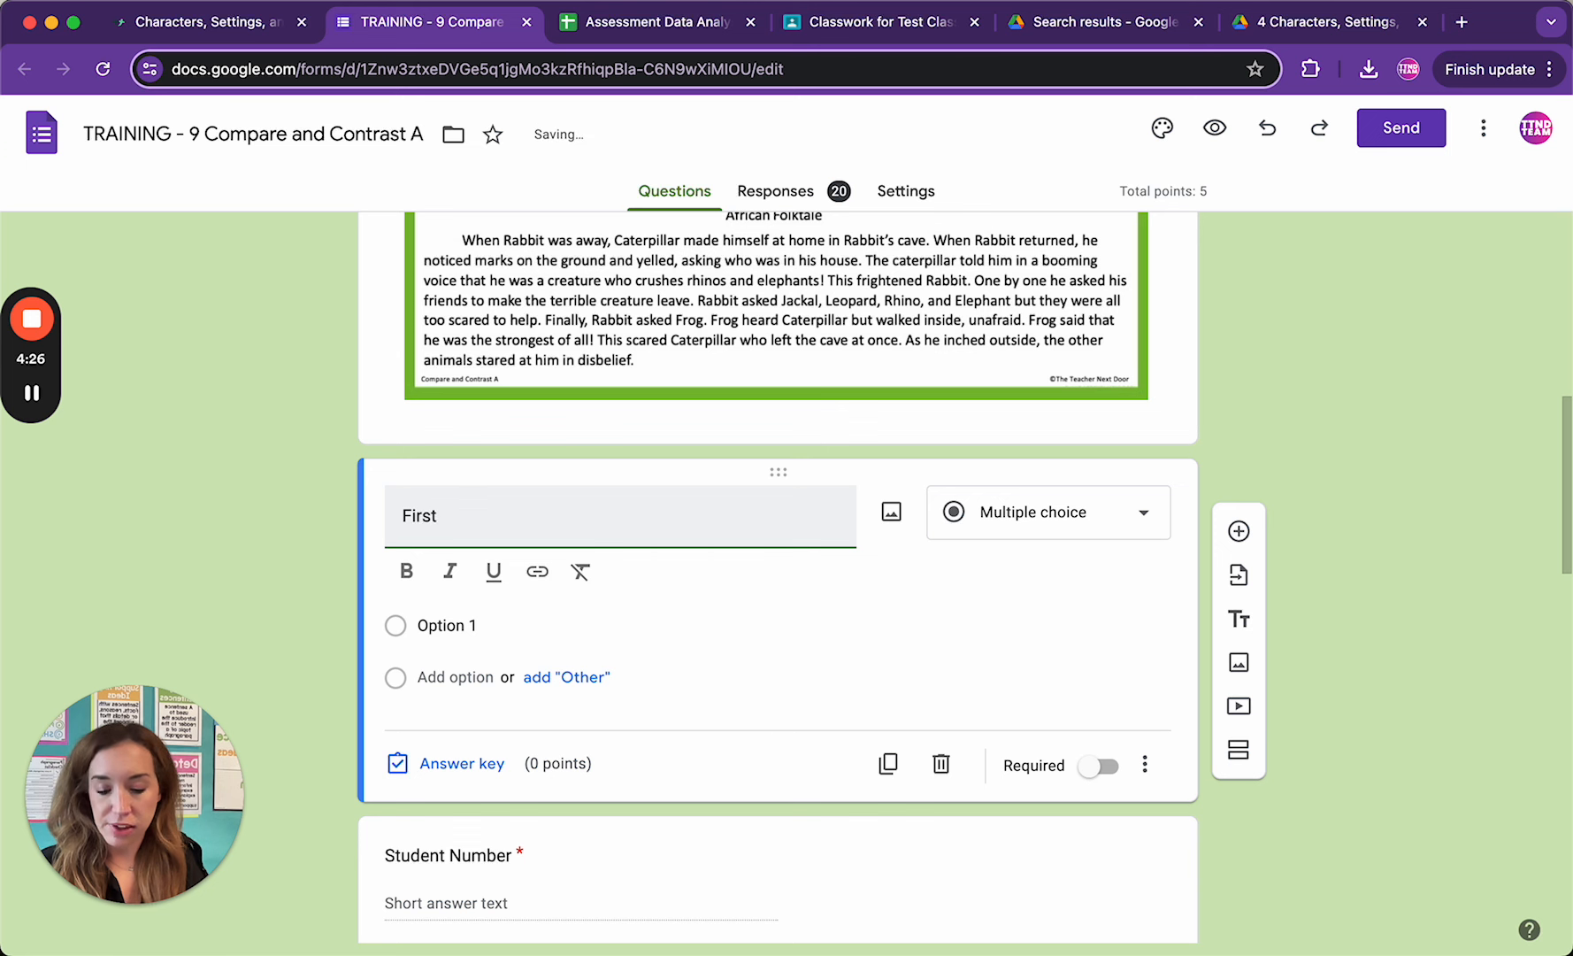
type("ame")
type("Name:")
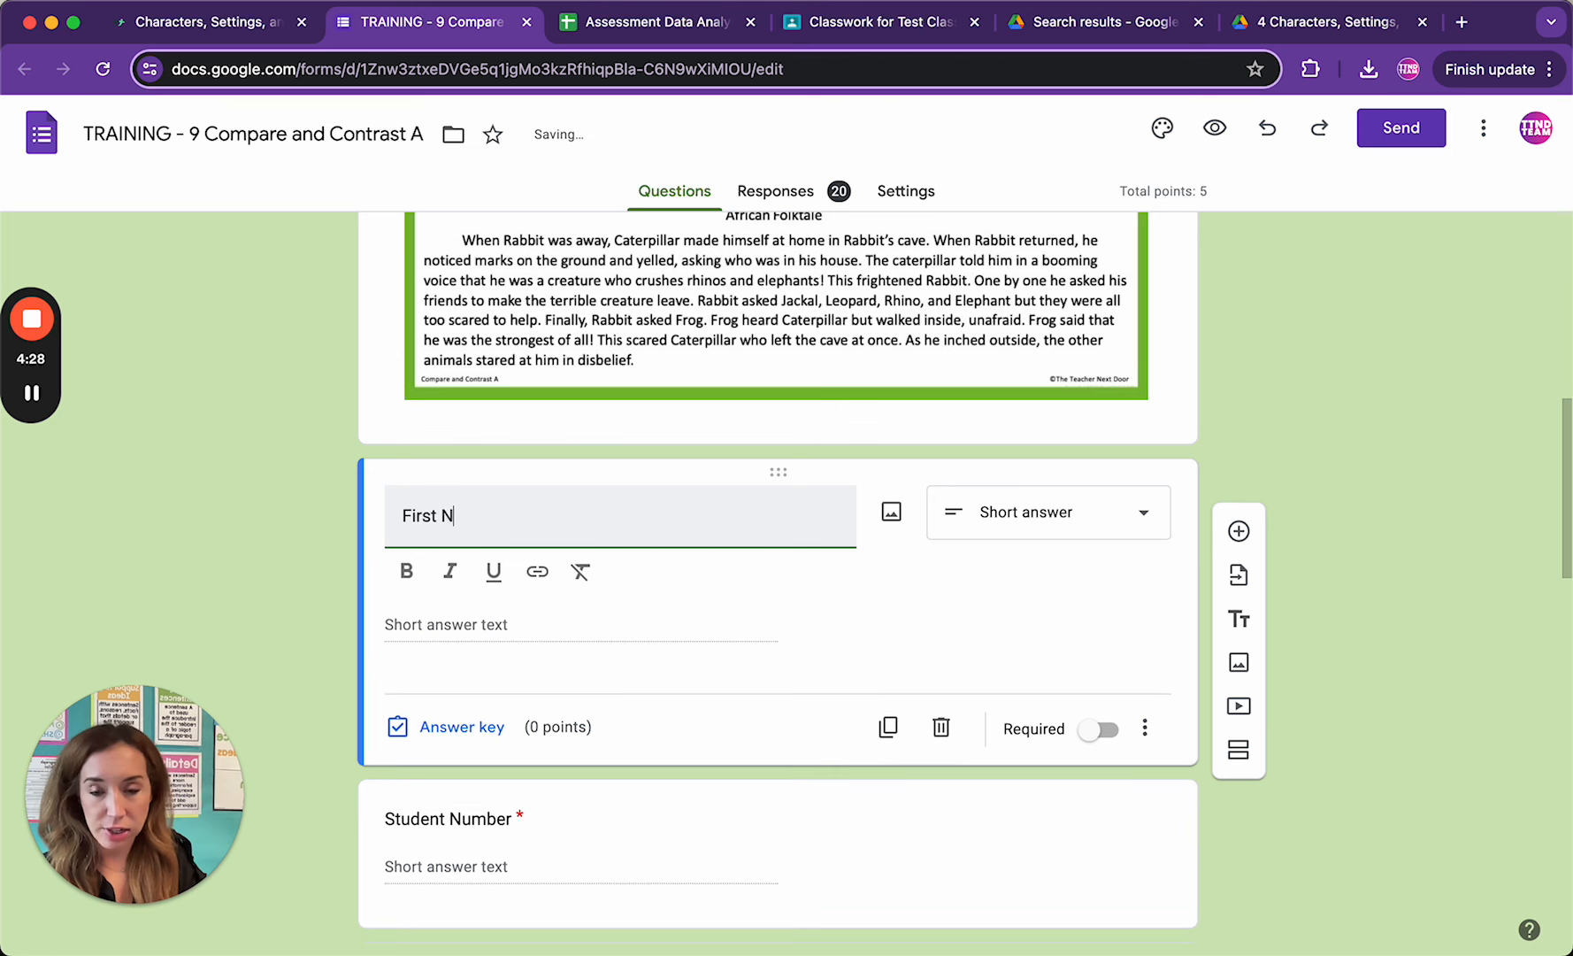
left_click(1095, 729)
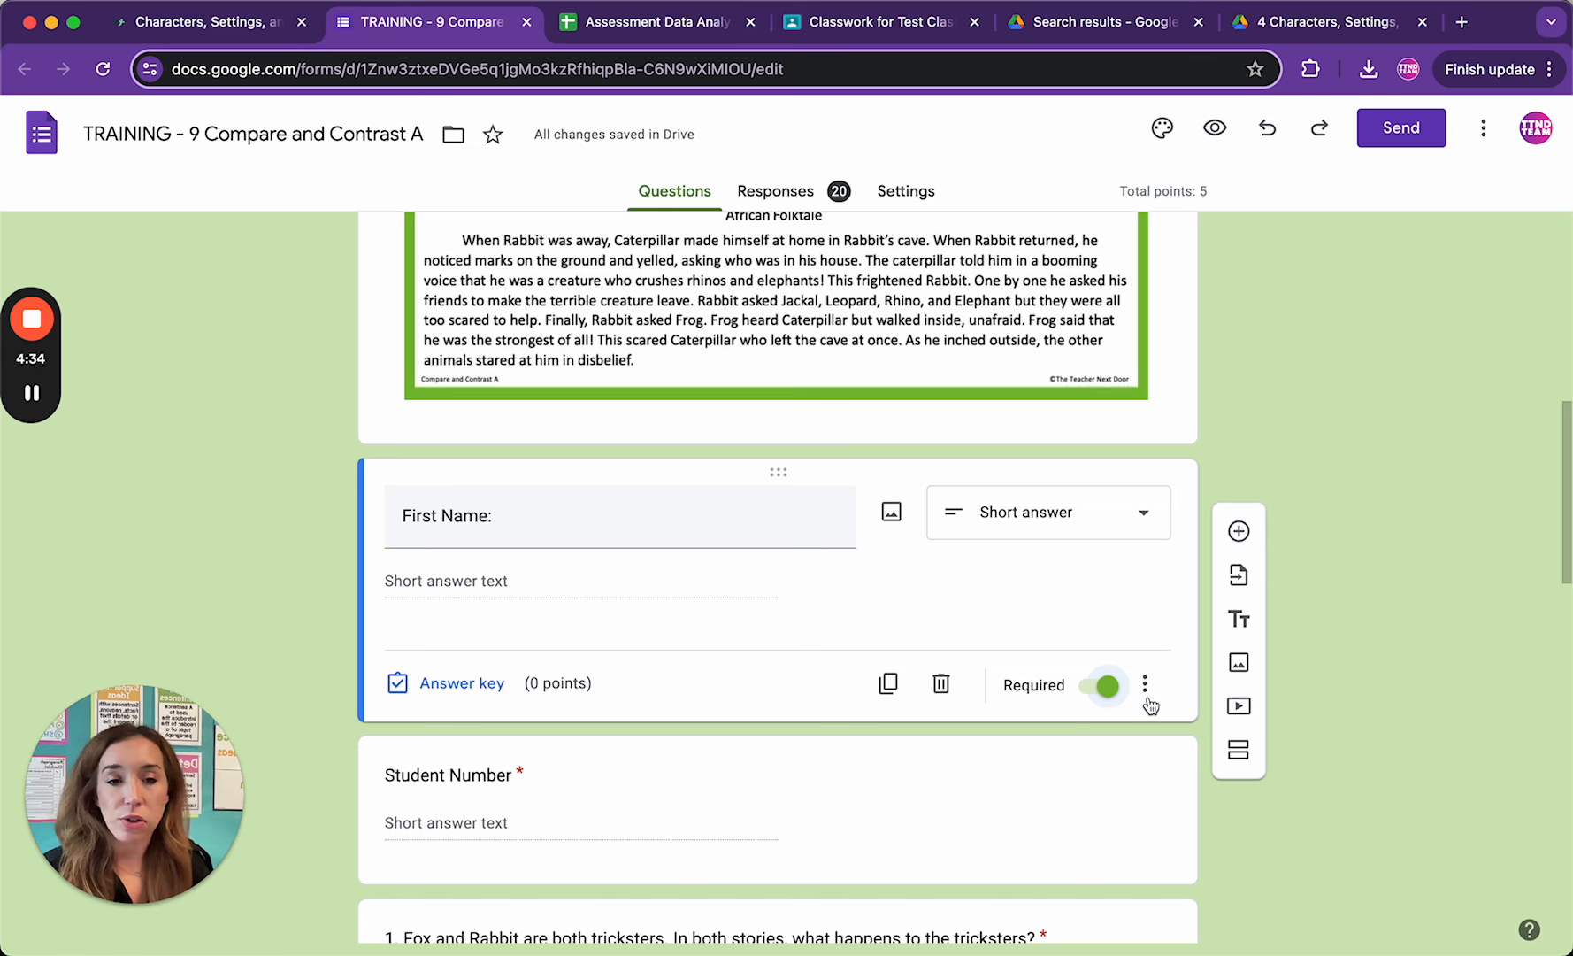
left_click(942, 683)
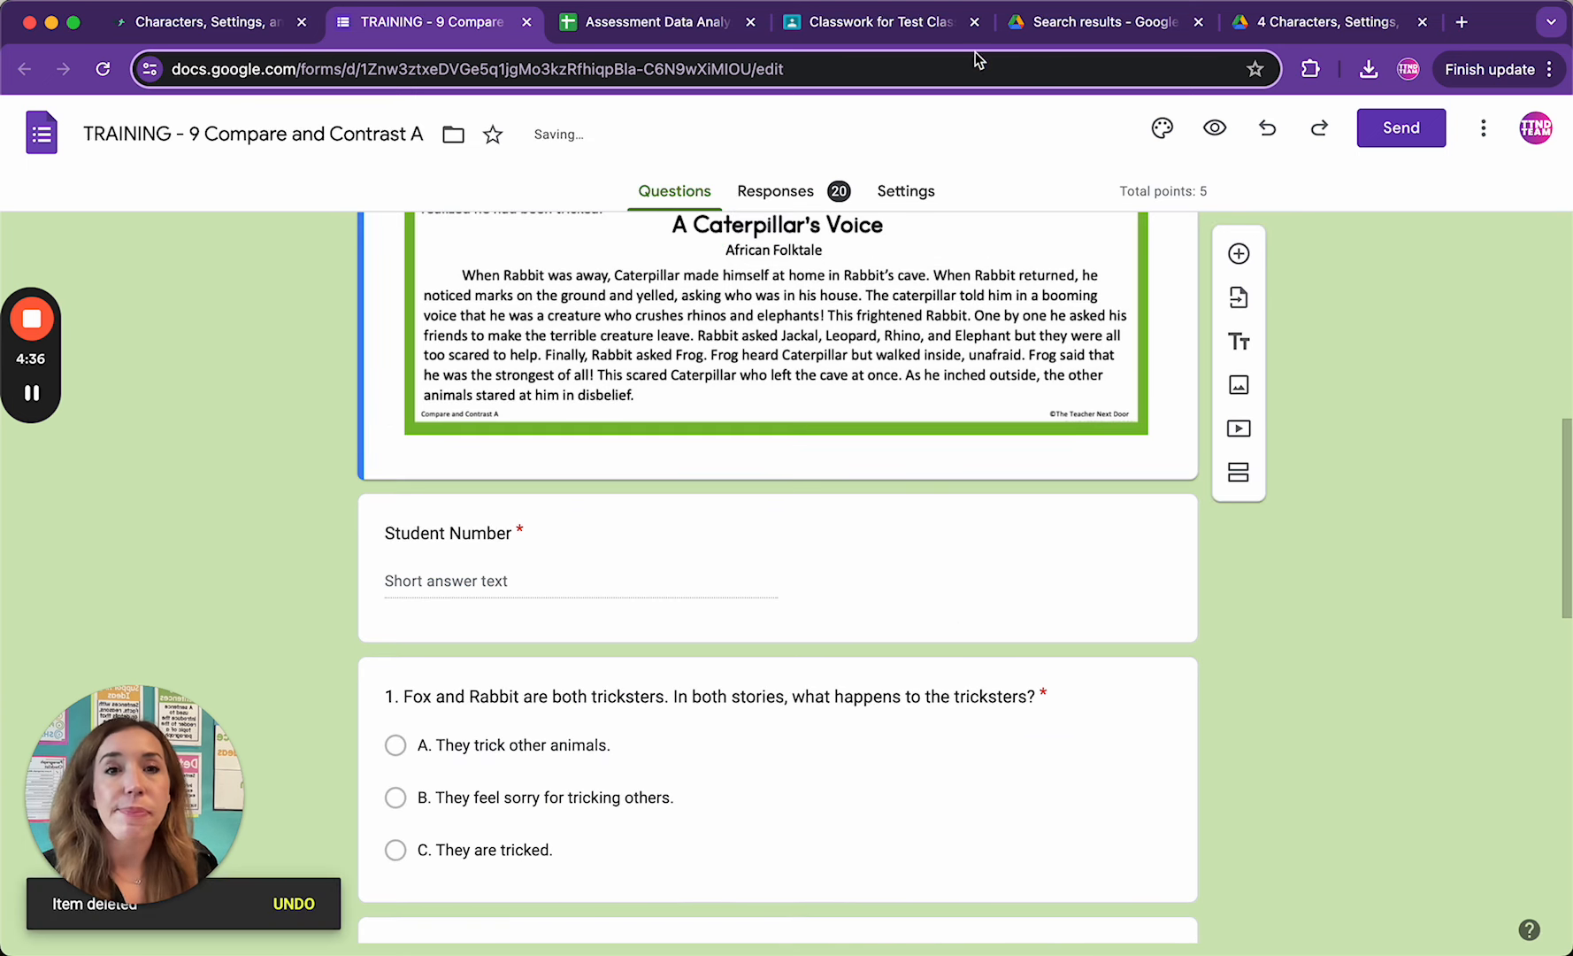
Switch to Google Classroom and start a new assignment in the classwork of Test Class 1.
left_click(917, 24)
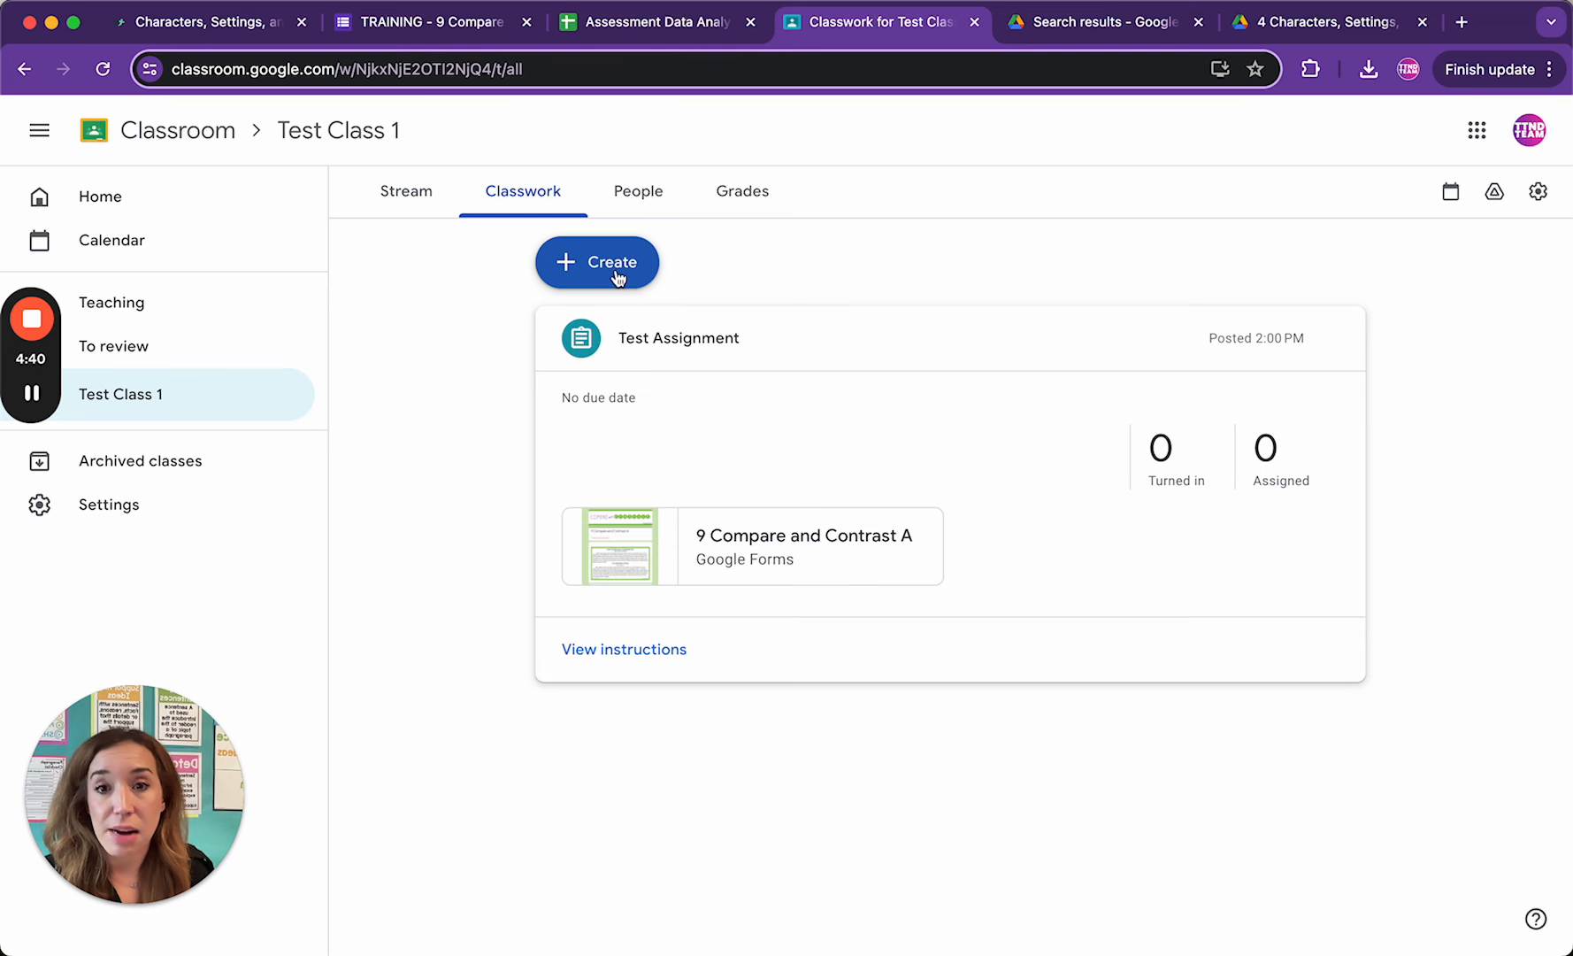
left_click(408, 211)
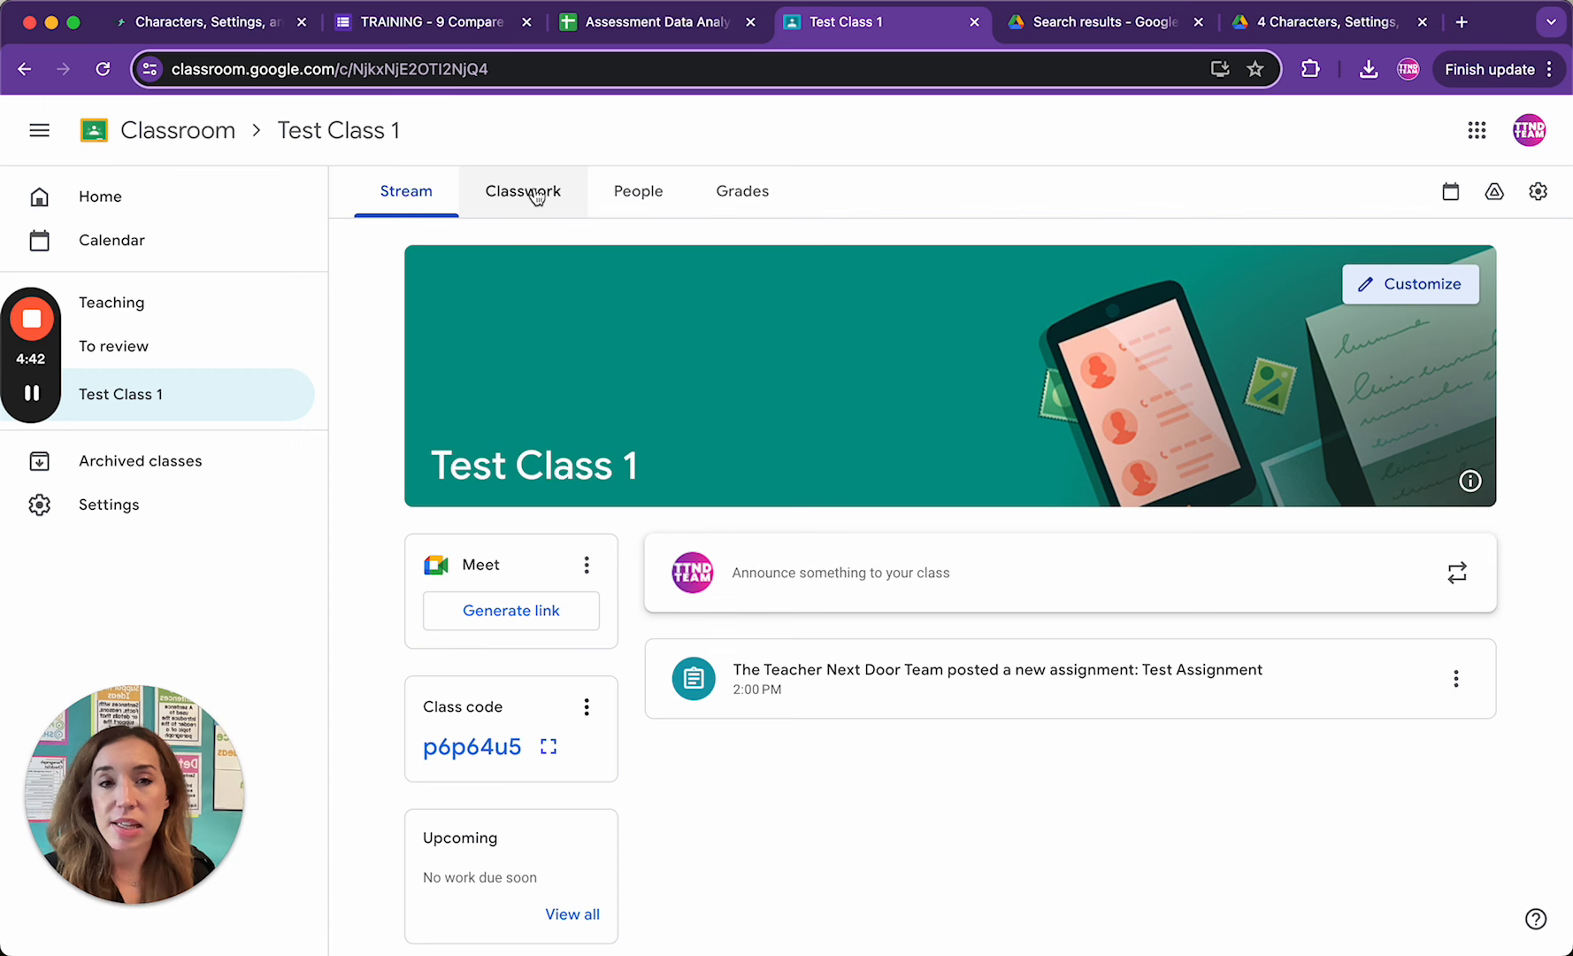
left_click(539, 196)
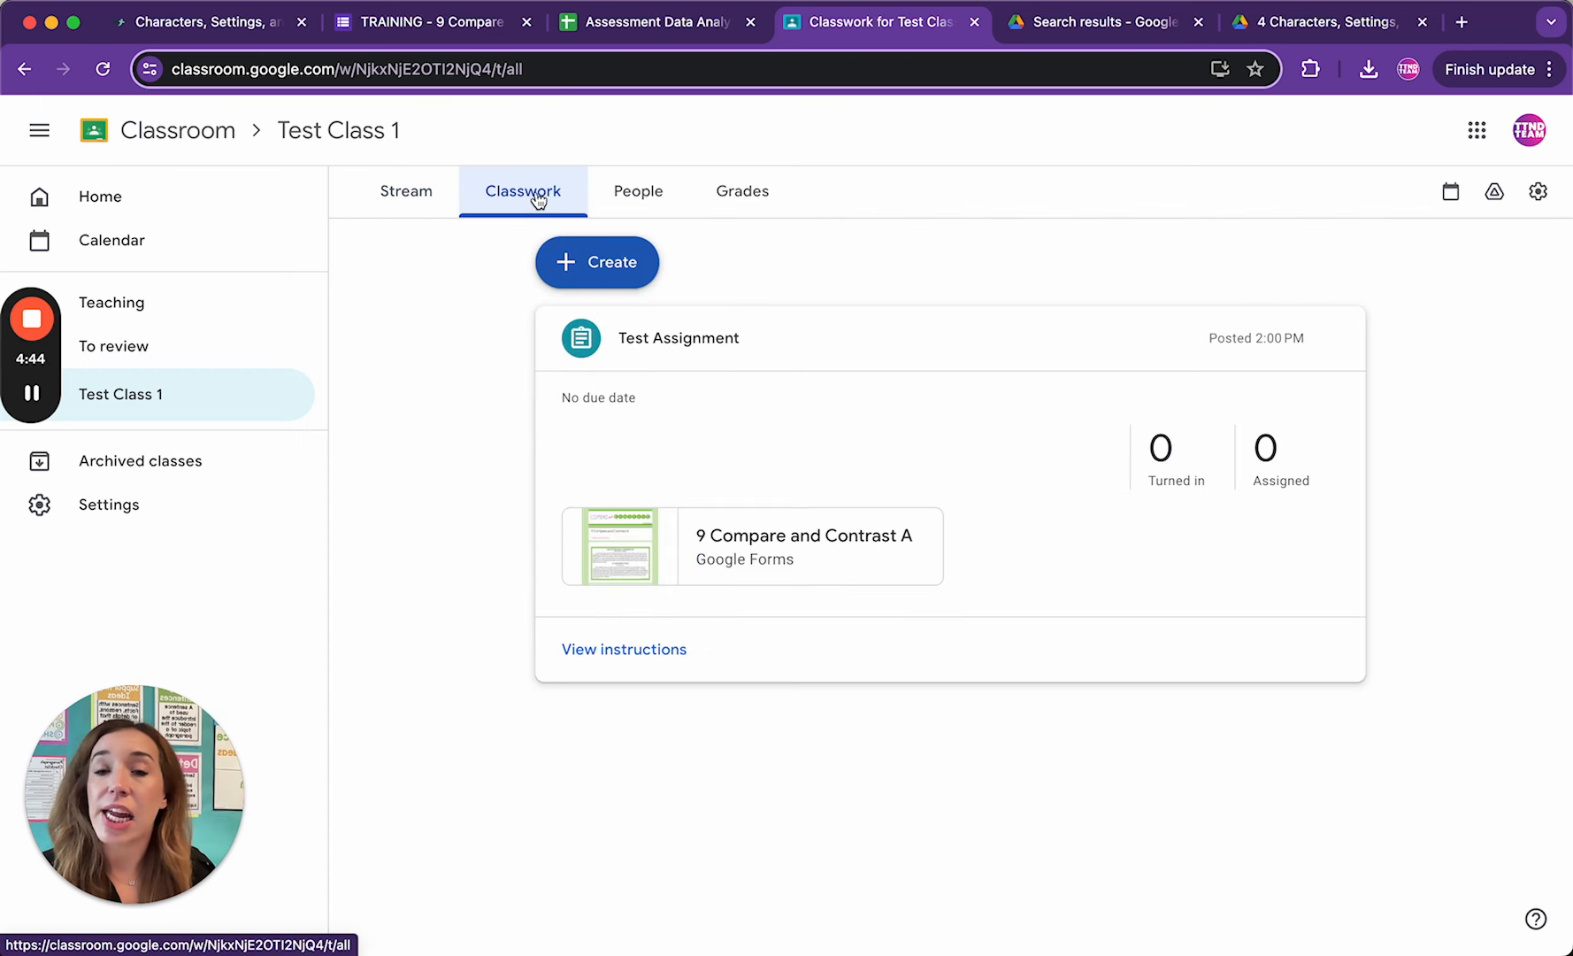
left_click(566, 262)
left_click(617, 330)
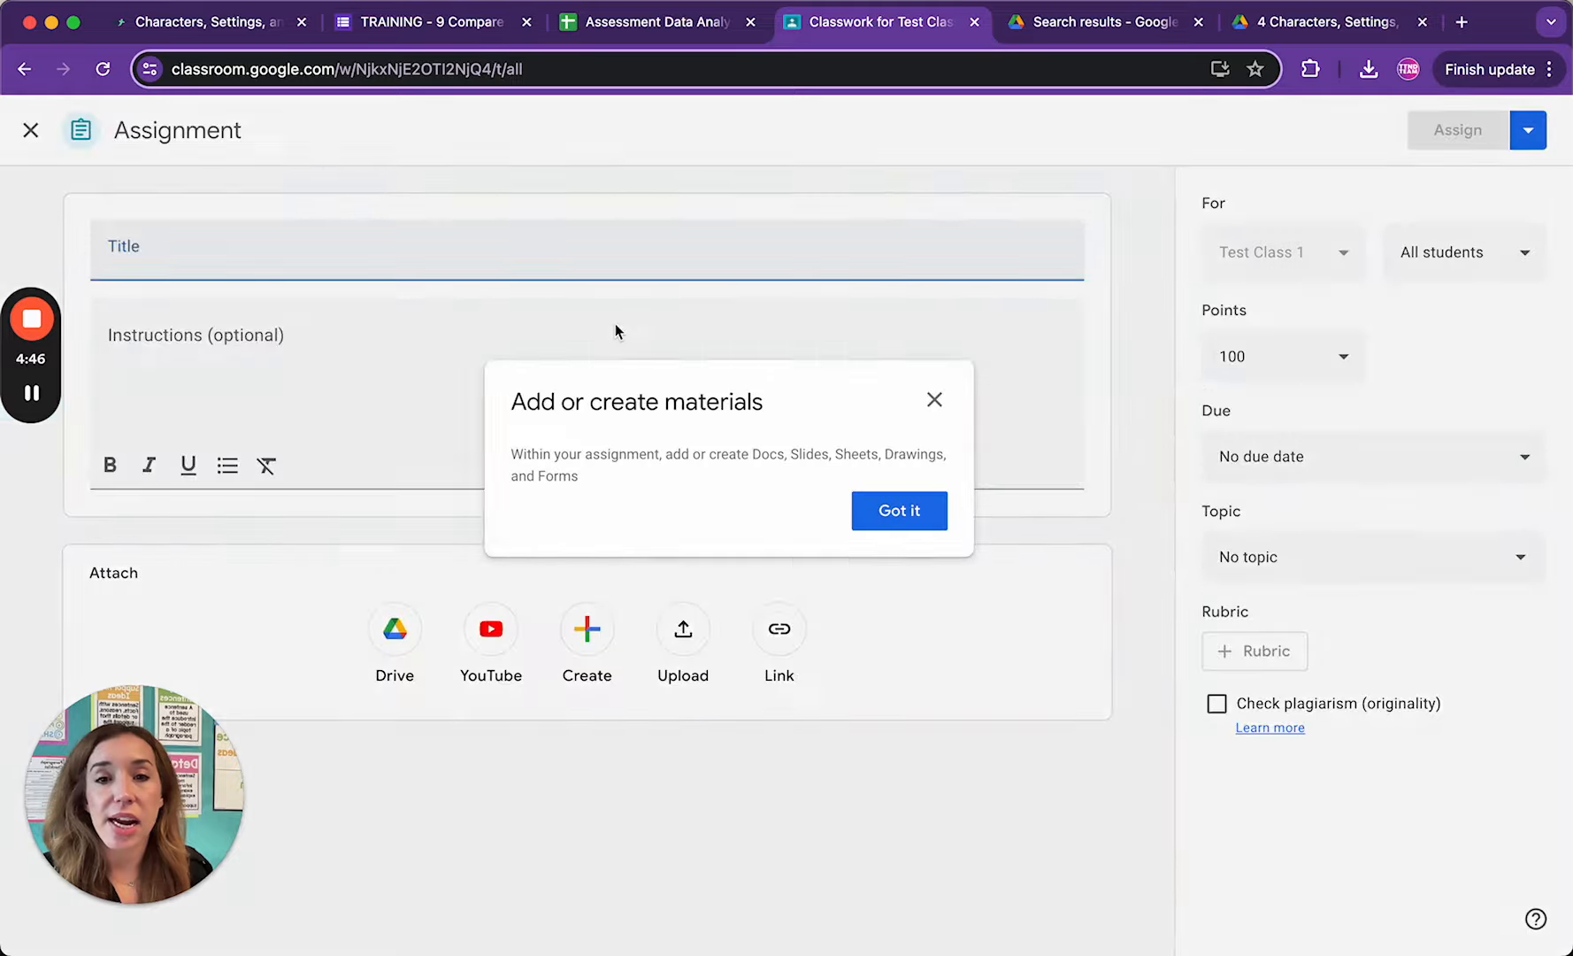
left_click(882, 513)
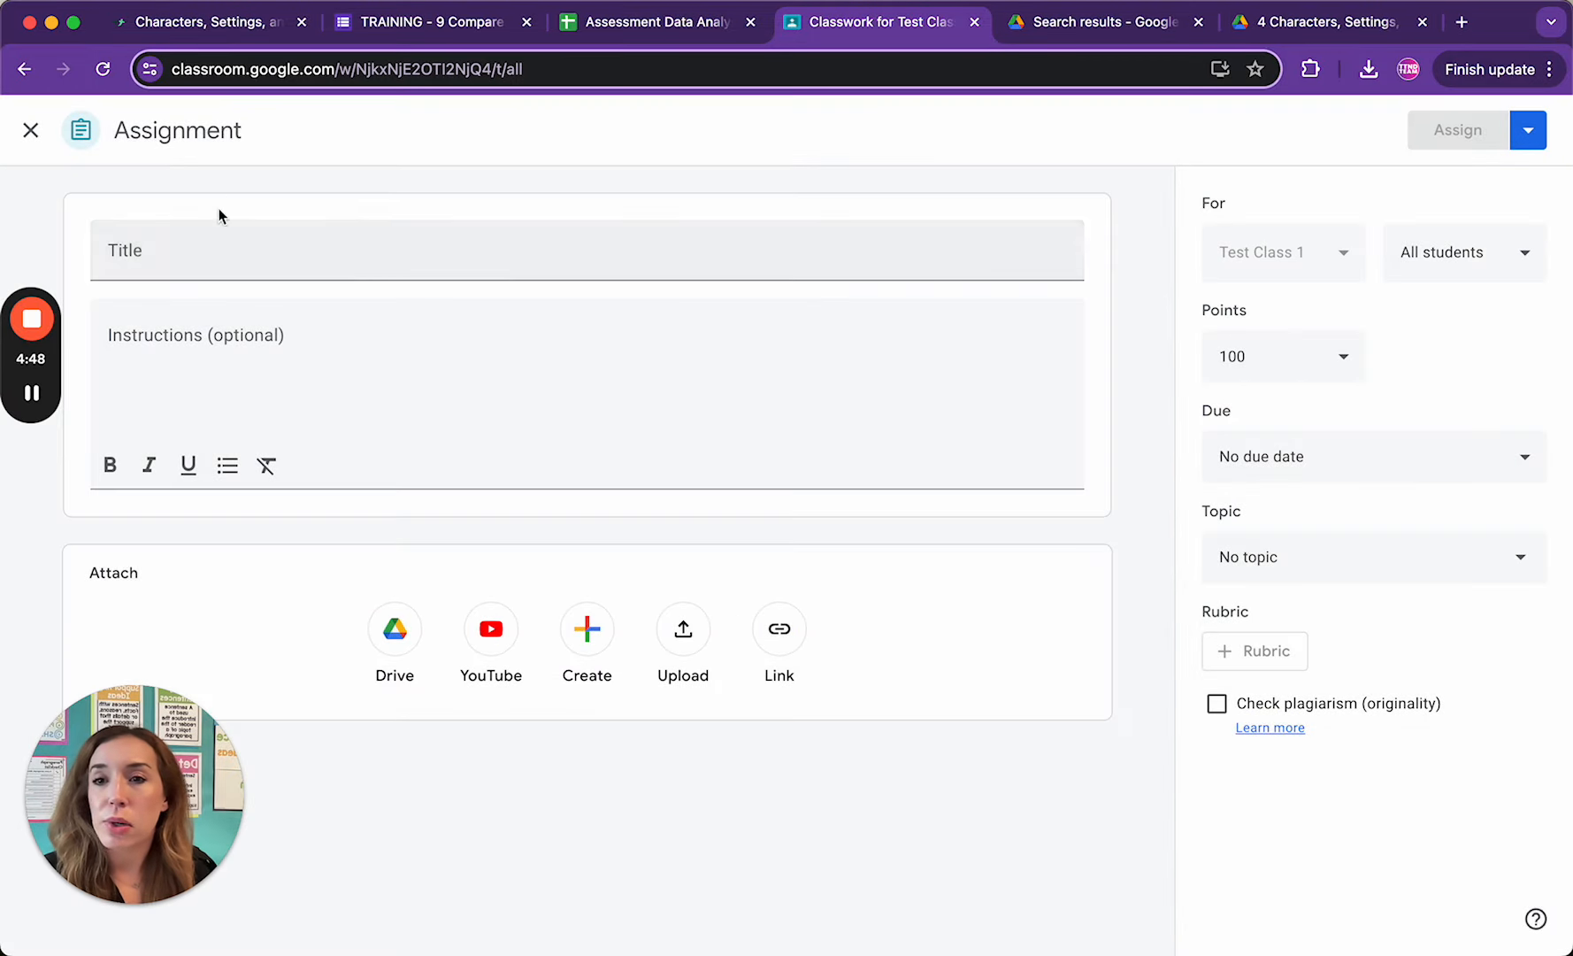
Title the new assignment "Test Assessment".
left_click(207, 249)
type("Test ")
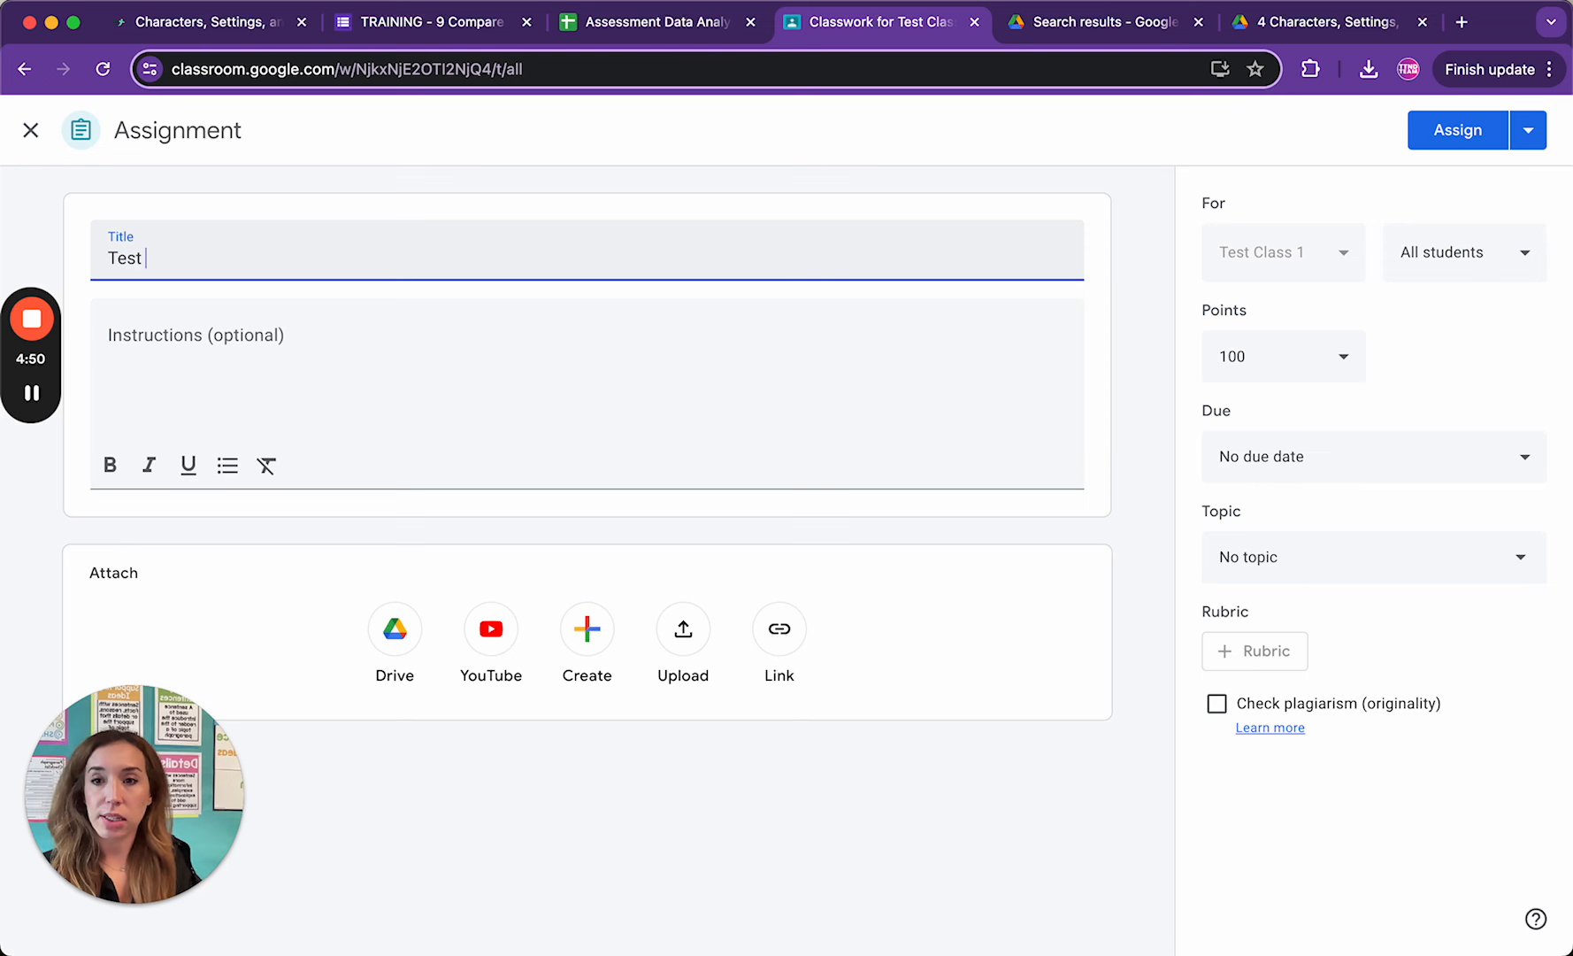
type("Assessment")
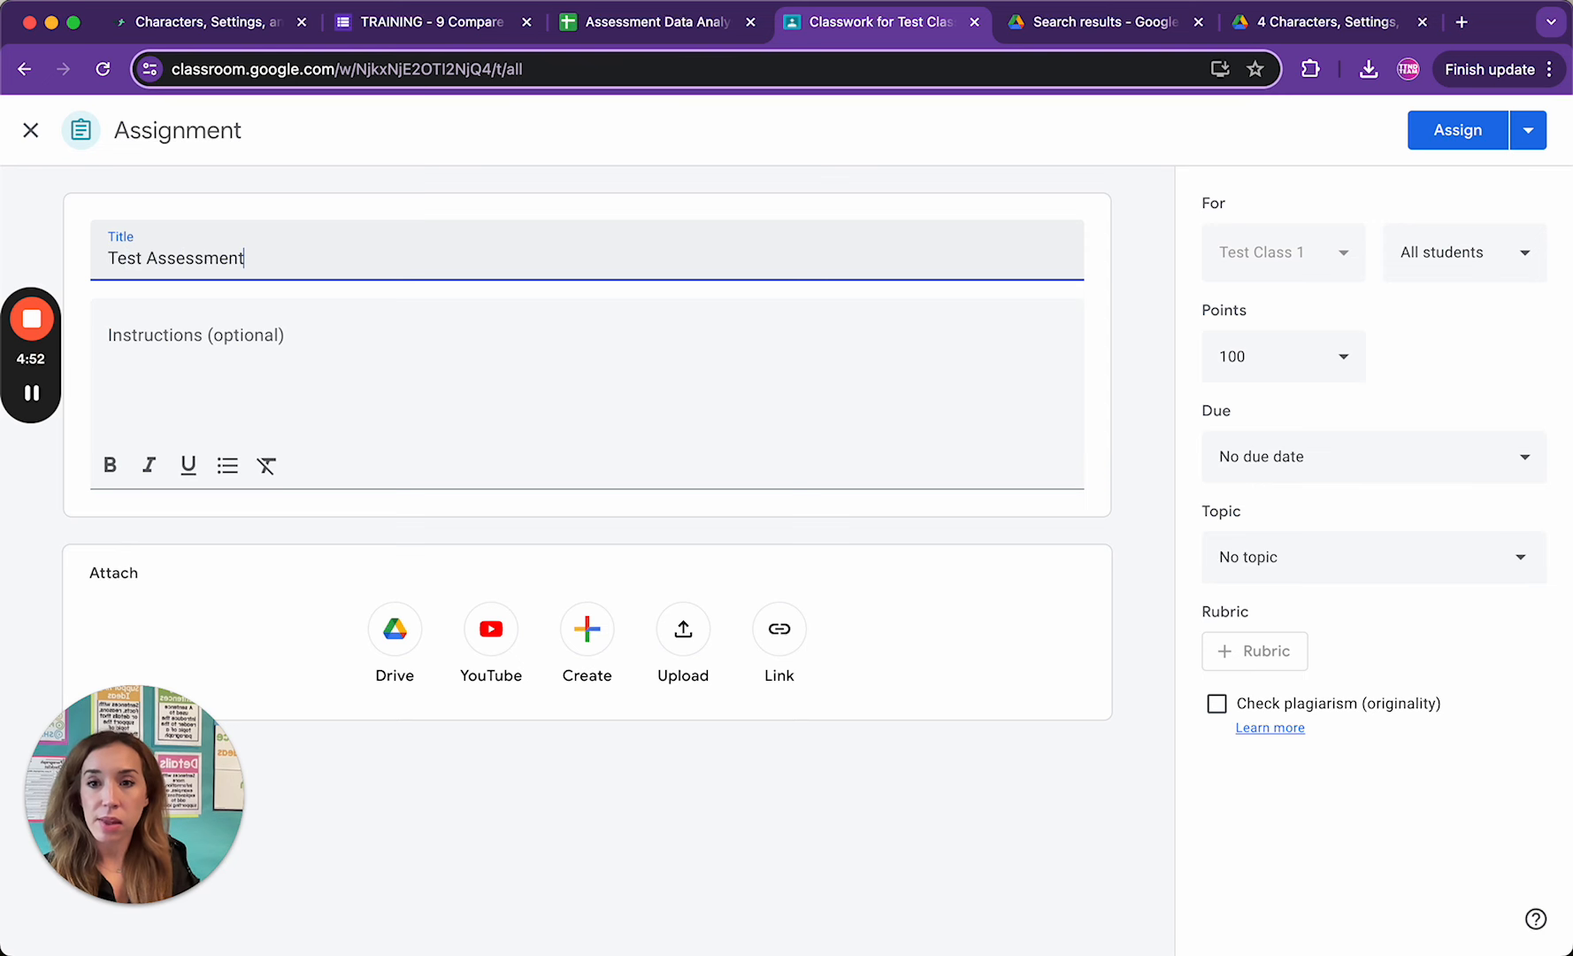
Attach the form "TRAINING - 9 Compare and Contrast A" from Google Drive and assign it to all students.
left_click(400, 638)
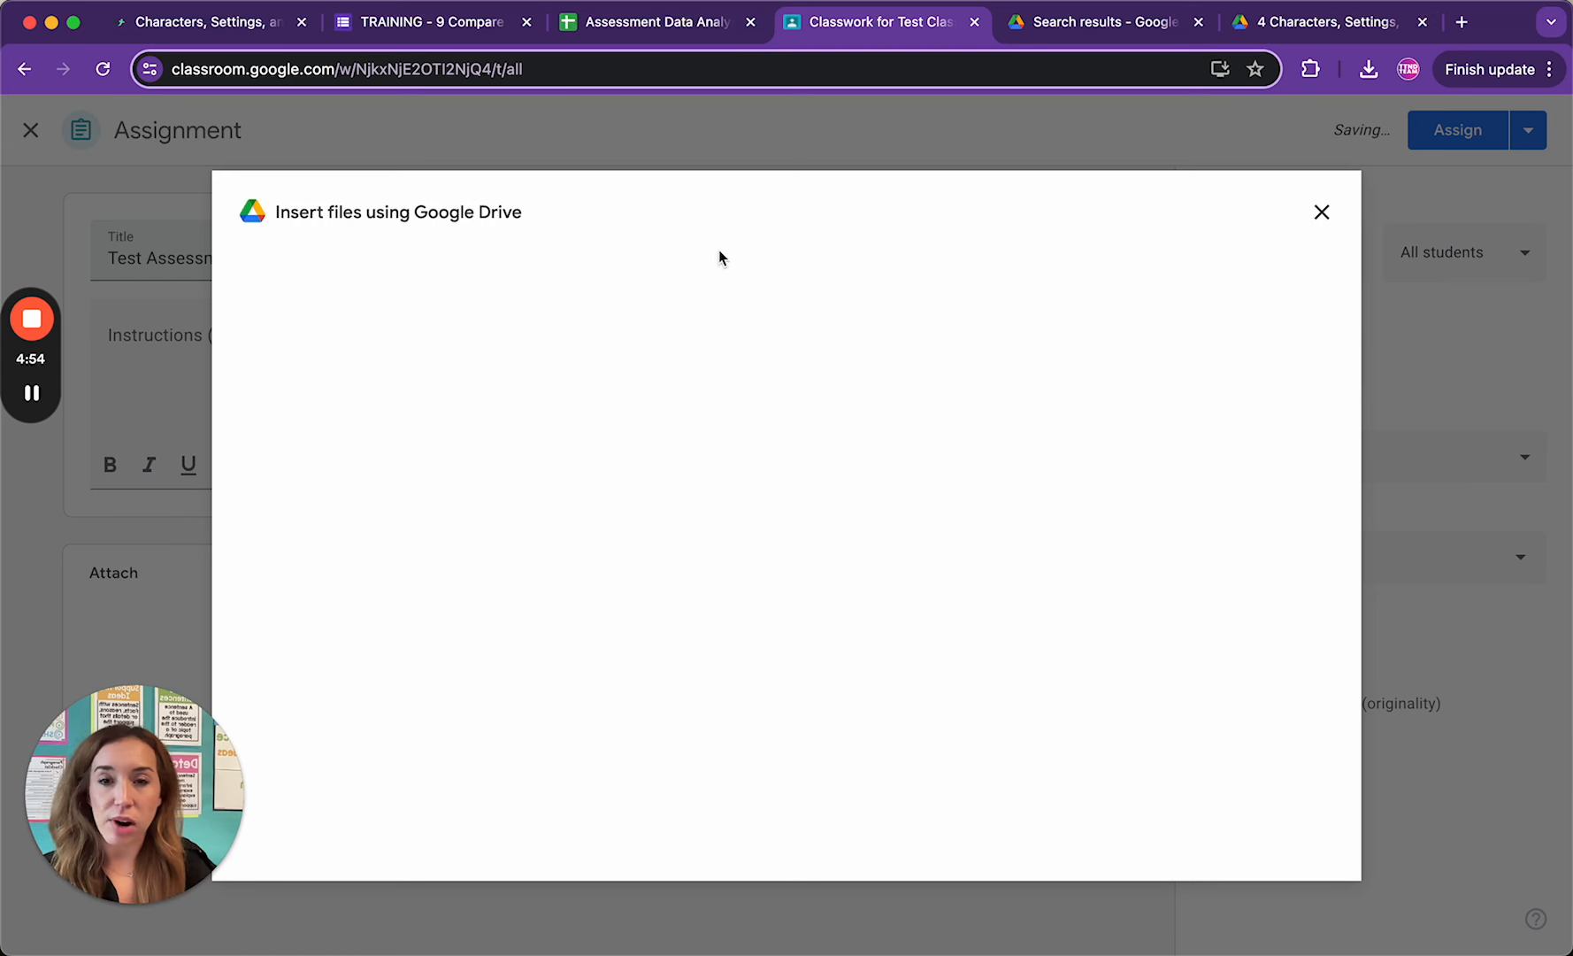
left_click(741, 223)
type("Trainig")
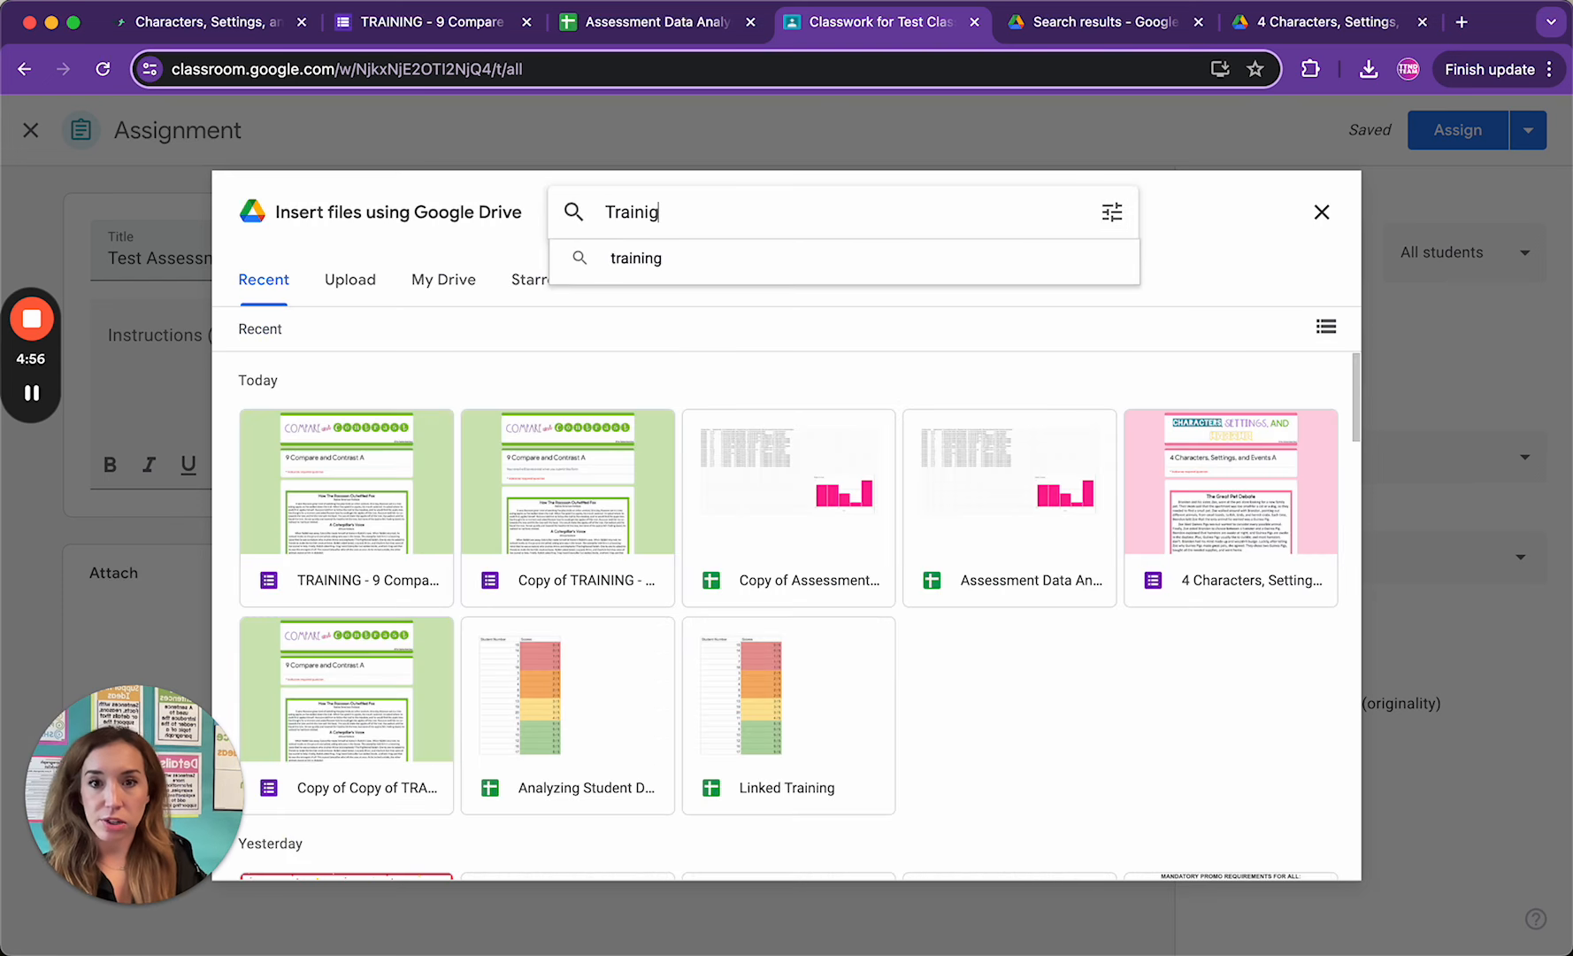
key("BackSpace")
type("ng")
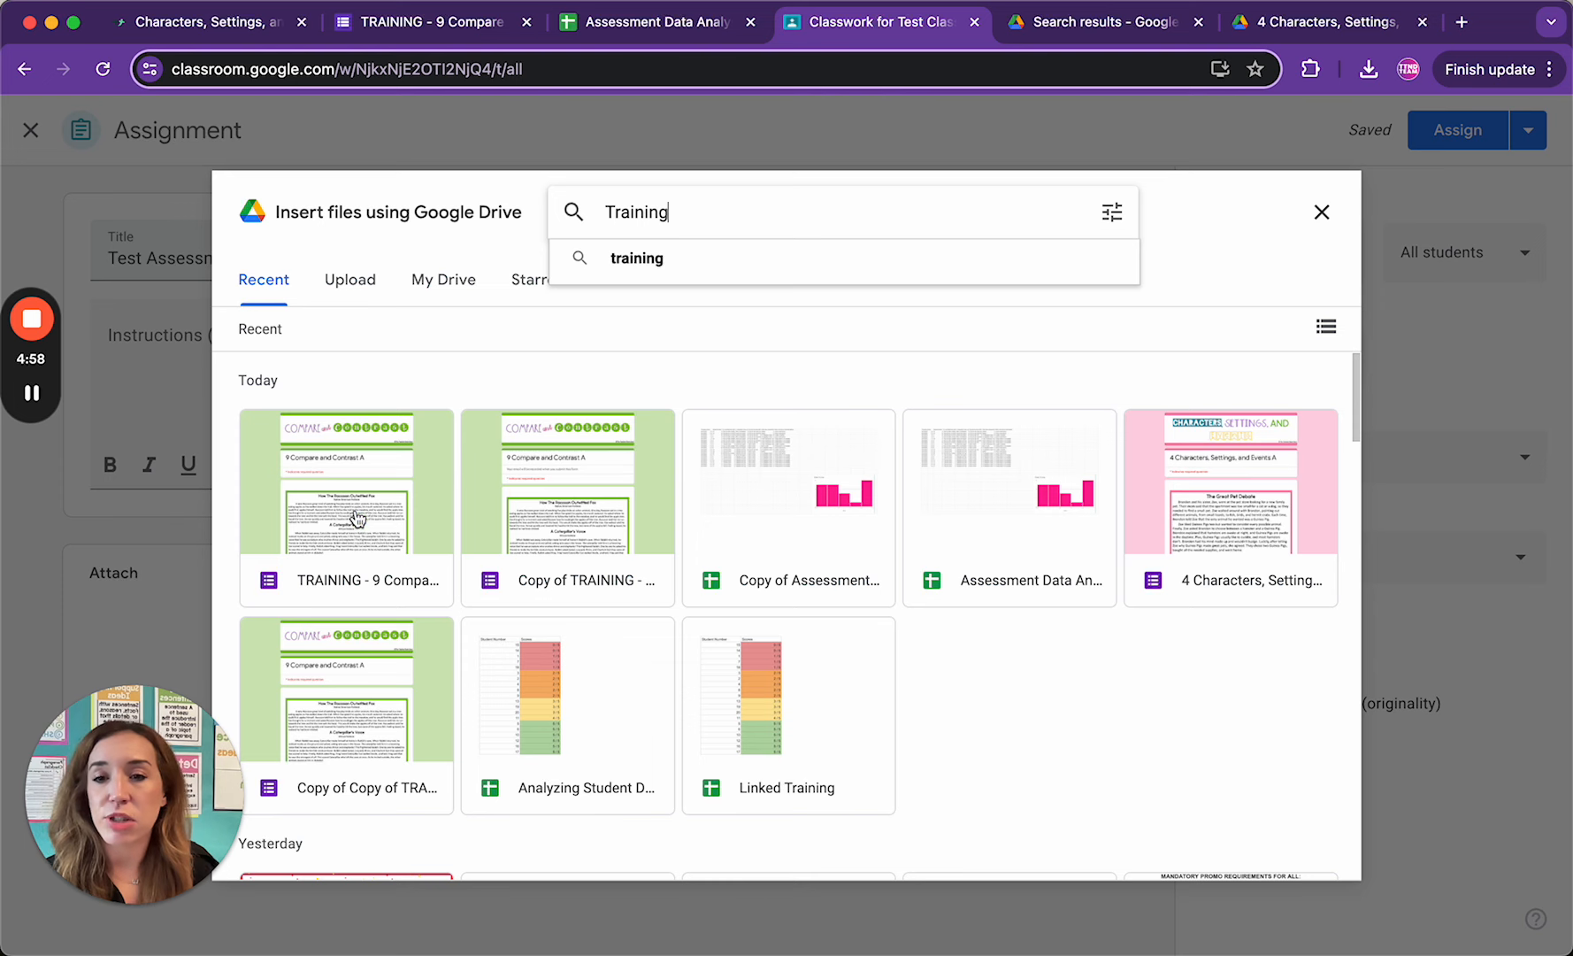
left_click(358, 519)
left_click(1317, 848)
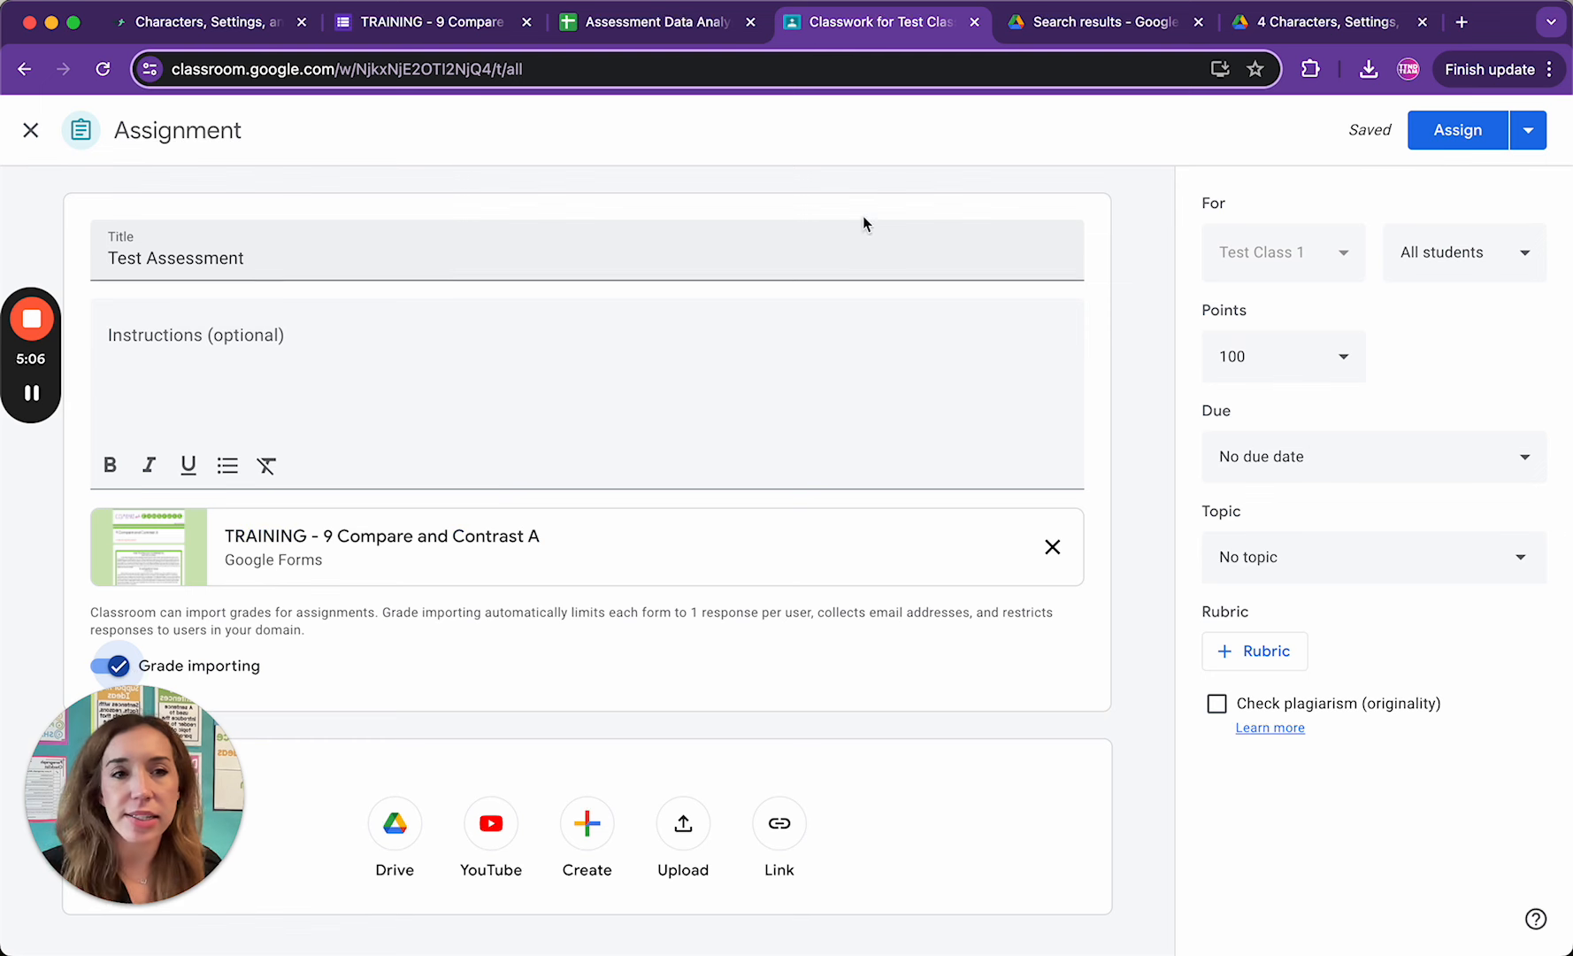
left_click(1440, 130)
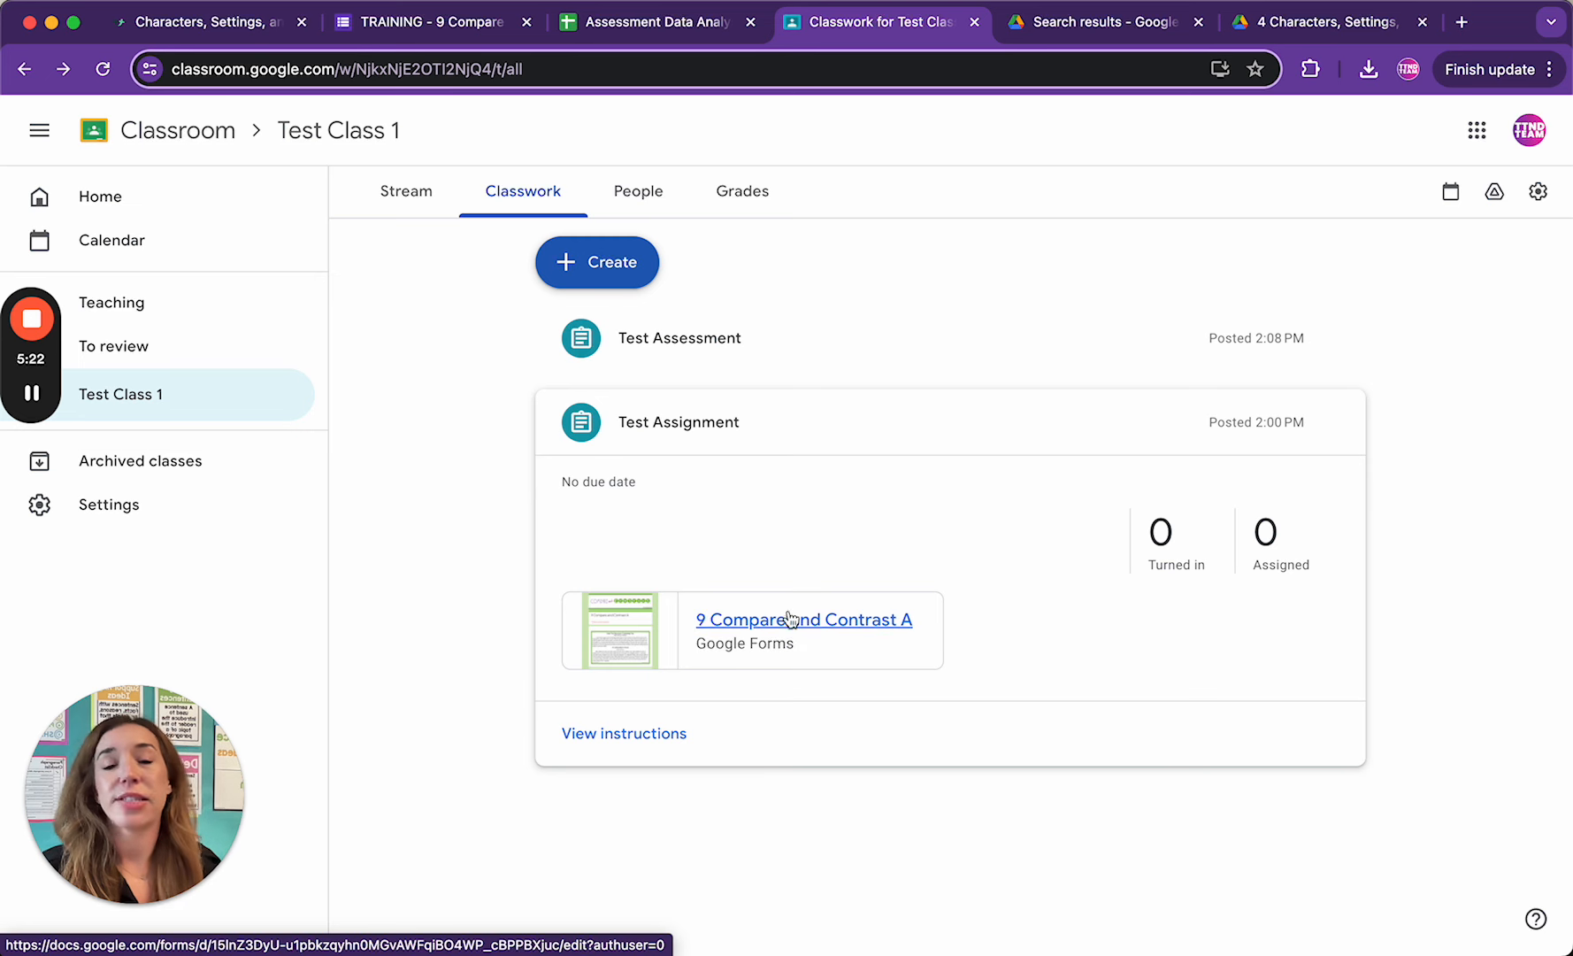
Return to the Compare and Contrast form and review its response summary, including the points distribution, student numbers and per-question charts.
left_click(423, 22)
scroll(607, 434, "up", 10)
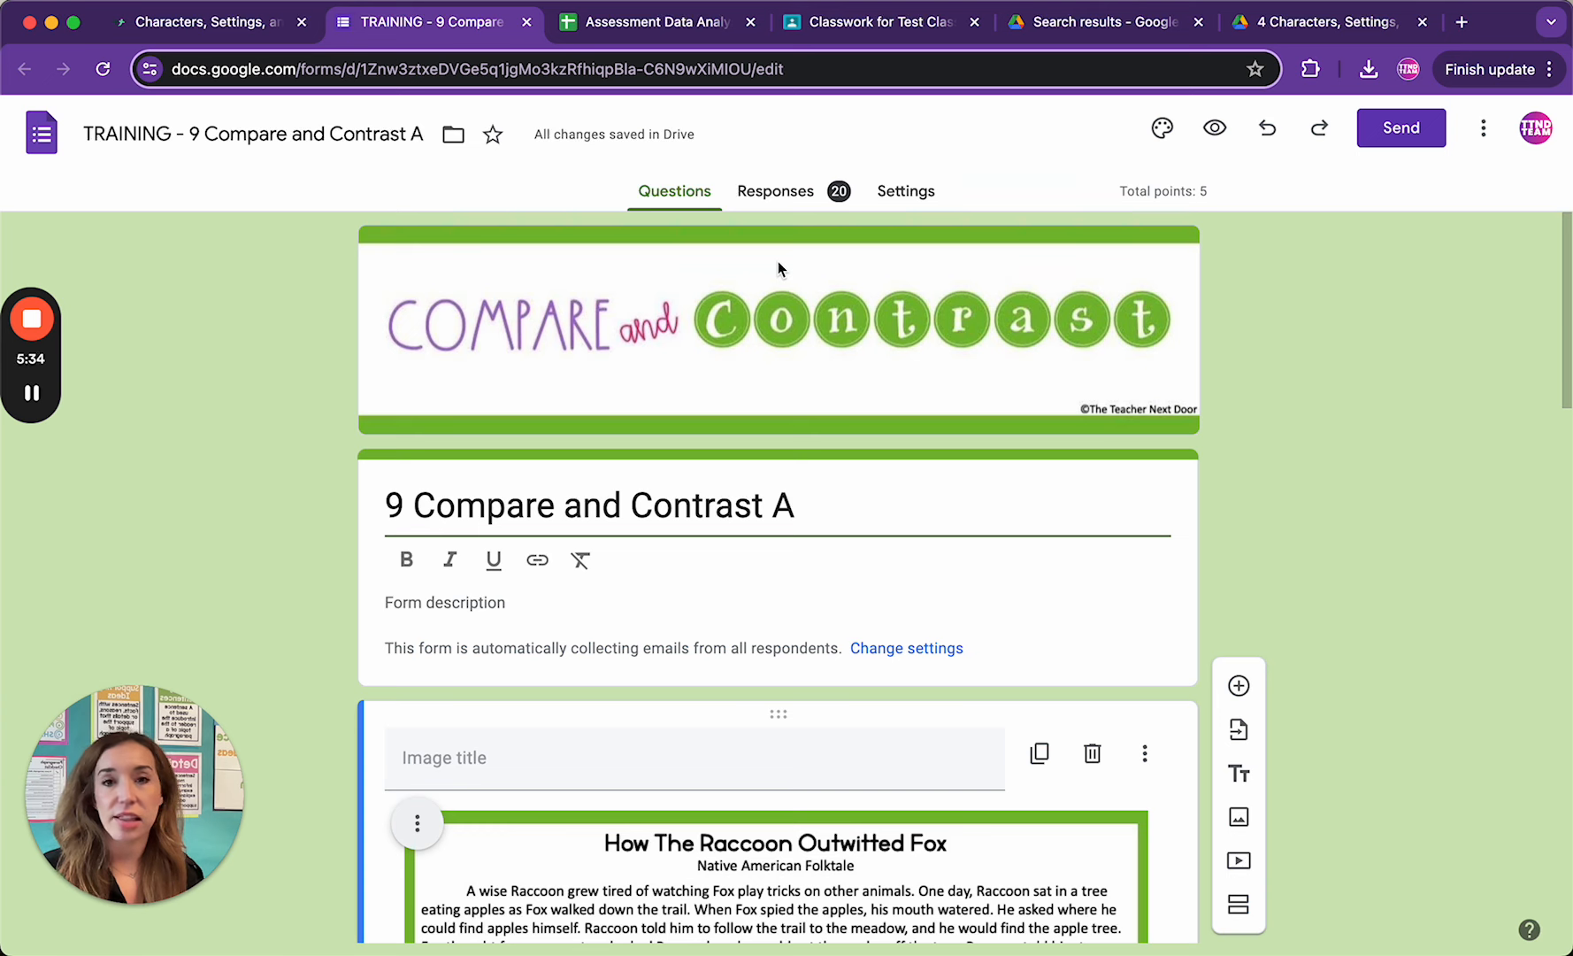
left_click(785, 190)
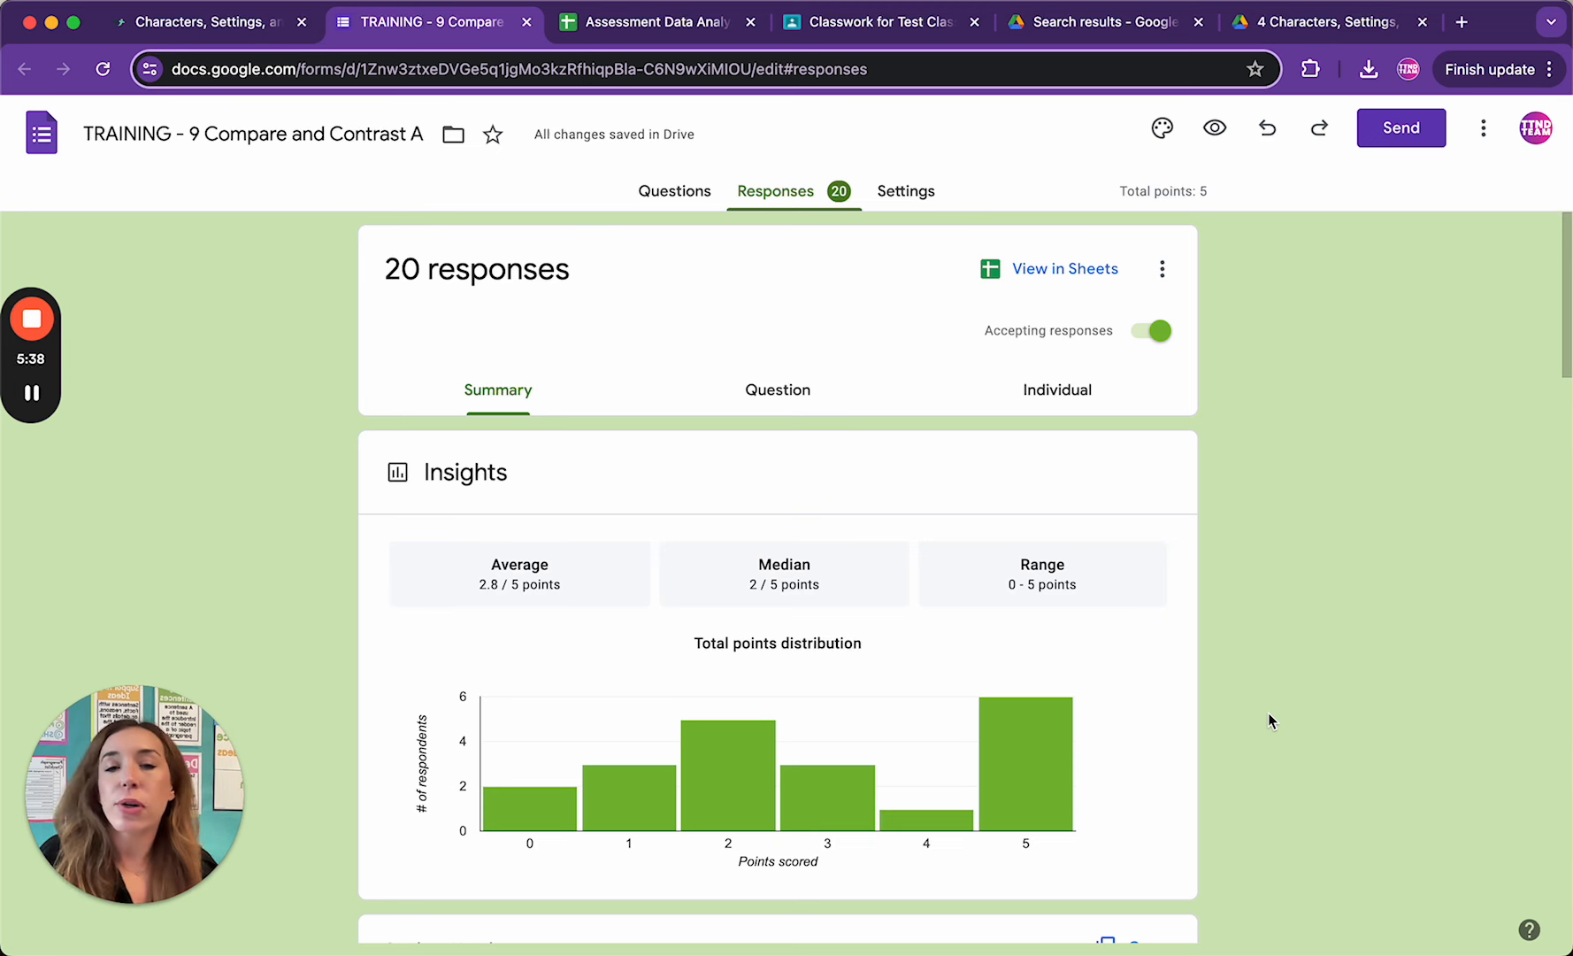
scroll(1269, 714, "down", 1)
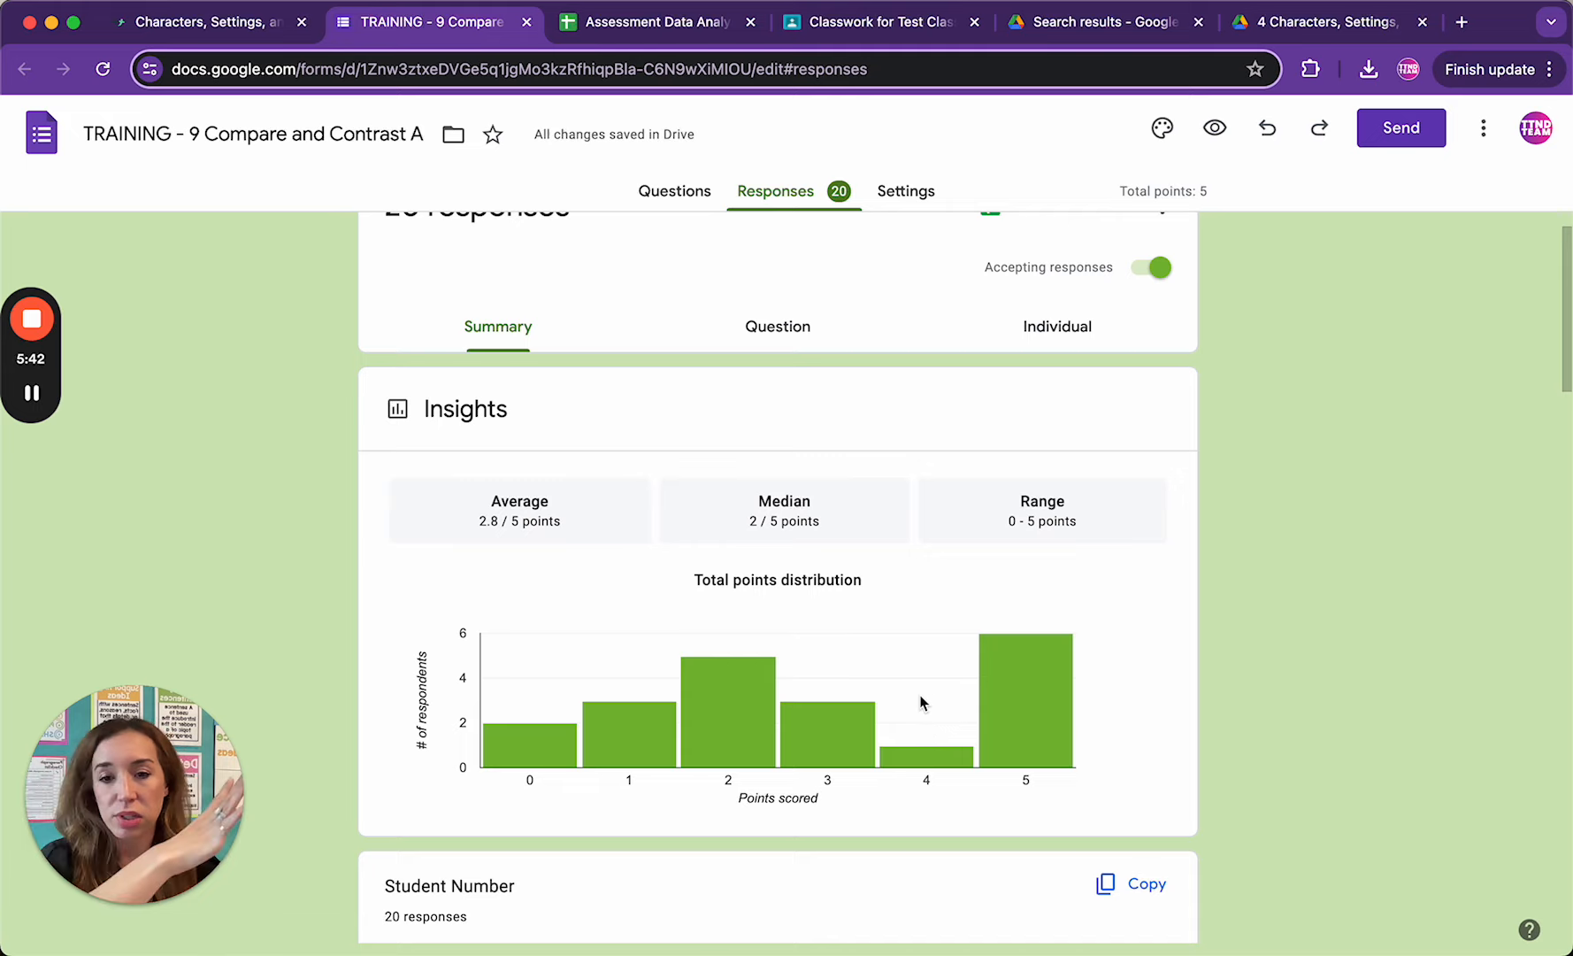
scroll(930, 732, "down", 7)
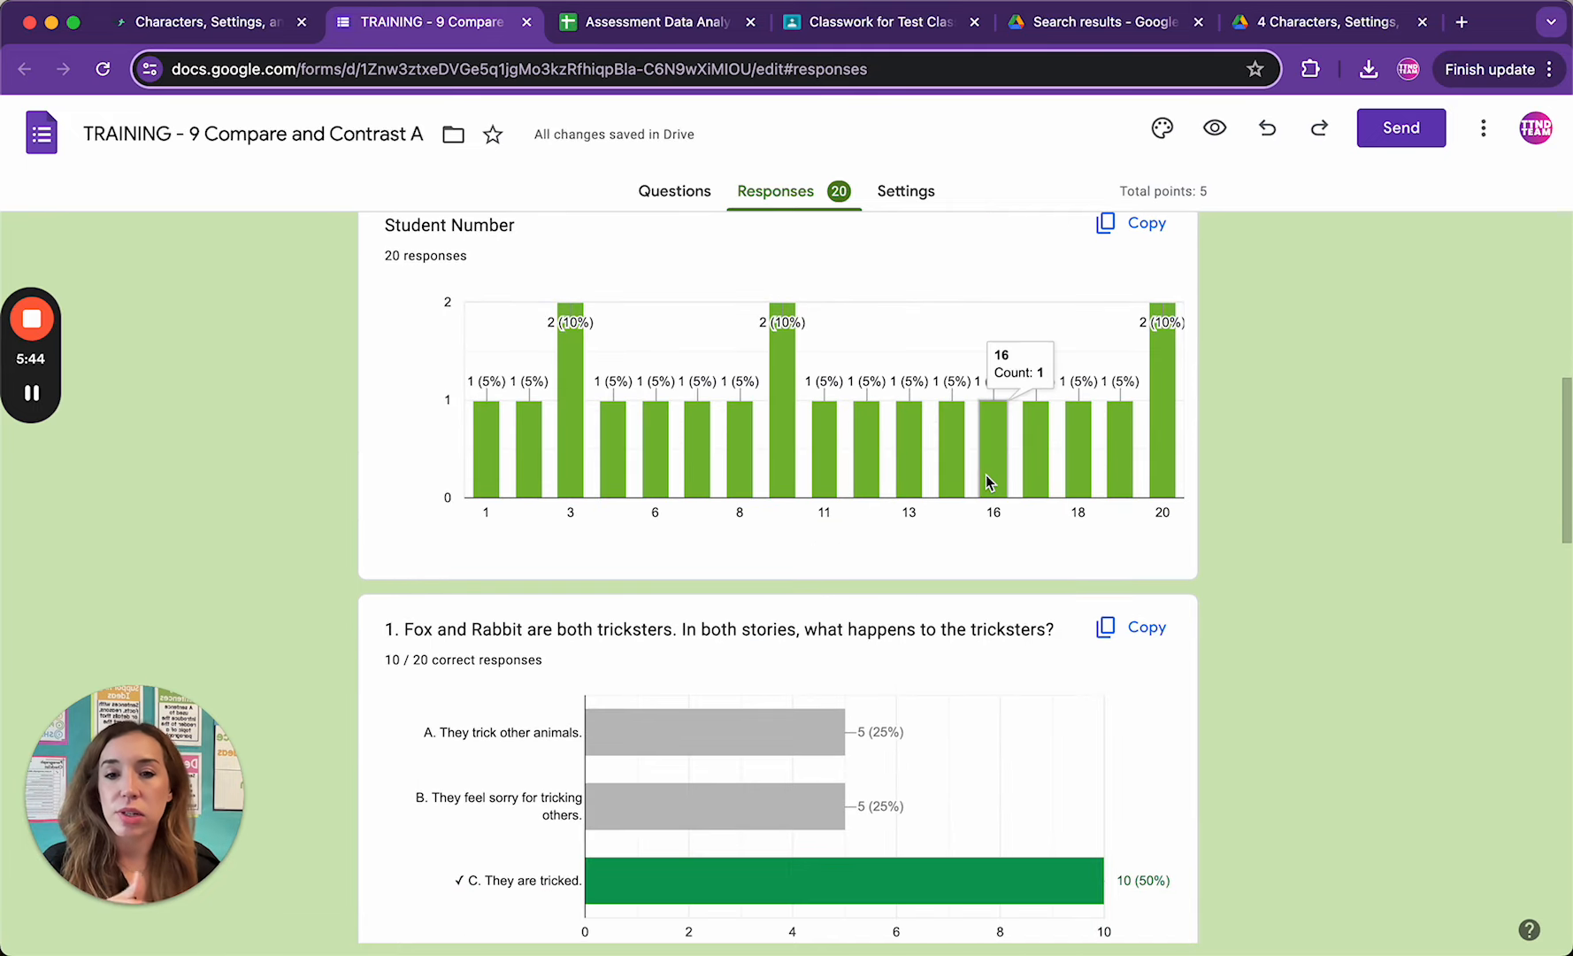
scroll(989, 482, "down", 4)
scroll(988, 480, "down", 2)
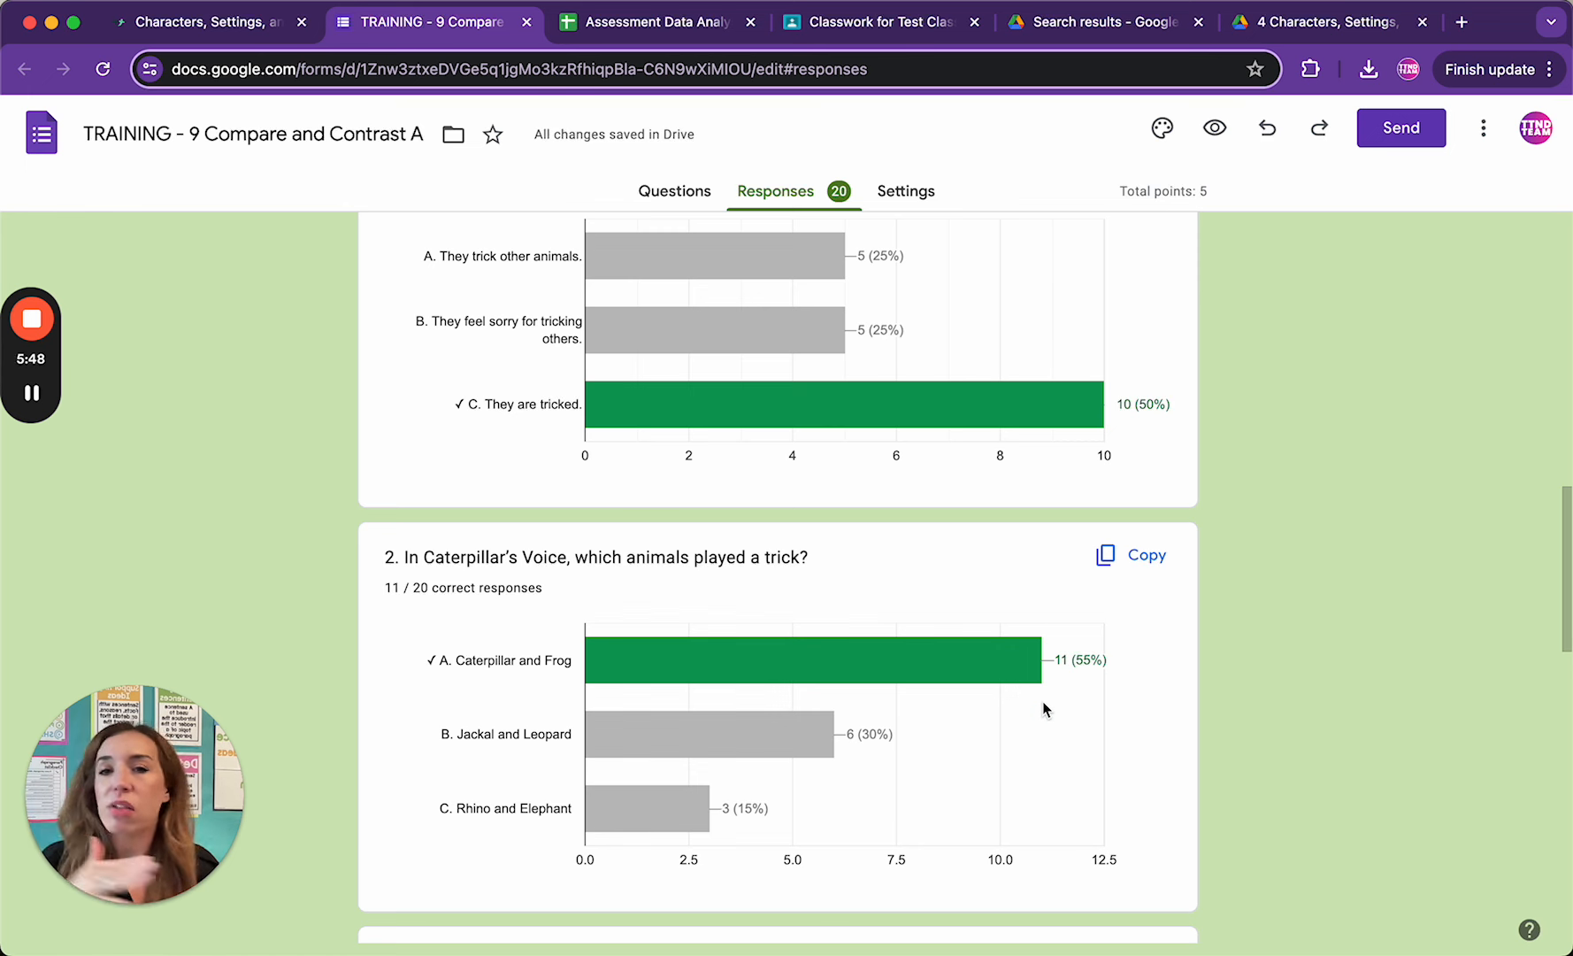
scroll(1043, 701, "up", 3)
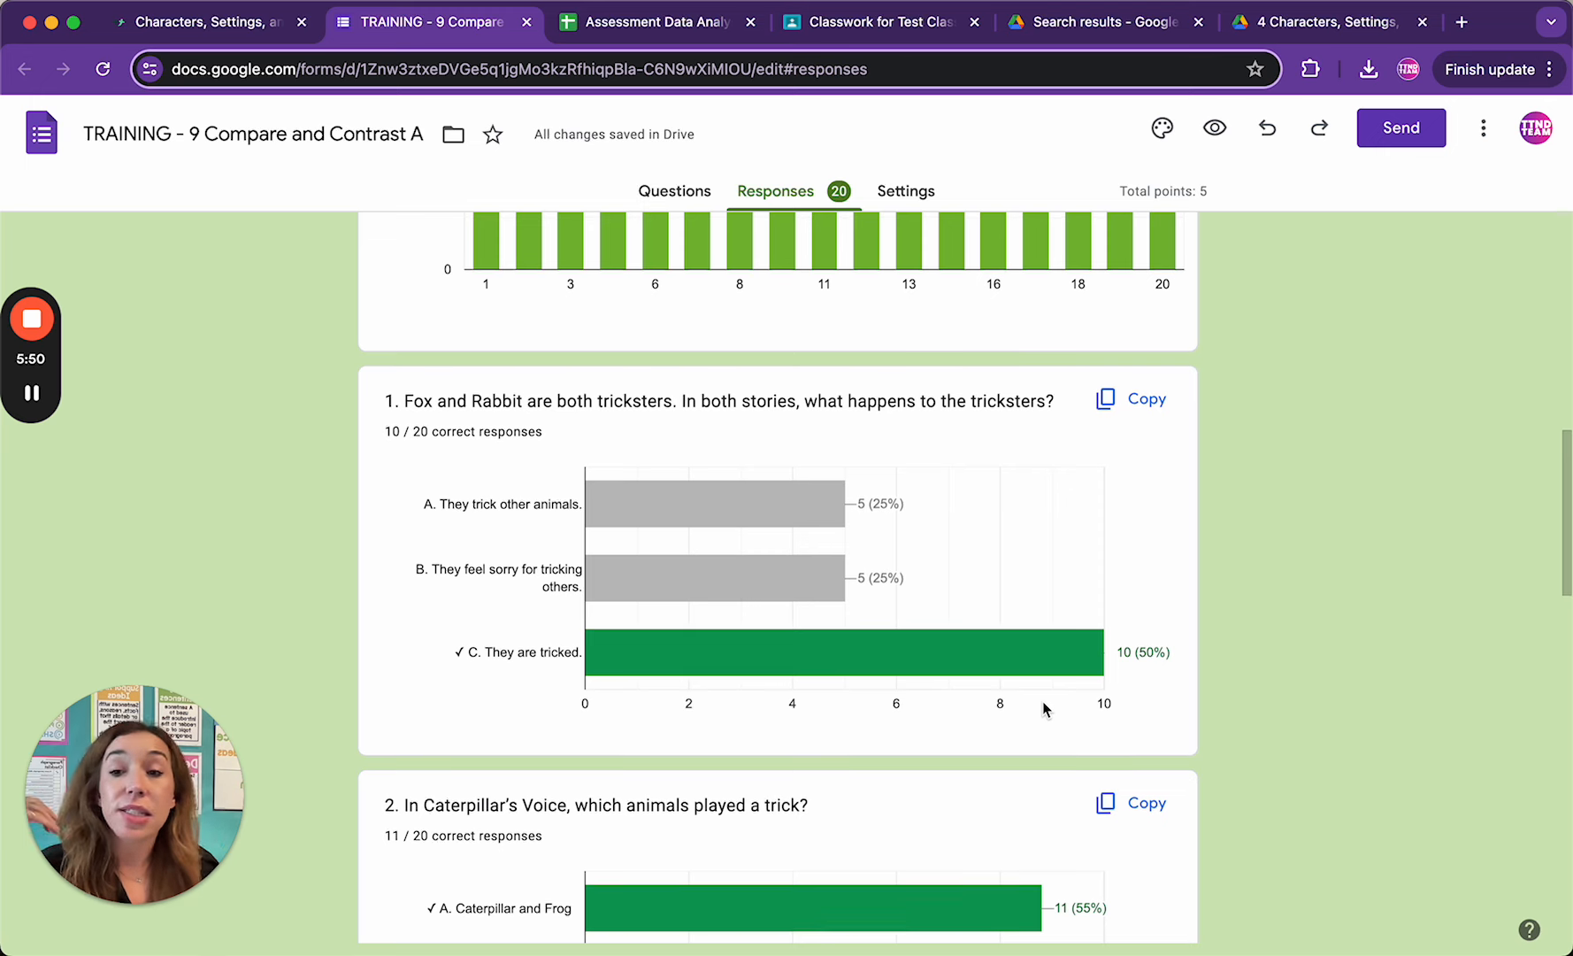
scroll(1043, 708, "up", 2)
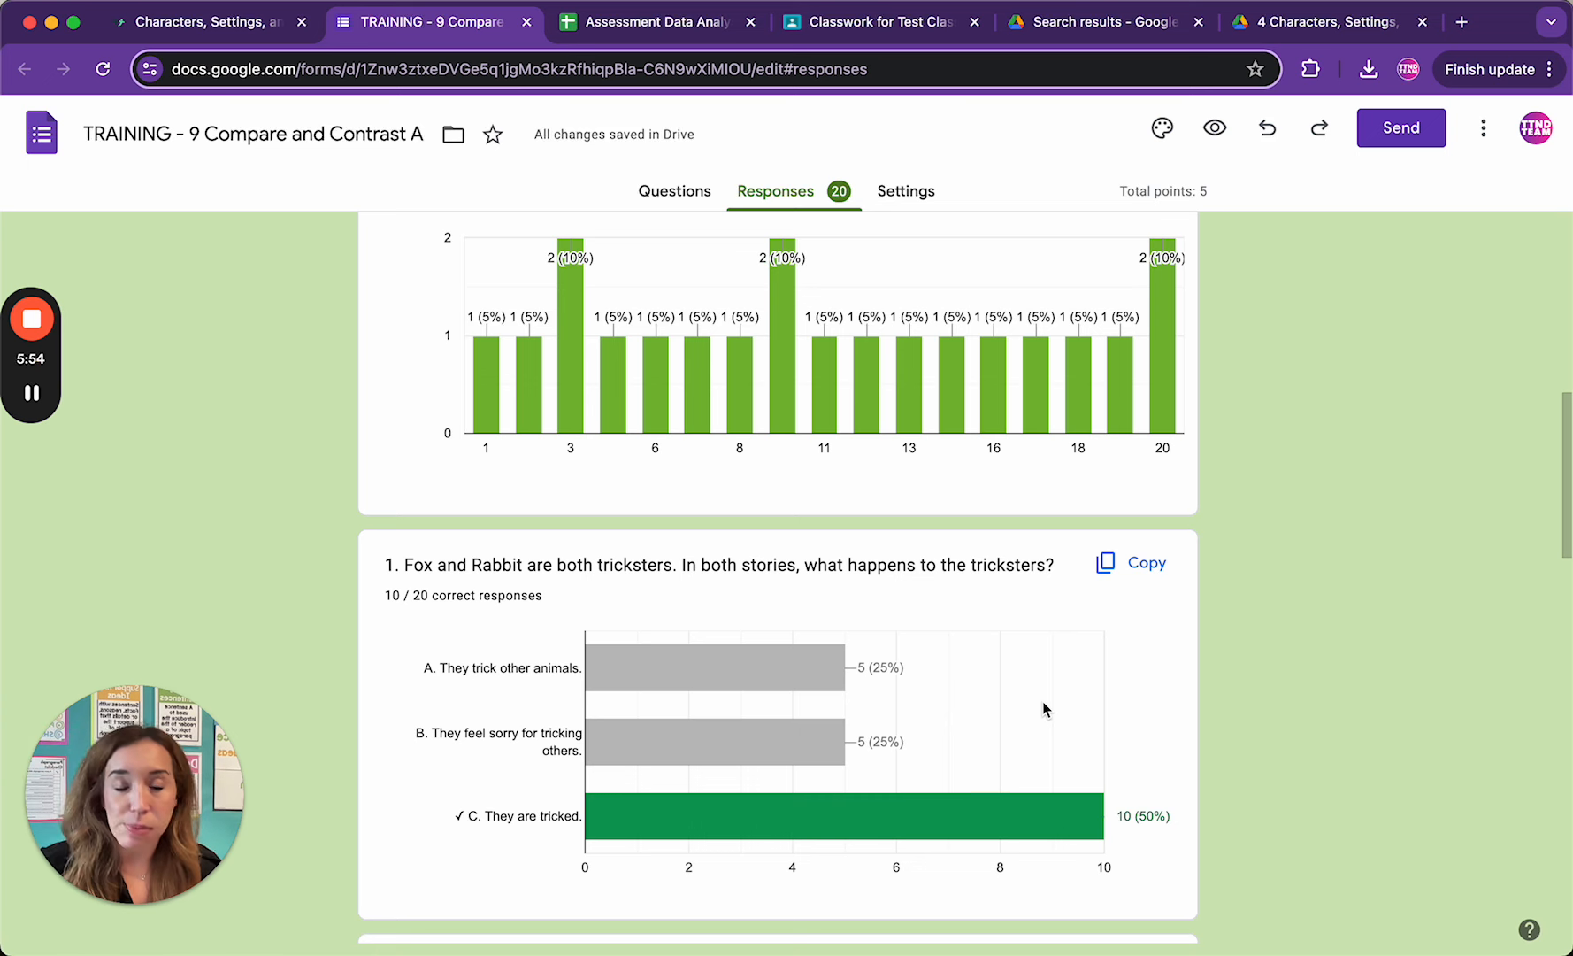
scroll(1043, 708, "up", 4)
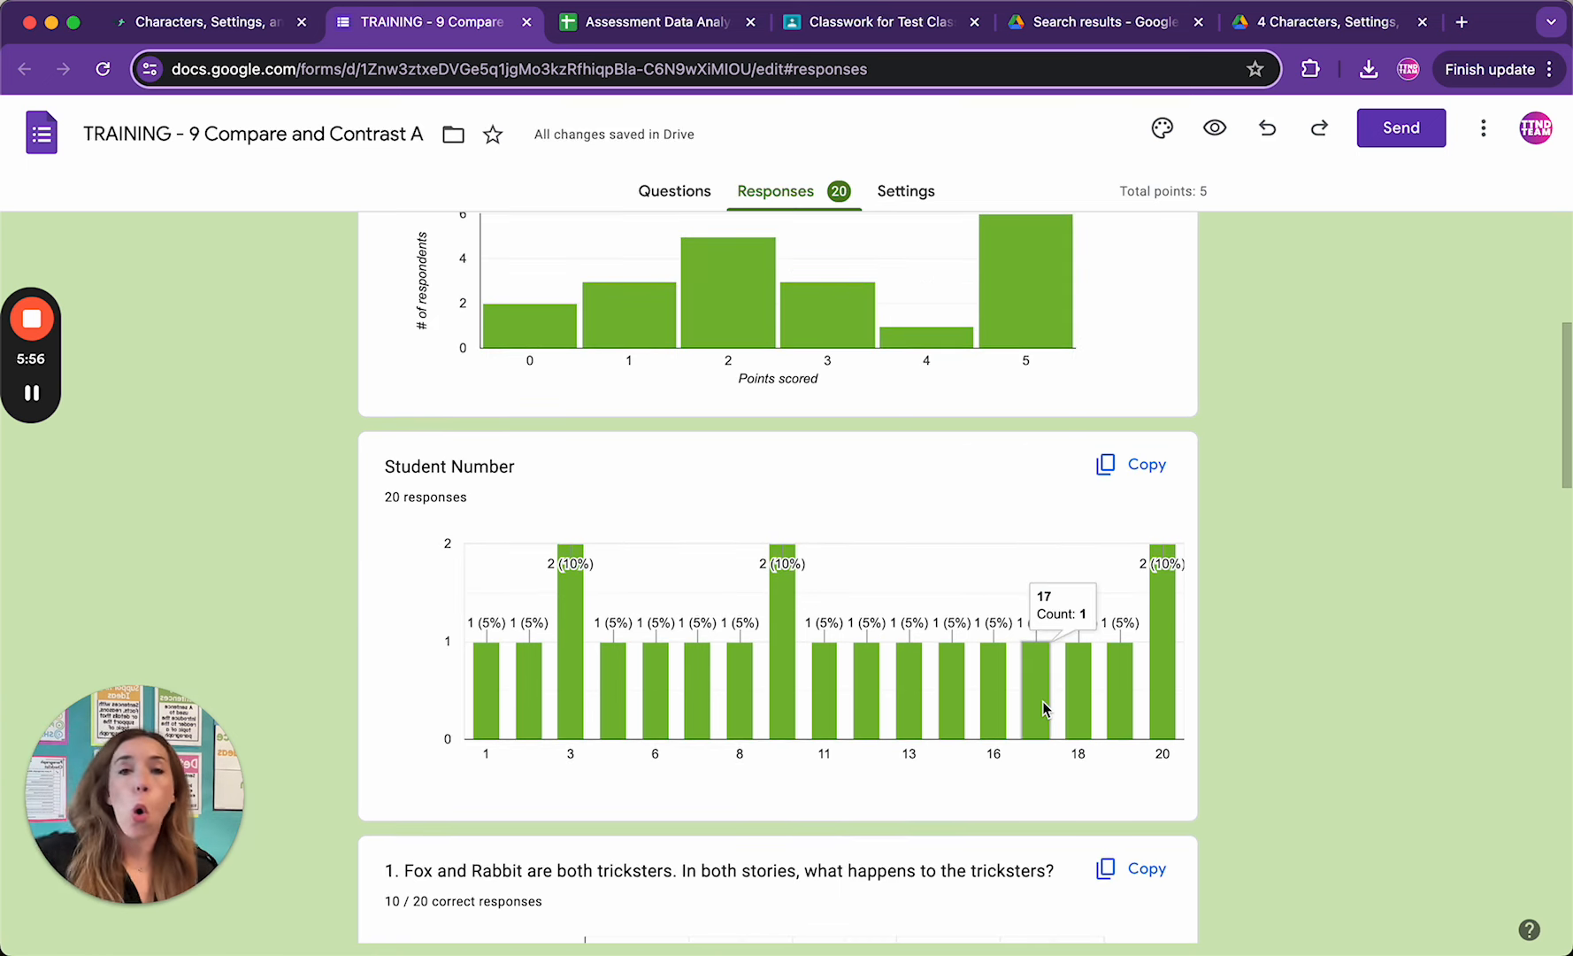
scroll(1043, 708, "up", 5)
mouse_move(1045, 708)
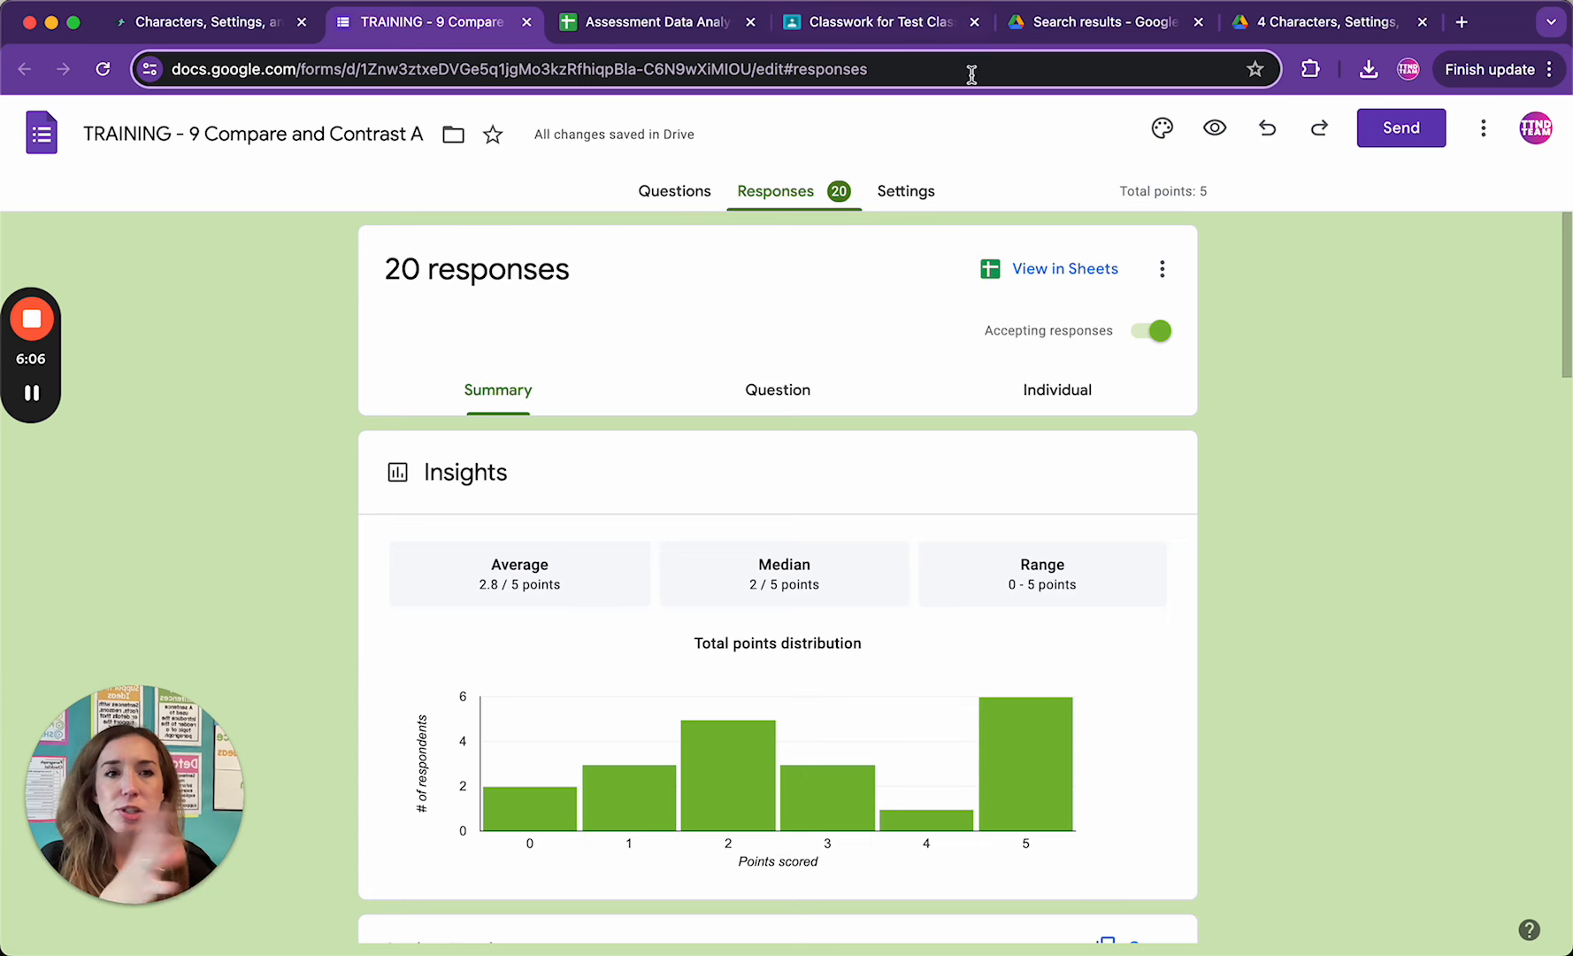
View the copy page for "4 Characters, Settings, and Events A" and the bundles listed on its Teachers Pay Teachers product page.
left_click(1309, 23)
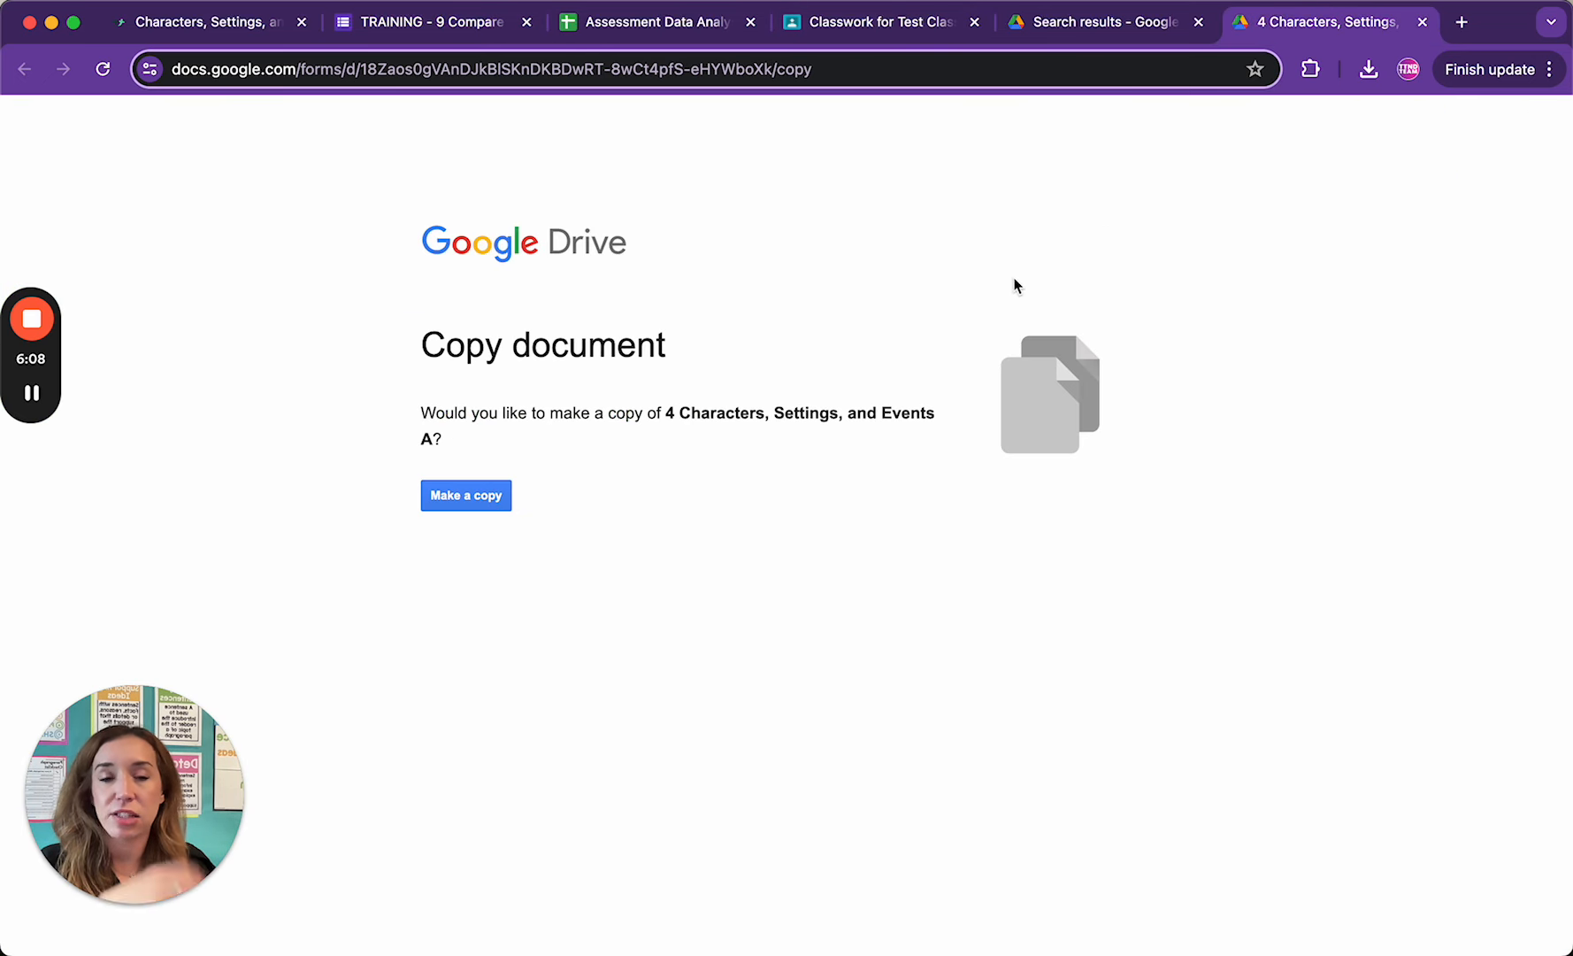
left_click(416, 27)
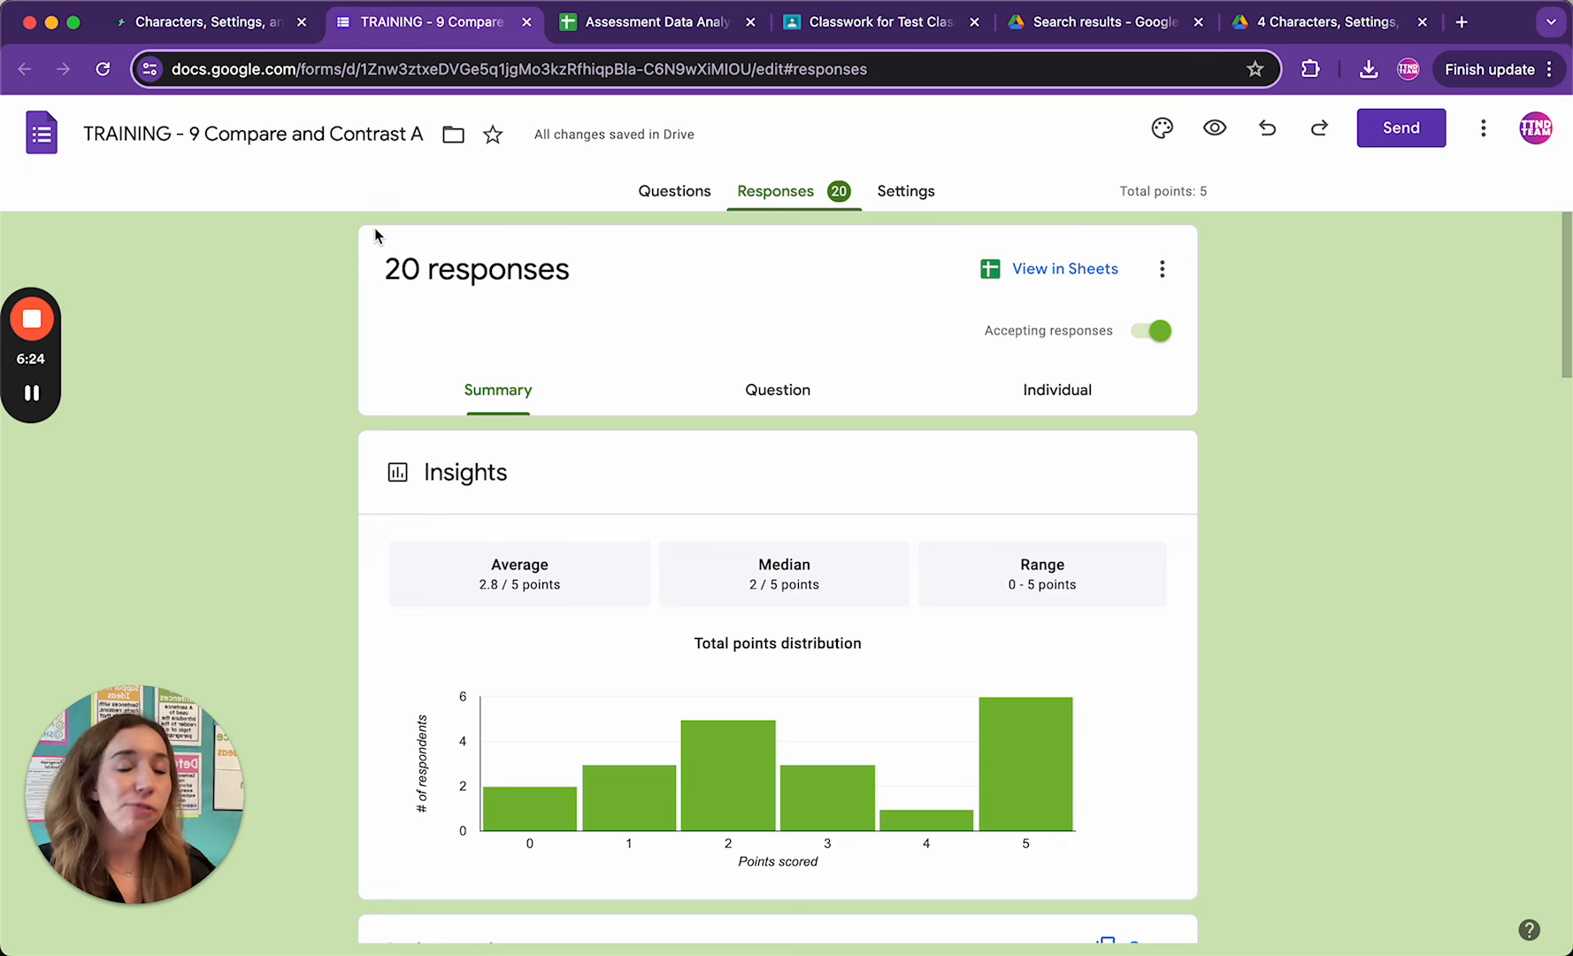
left_click(248, 27)
scroll(578, 602, "down", 9)
scroll(578, 601, "down", 5)
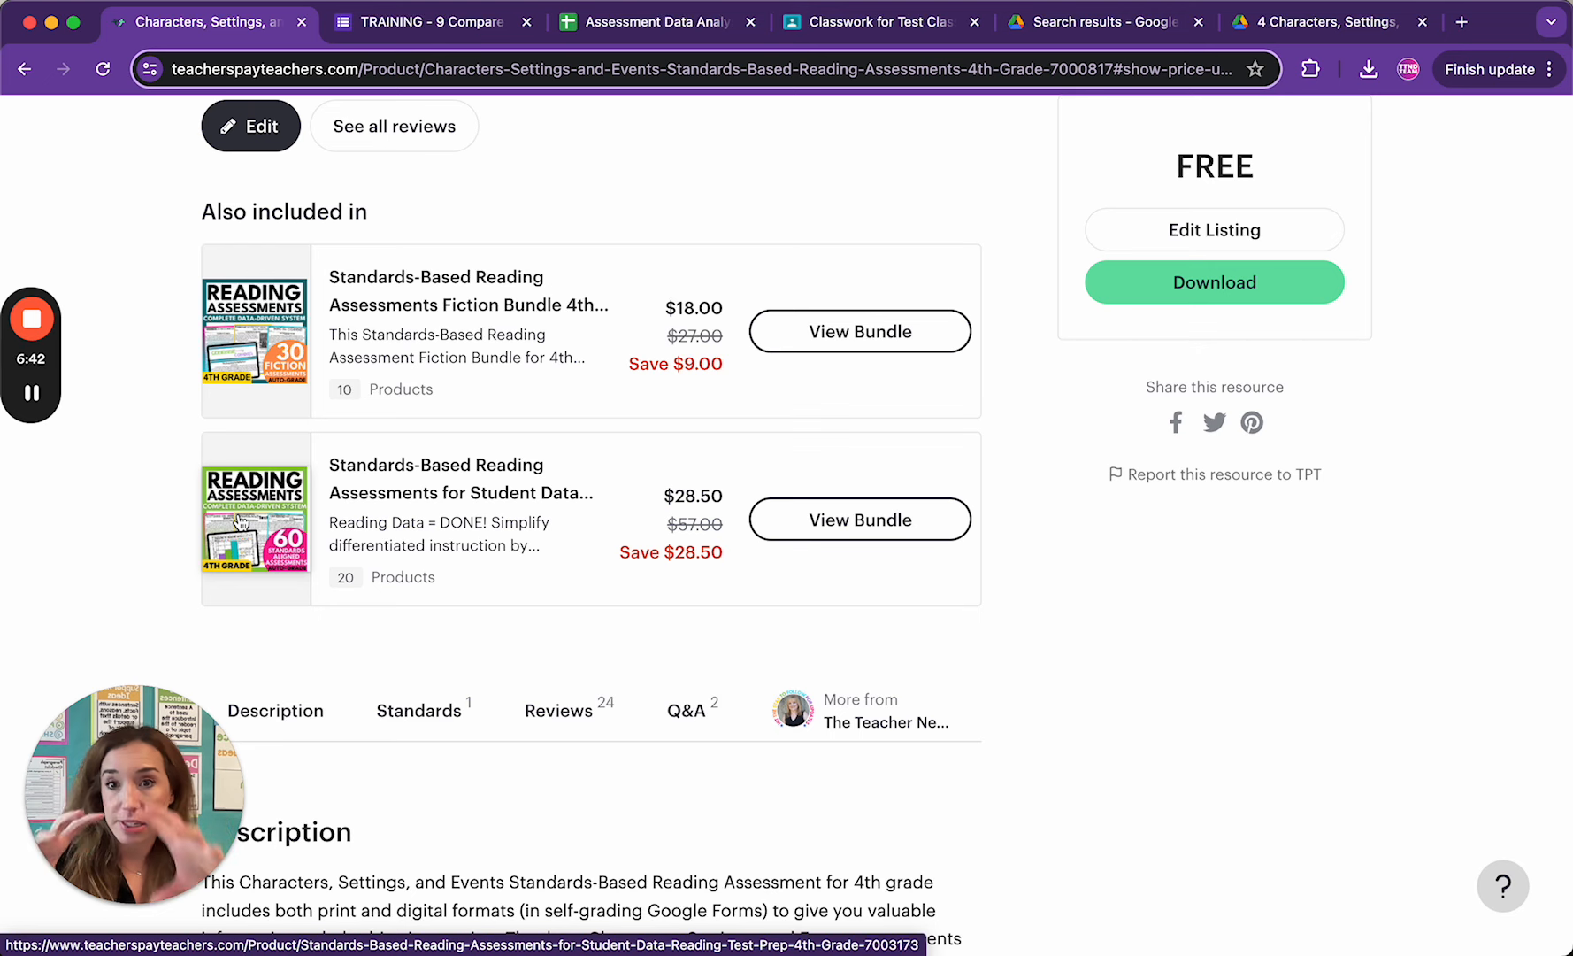
Open the Compare and Contrast form's responses in Google Sheets and widen the Timestamp column to fit its contents.
left_click(386, 19)
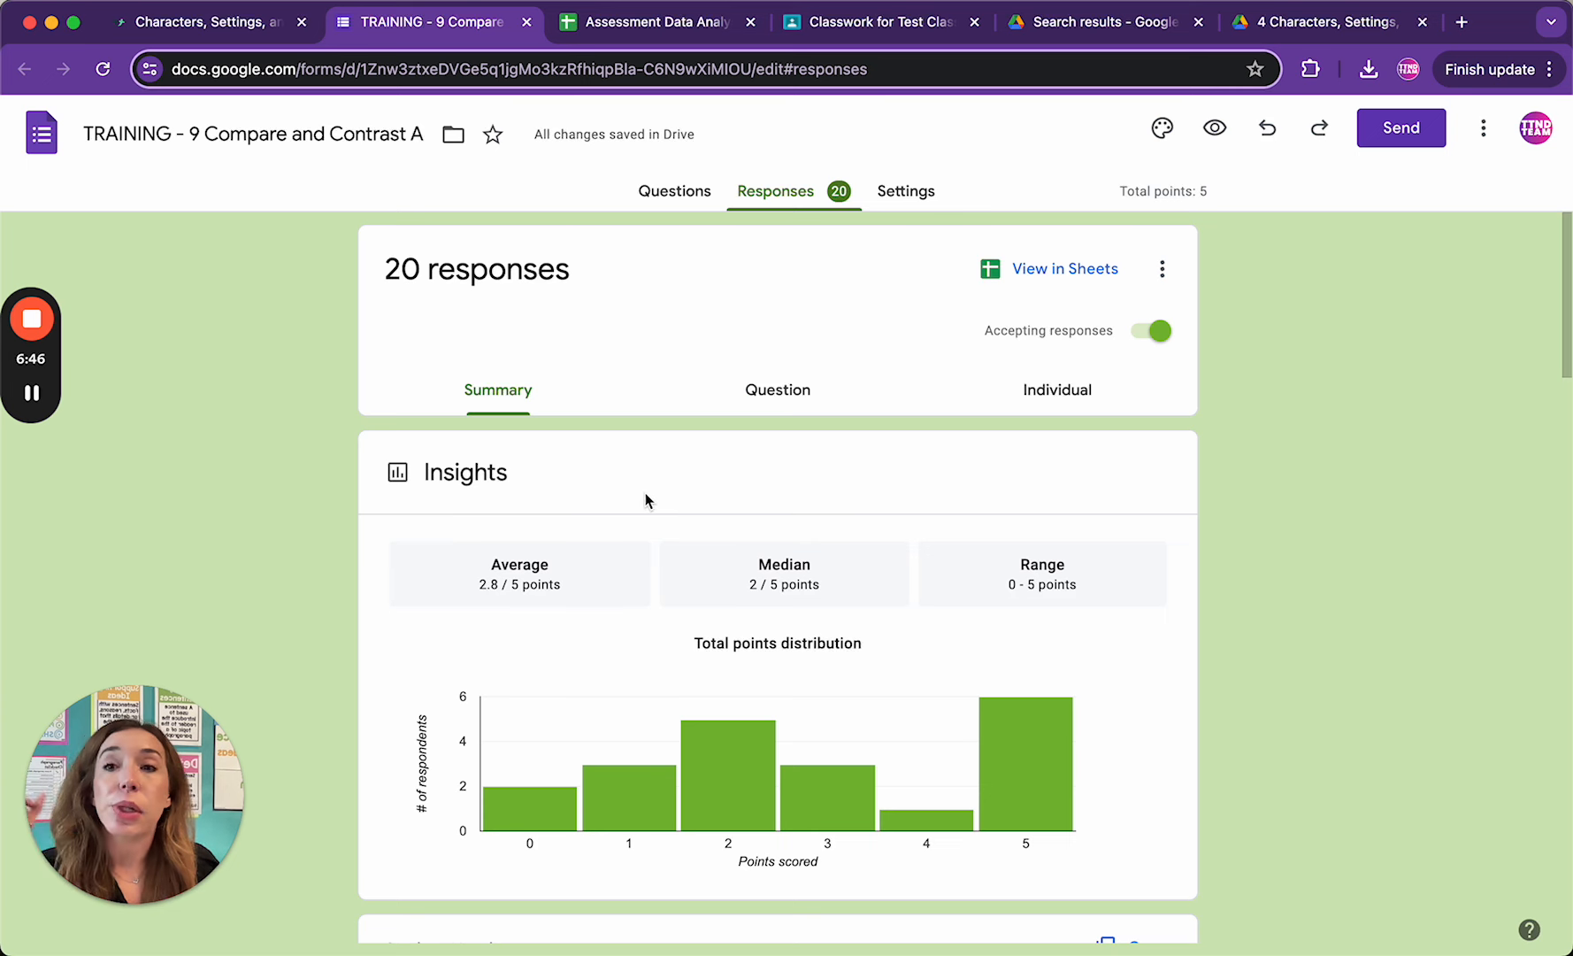
left_click(1051, 282)
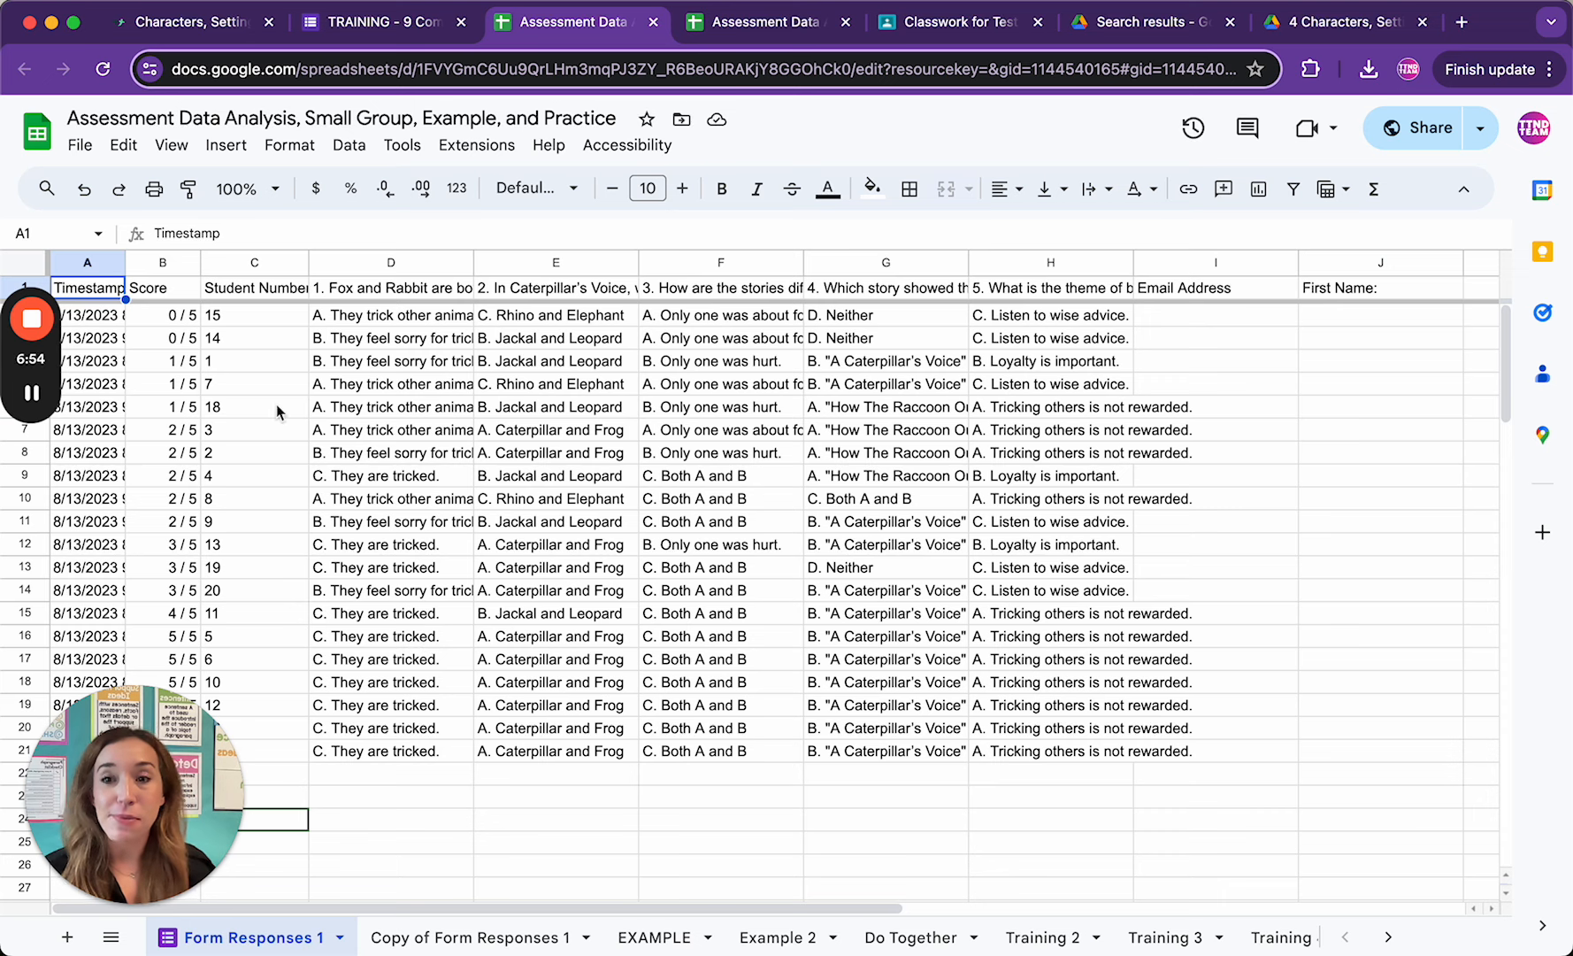
double_click(125, 263)
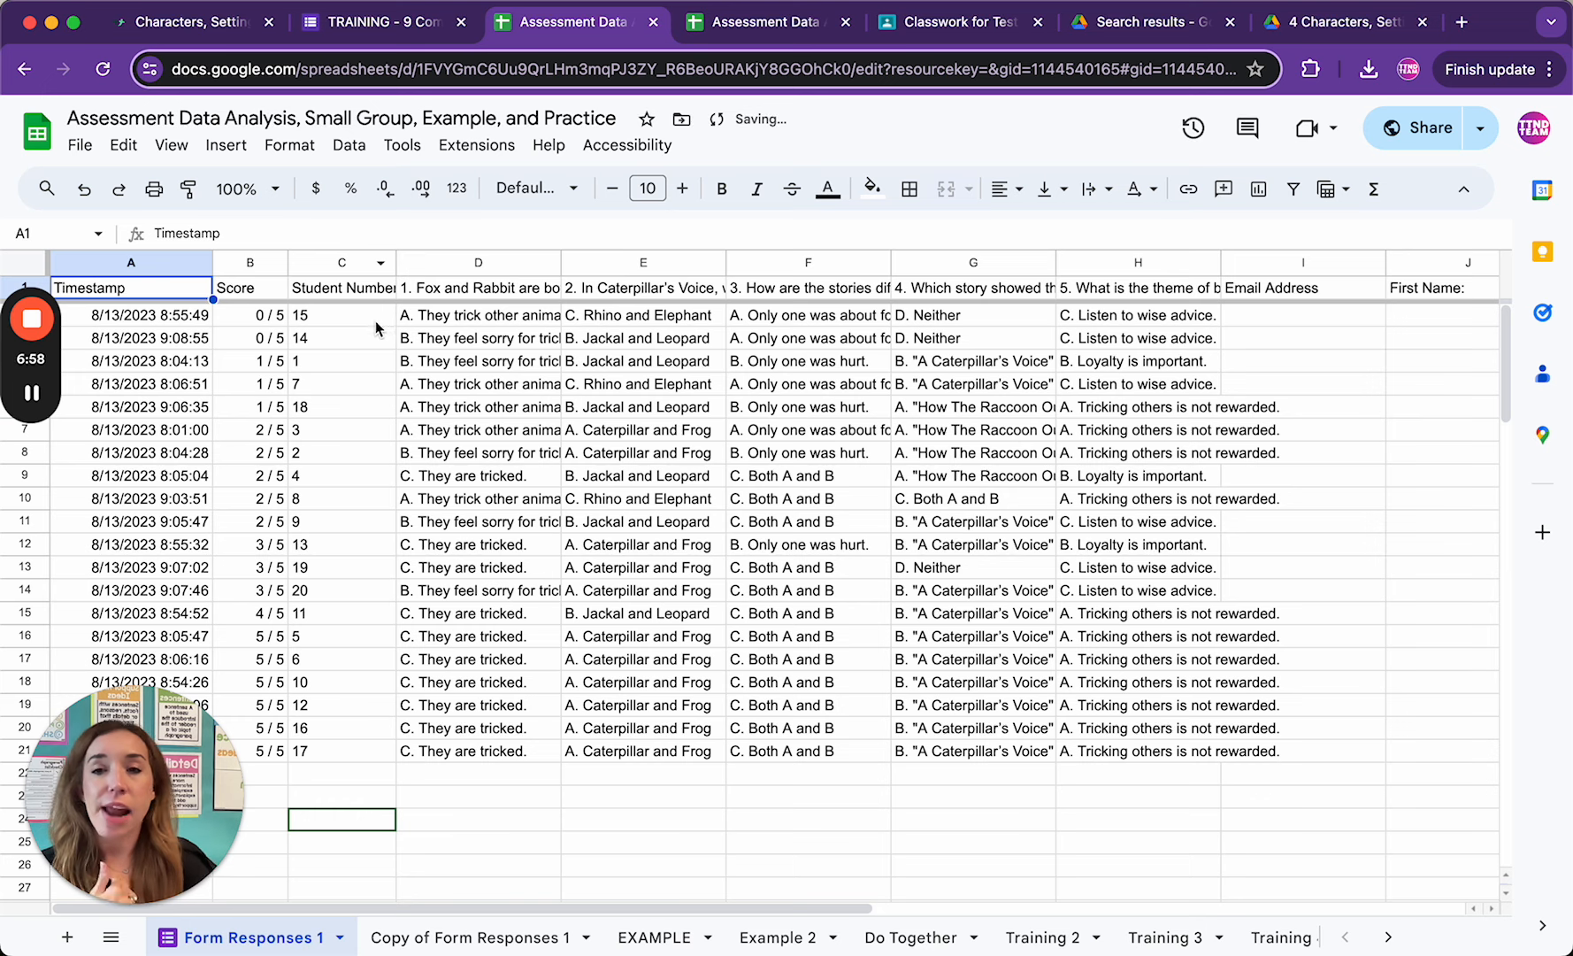
Review the Student Number column, the first student's answers, and the full wording of question 1 in the form responses.
left_click_drag(352, 316, 360, 775)
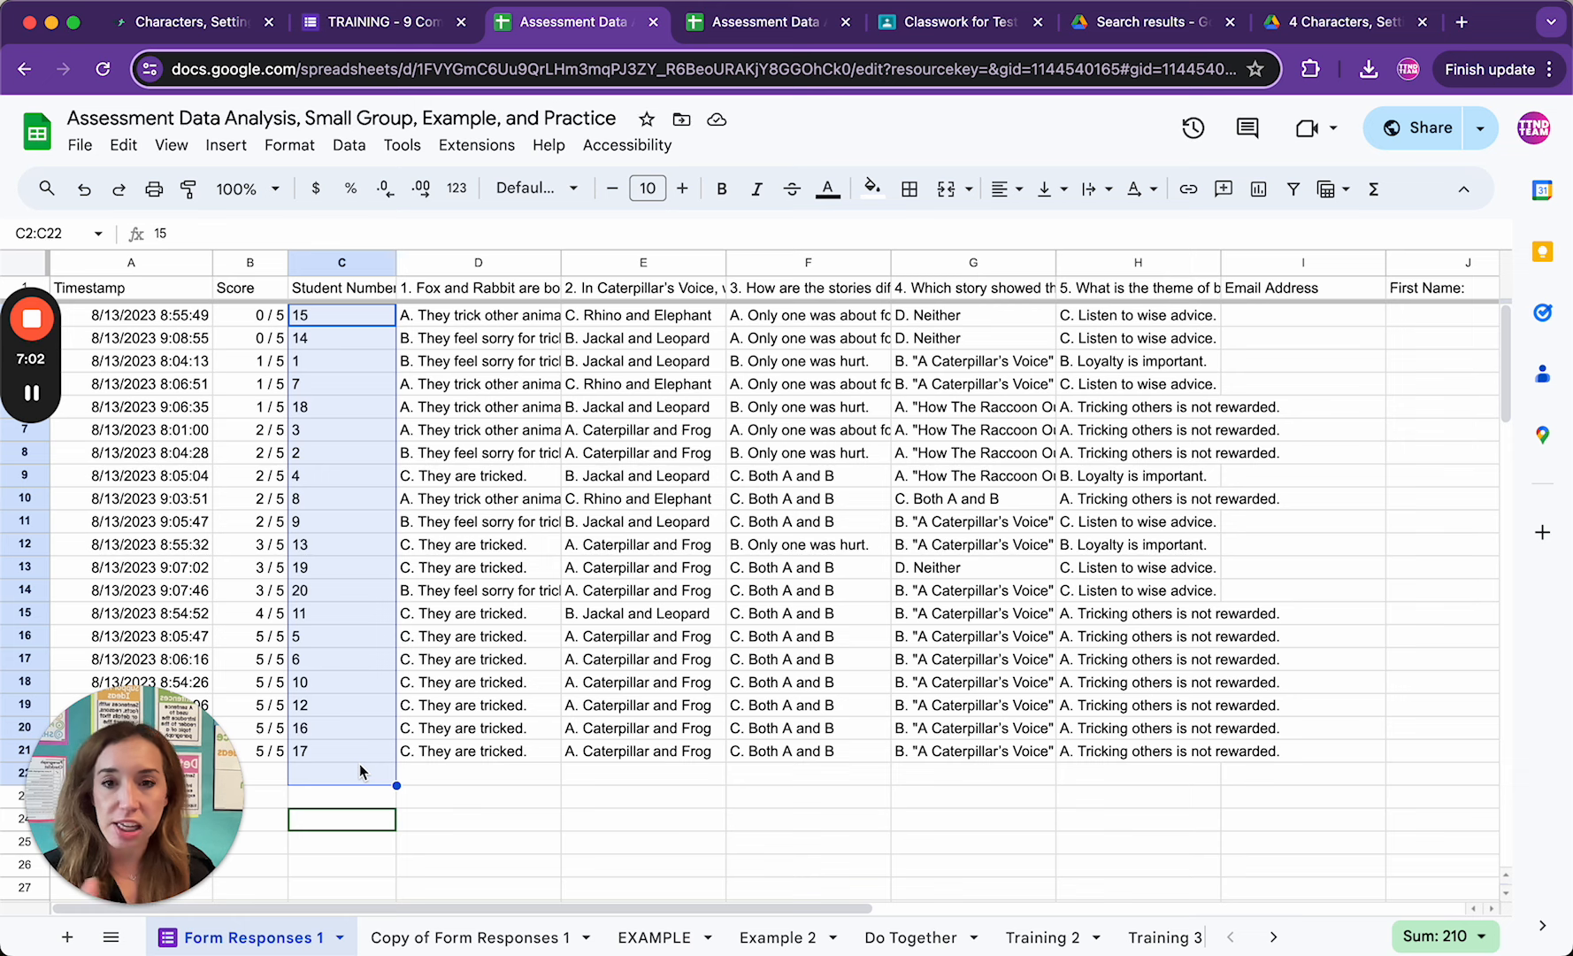
left_click(488, 320)
left_click(651, 319)
left_click(832, 321)
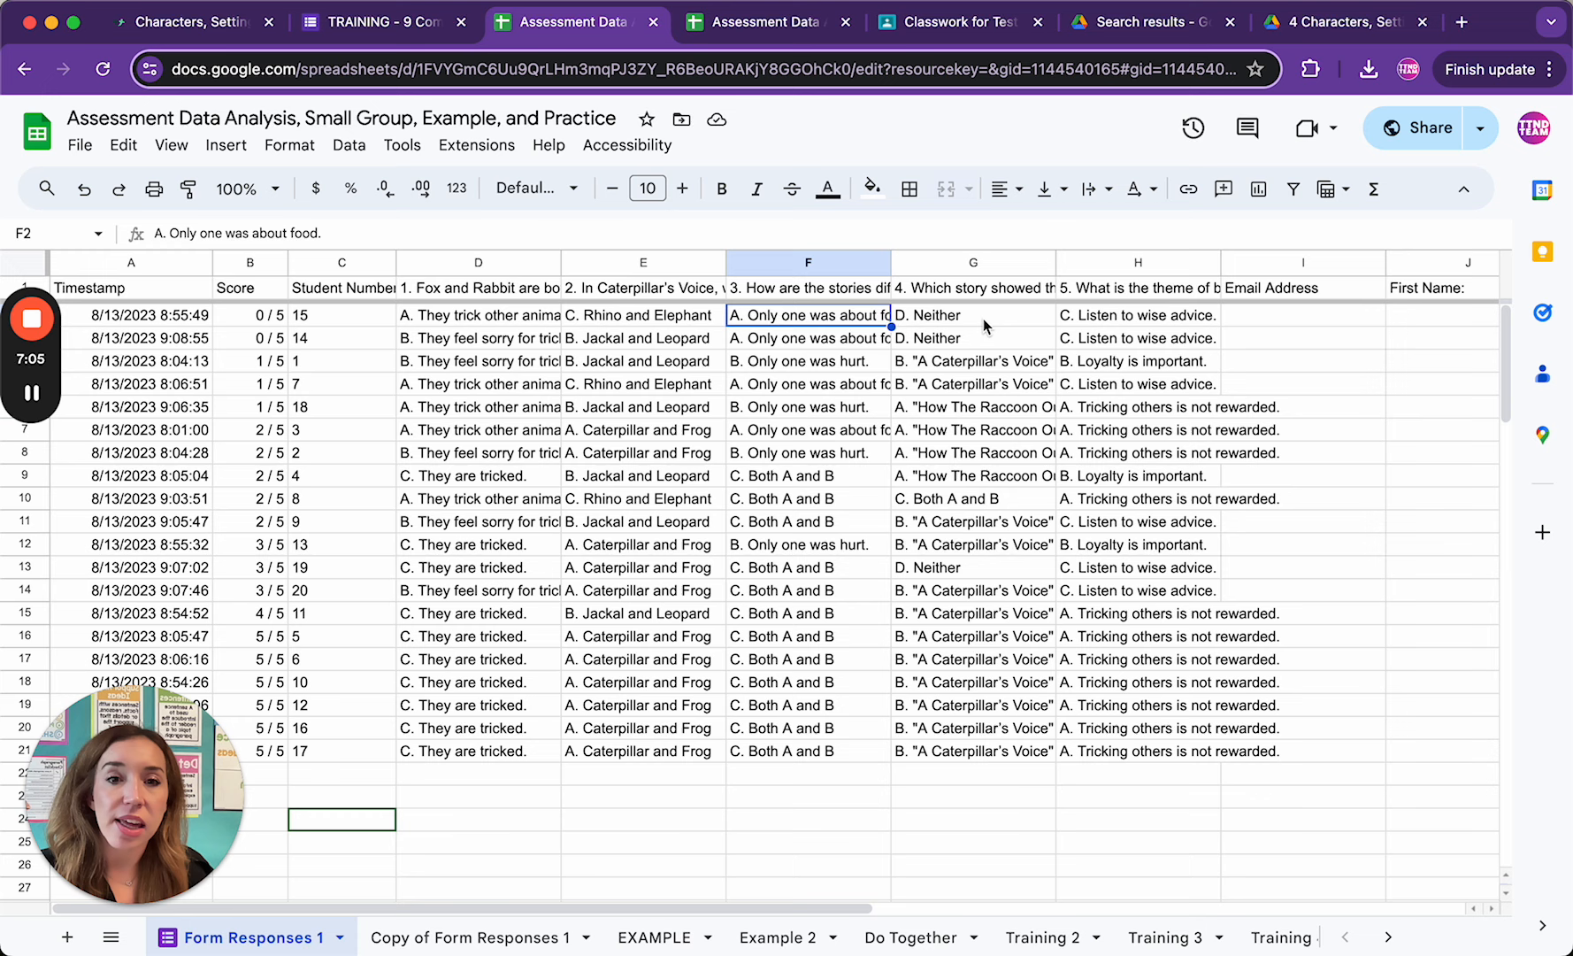
left_click(526, 292)
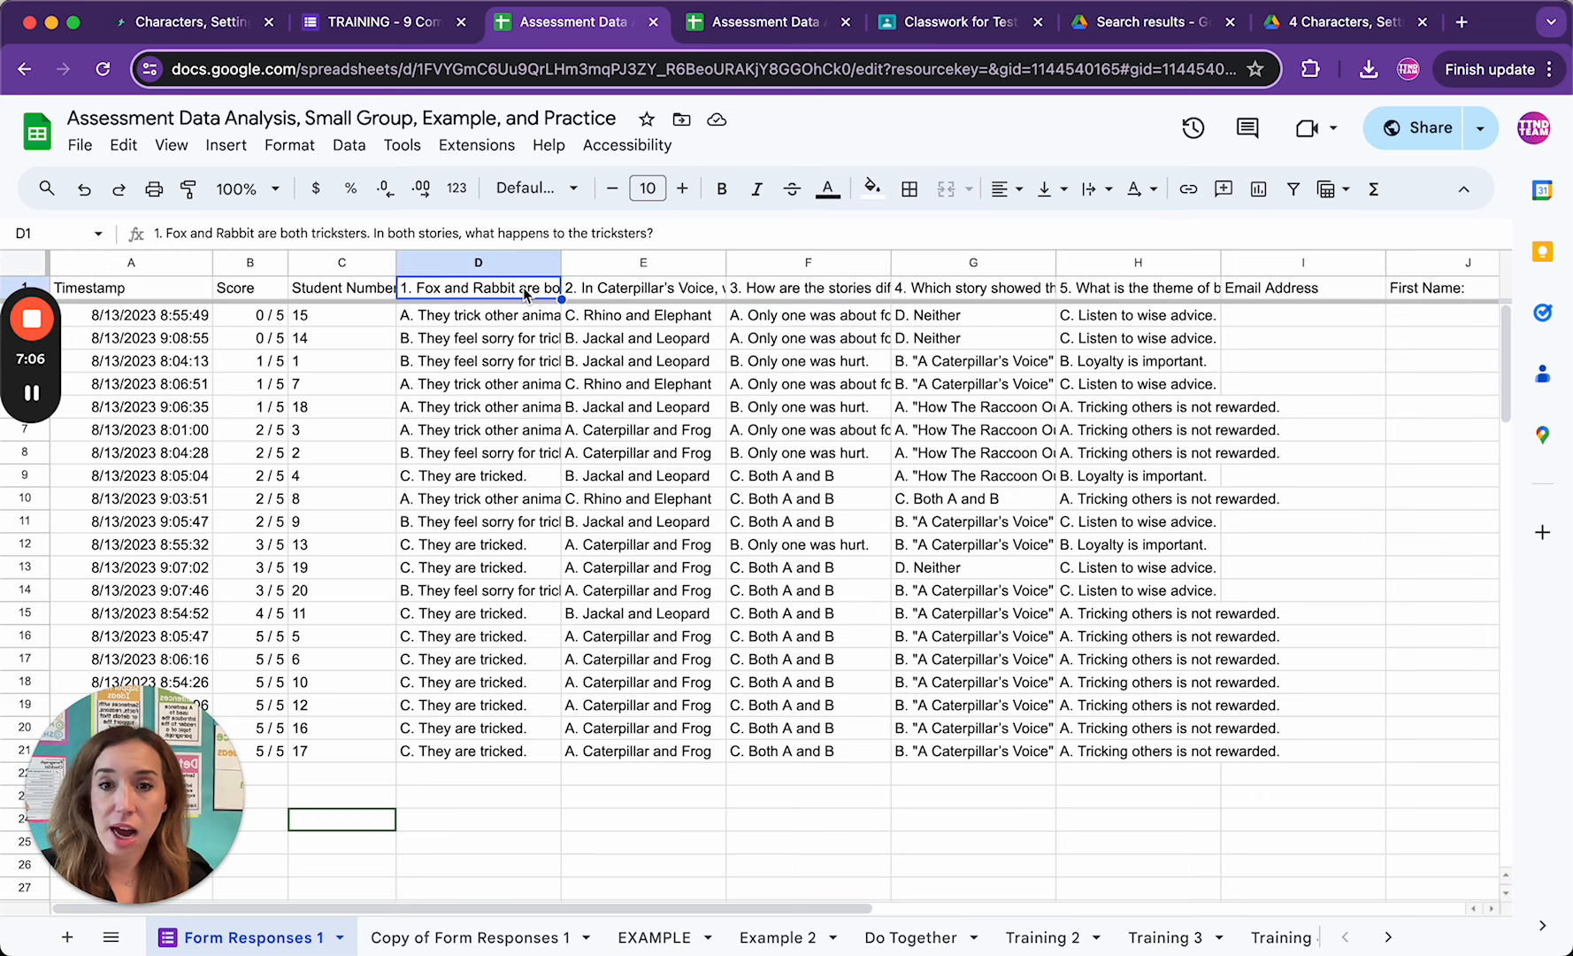
left_click(451, 319)
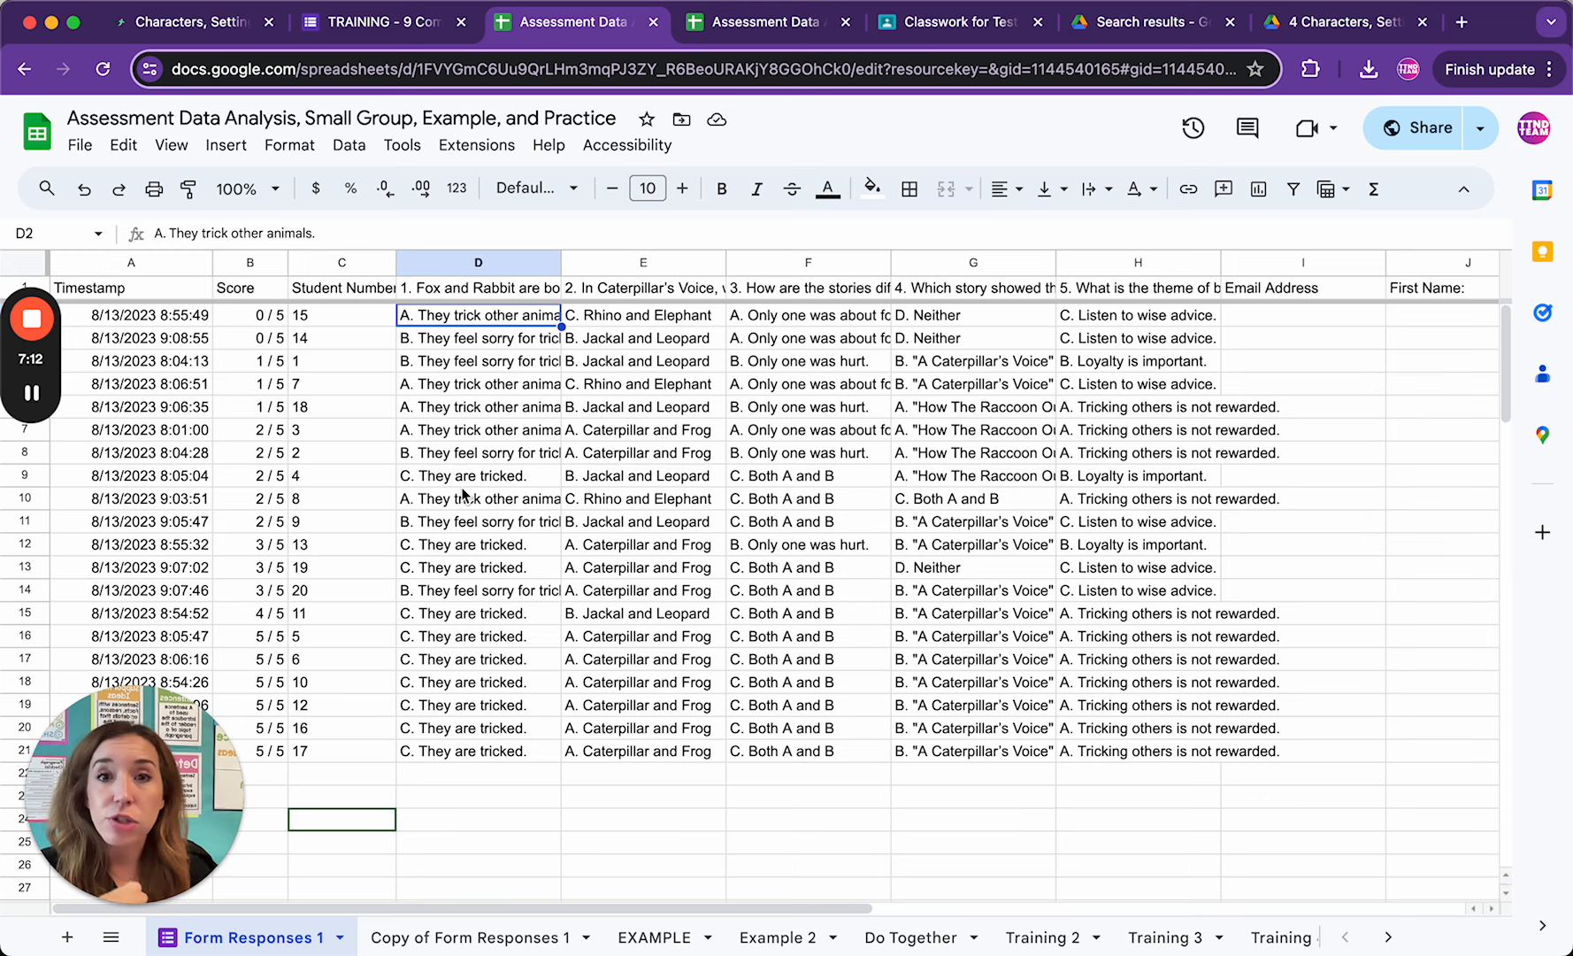
View the color-coded EXAMPLE sheet in the second spreadsheet tab and compare it with the raw form responses.
left_click(772, 30)
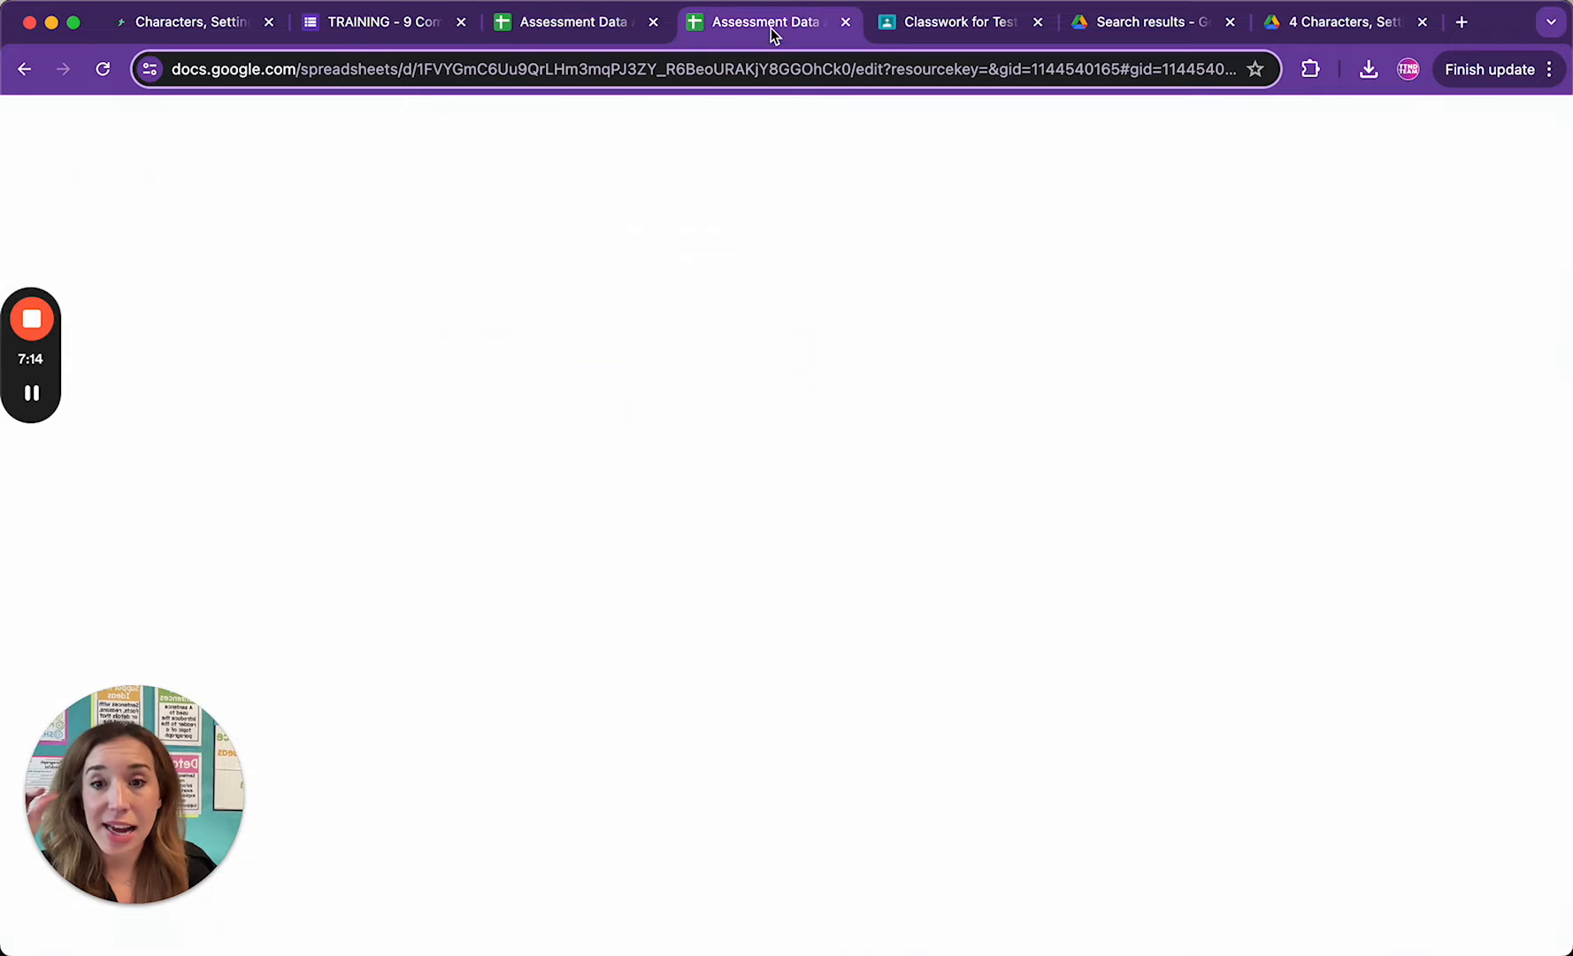
left_click(681, 938)
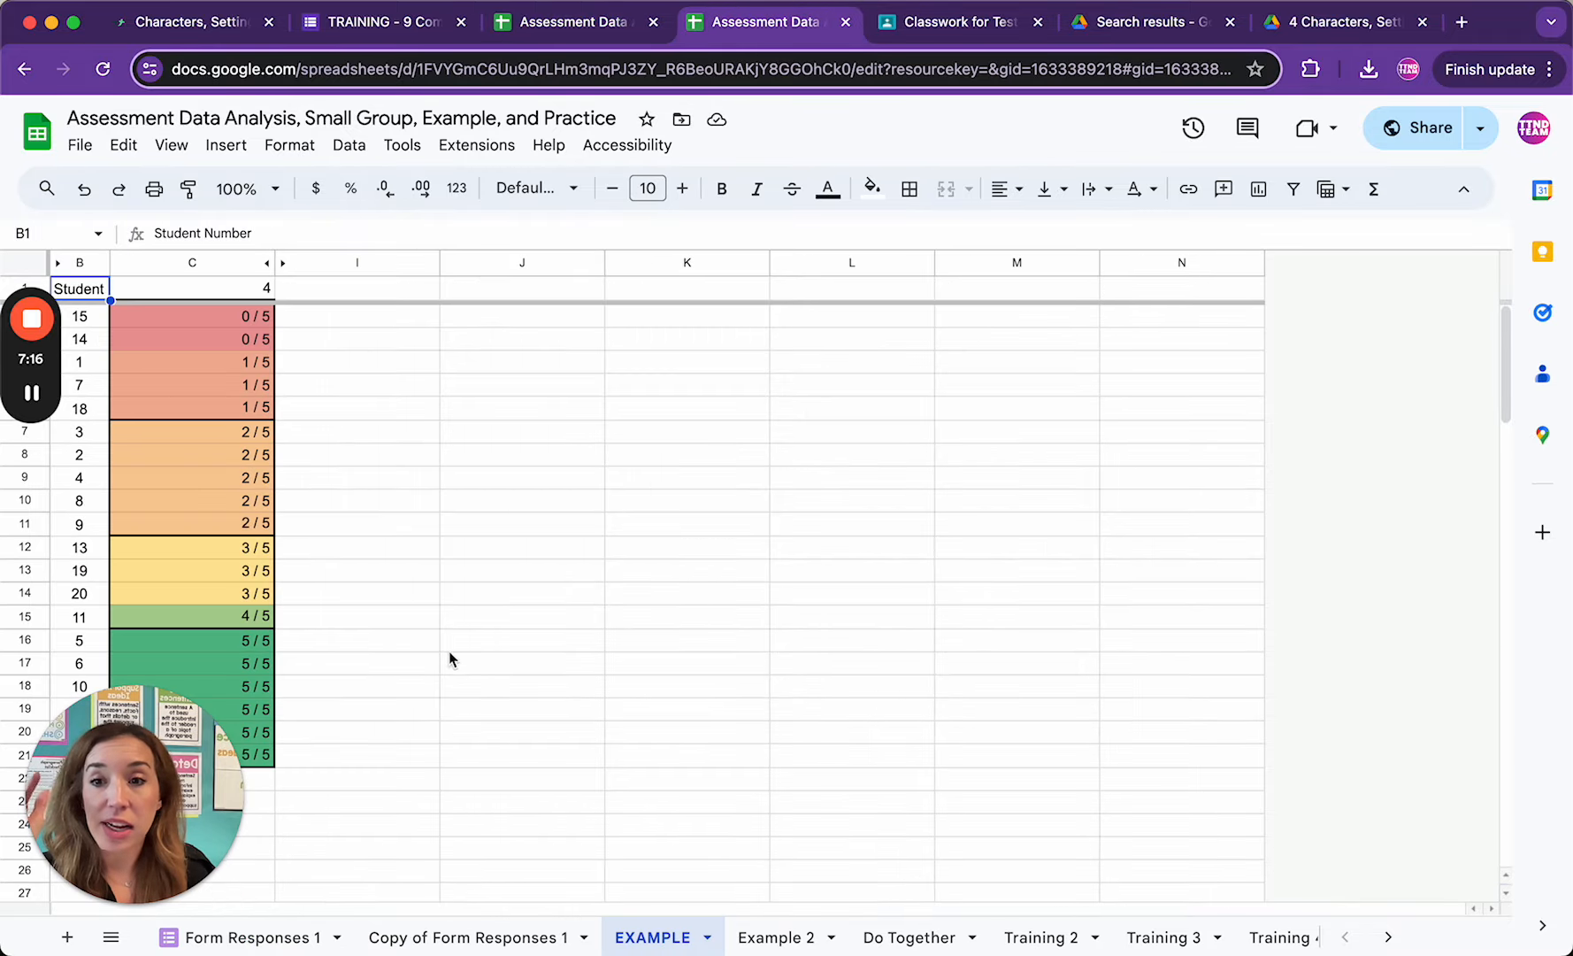
left_click_drag(155, 895, 1458, 894)
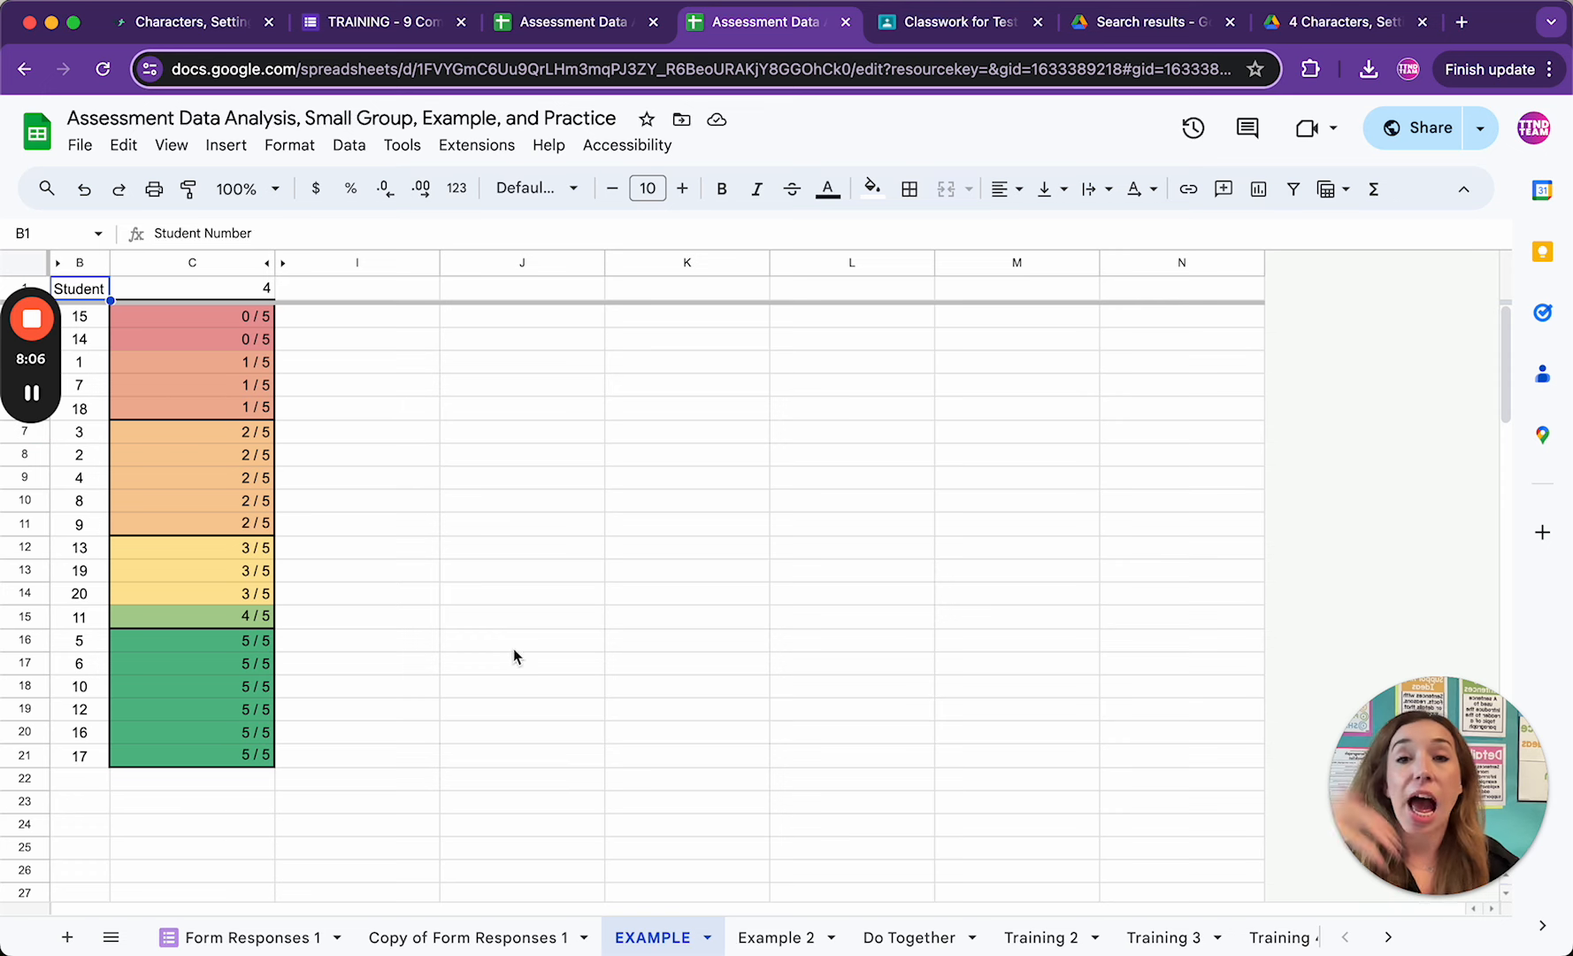
left_click(544, 27)
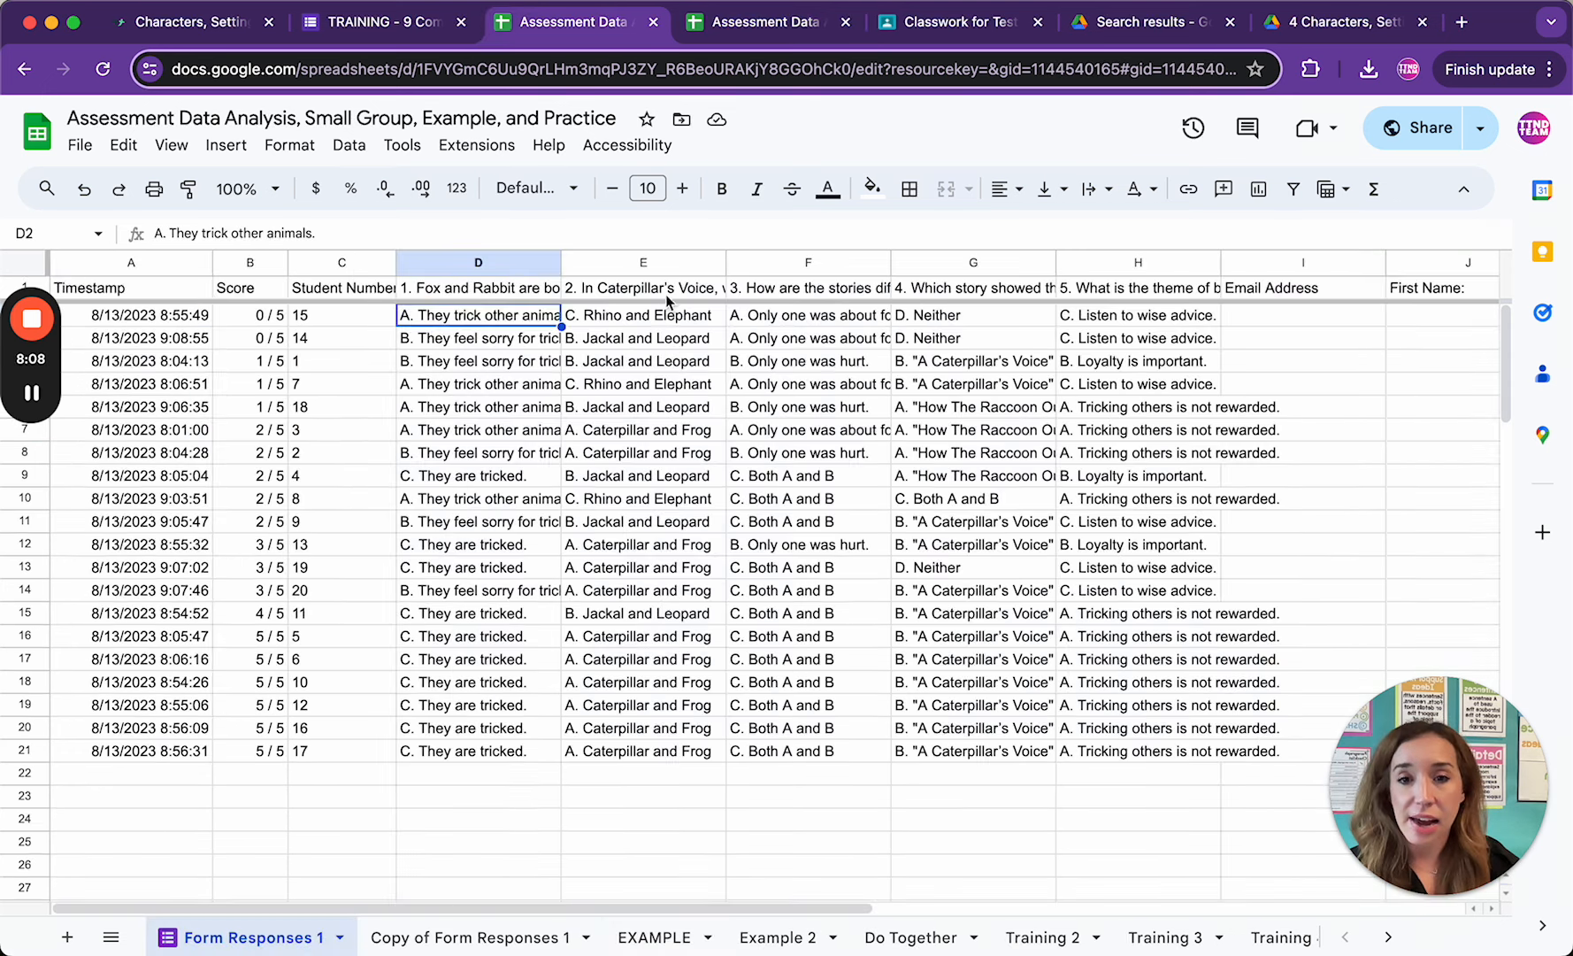
left_click(740, 24)
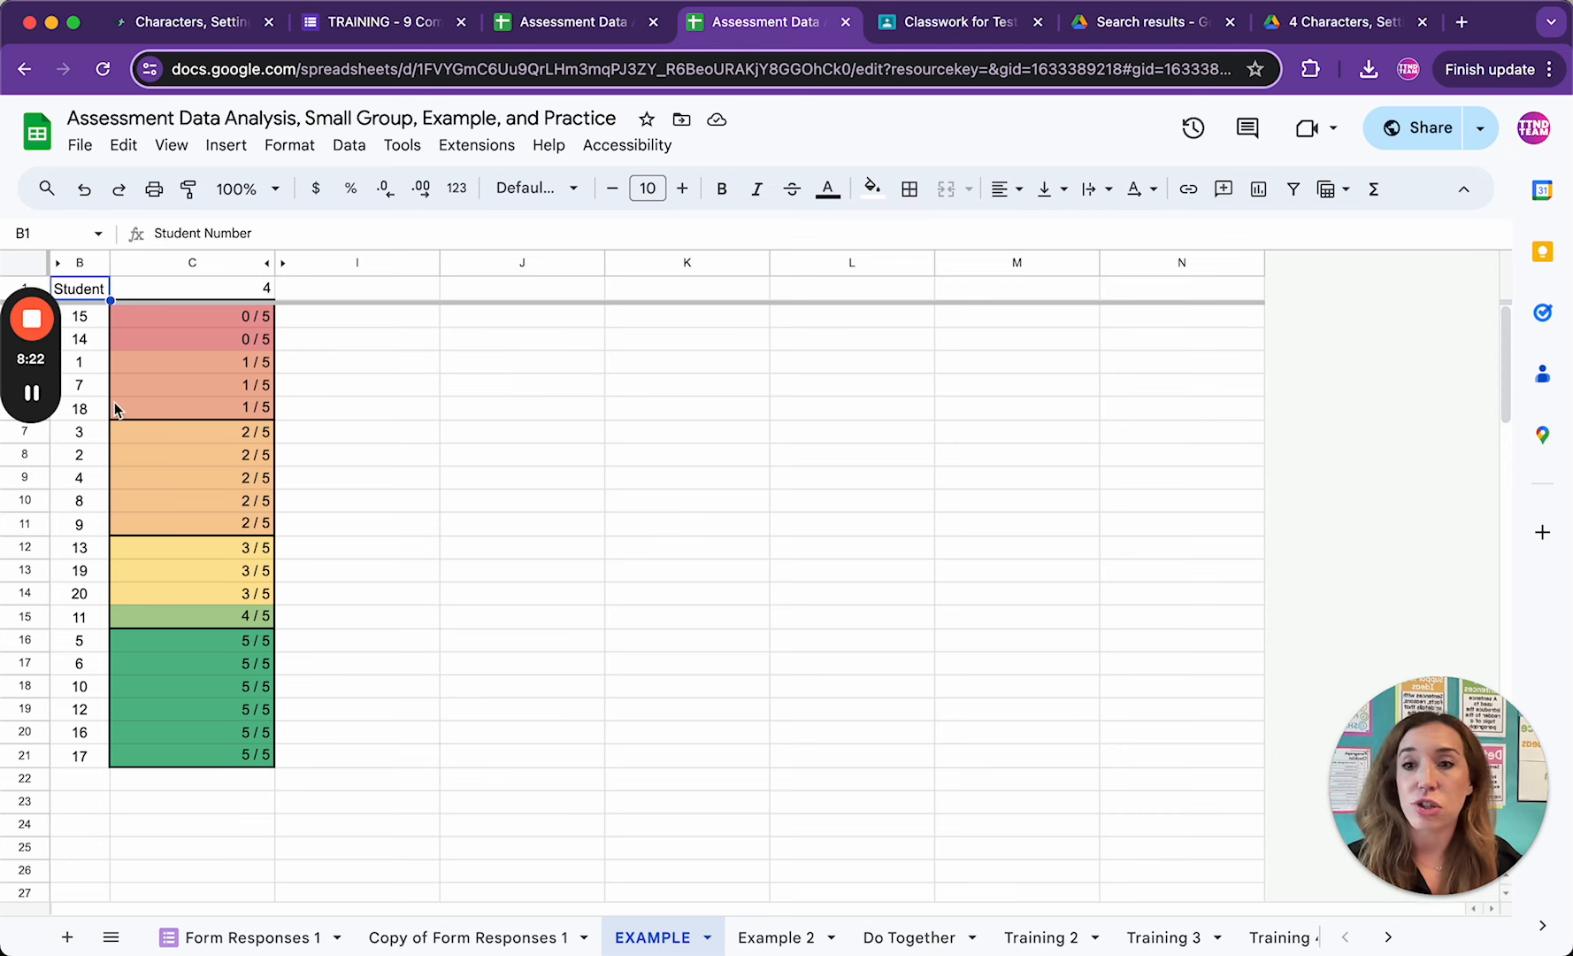
left_click(33, 399)
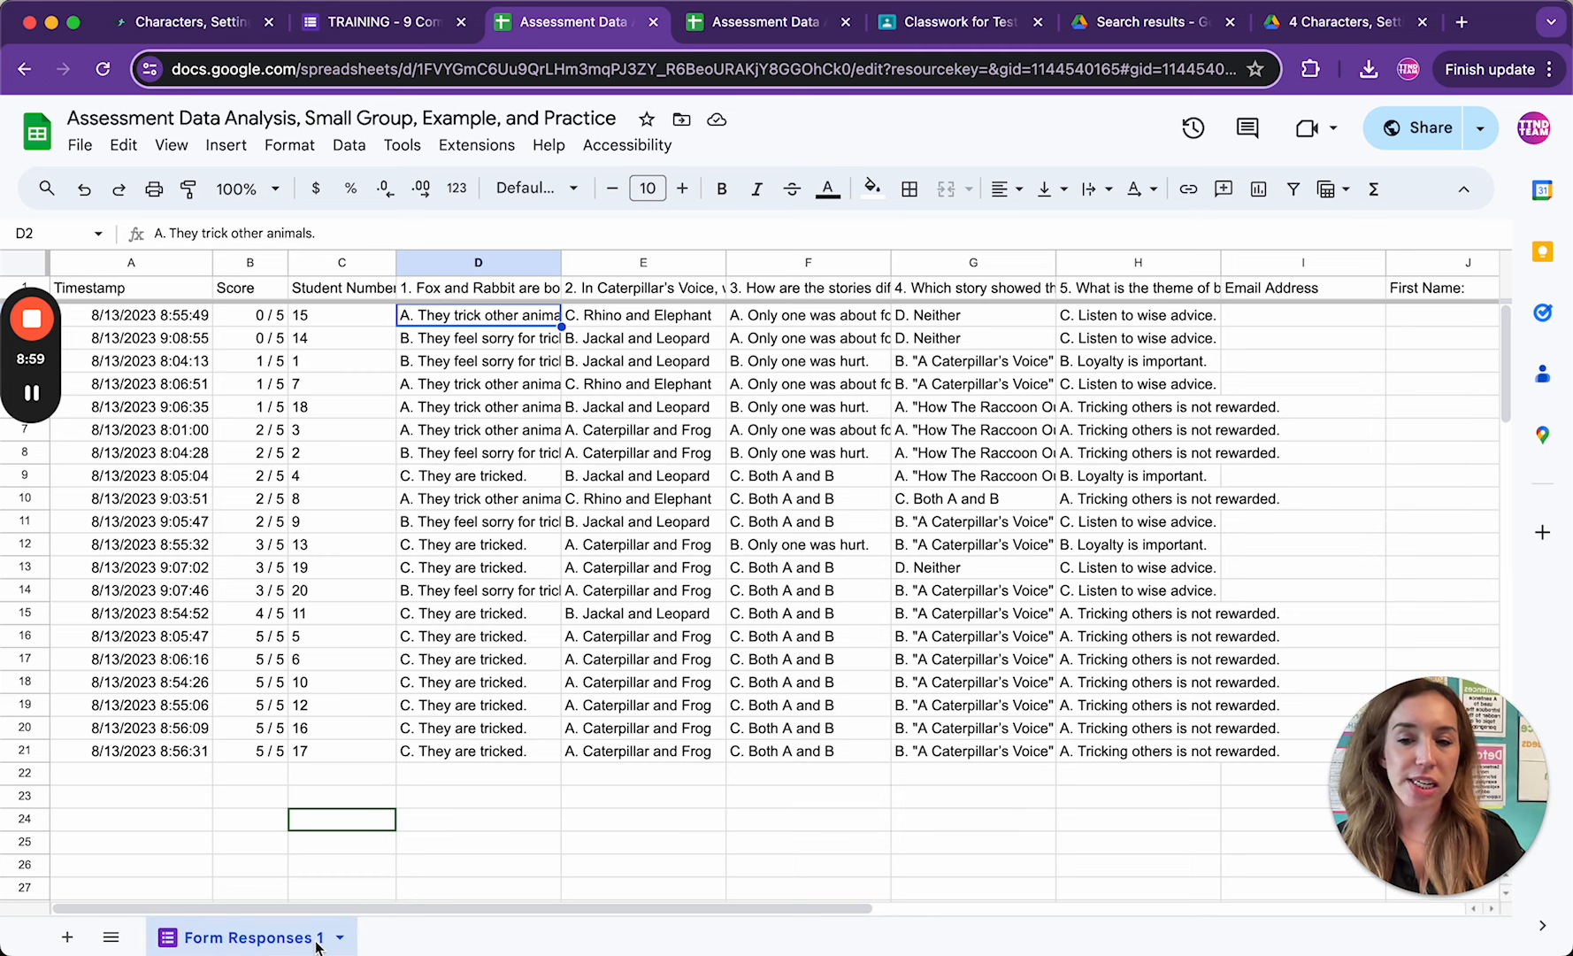
Duplicate the Form Responses 1 sheet and delete the Timestamp column from the copy.
right_click(255, 938)
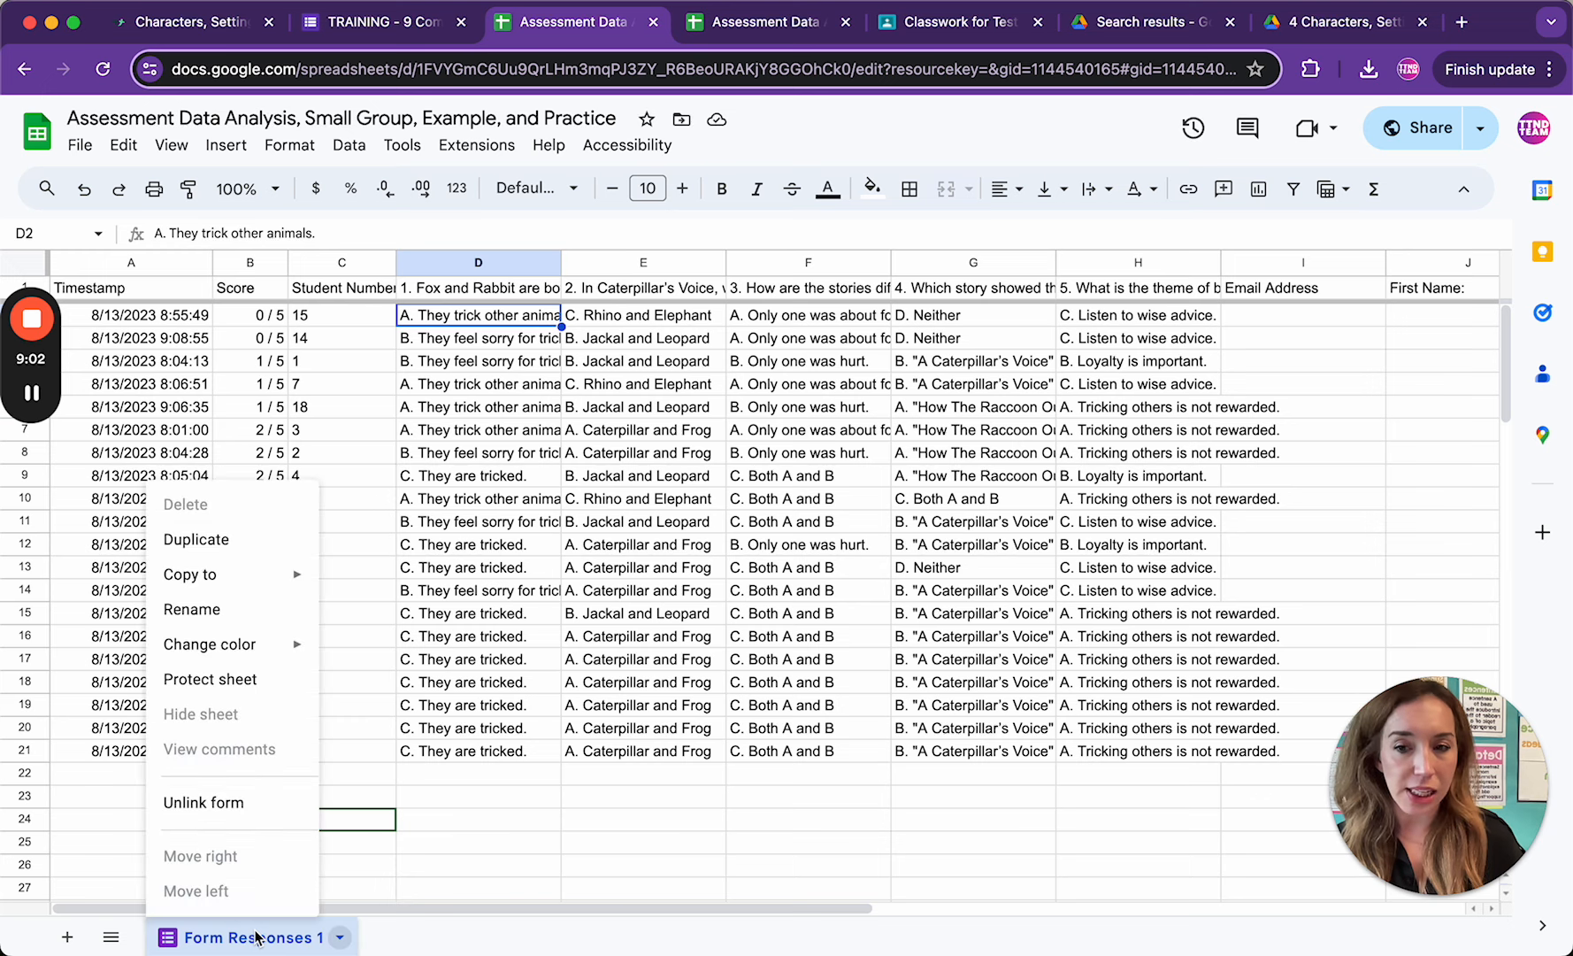
left_click(235, 544)
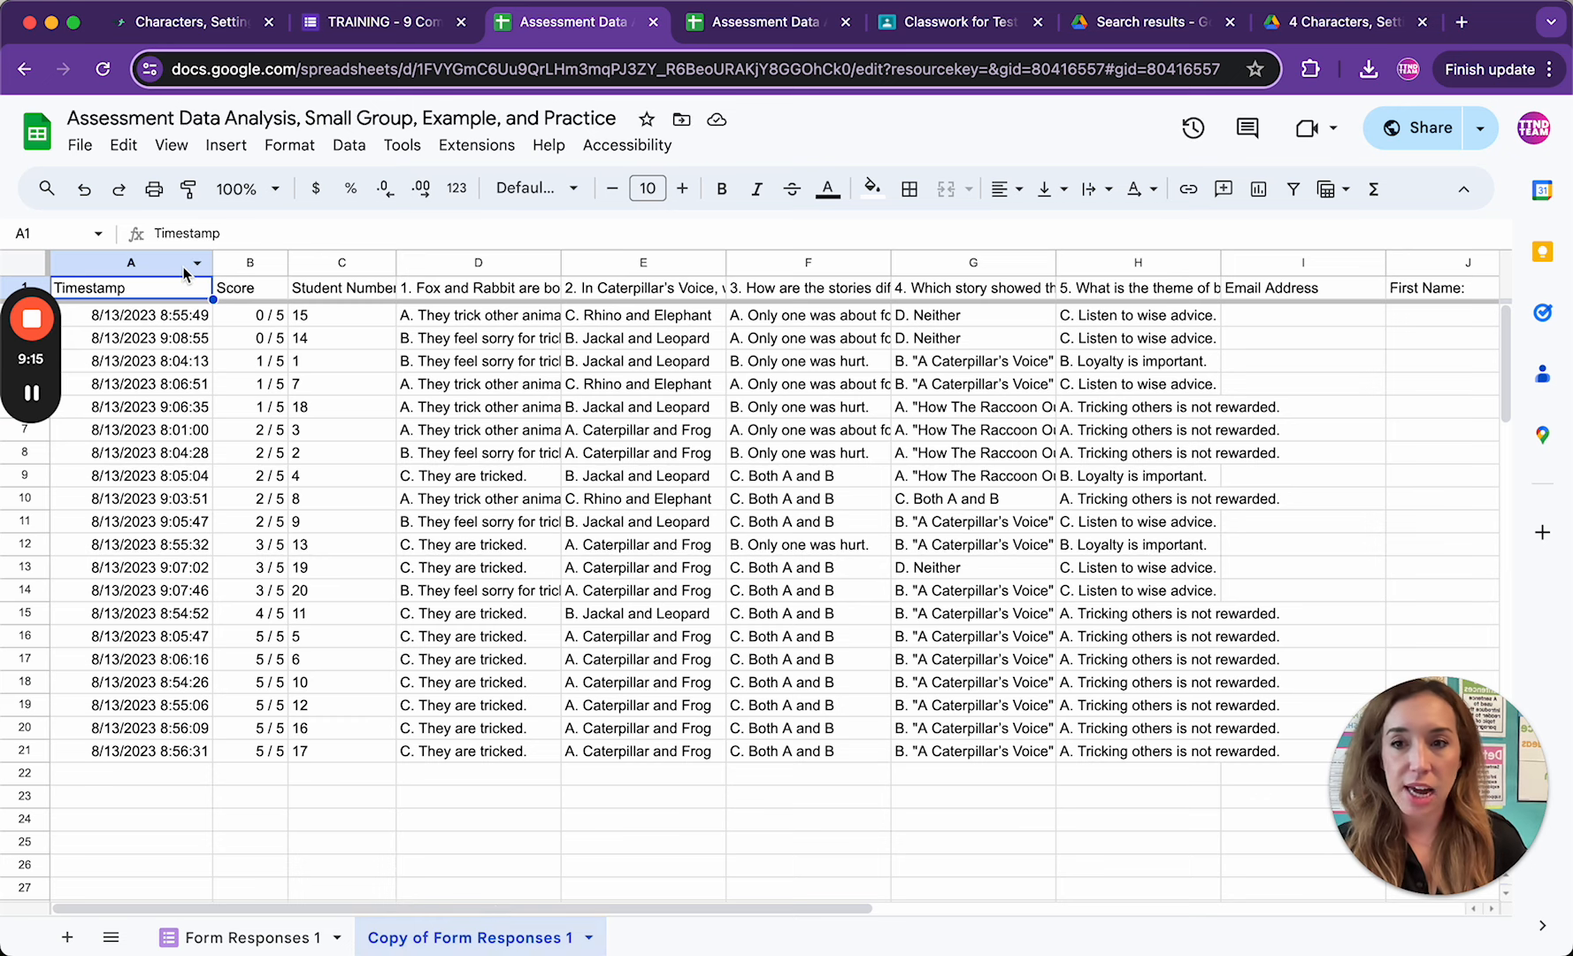
left_click(133, 263)
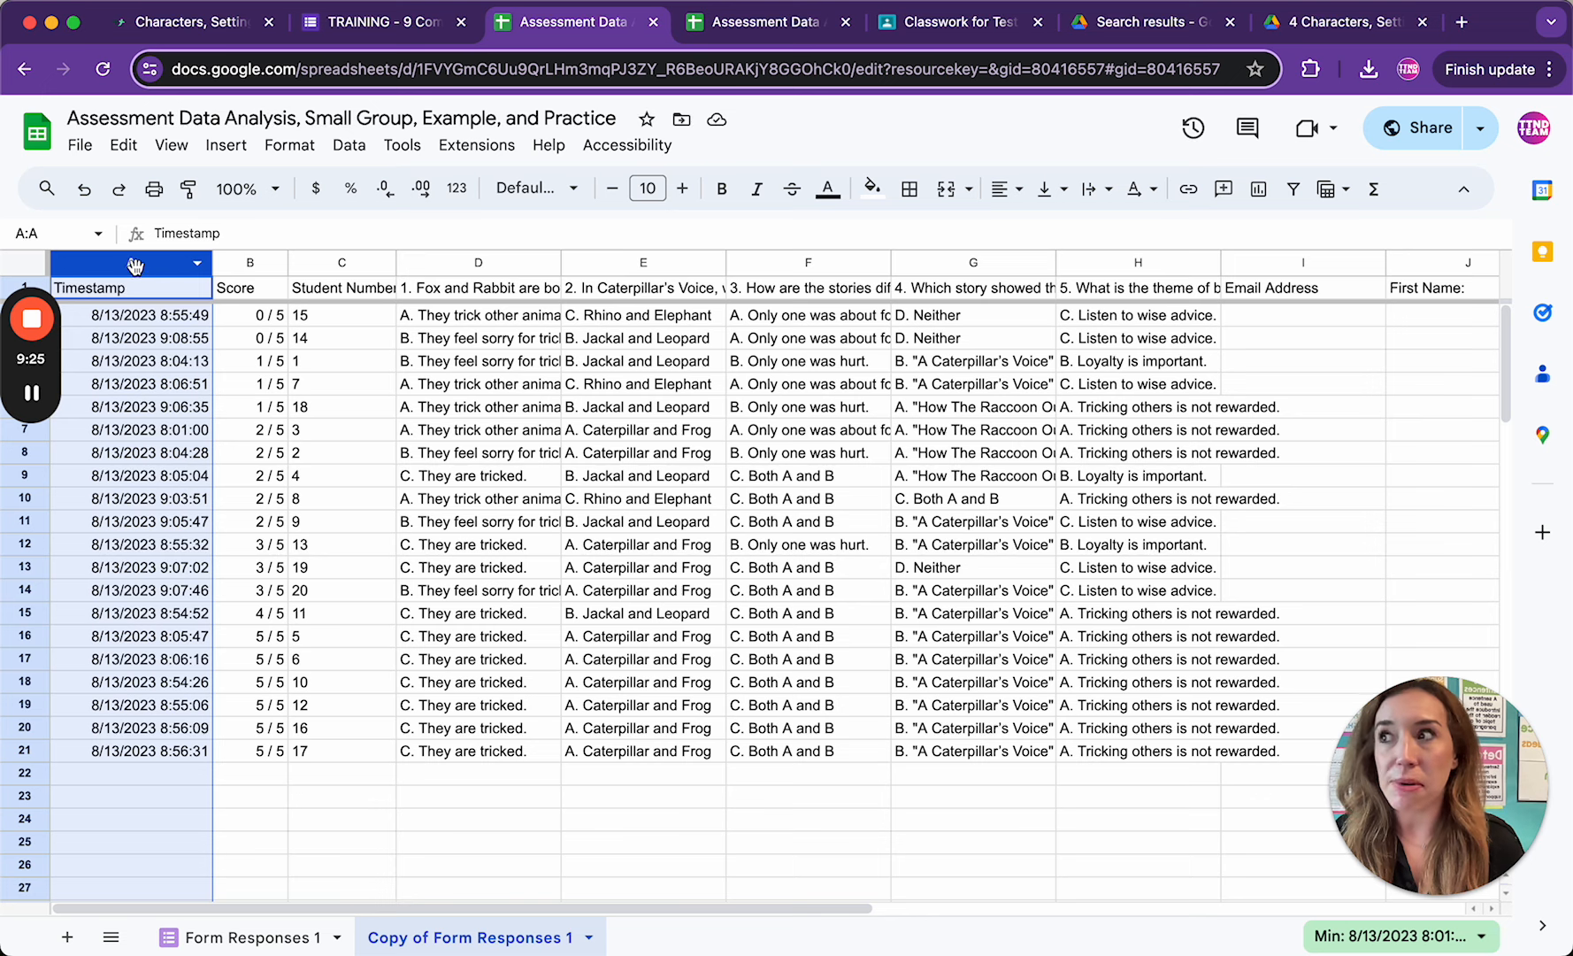
right_click(135, 266)
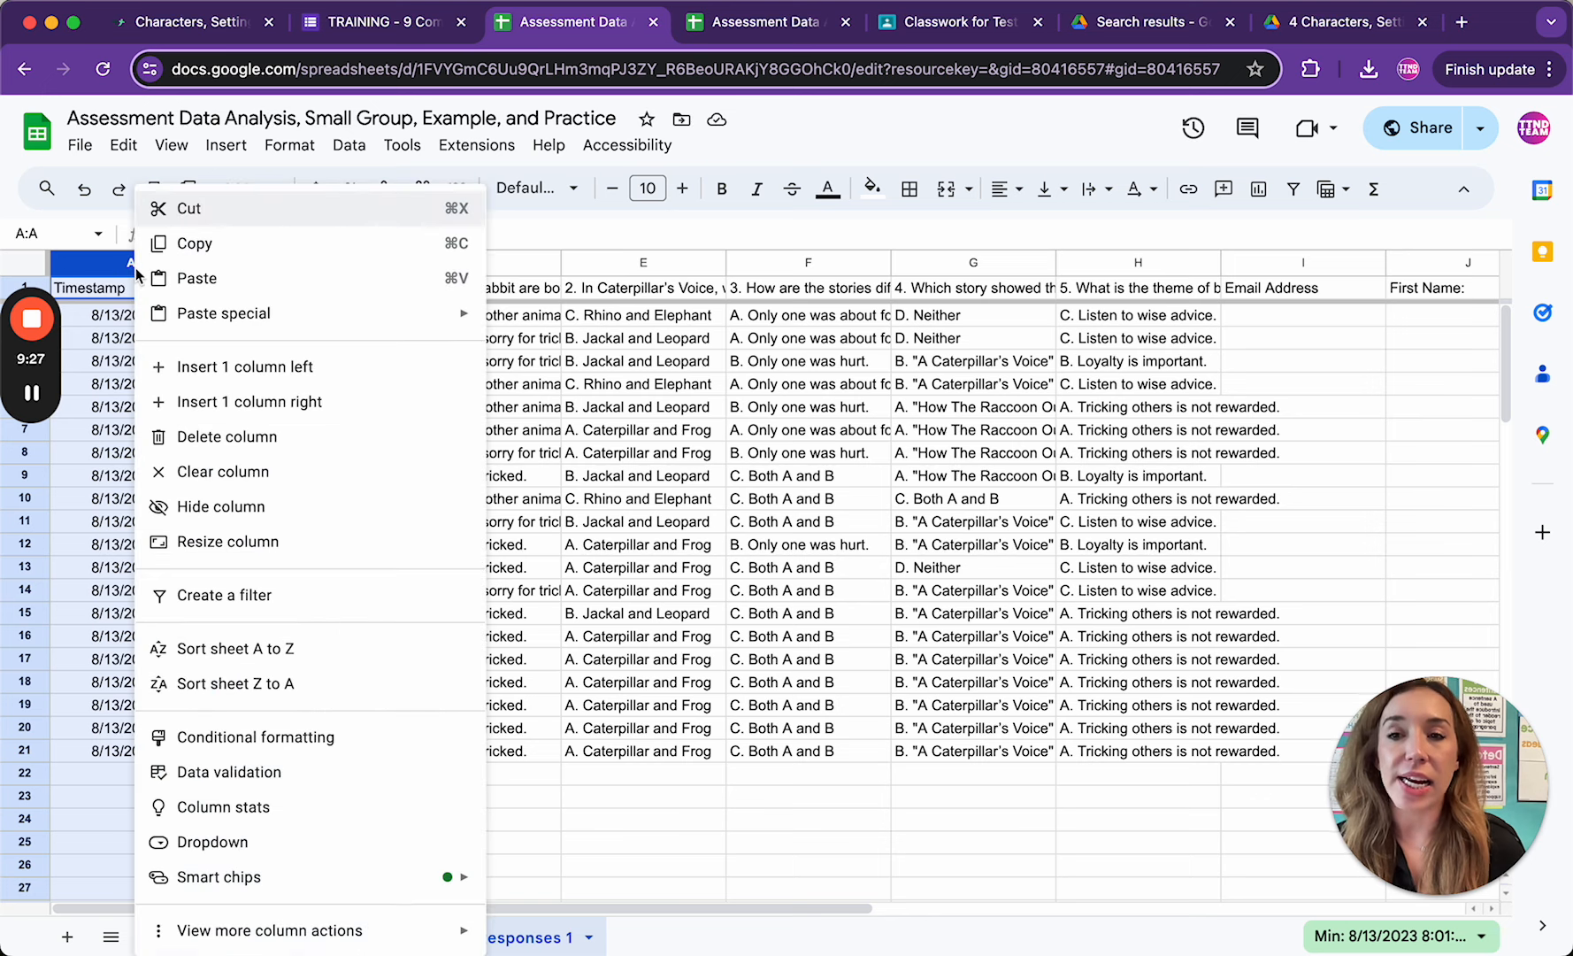
left_click(196, 434)
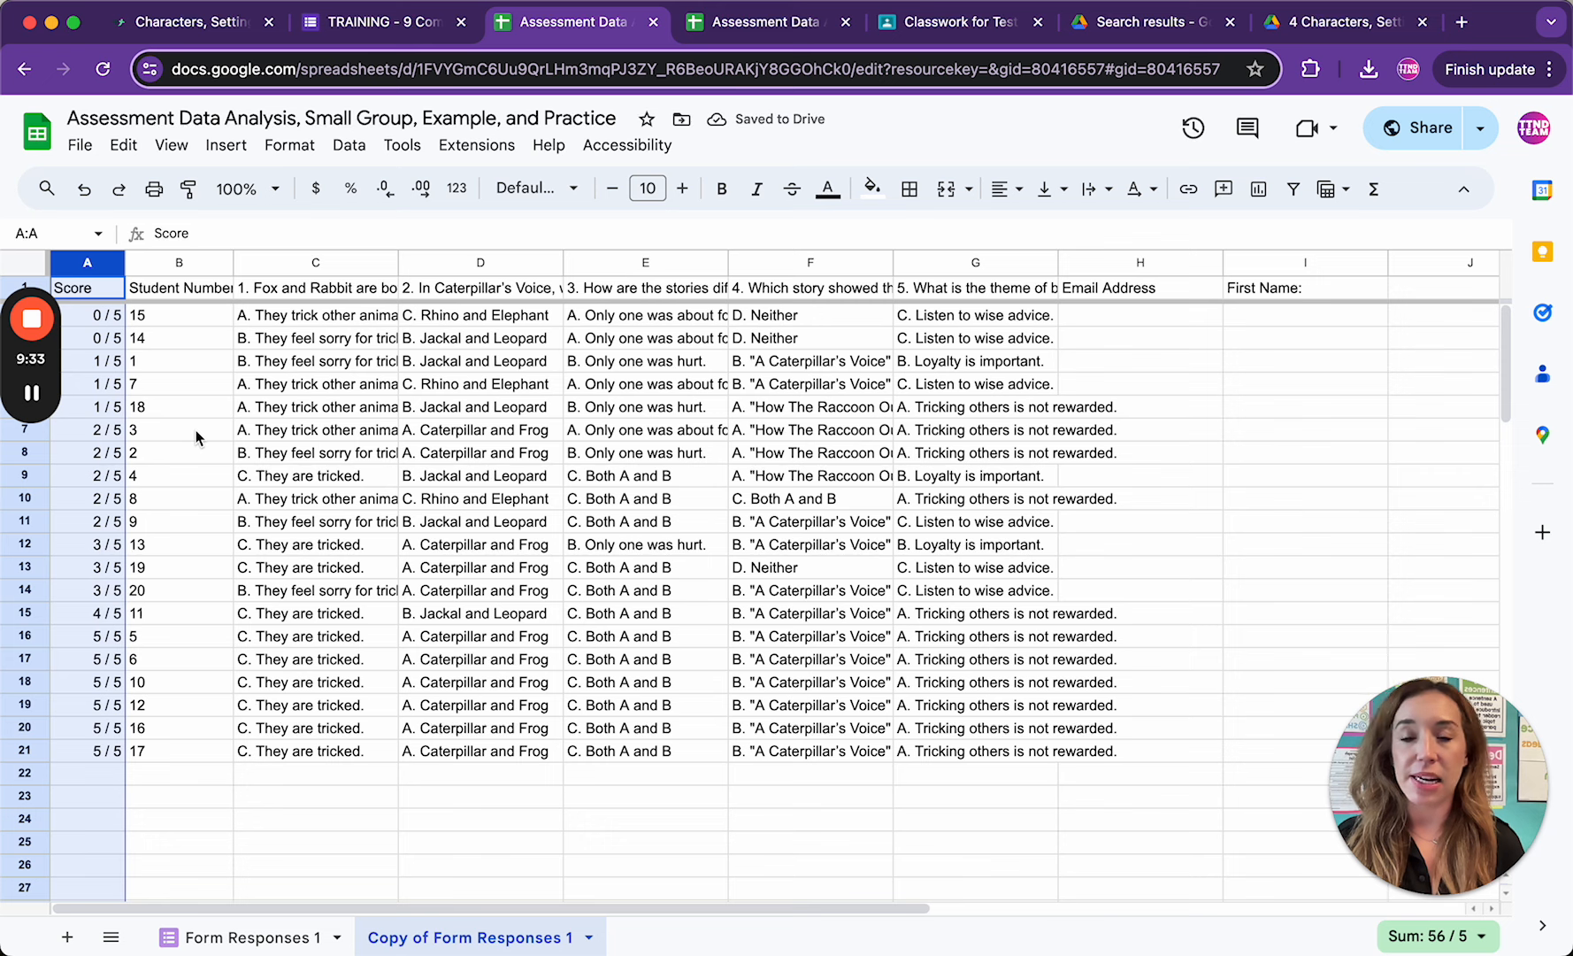
Move the Student Number column in front of the Score column.
left_click(175, 264)
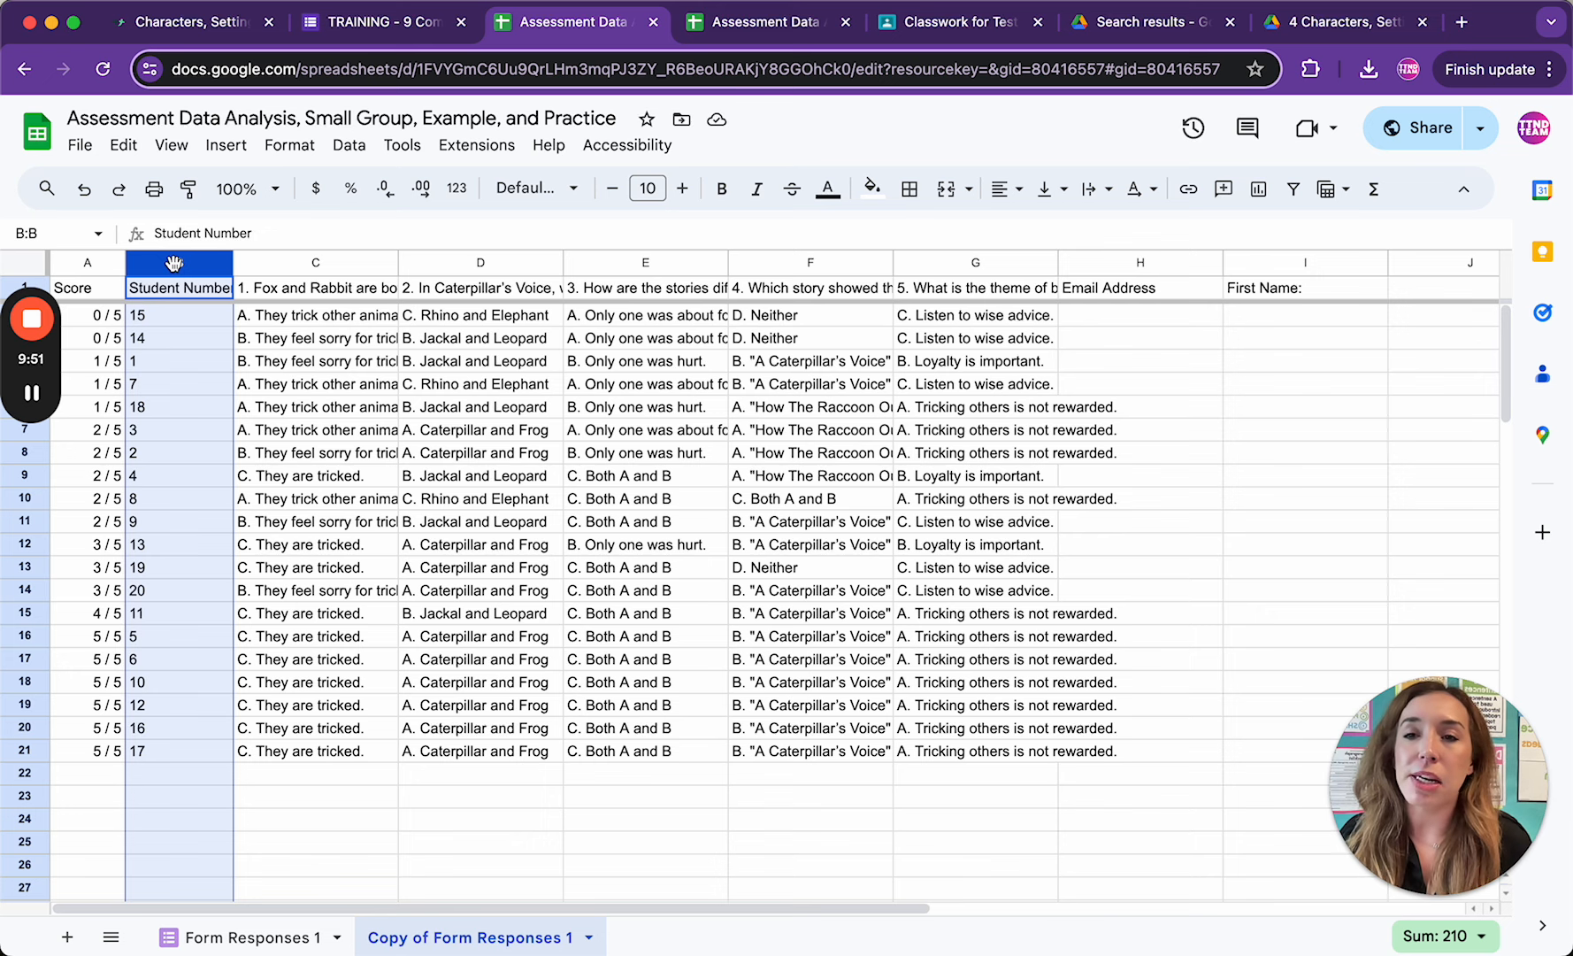
left_click_drag(177, 264, 111, 268)
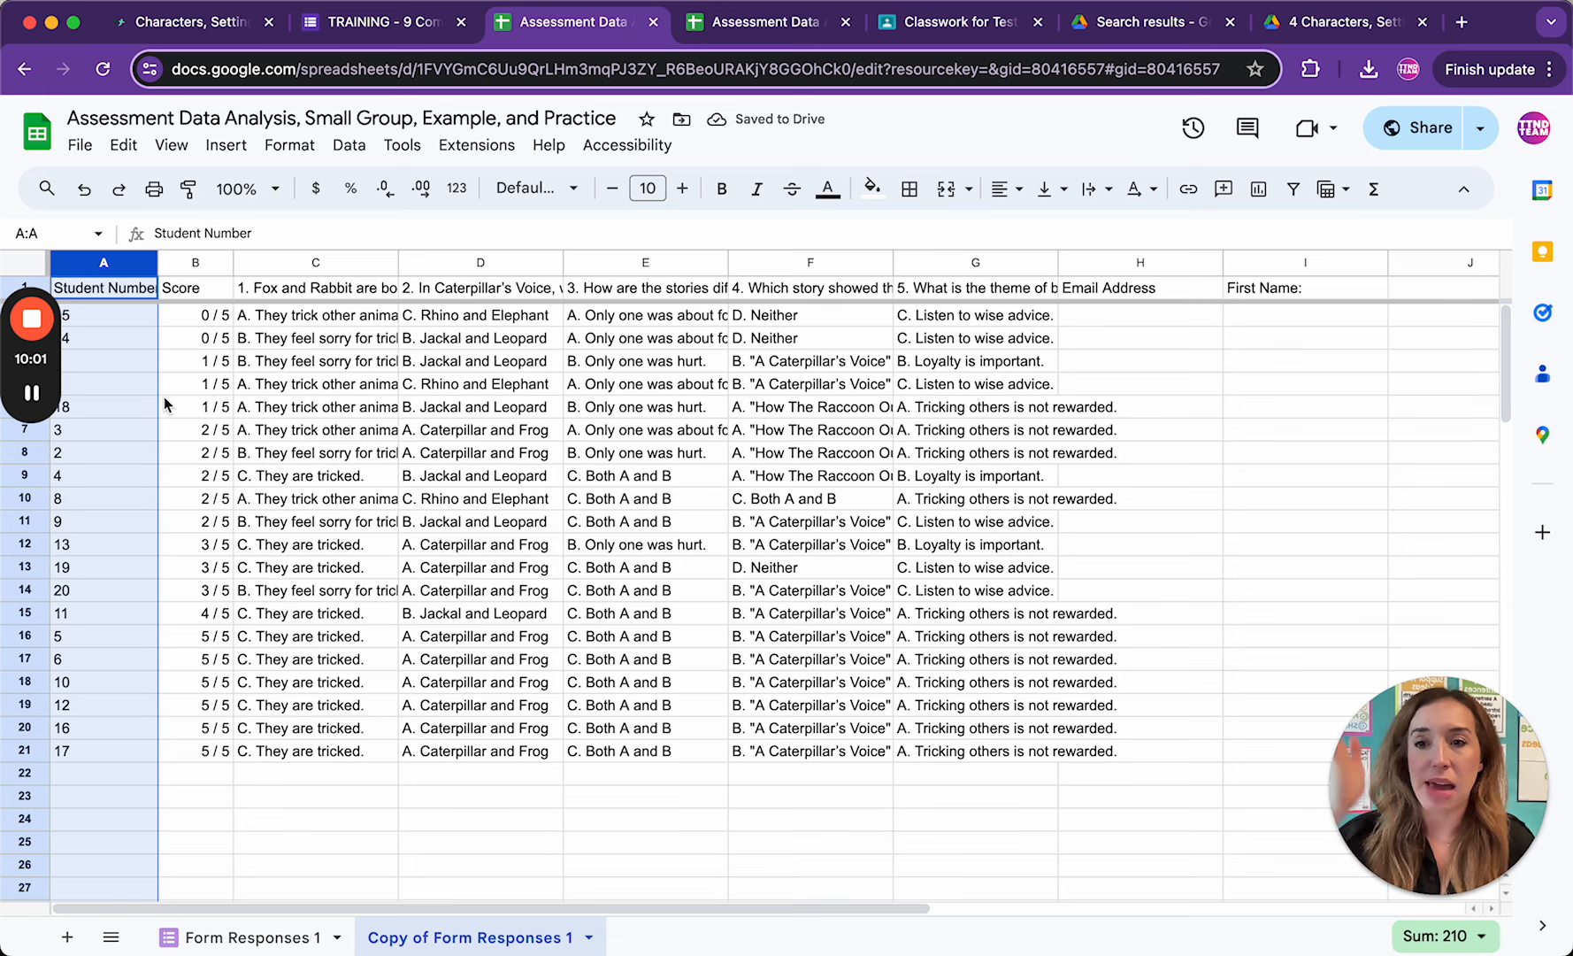
mouse_move(120, 262)
left_mouse_down()
mouse_move(213, 259)
mouse_move(122, 257)
left_mouse_up()
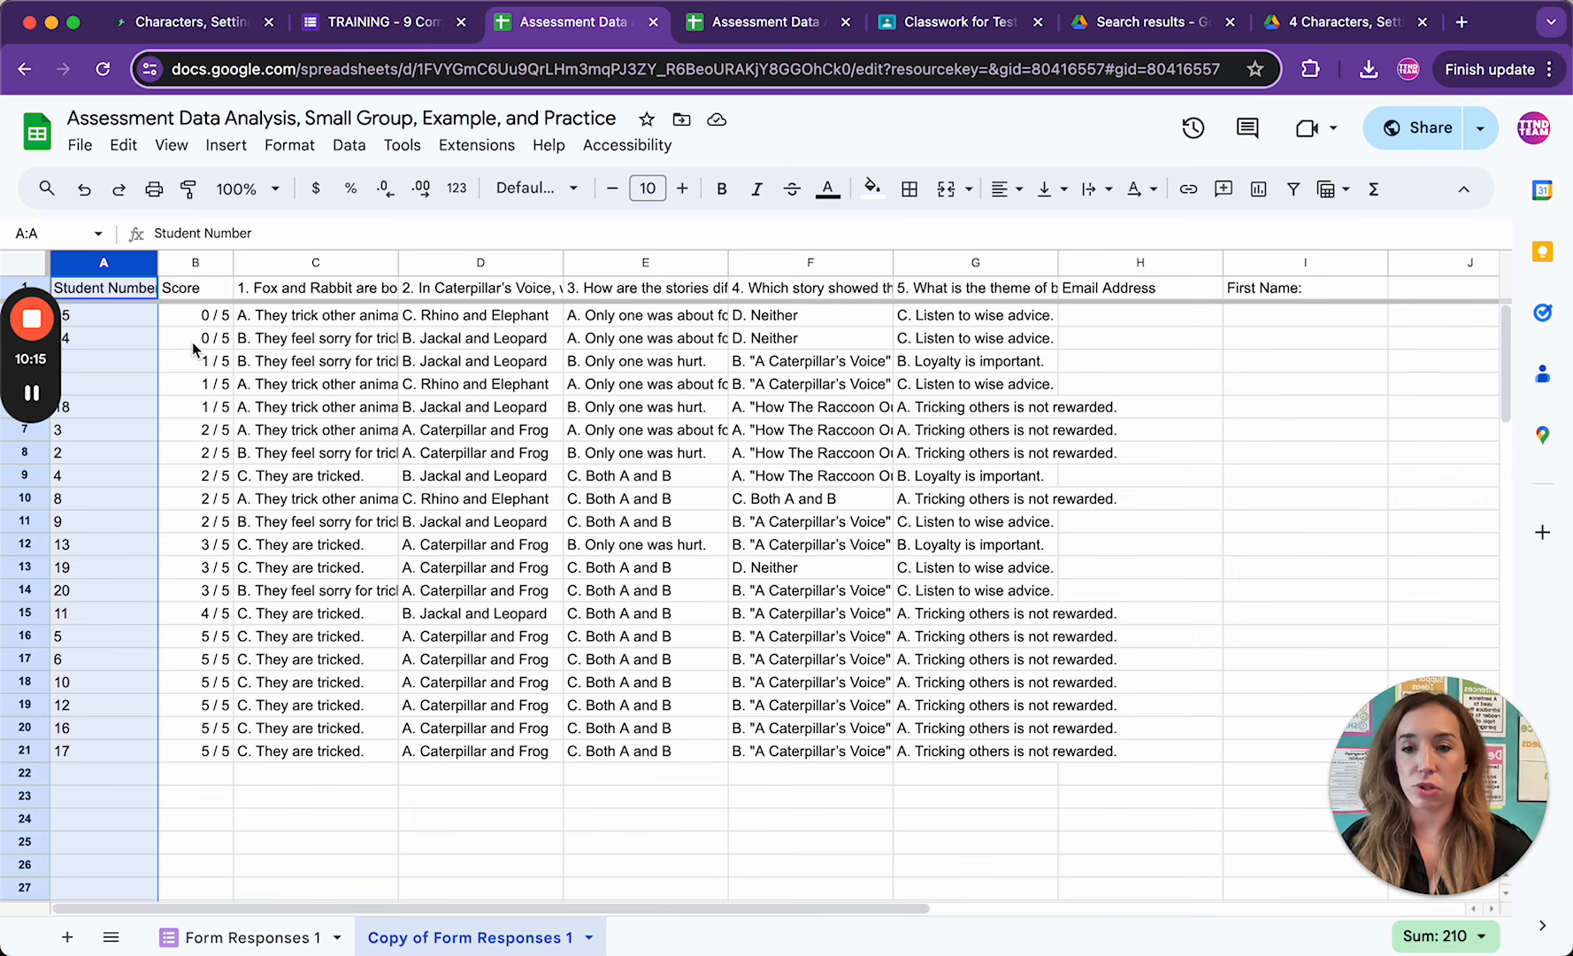
left_click(185, 266)
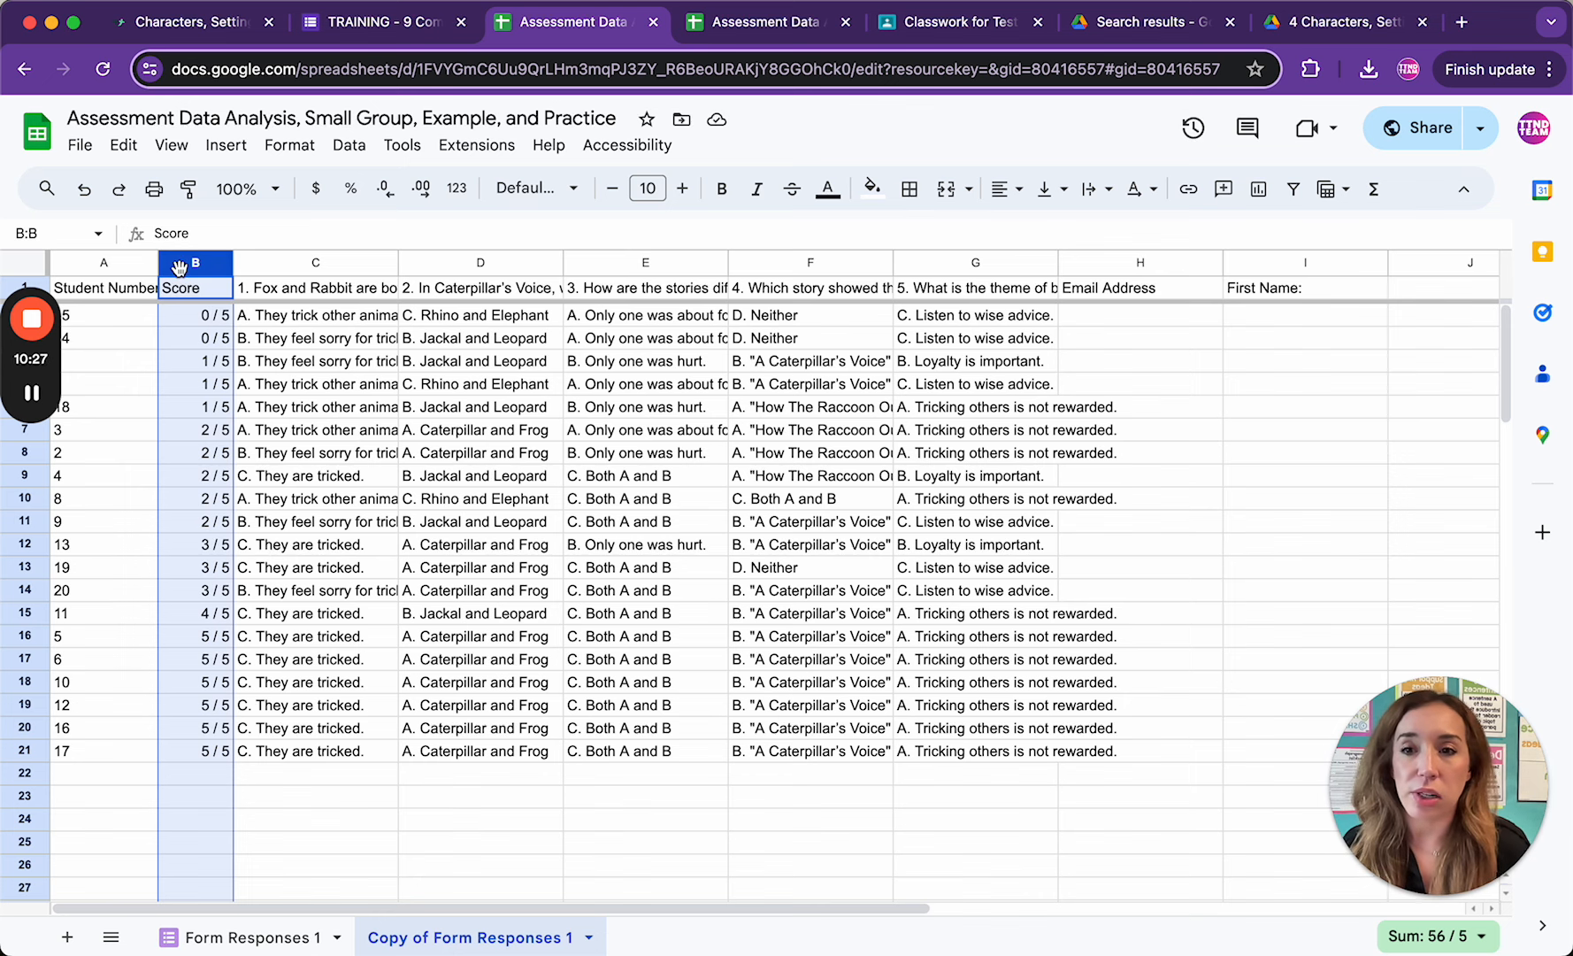
left_click(205, 340)
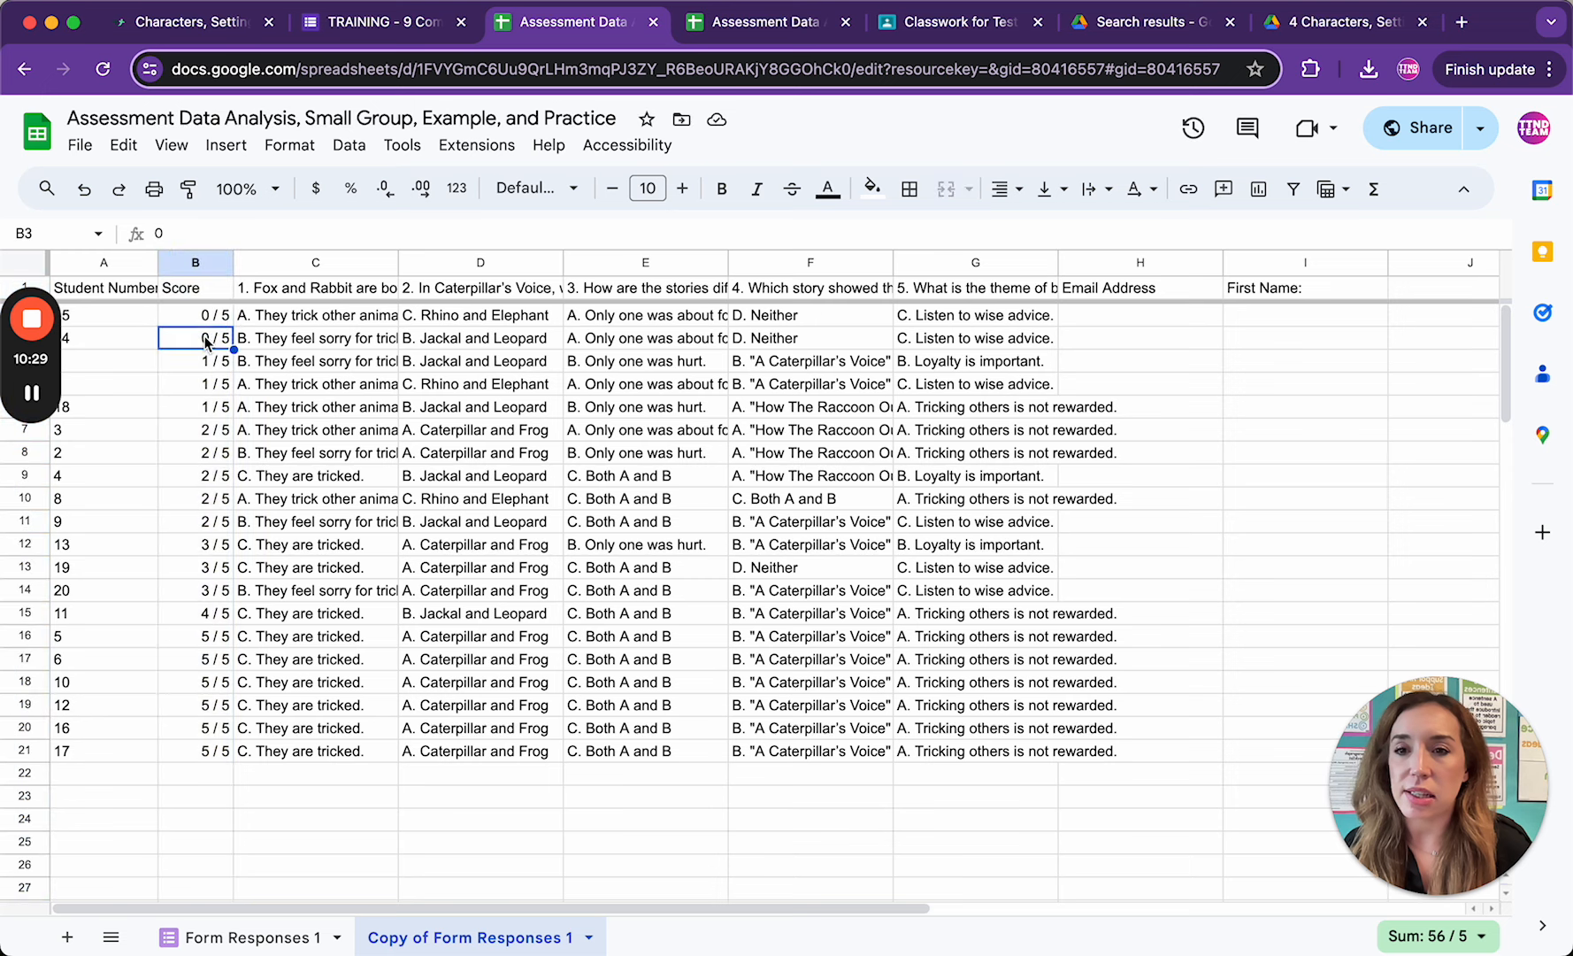
mouse_move(32, 393)
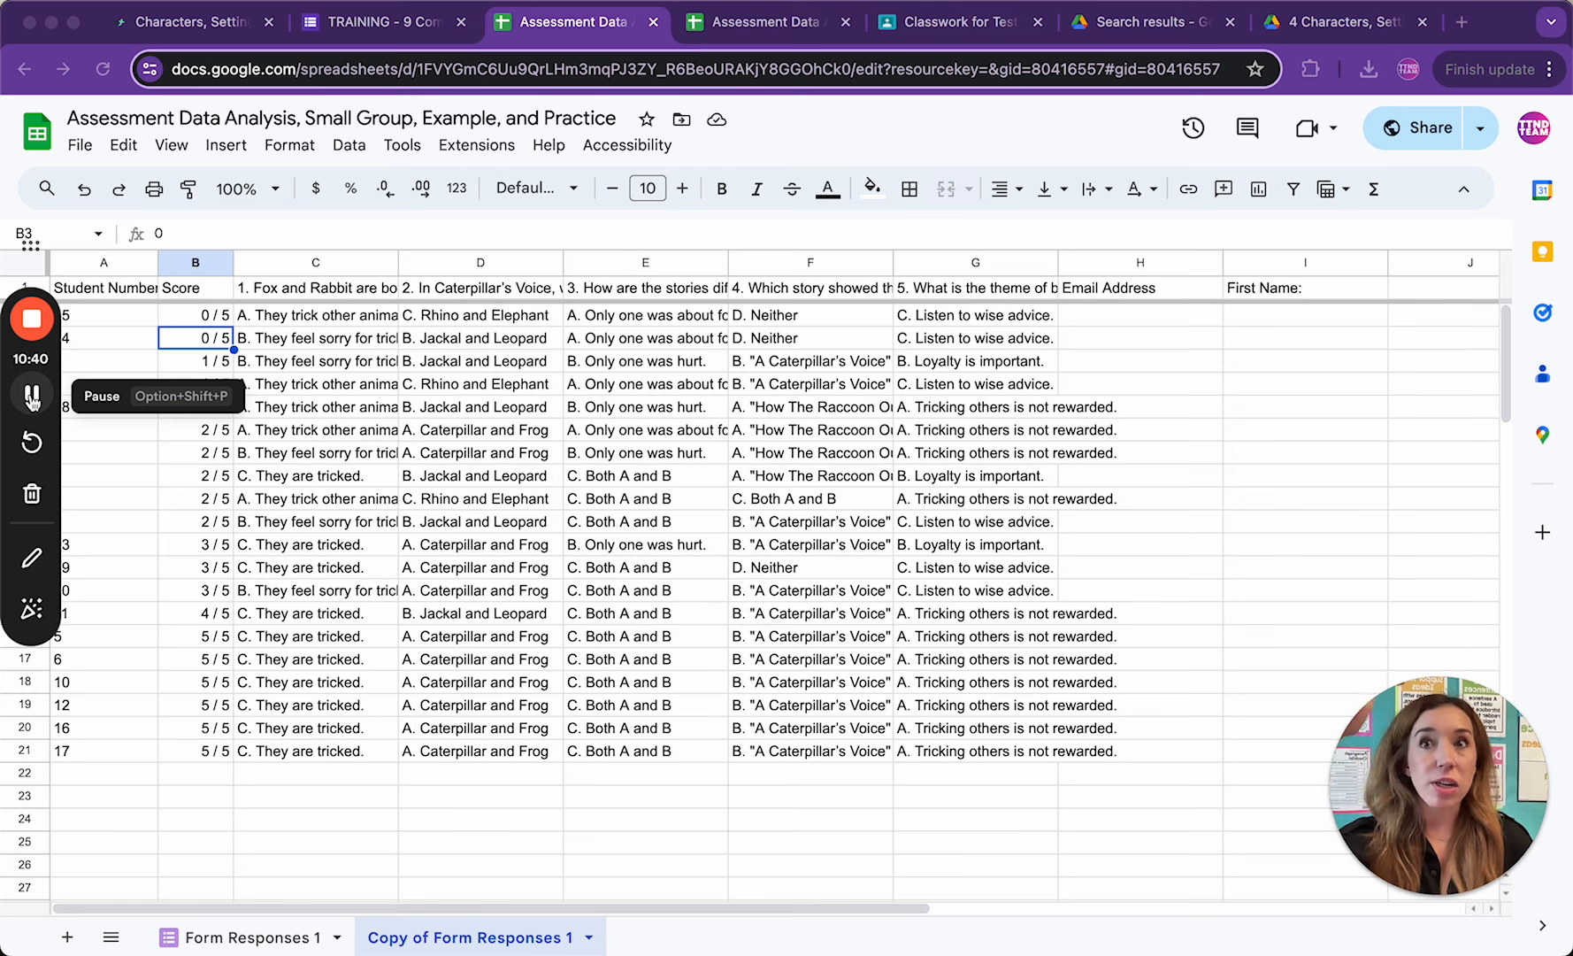
left_click(31, 395)
left_click(31, 396)
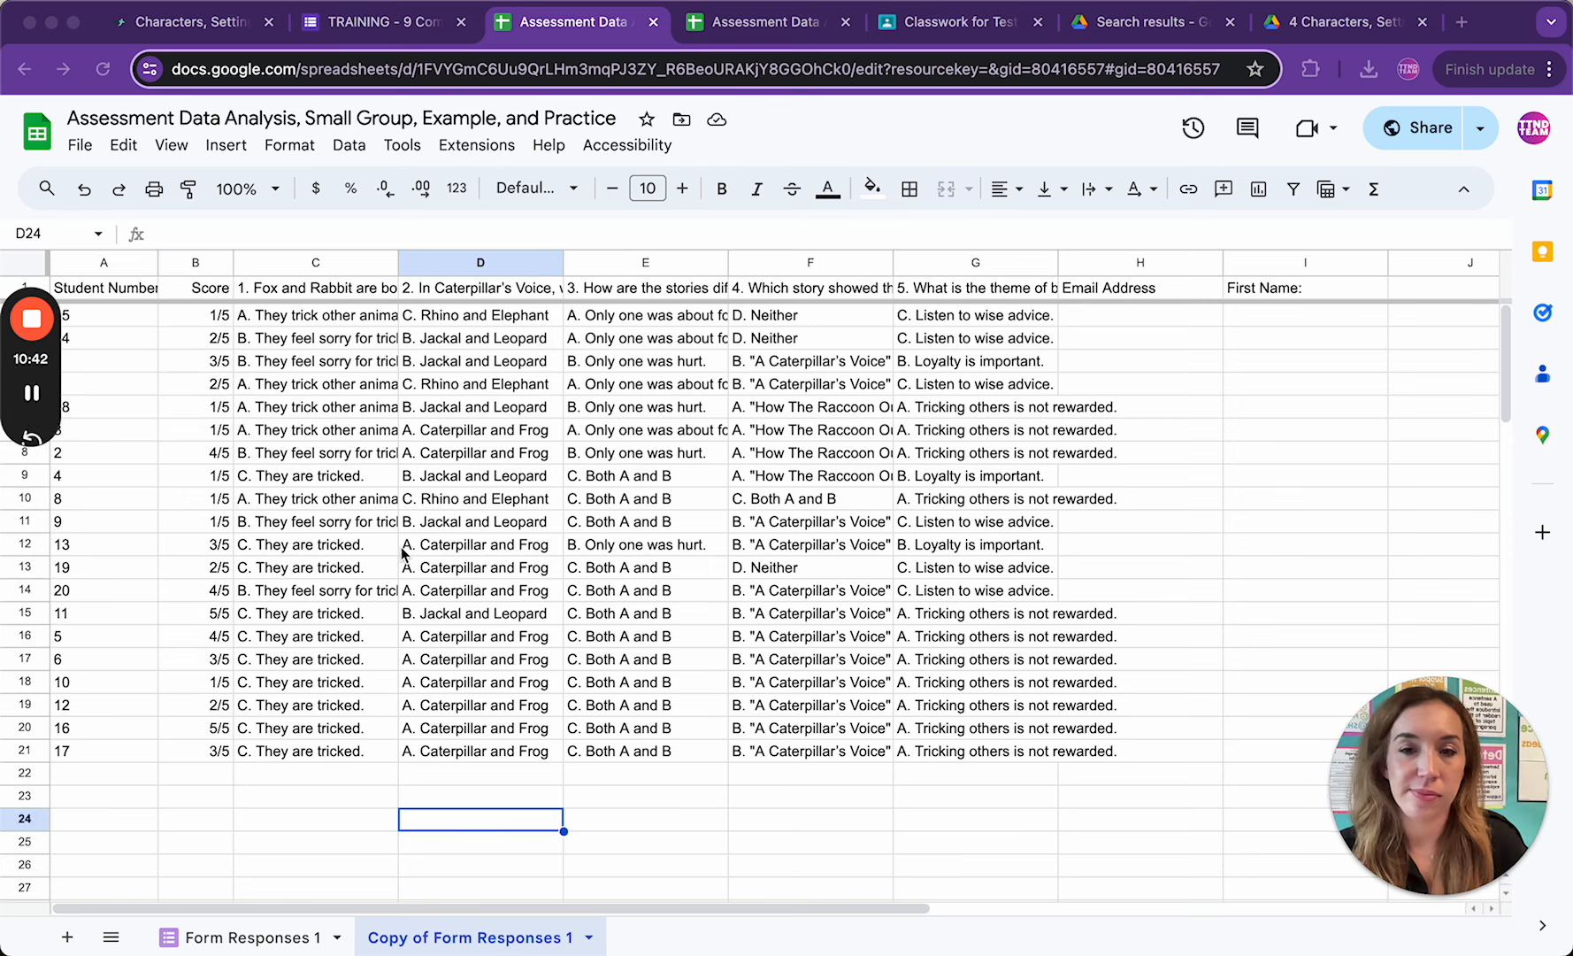
scroll(402, 553, "down", 1)
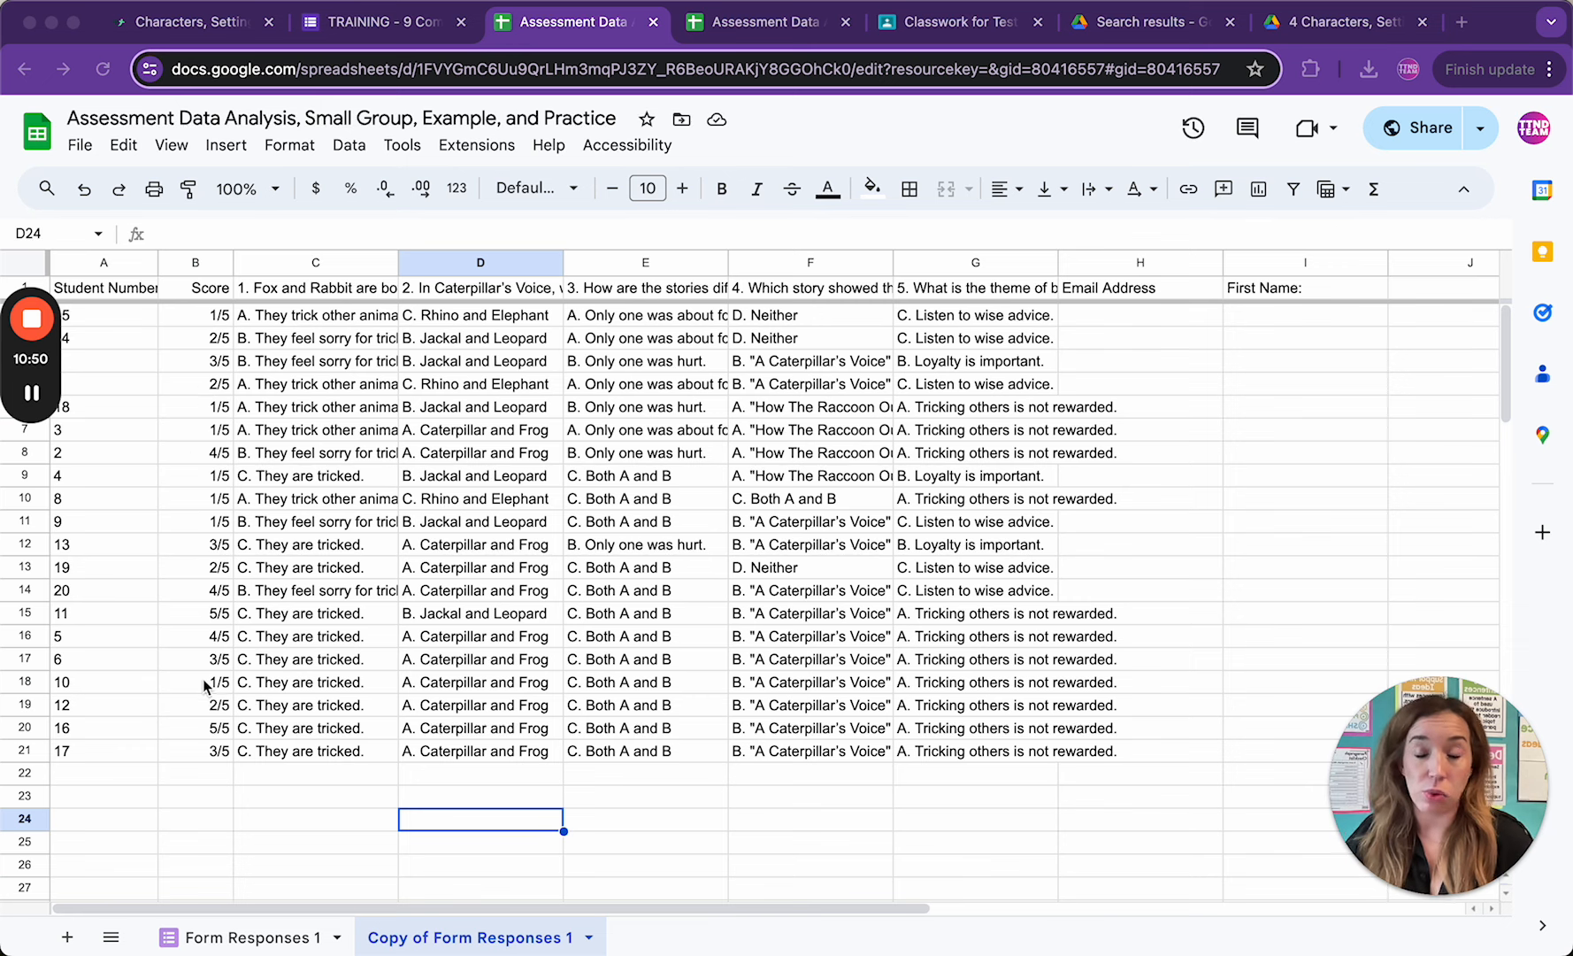
Sort the copied sheet A to Z by the Score column and check its first and last scores.
left_click(193, 266)
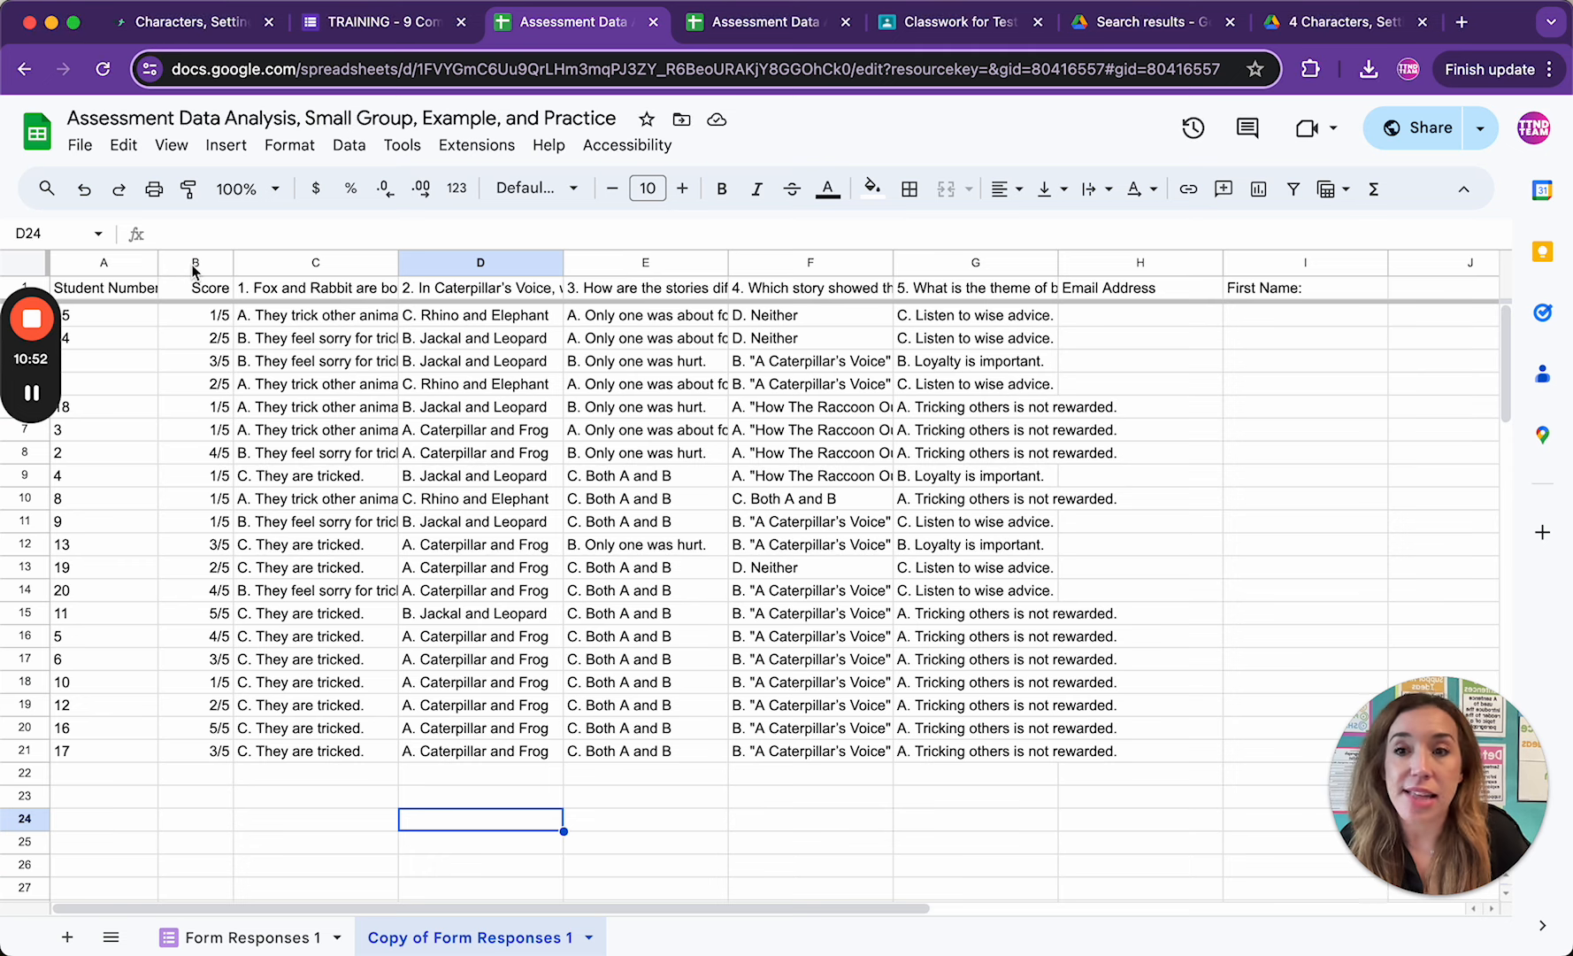
left_click(193, 264)
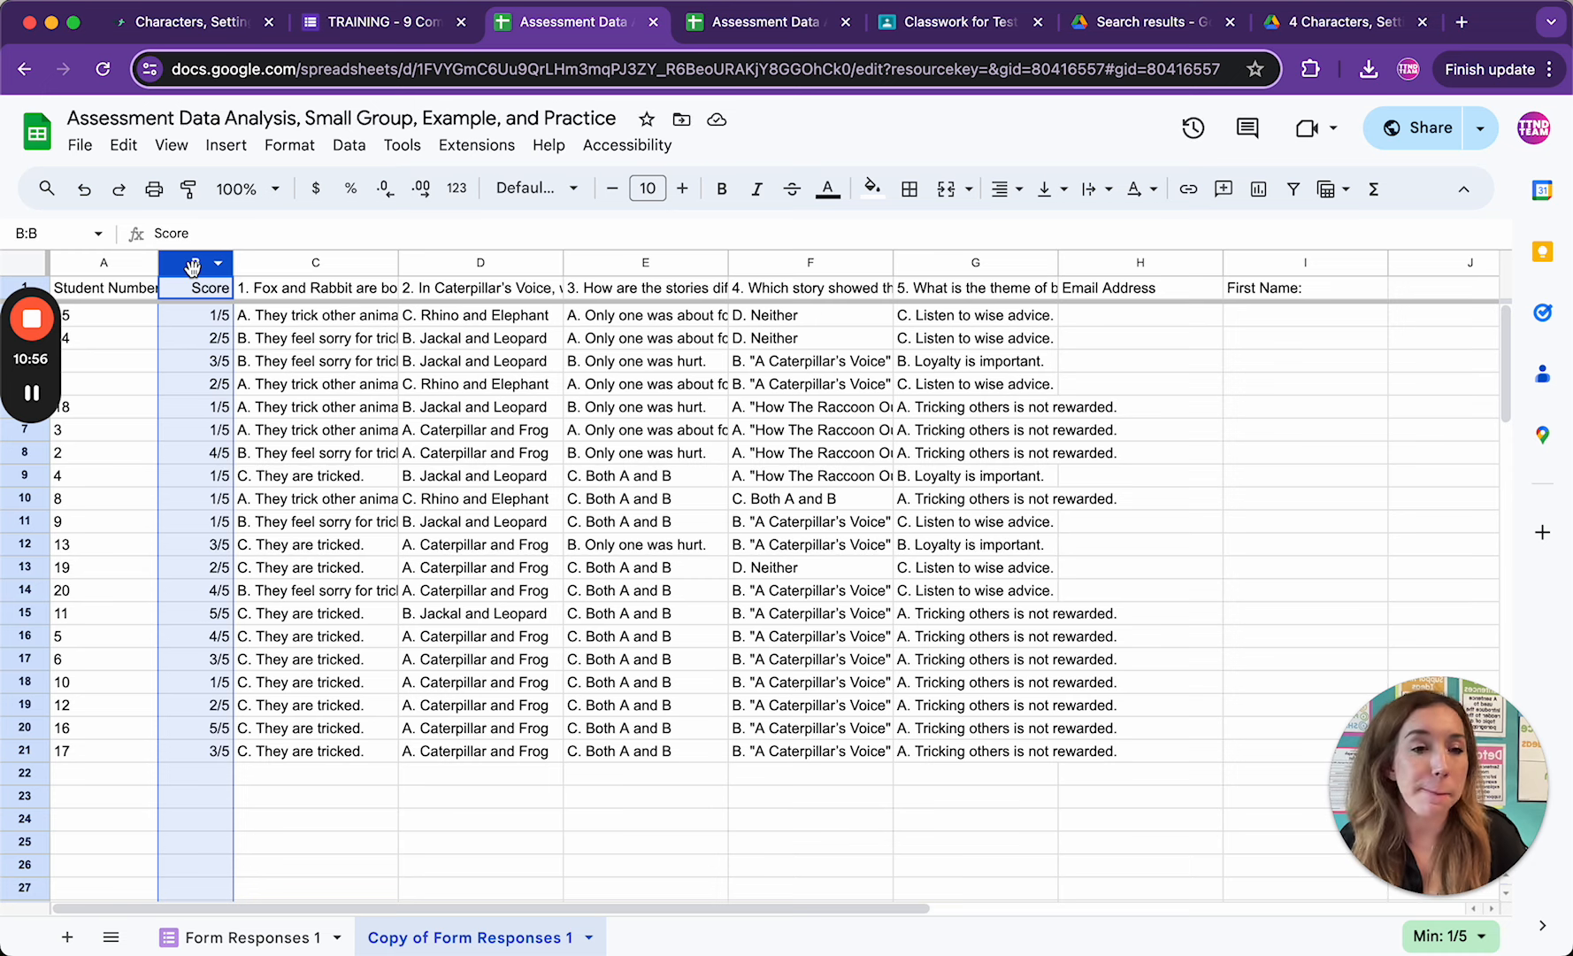
right_click(193, 265)
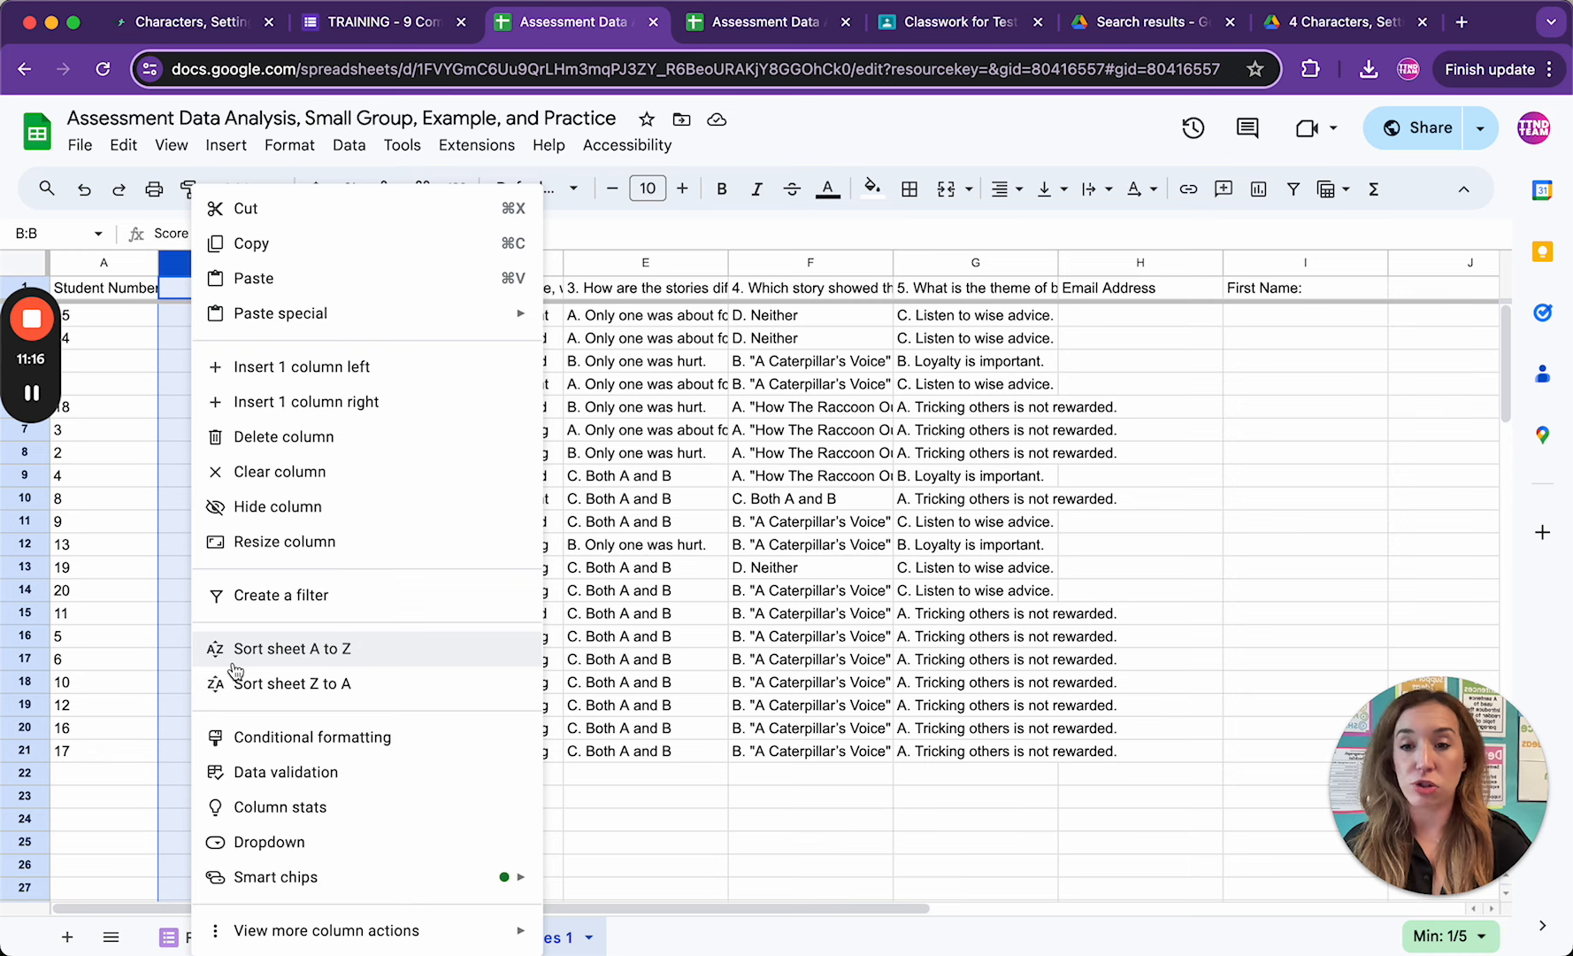
left_click(292, 648)
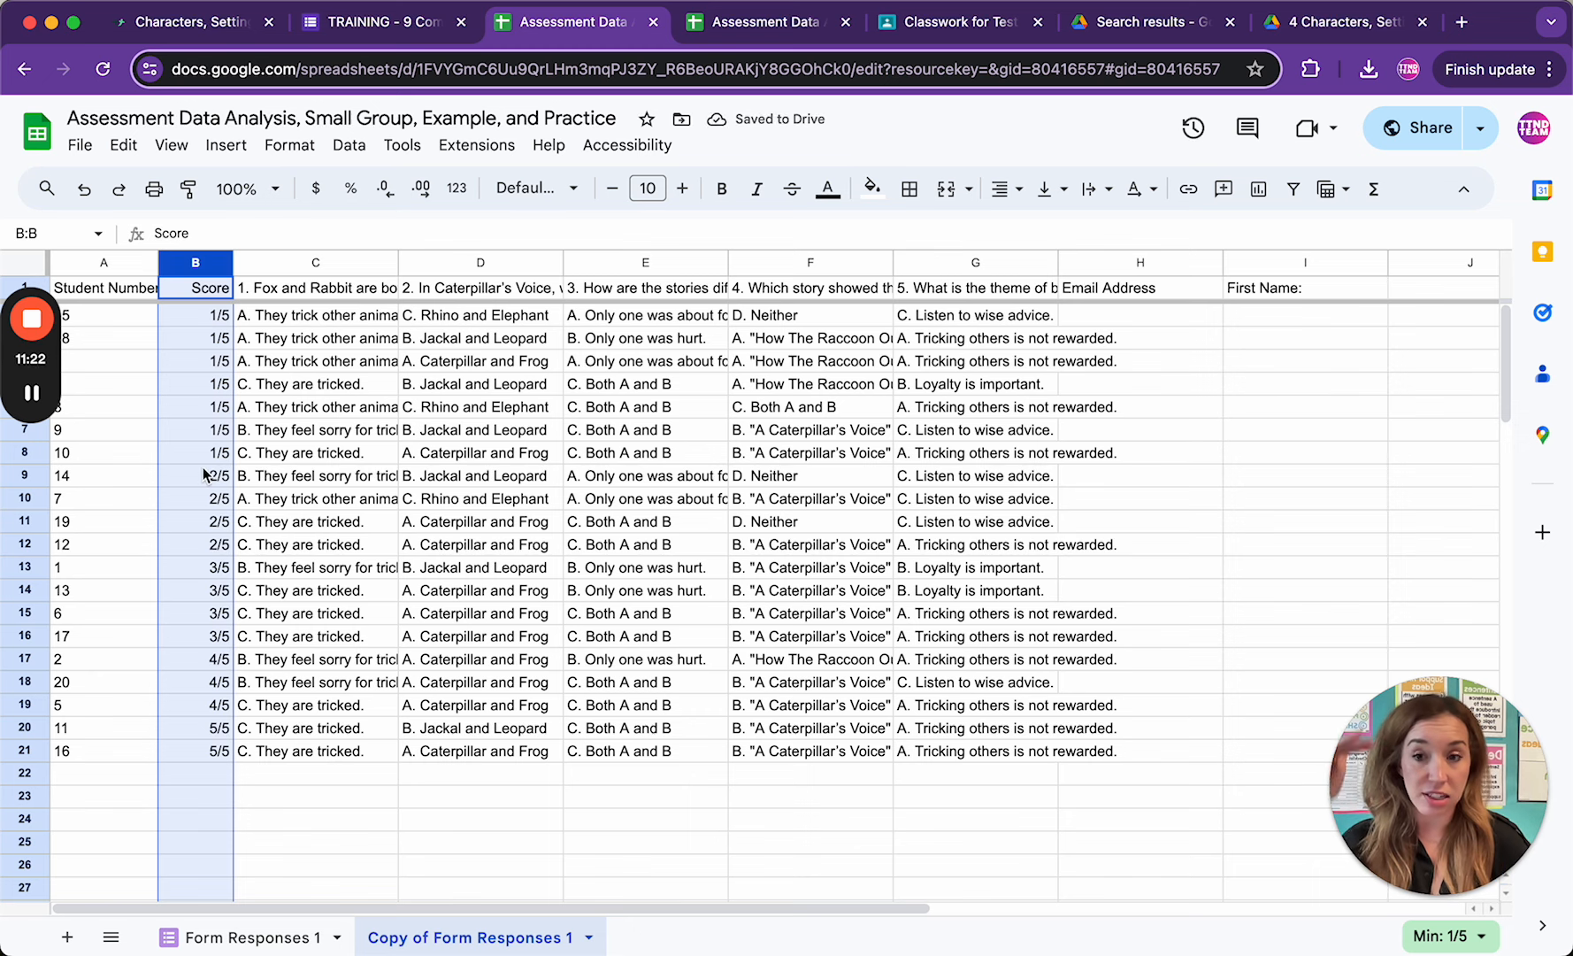
left_click(207, 319)
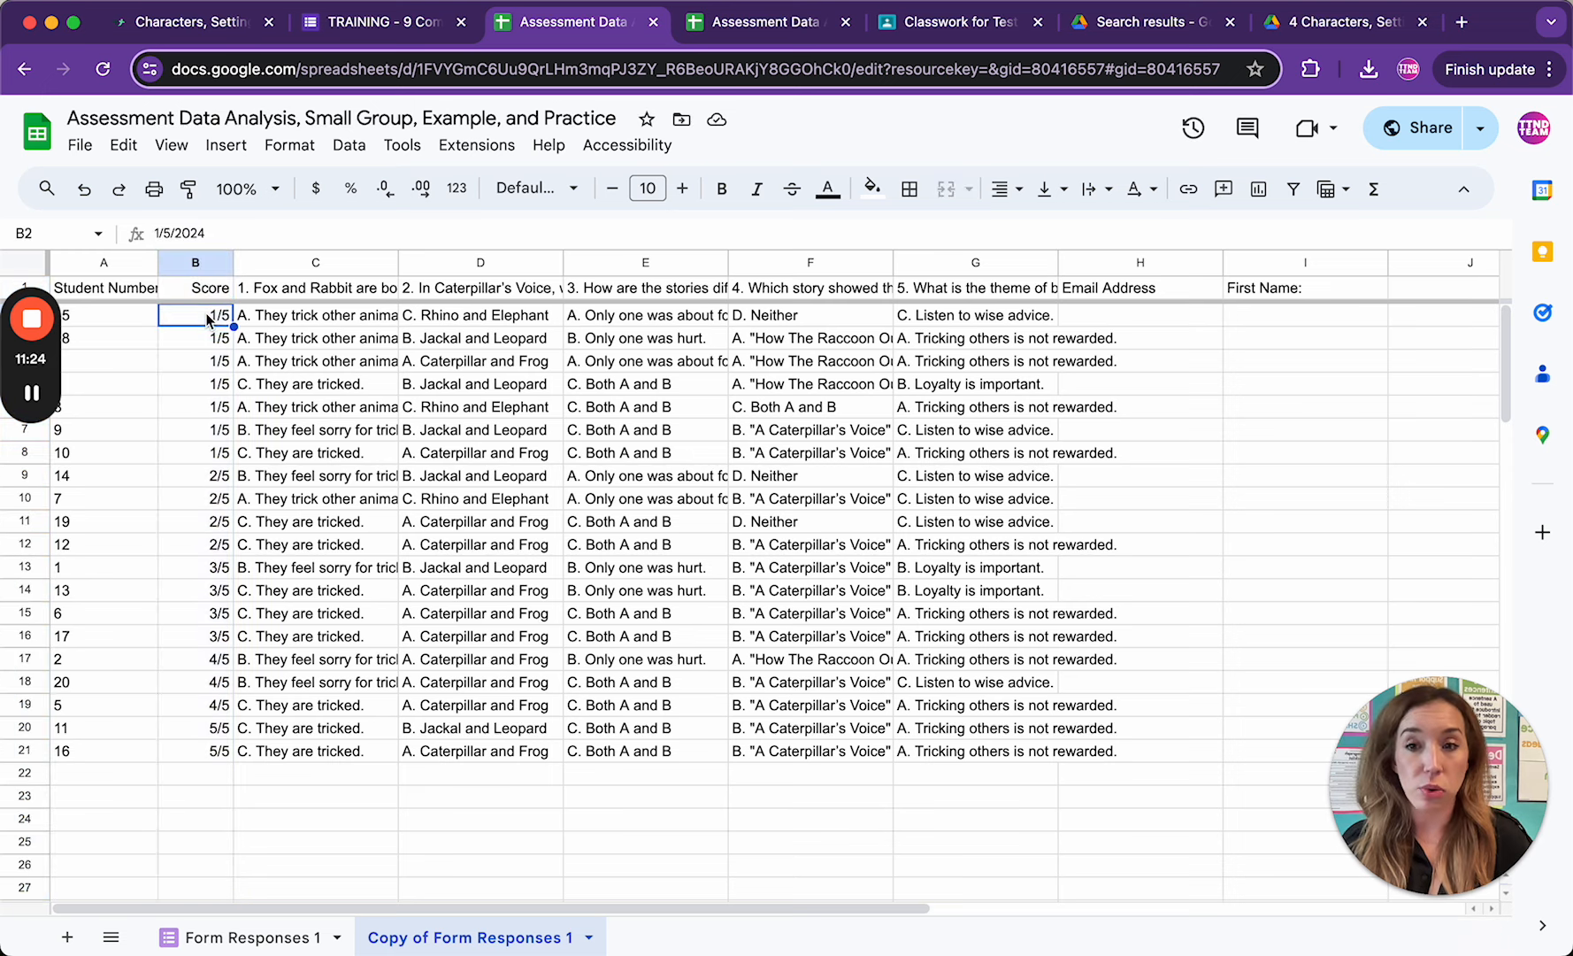
left_click(217, 752)
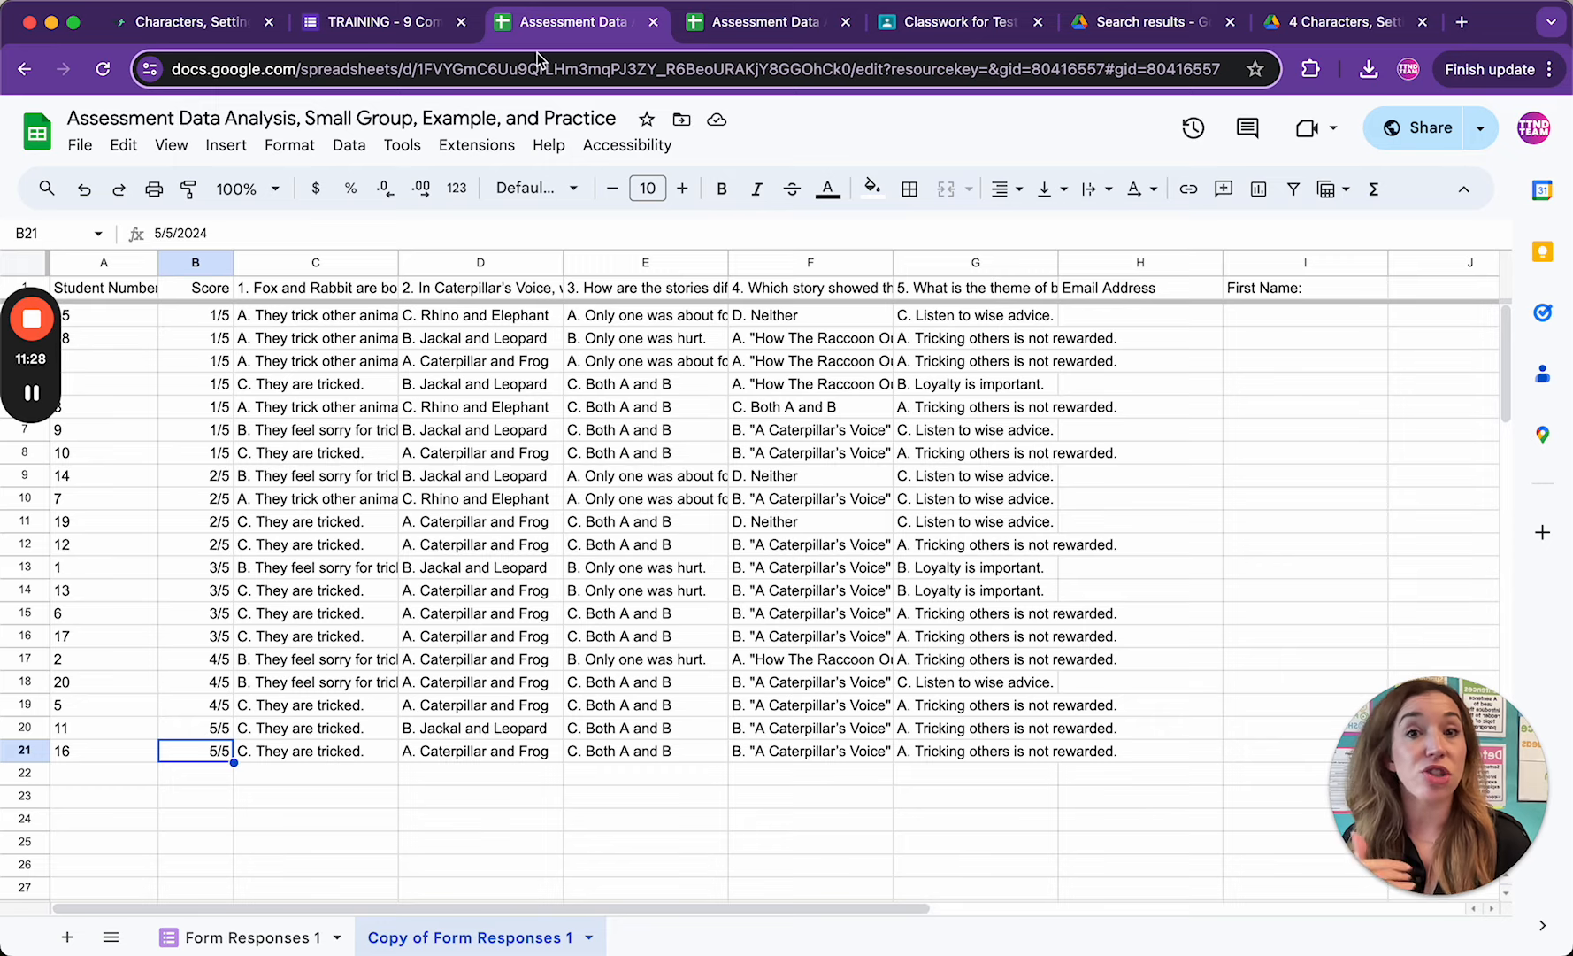
Check the Copy of Form Responses 1 sheet in the second spreadsheet tab and return to the first one.
left_click(765, 28)
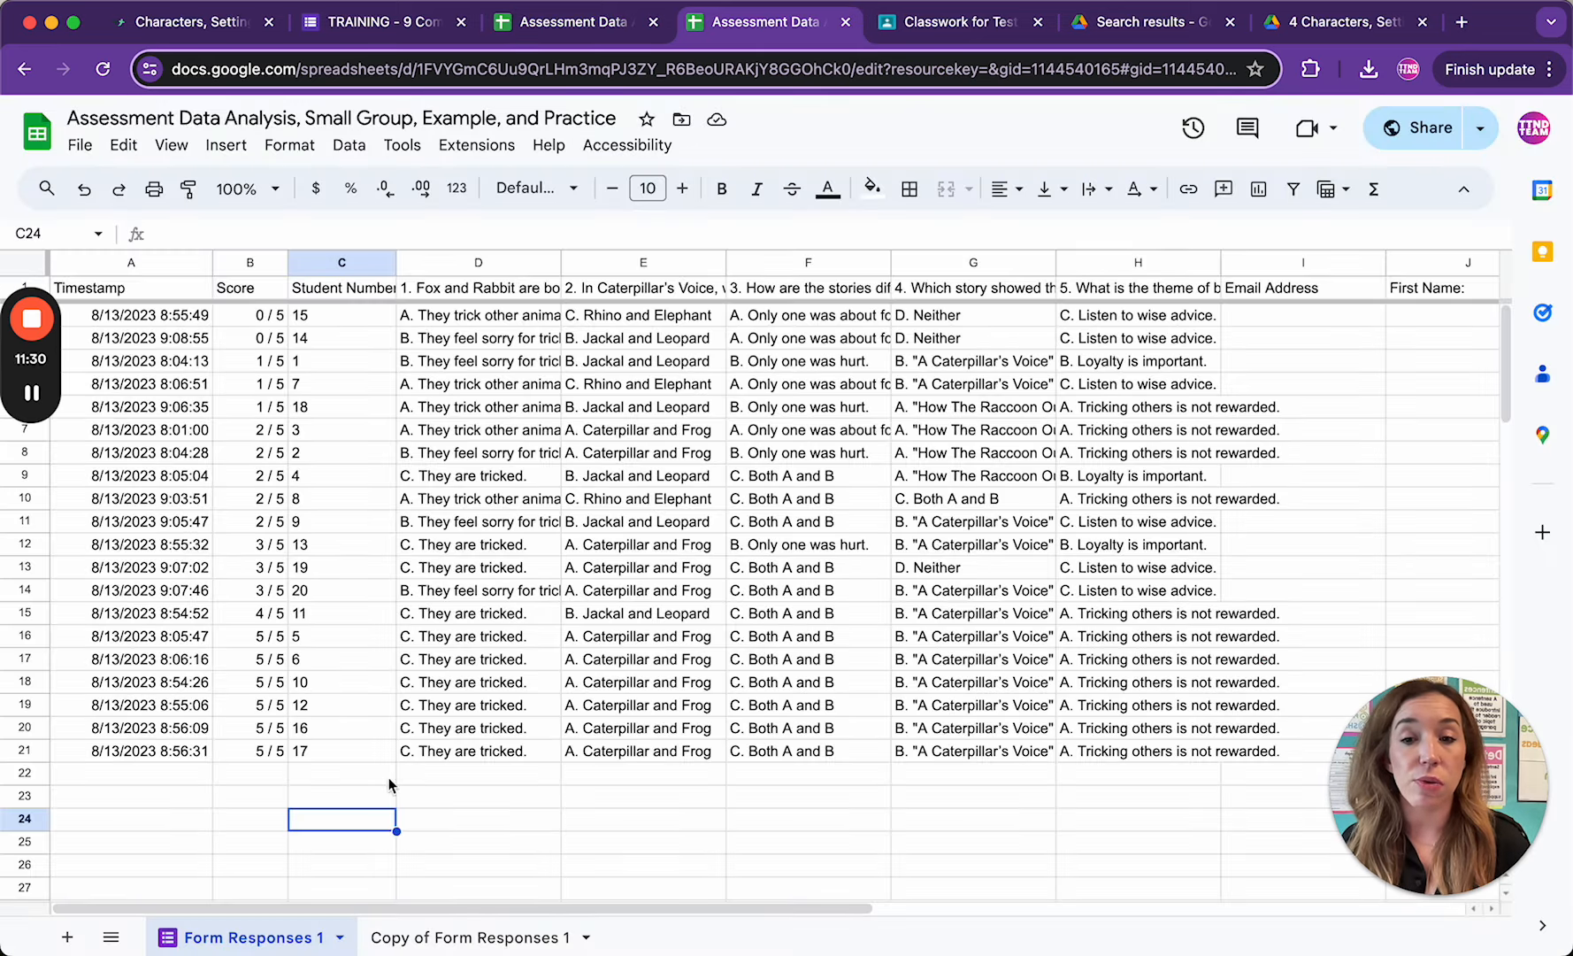
left_click(433, 933)
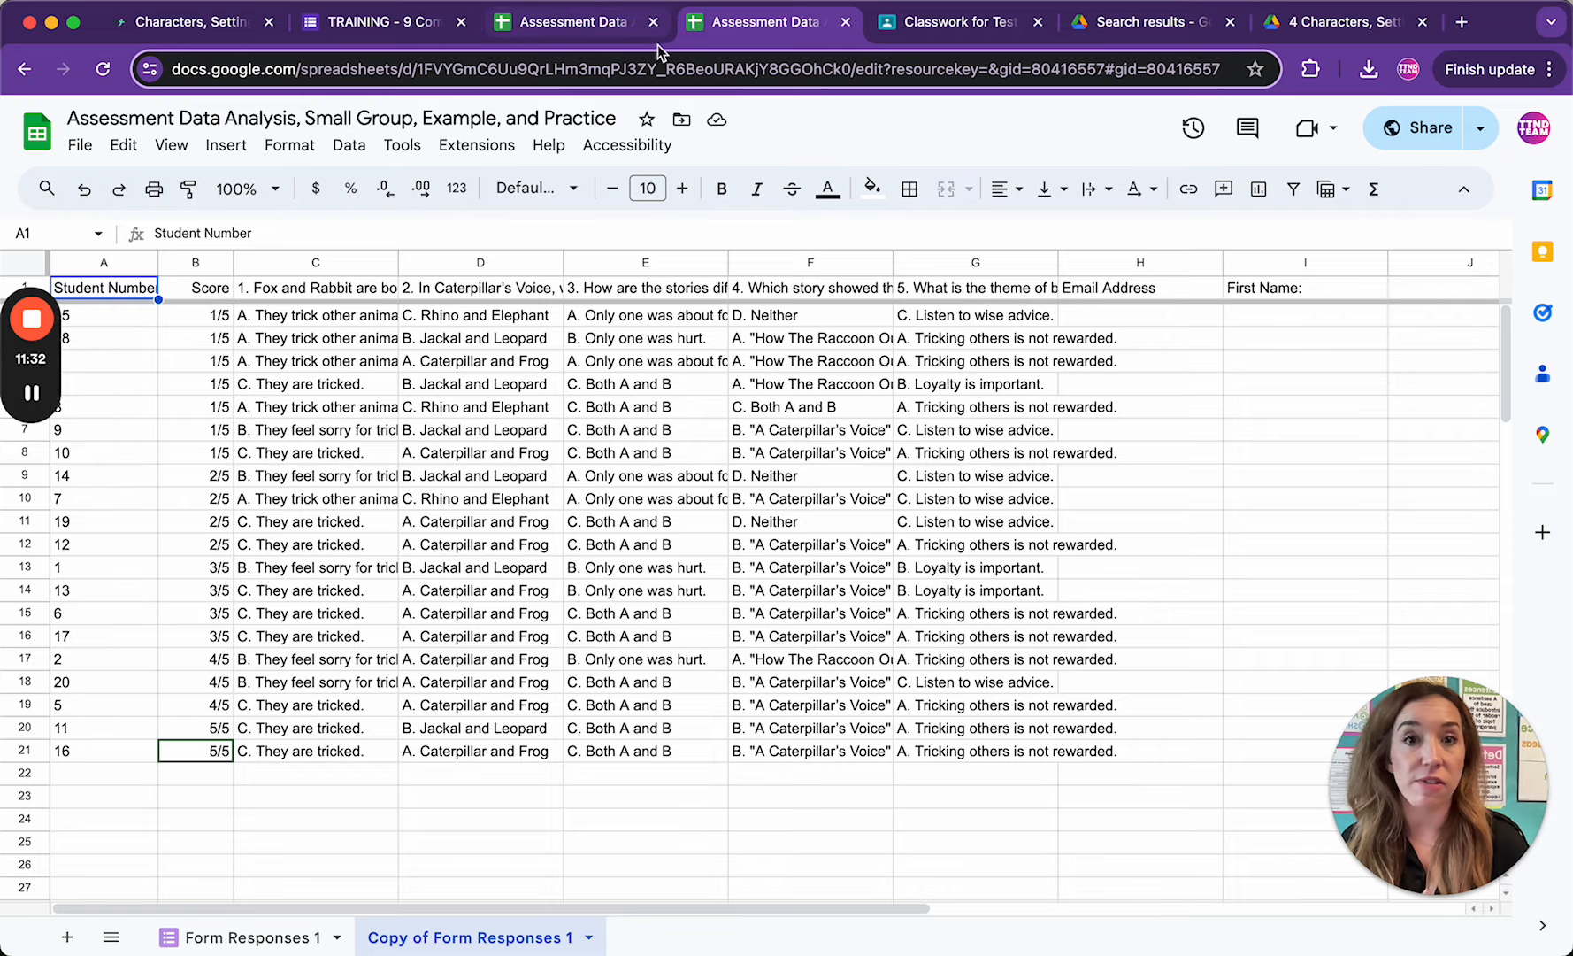
left_click(566, 26)
Add a conditional formatting color scale to the Score column using the green-yellow-red preset.
left_click(200, 263)
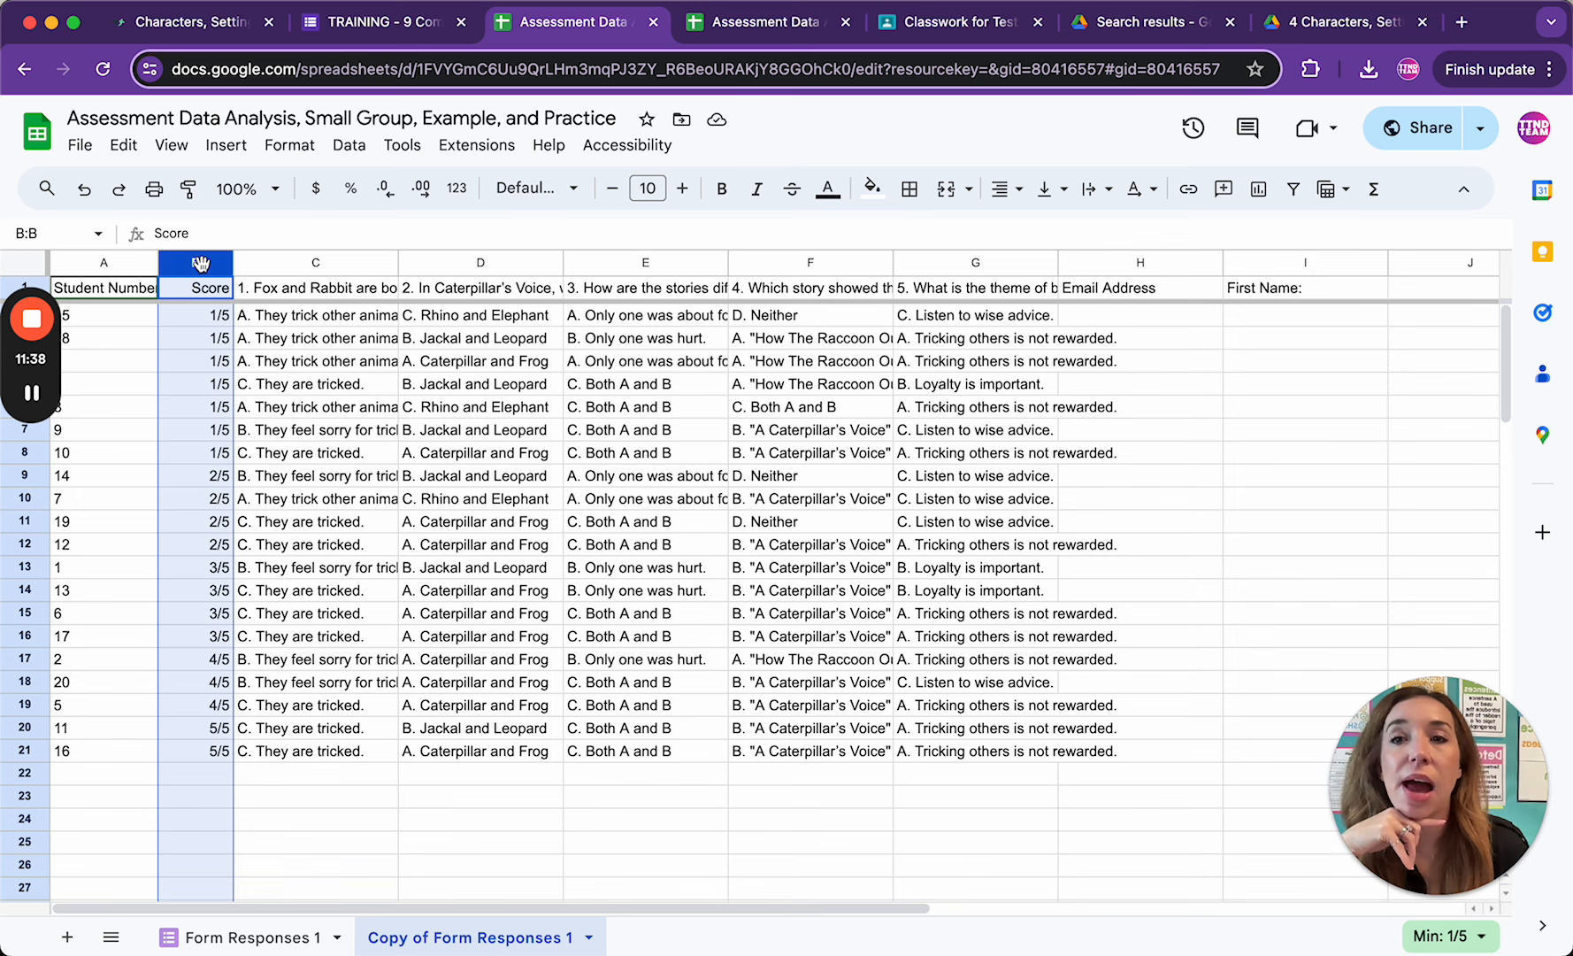
right_click(200, 263)
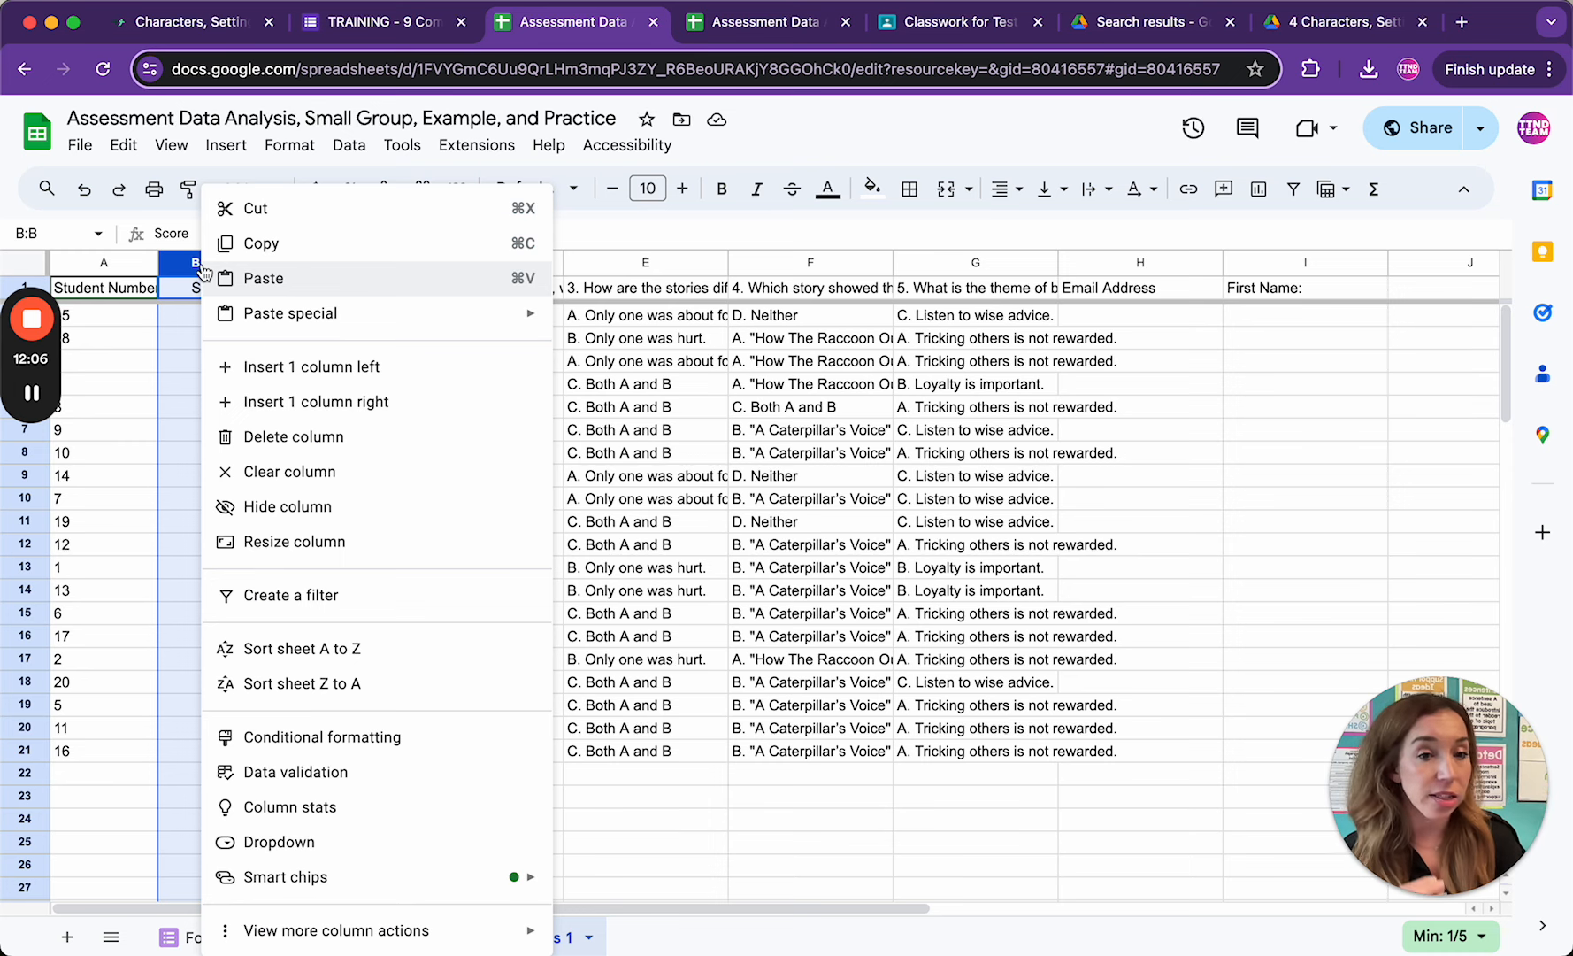
left_click(193, 268)
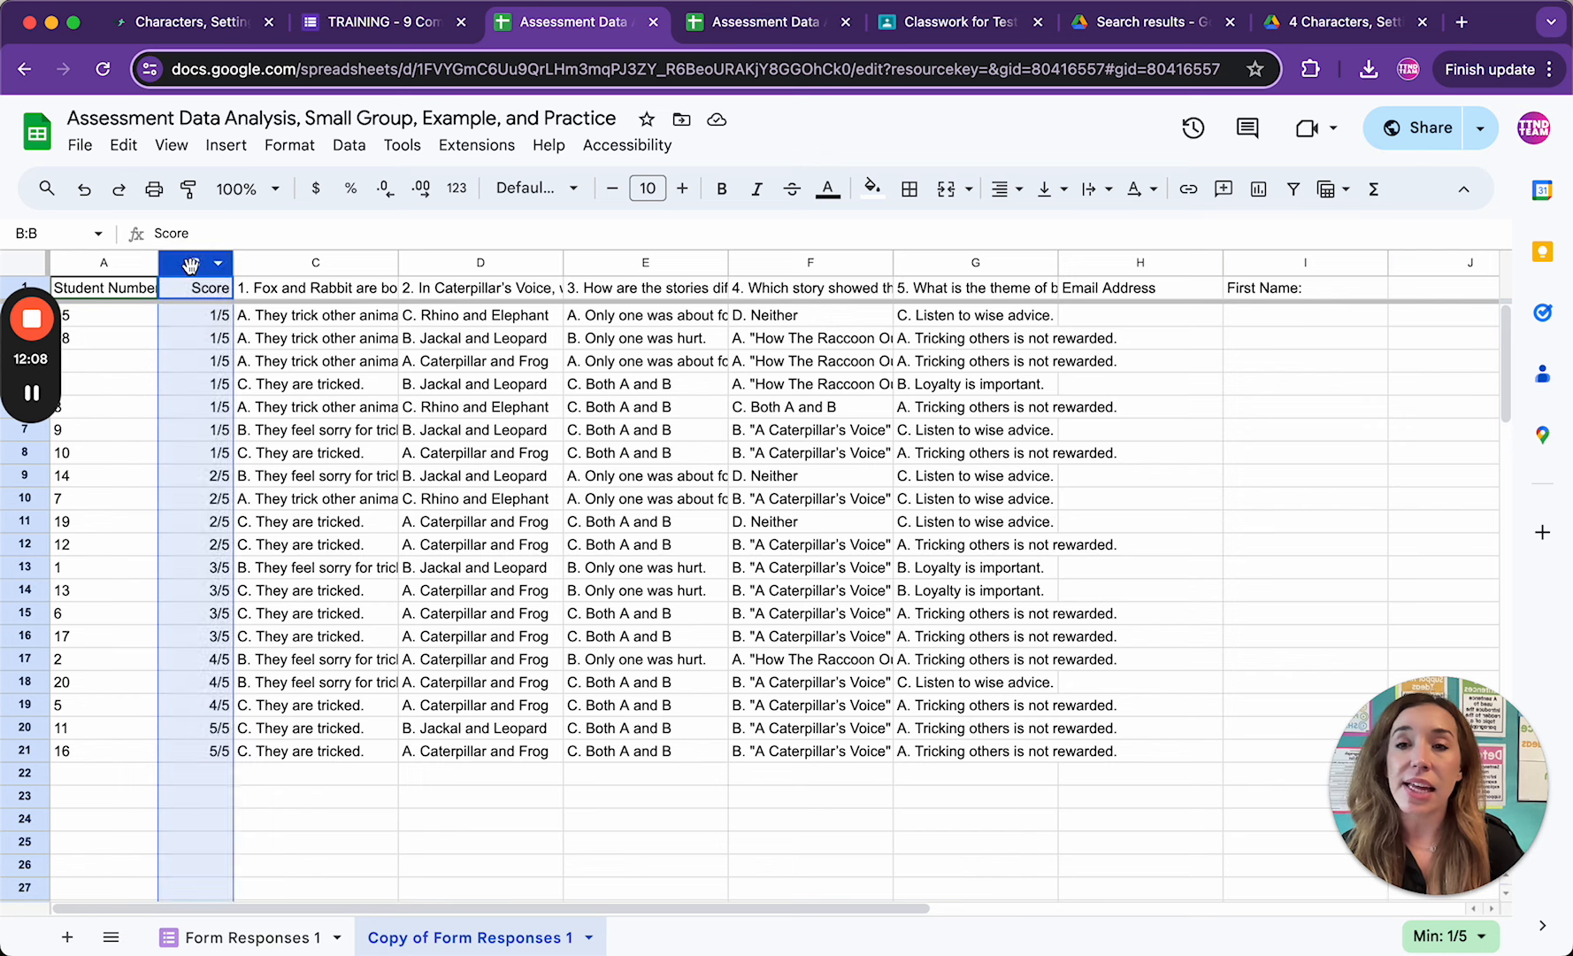
right_click(192, 273)
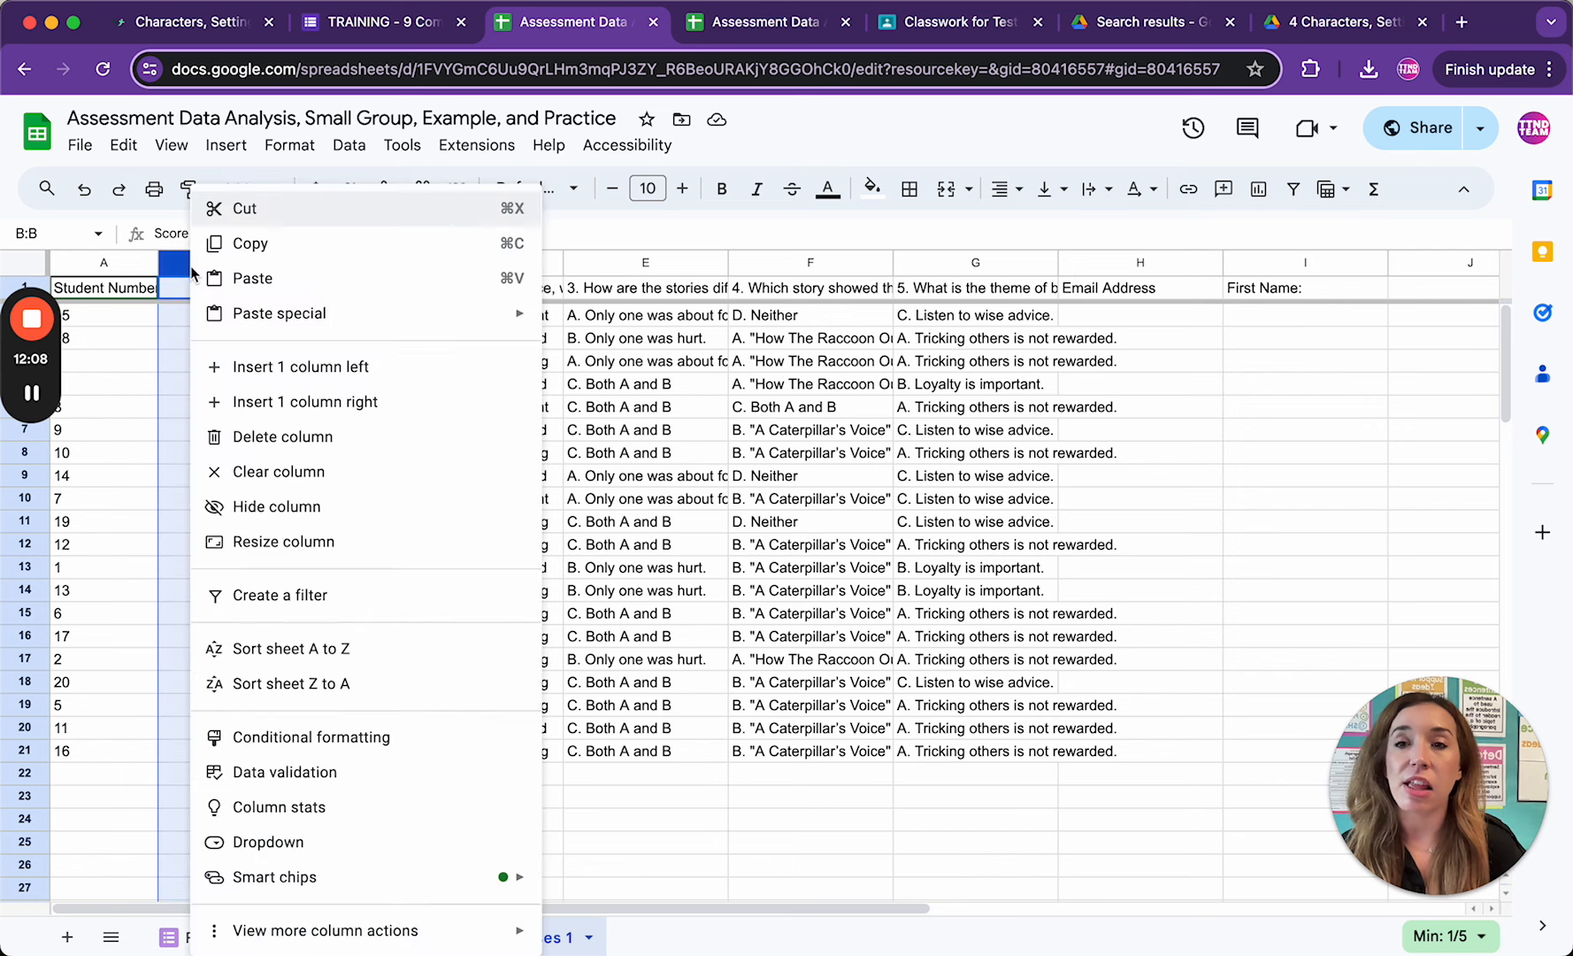
left_click(259, 748)
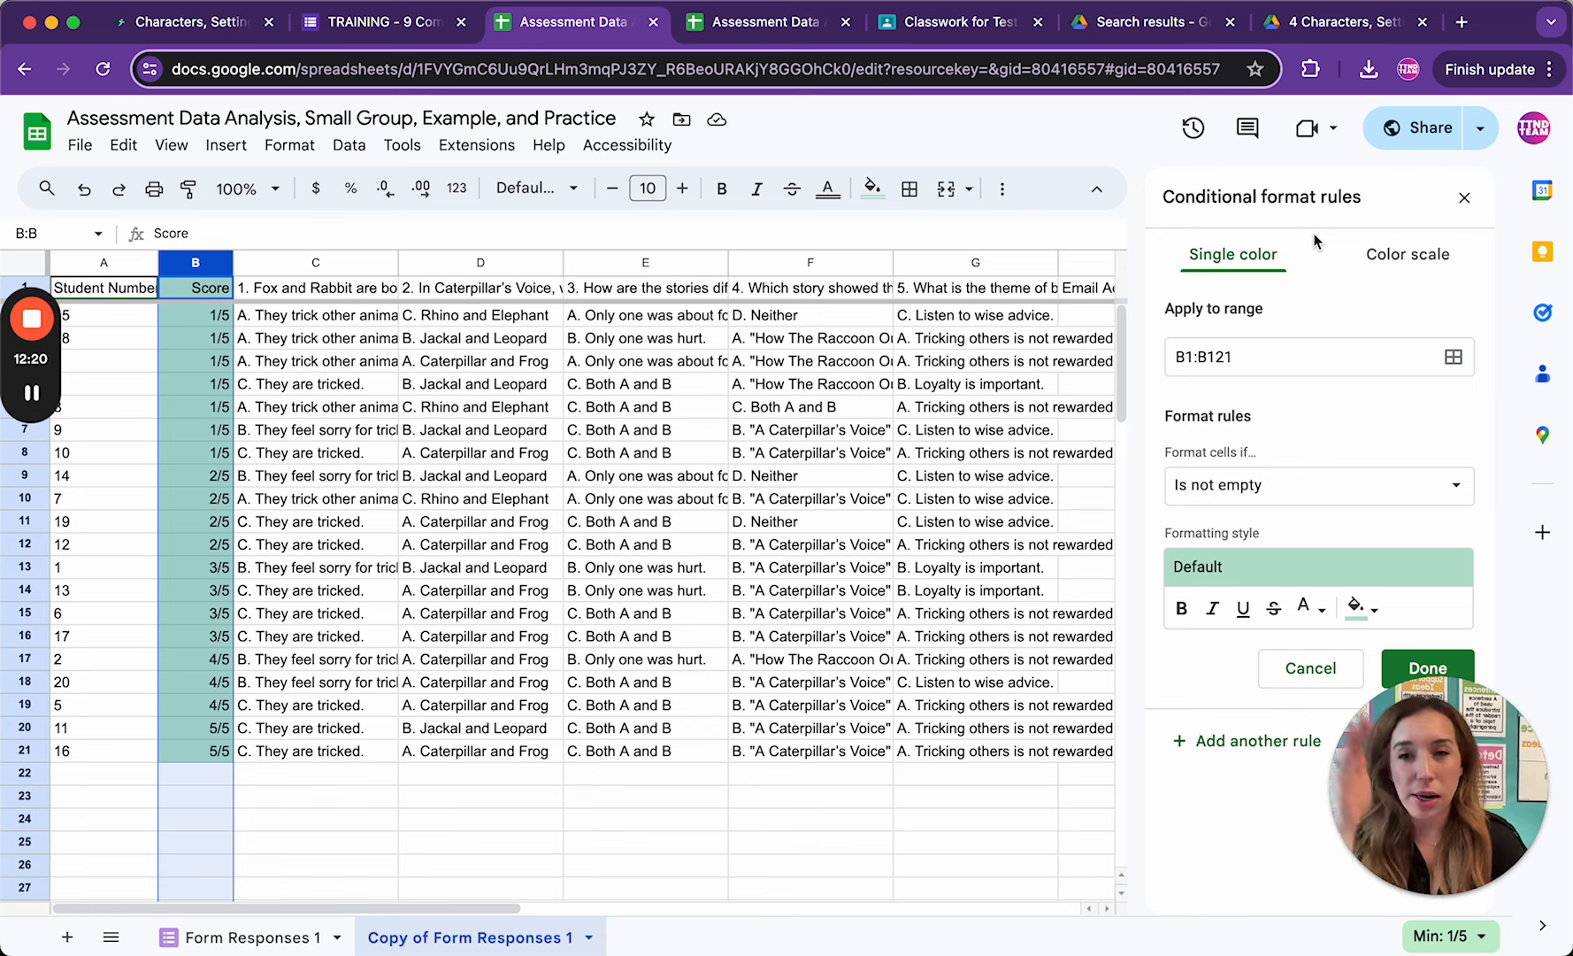
left_click(1388, 265)
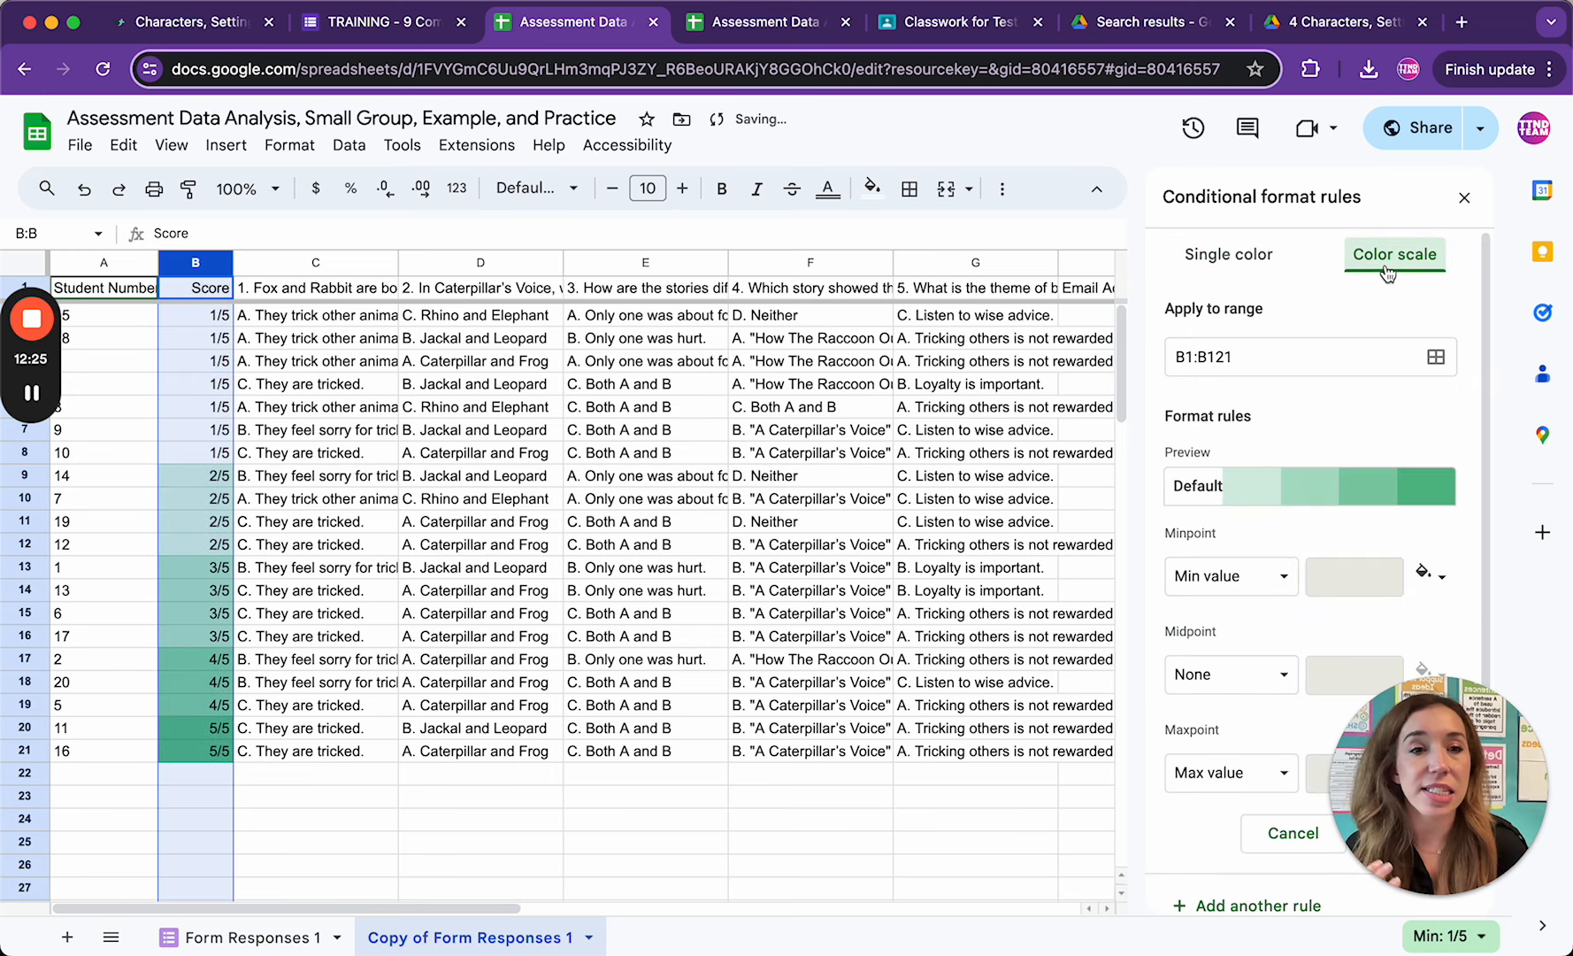
left_click(1328, 511)
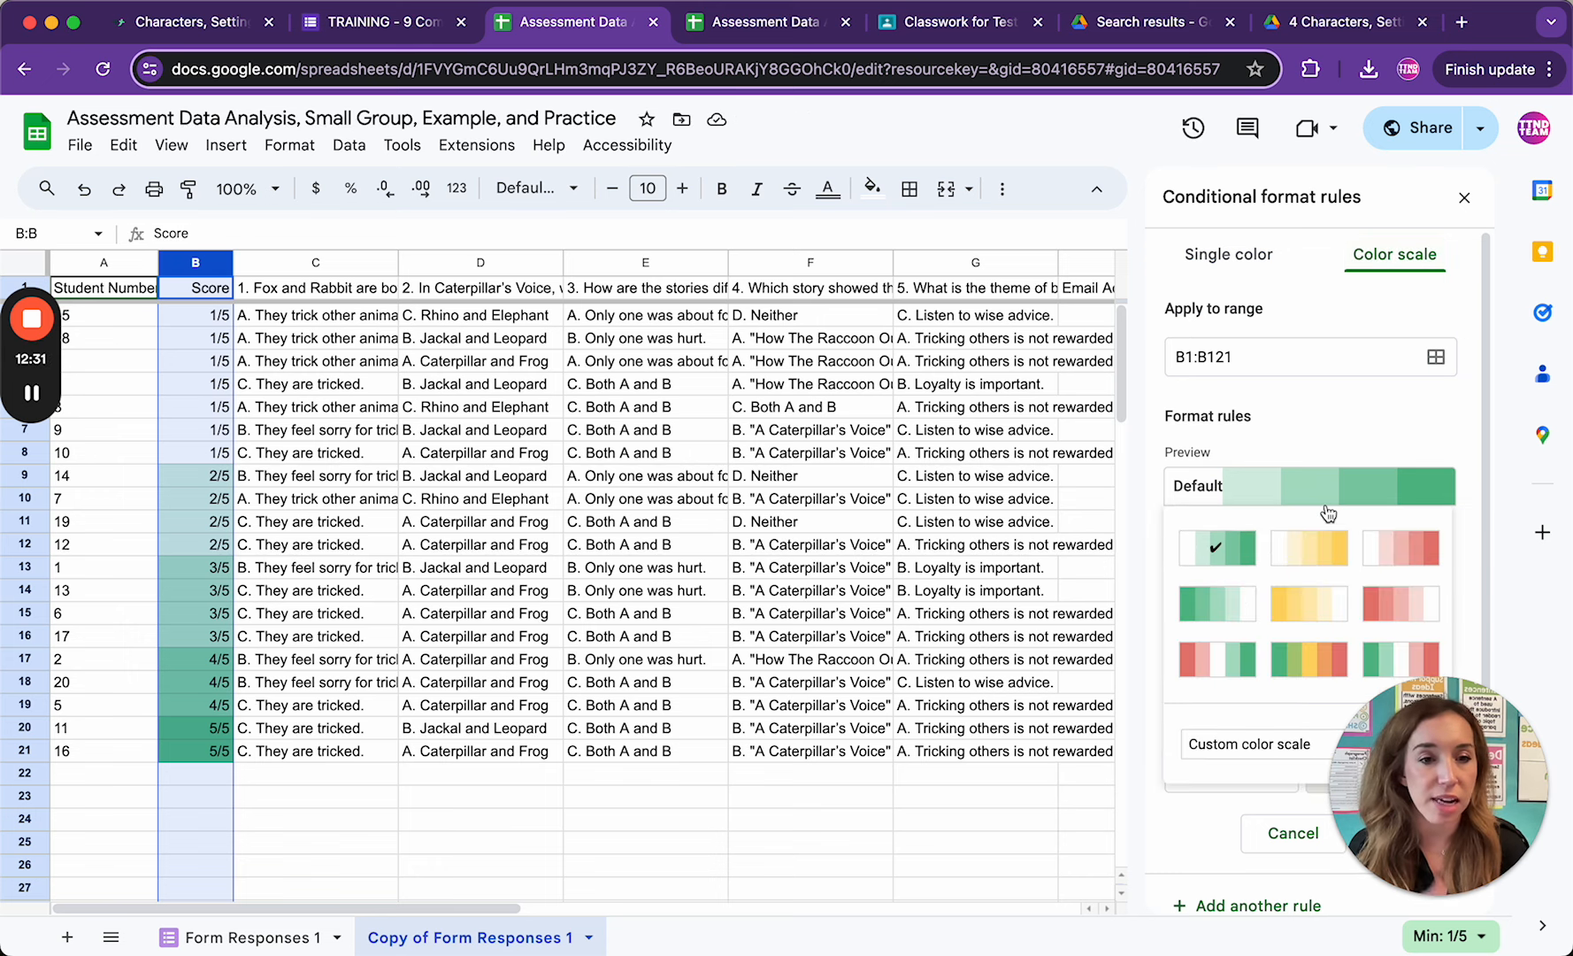
left_click(1307, 665)
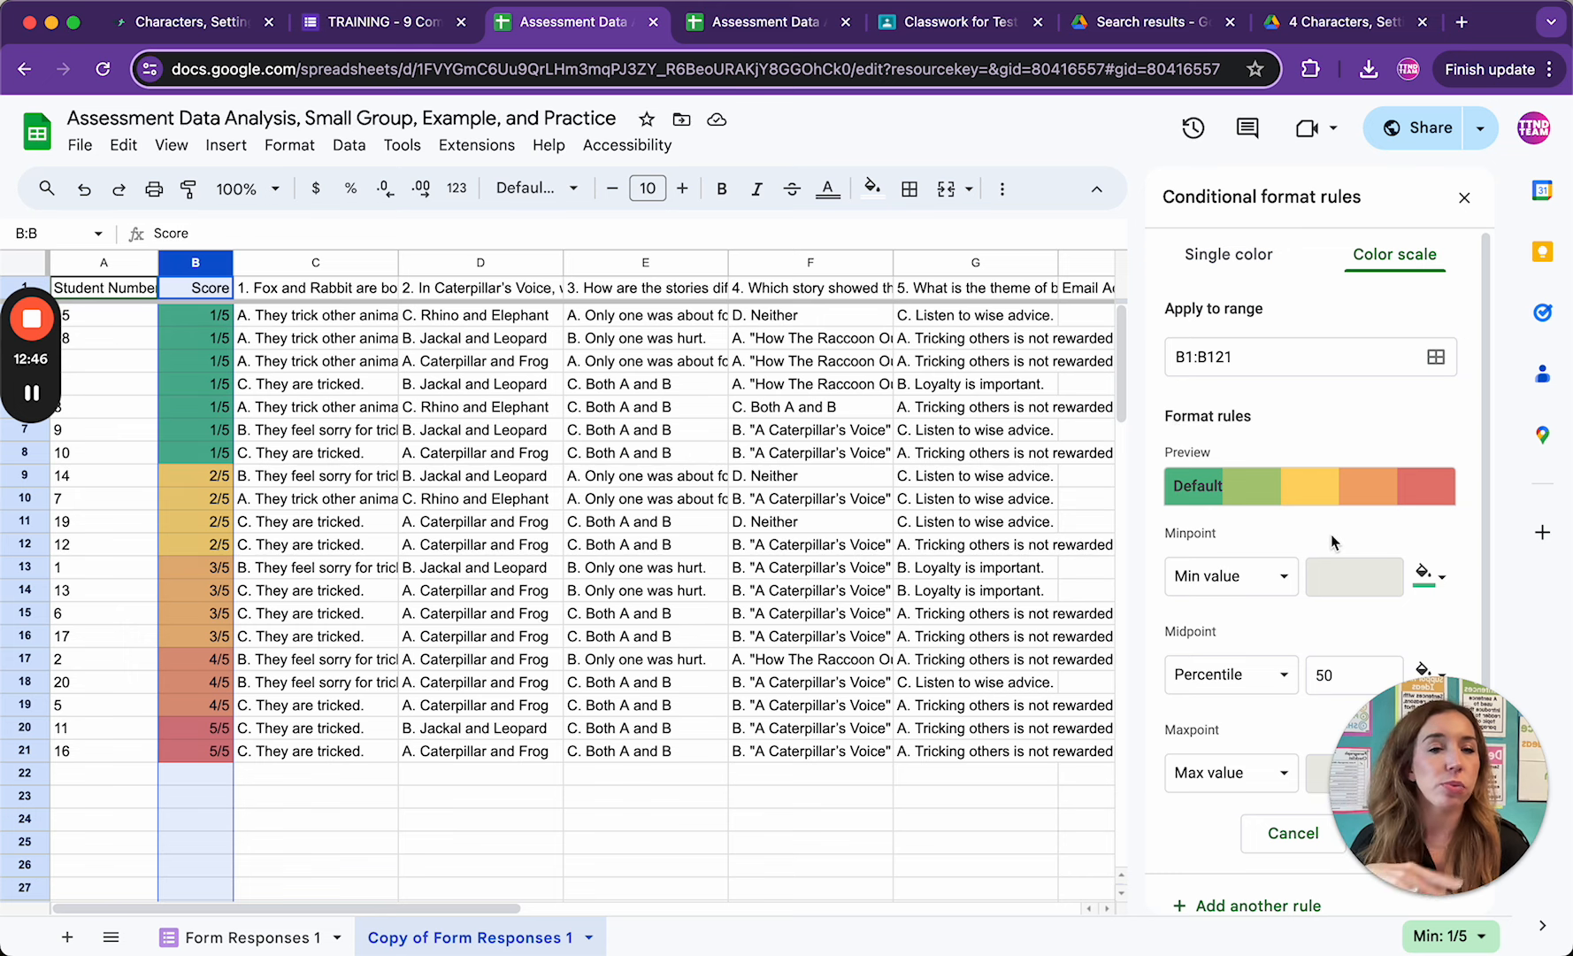
Set the color scale's minpoint color to red and its maxpoint color to green, and save the rule.
left_click_drag(1446, 835, 142, 835)
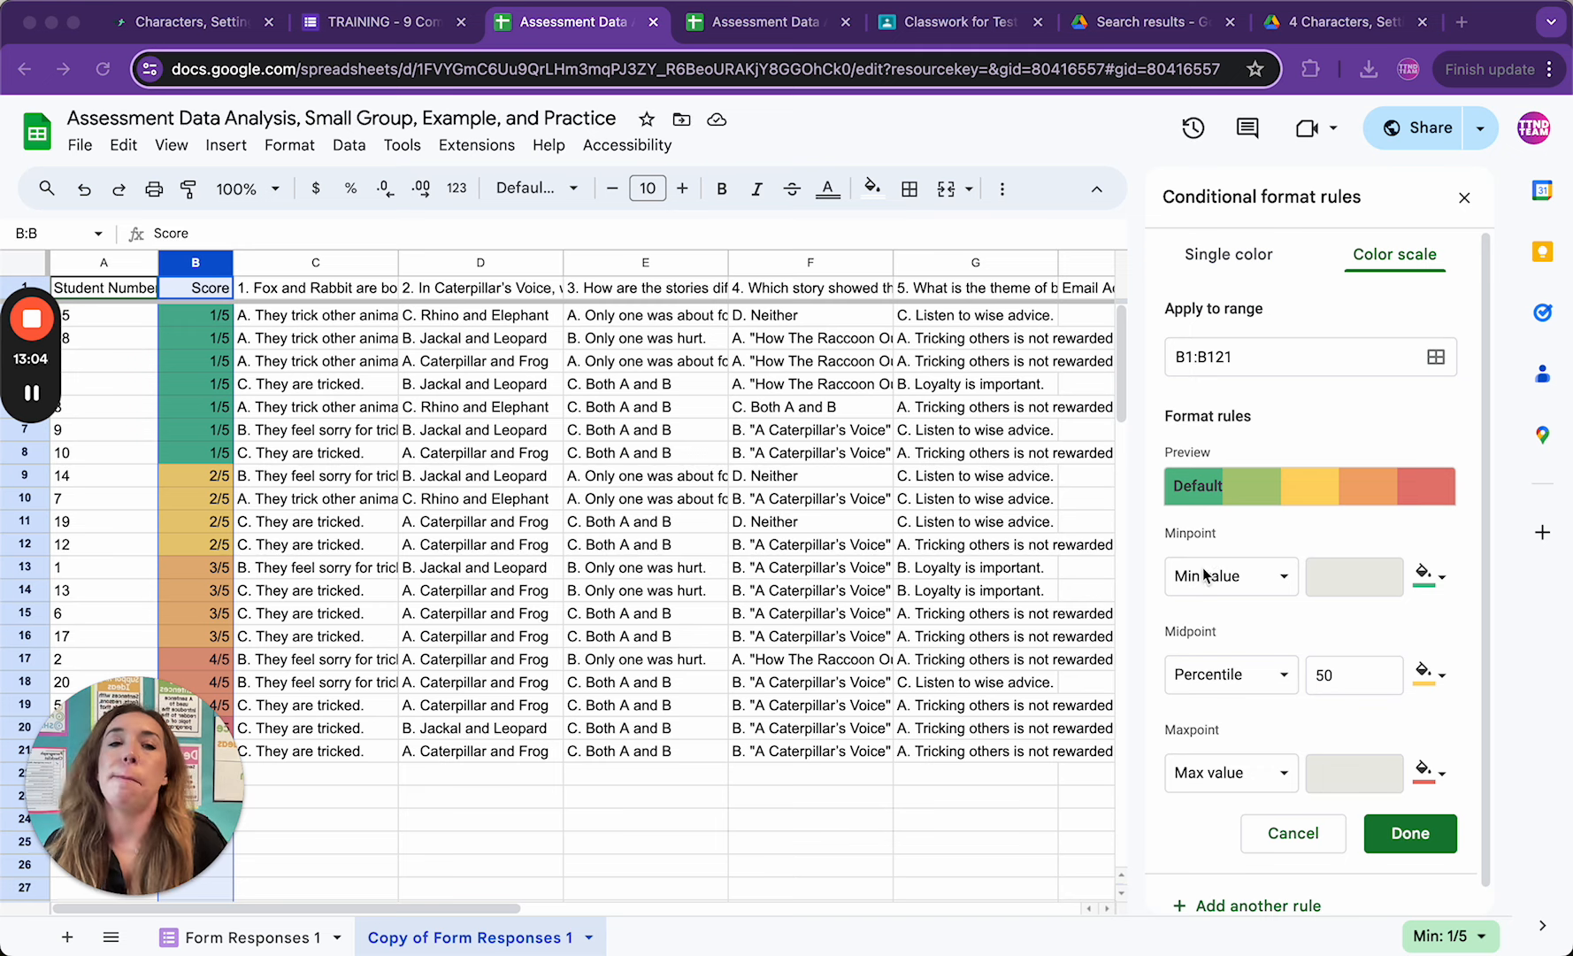
left_click(1441, 577)
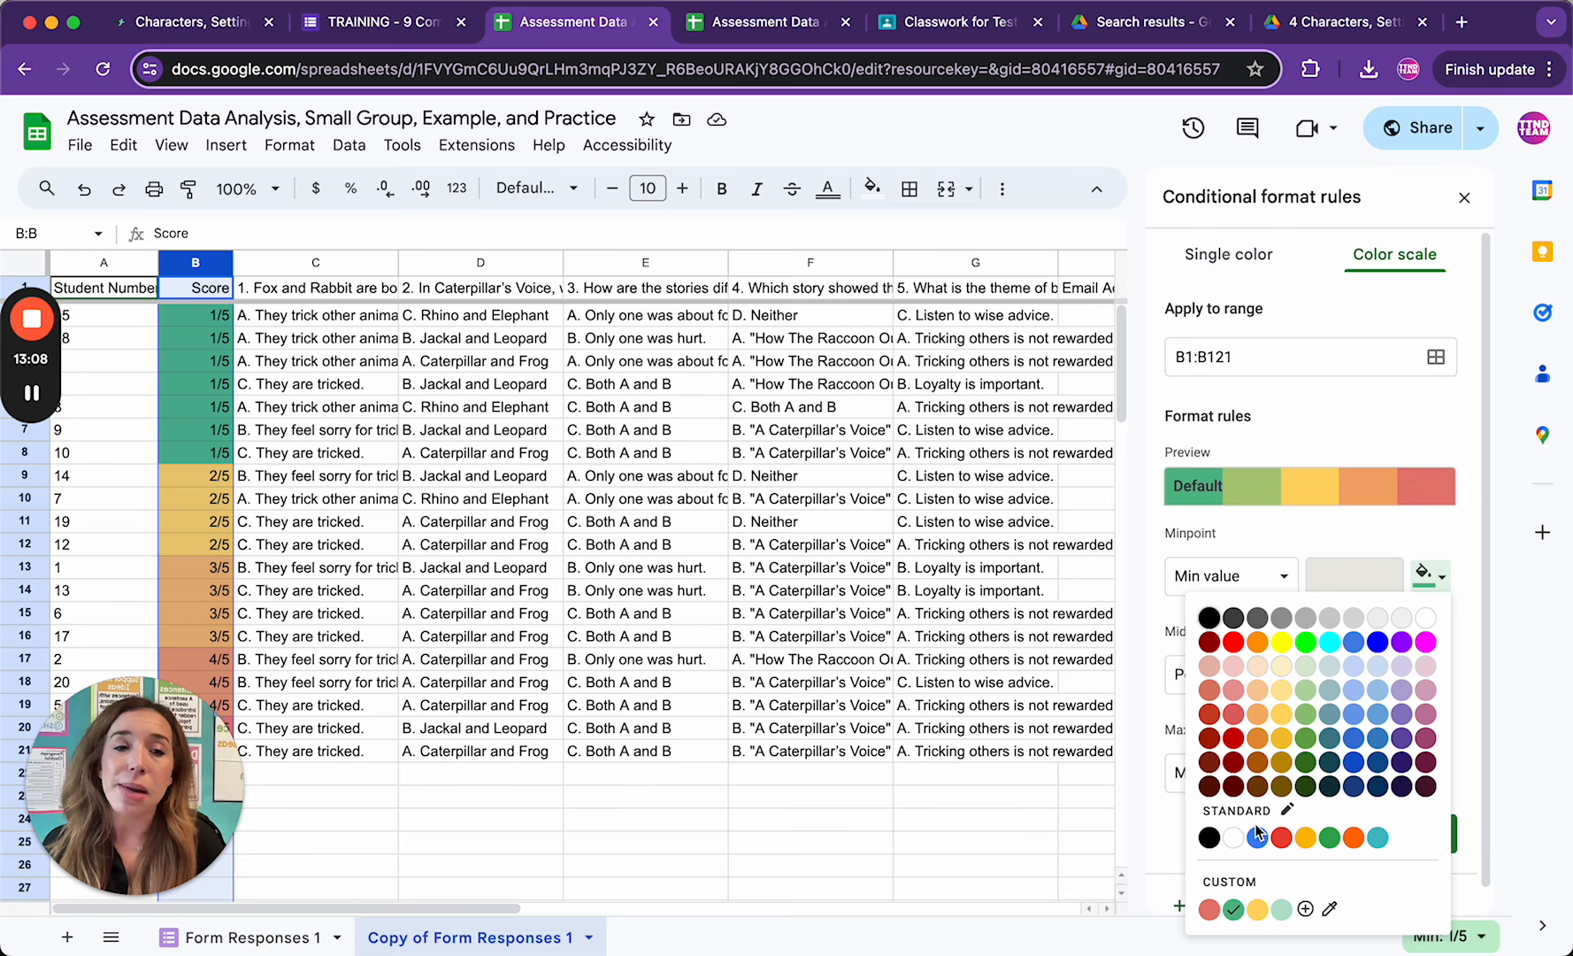
left_click(1210, 909)
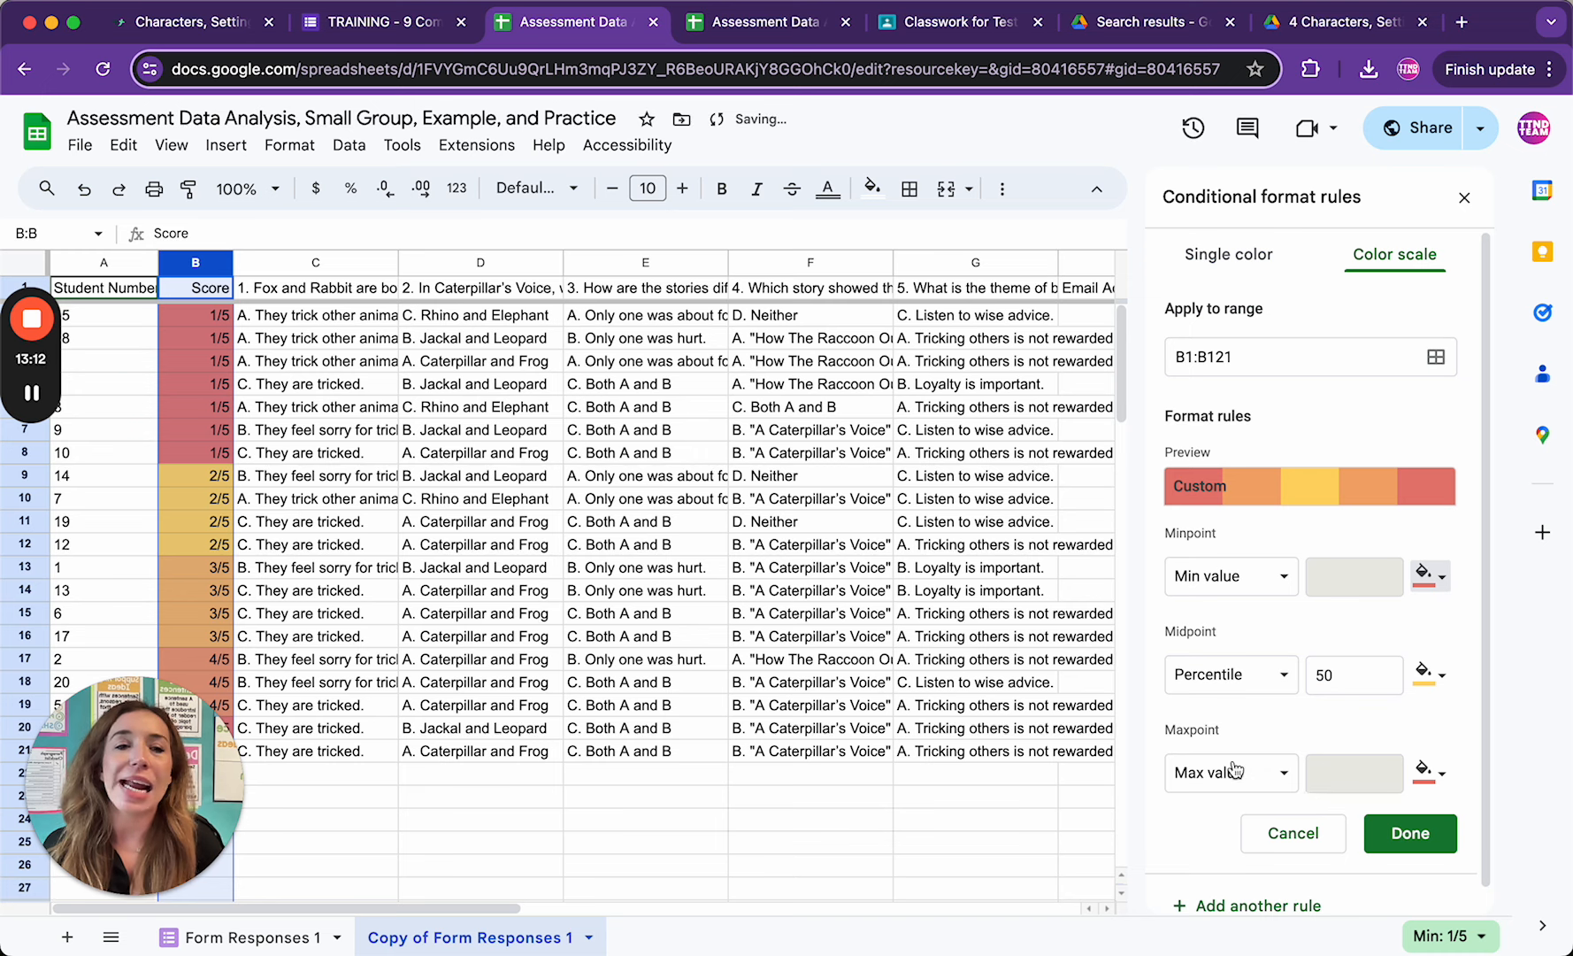
left_click(1416, 779)
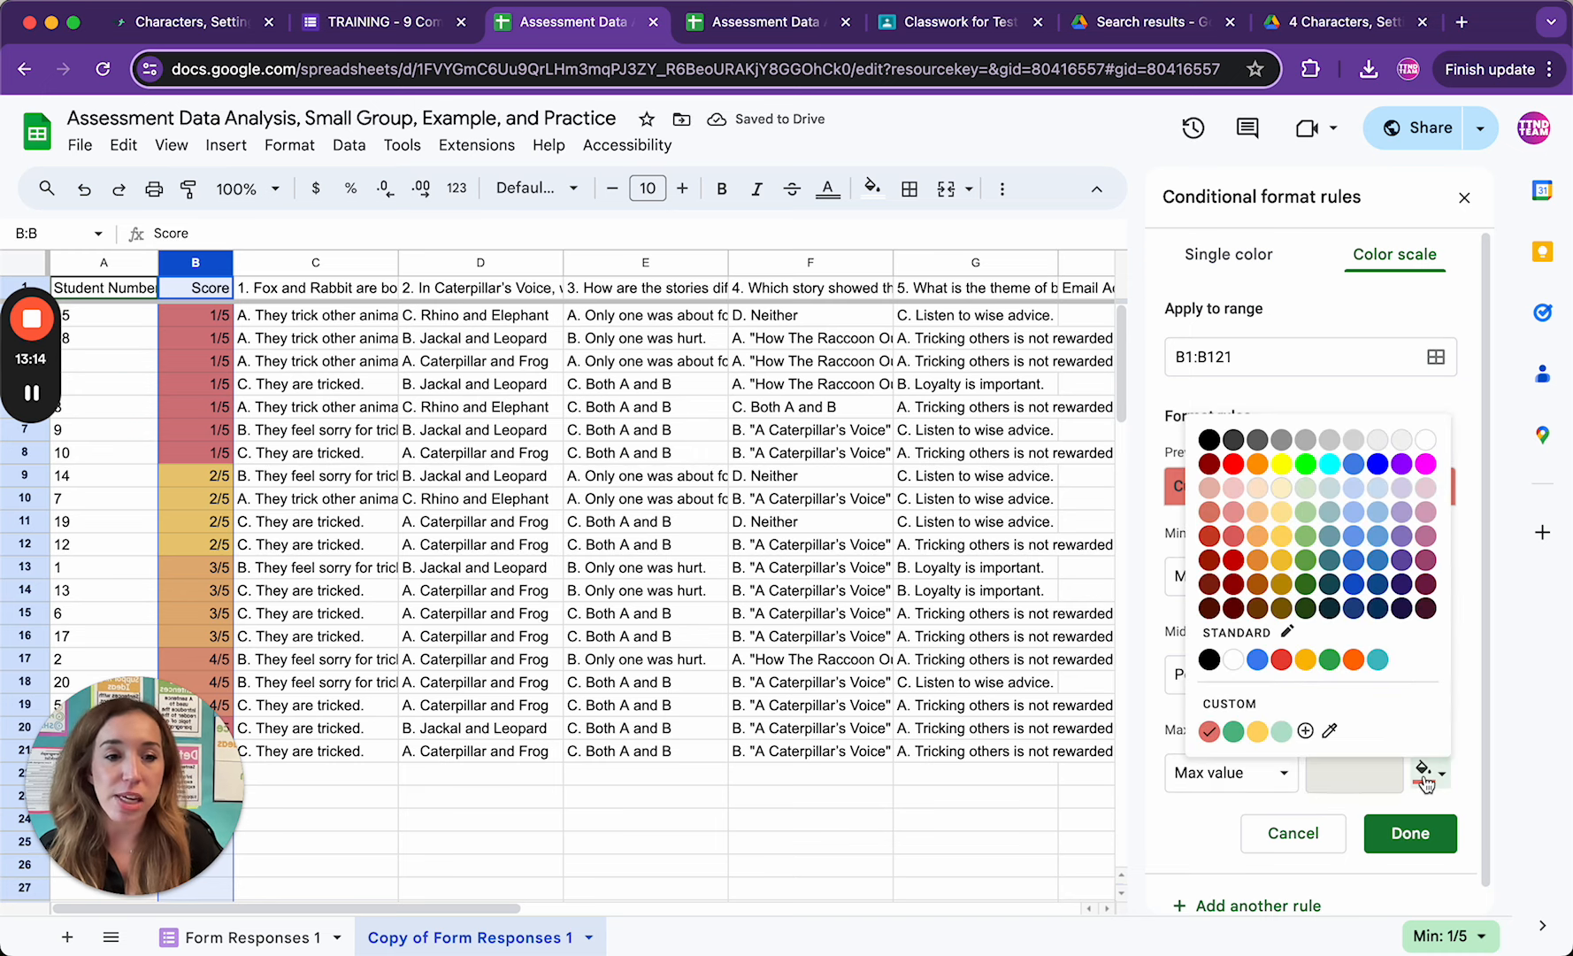
left_click(1233, 733)
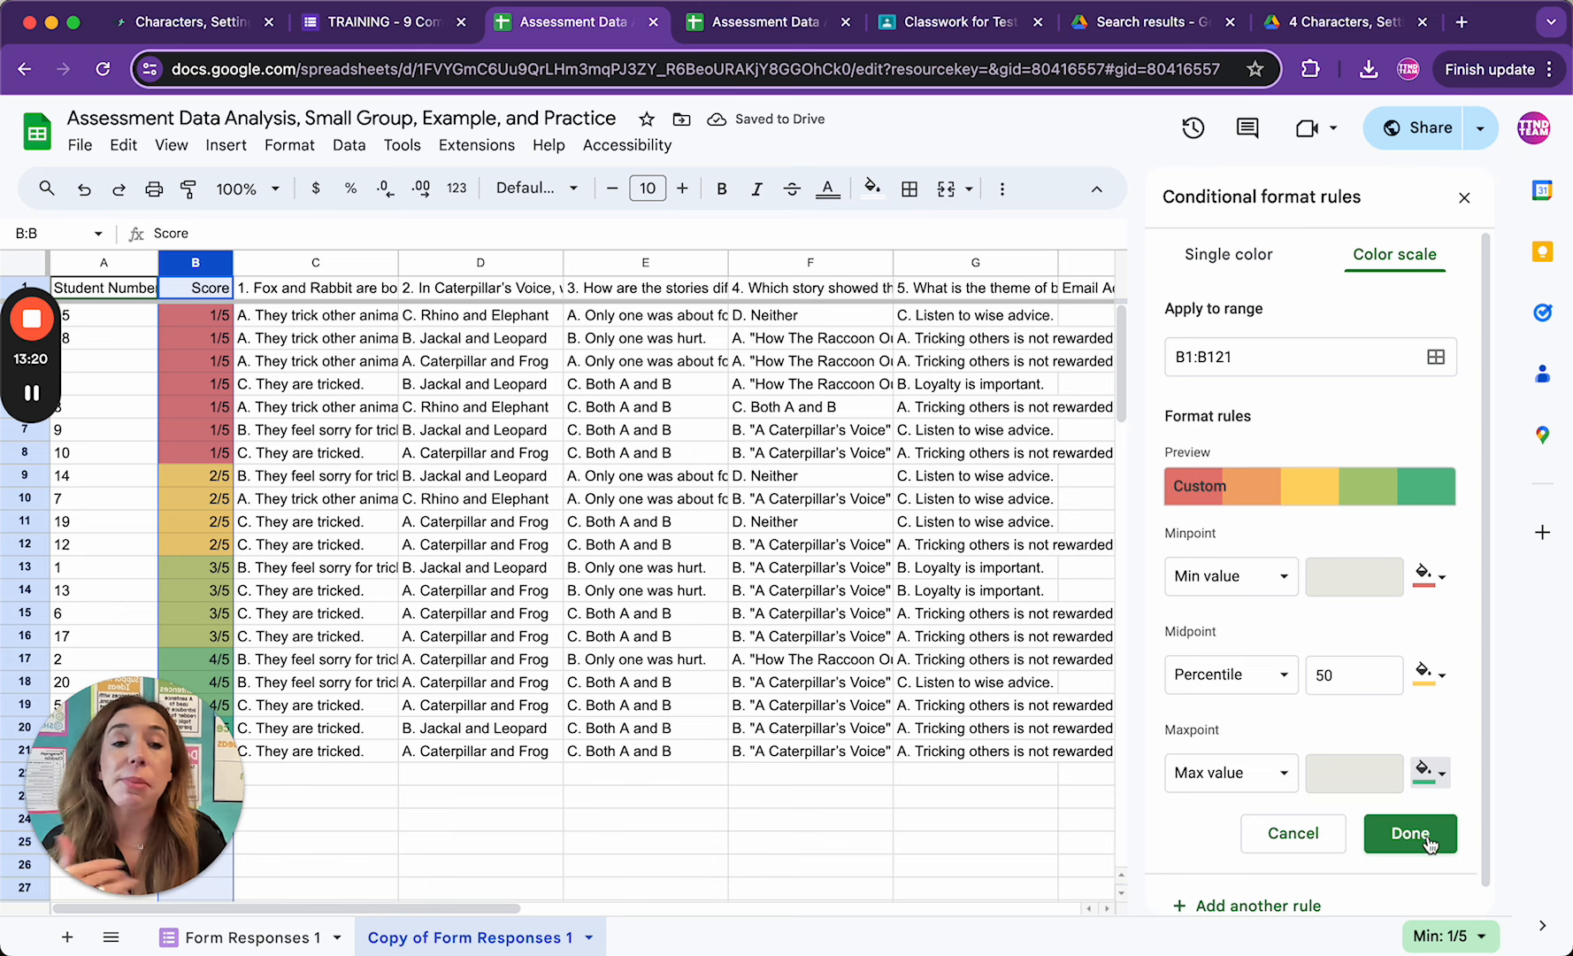
left_click(1436, 576)
left_click(1457, 560)
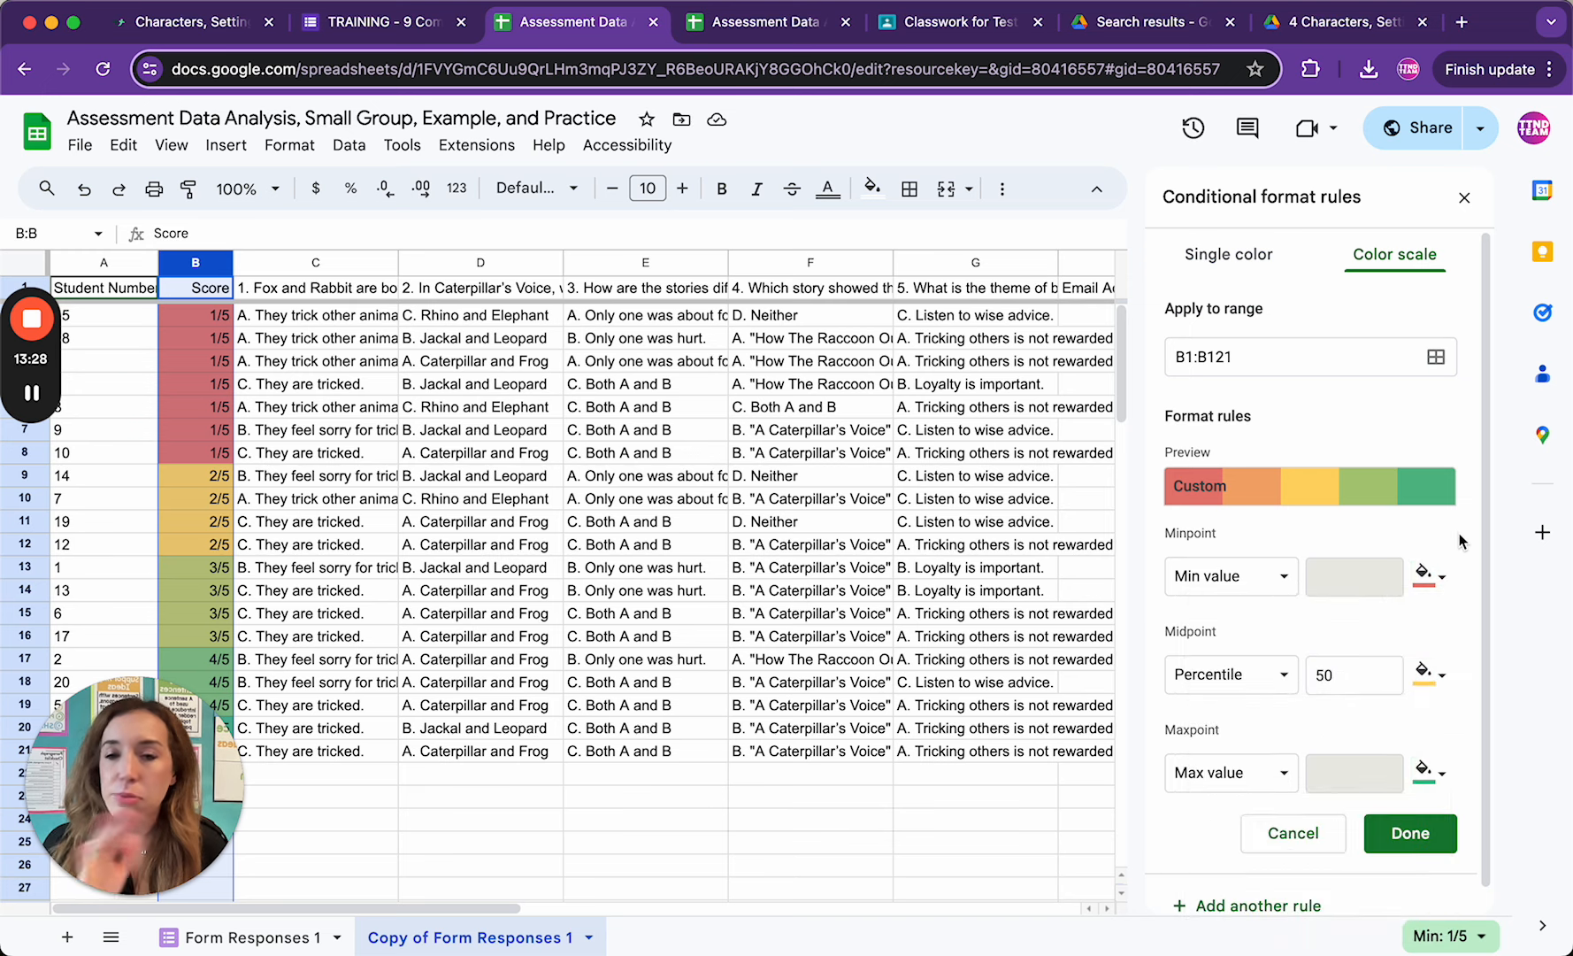
left_click(1406, 836)
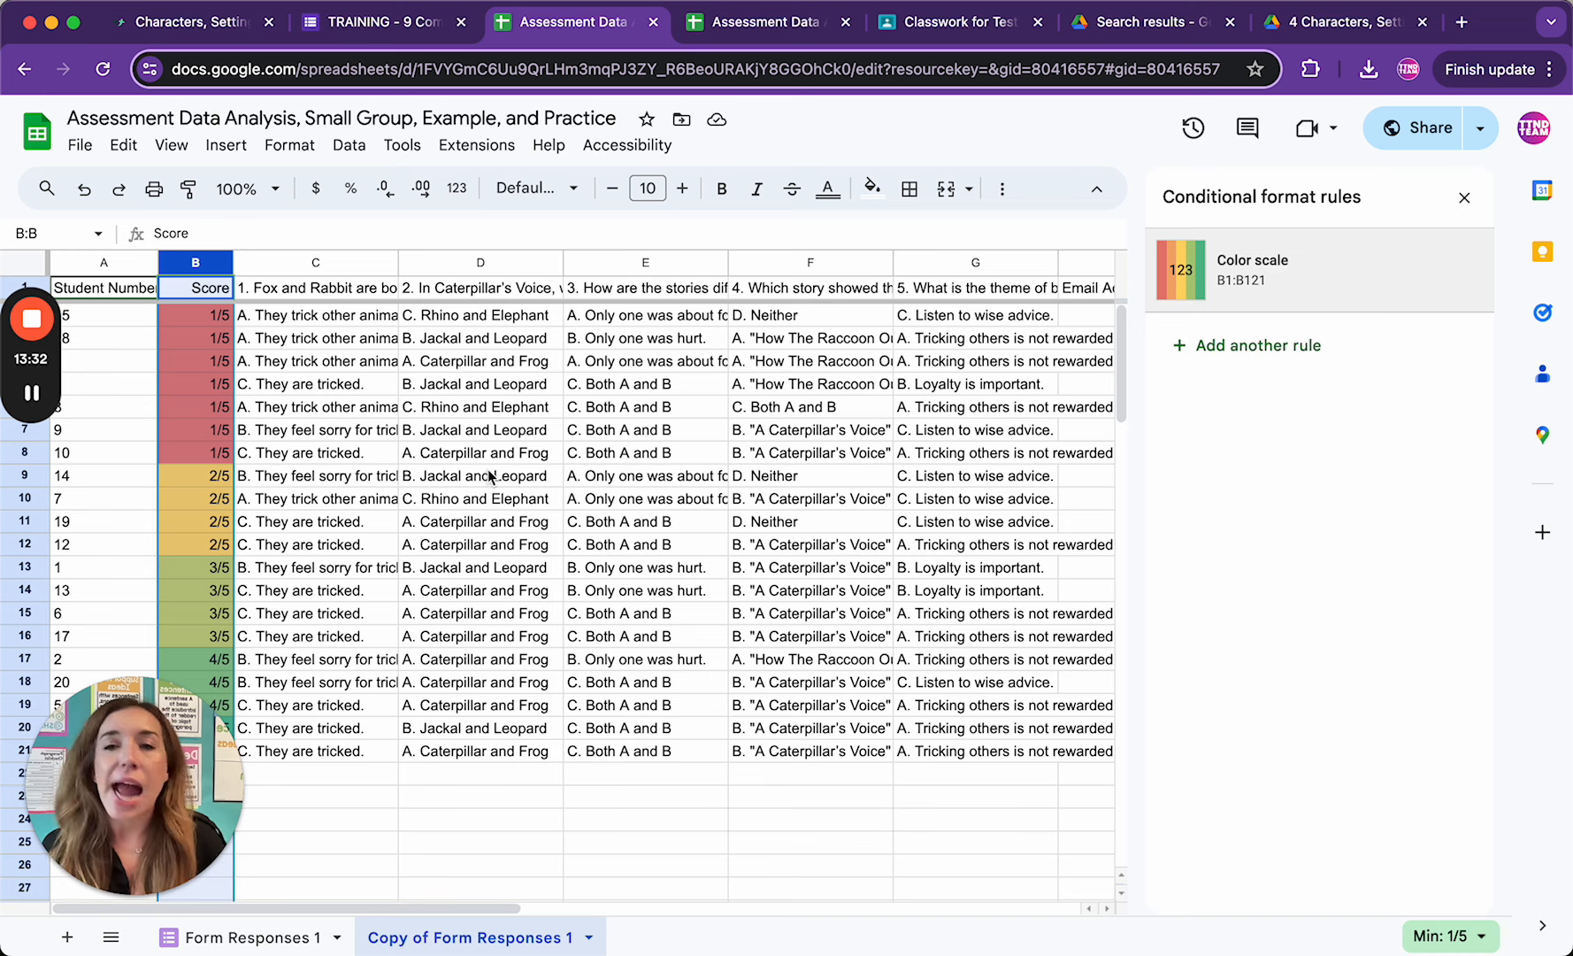
Review the answers of Response 12 in the TRAINING - 9 Compare and Contrast A form, and return to the assessment data spreadsheet.
left_click(318, 290)
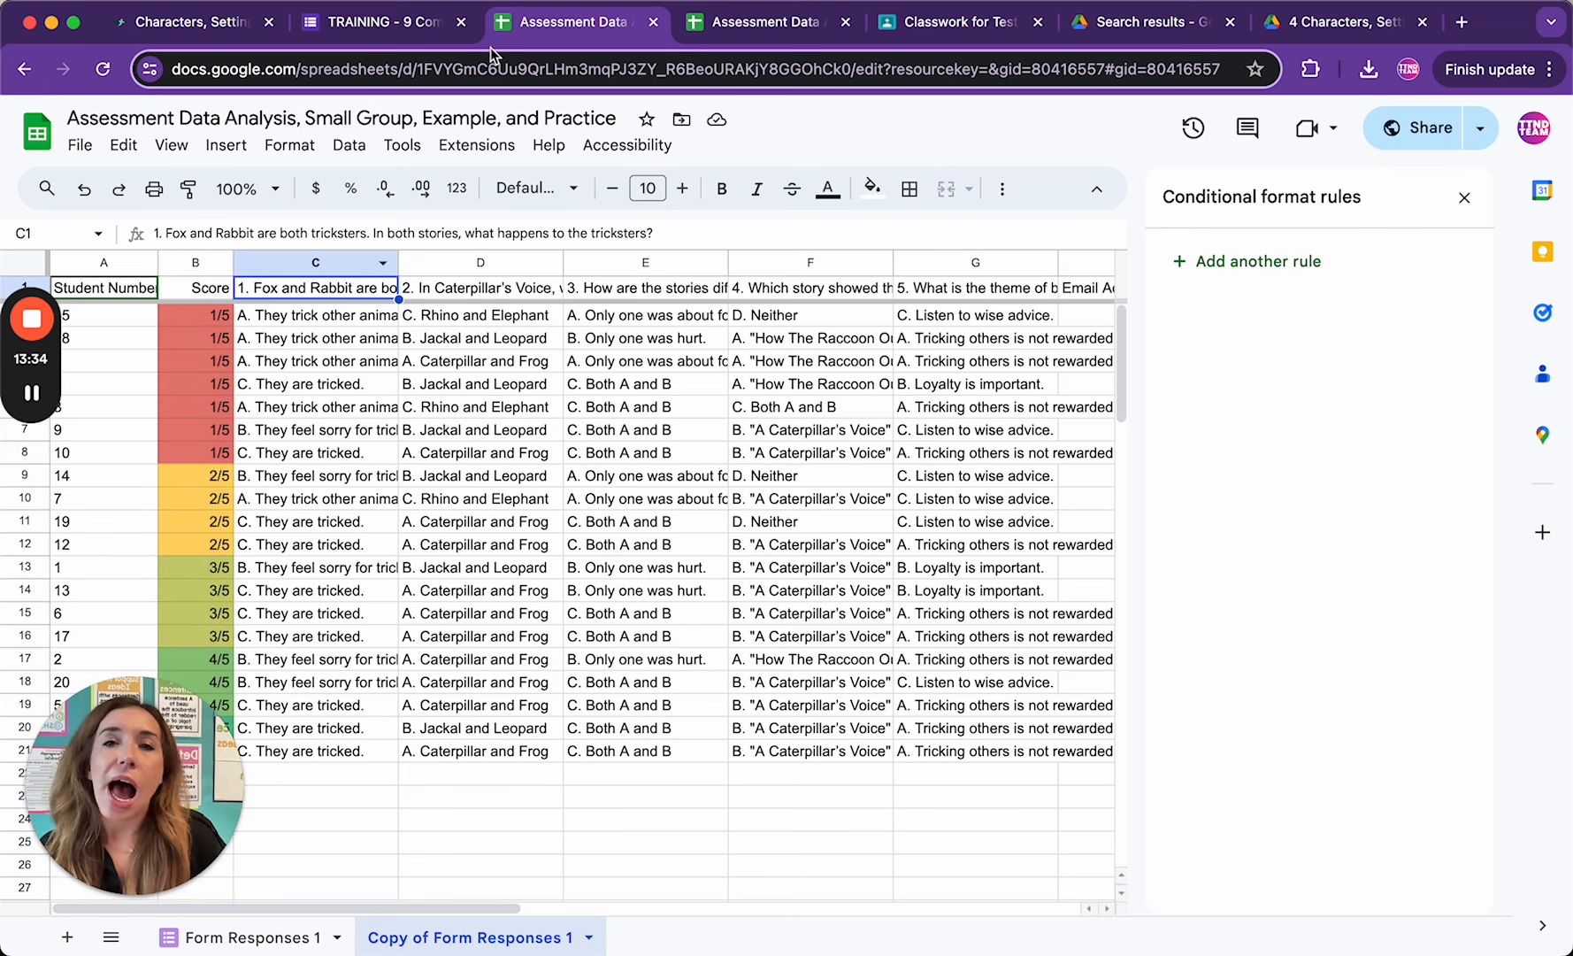
left_click(418, 29)
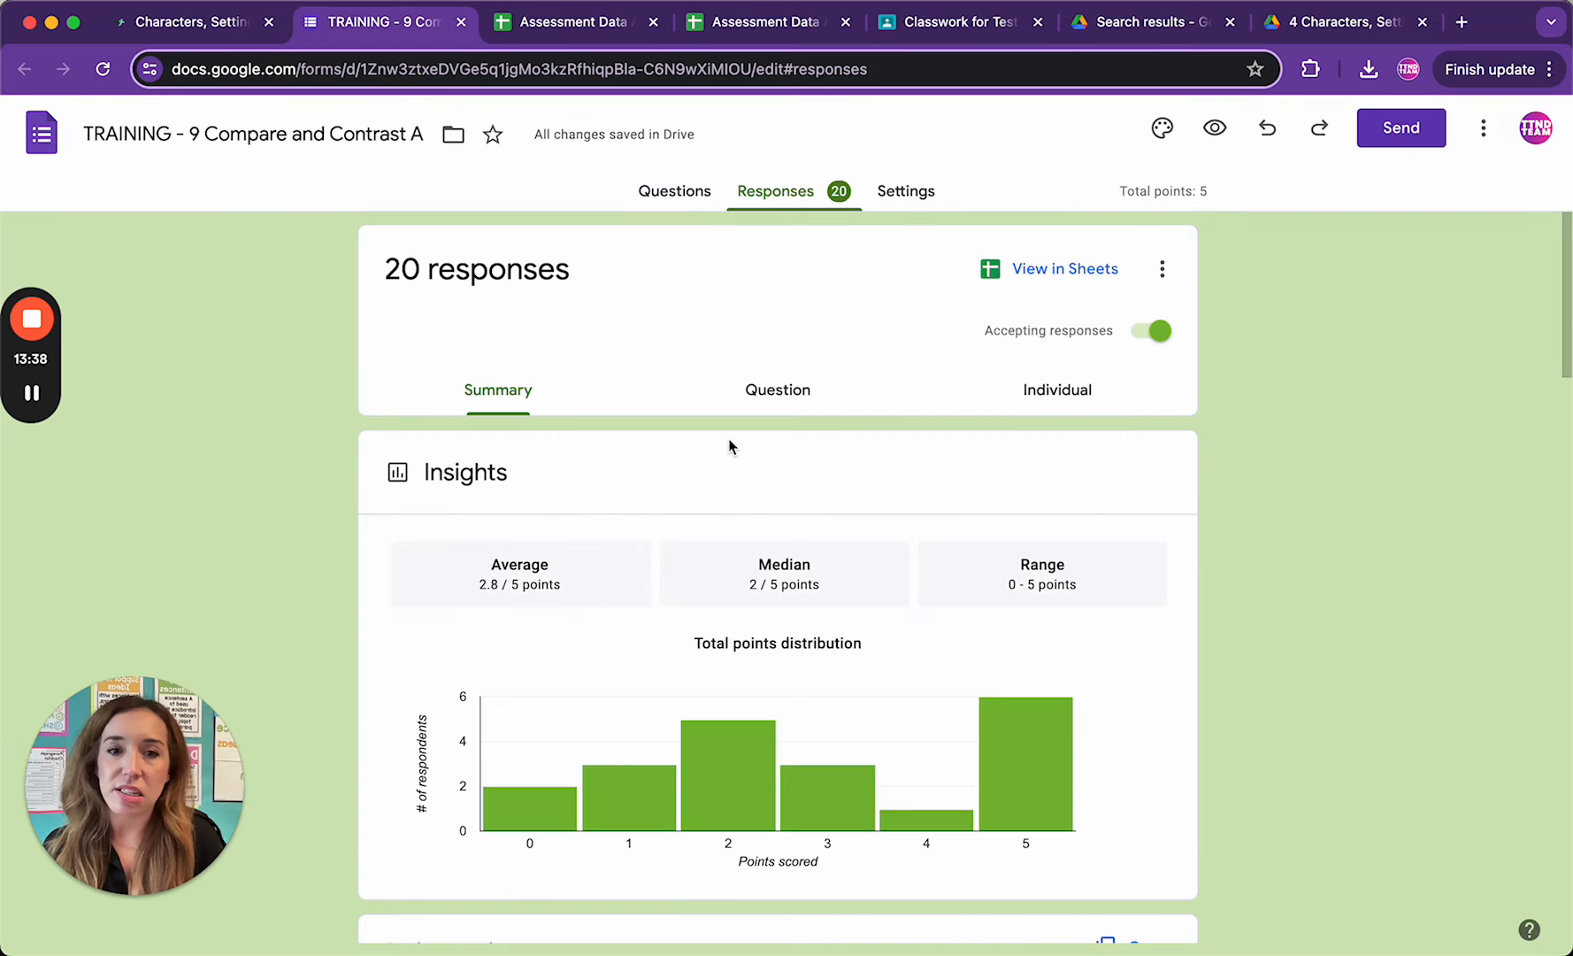
left_click(1029, 392)
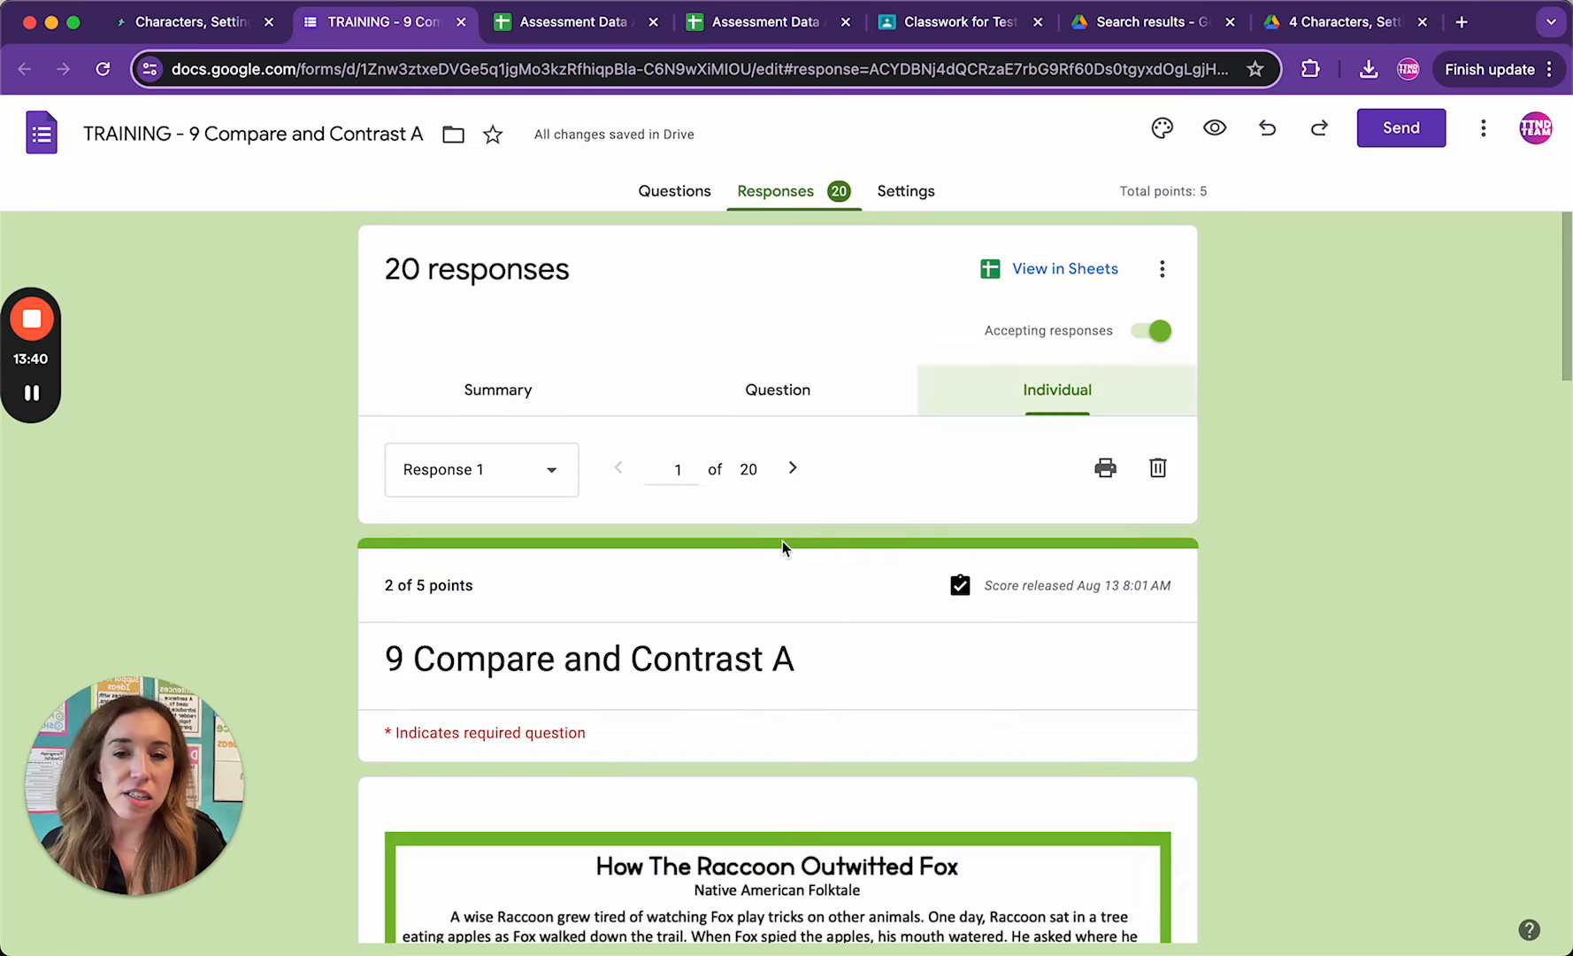
left_click(552, 476)
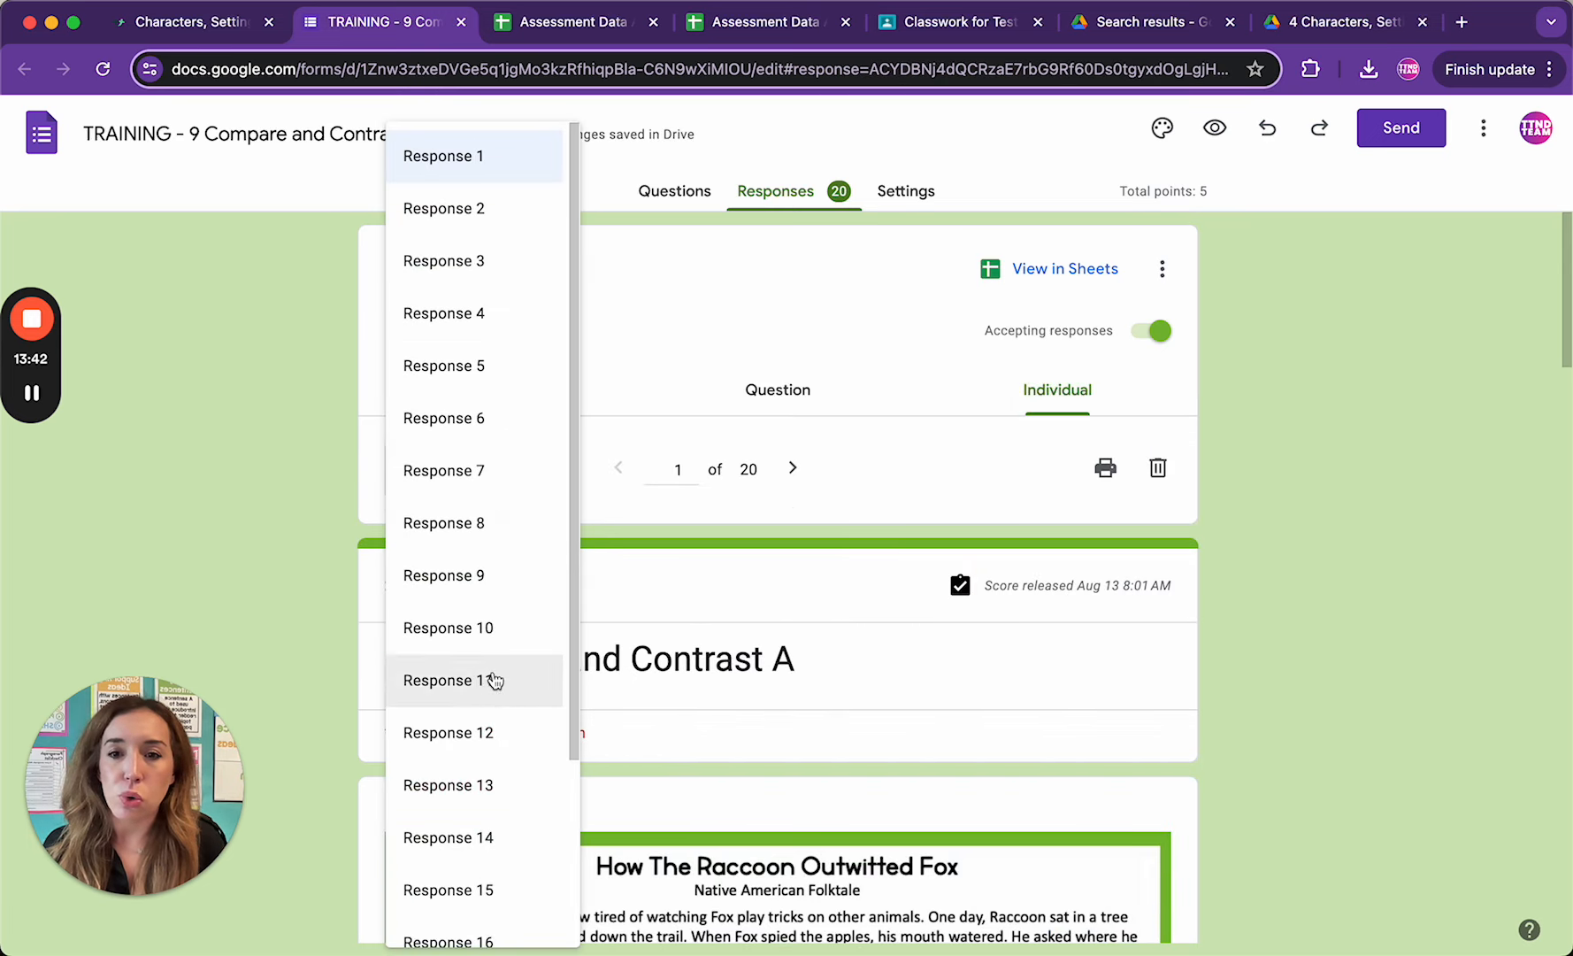
left_click(453, 733)
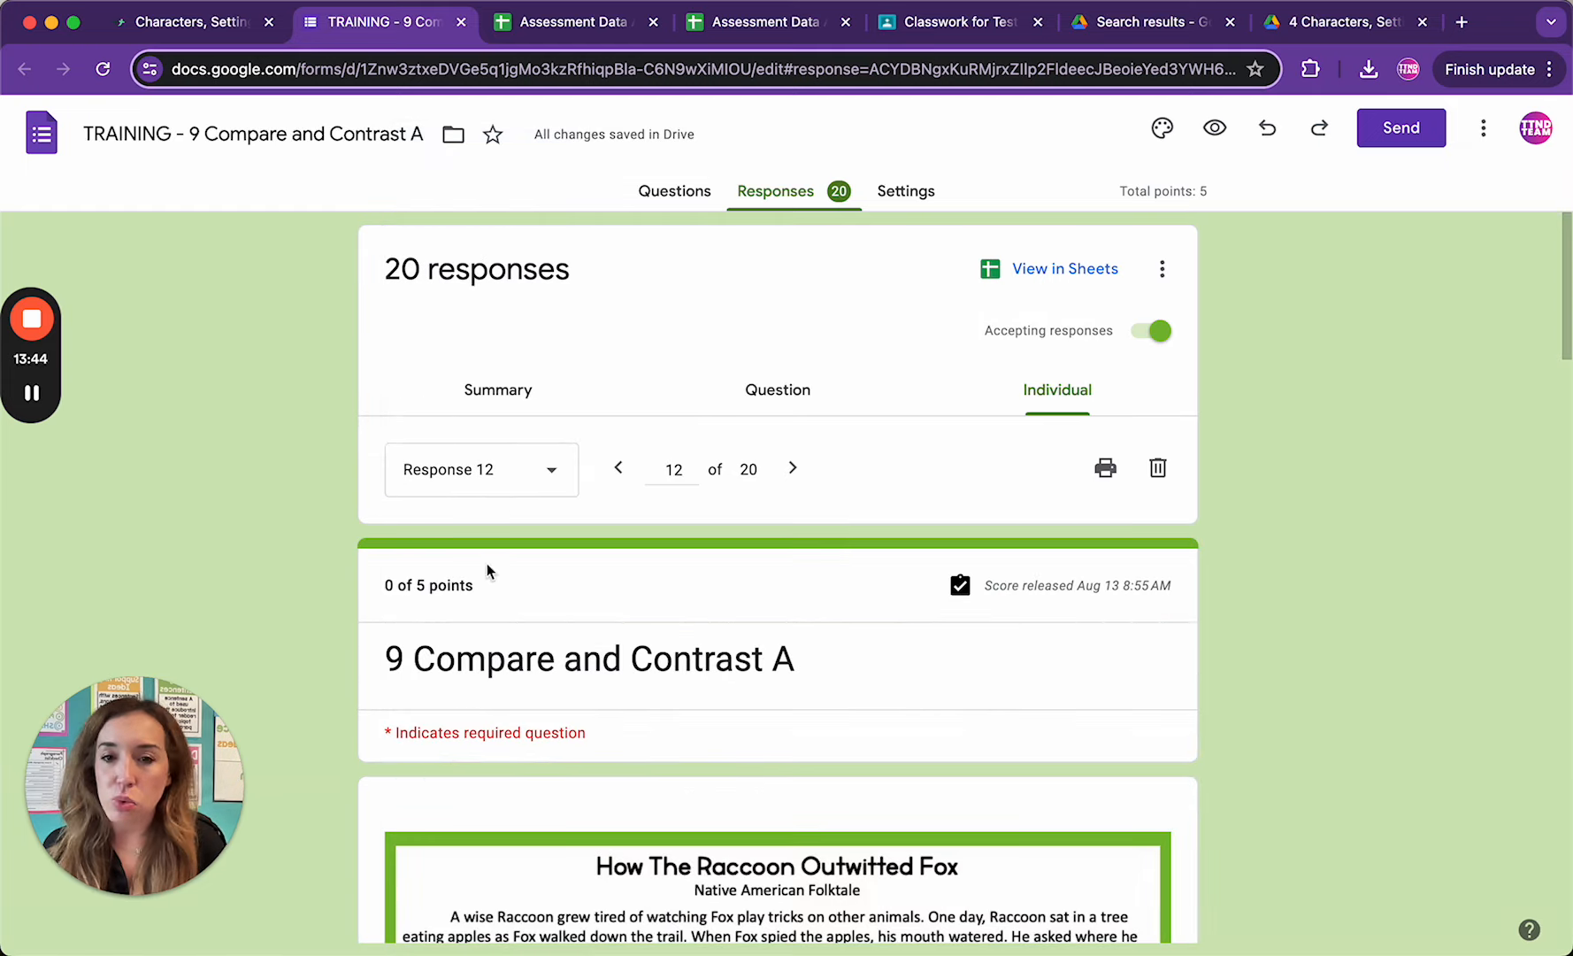
scroll(696, 811, "down", 17)
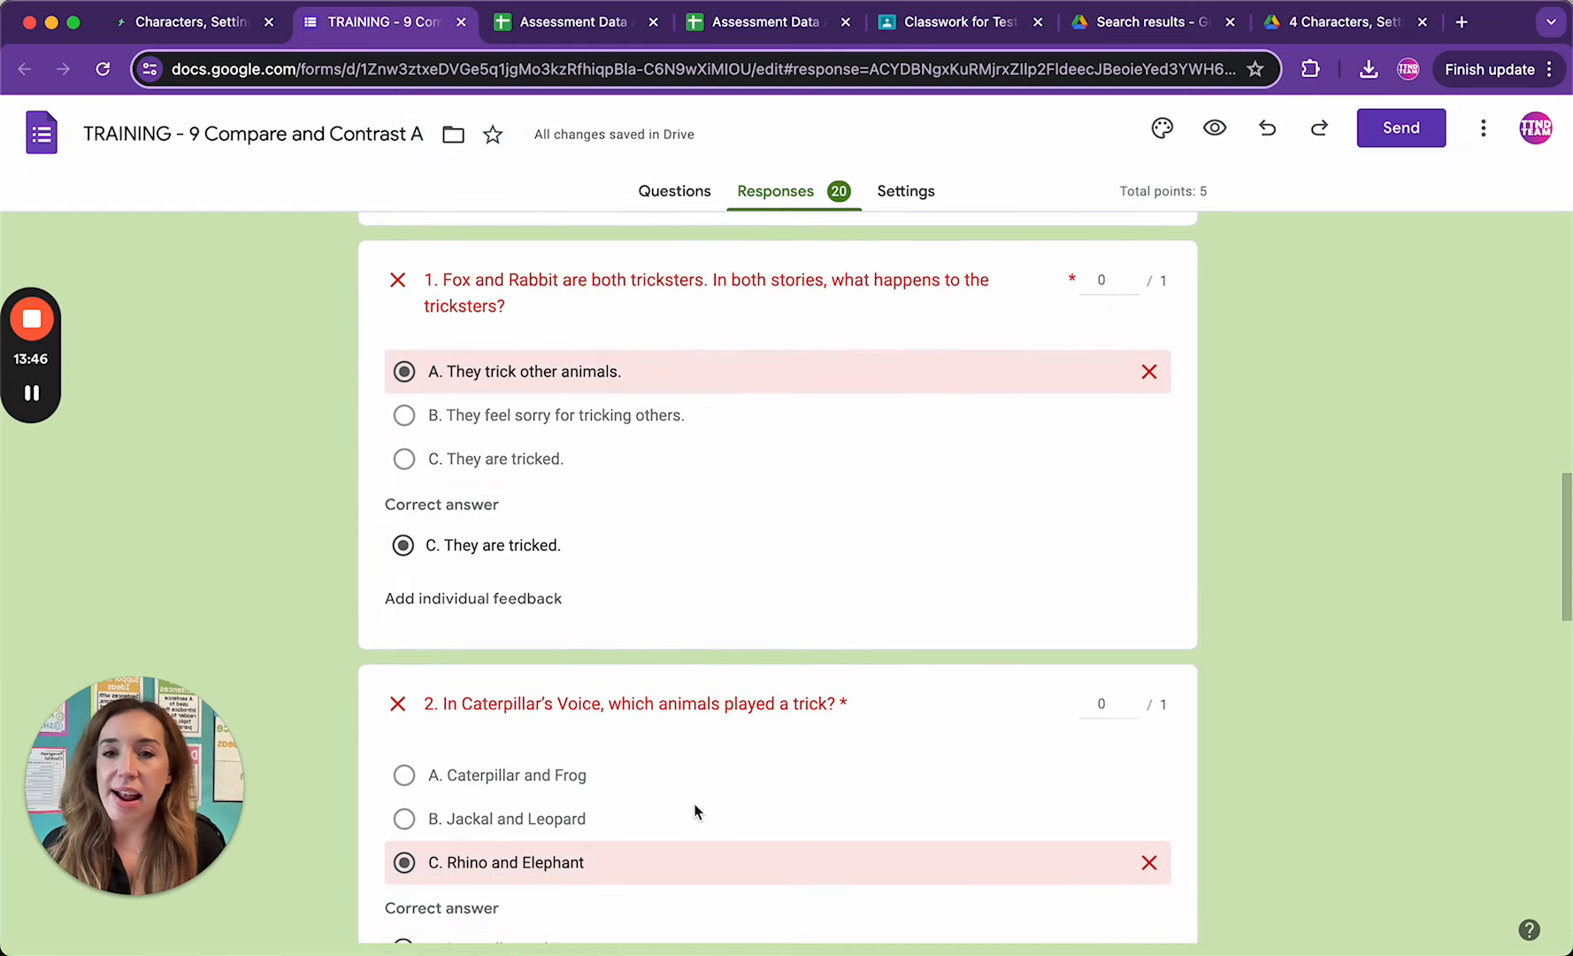
scroll(695, 811, "down", 9)
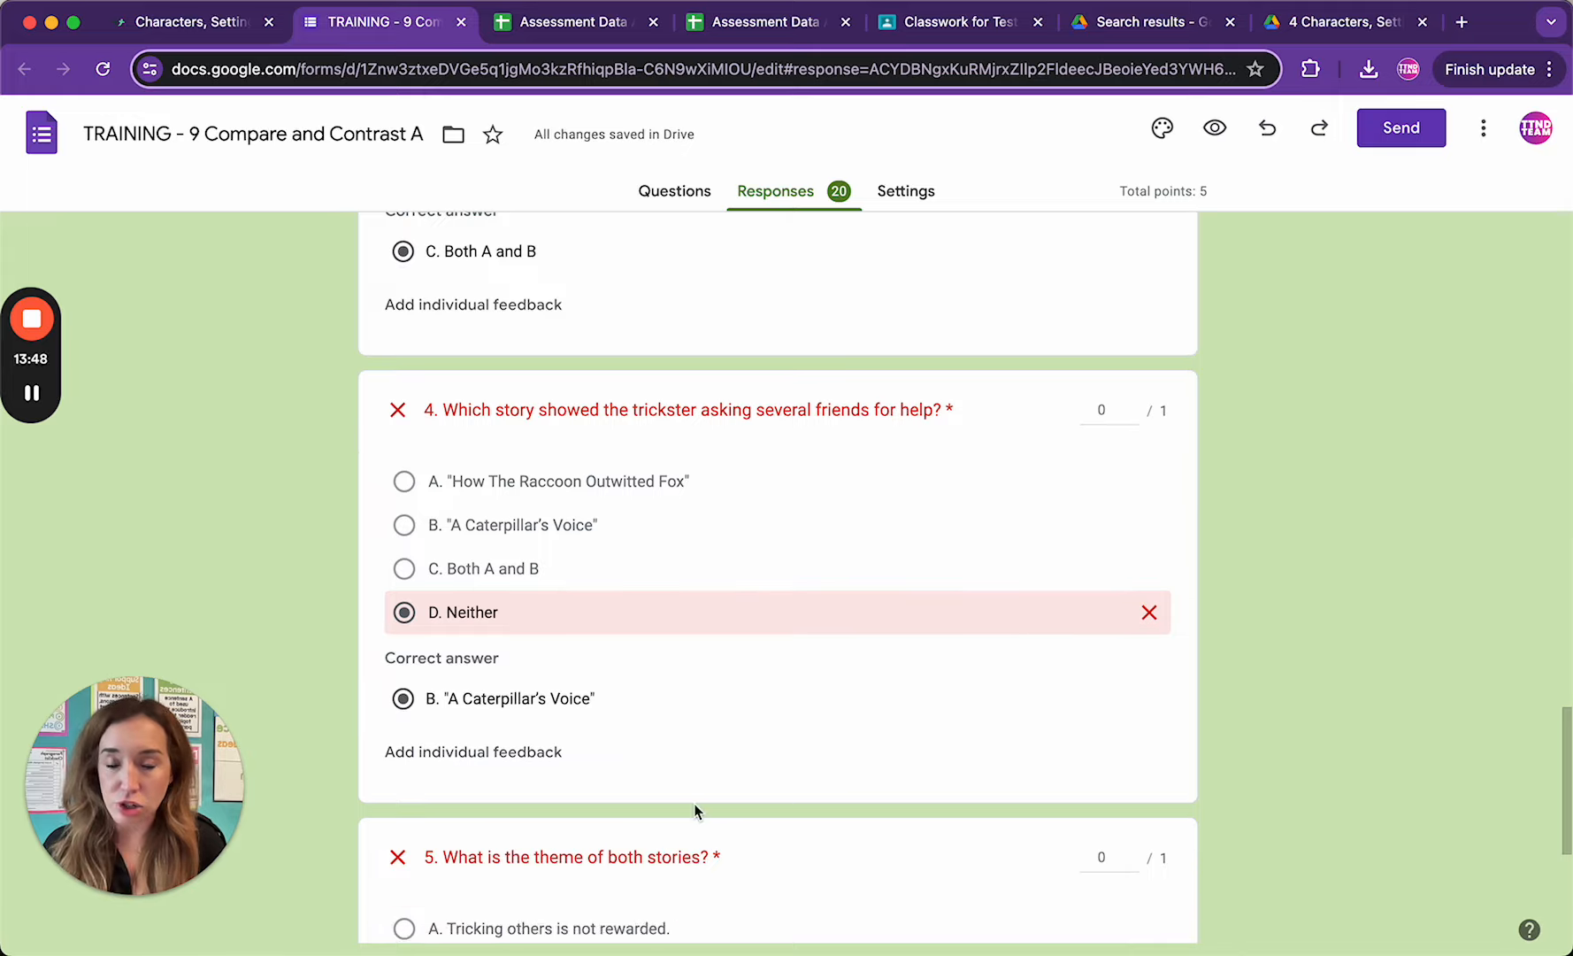
scroll(695, 810, "up", 20)
scroll(696, 810, "up", 8)
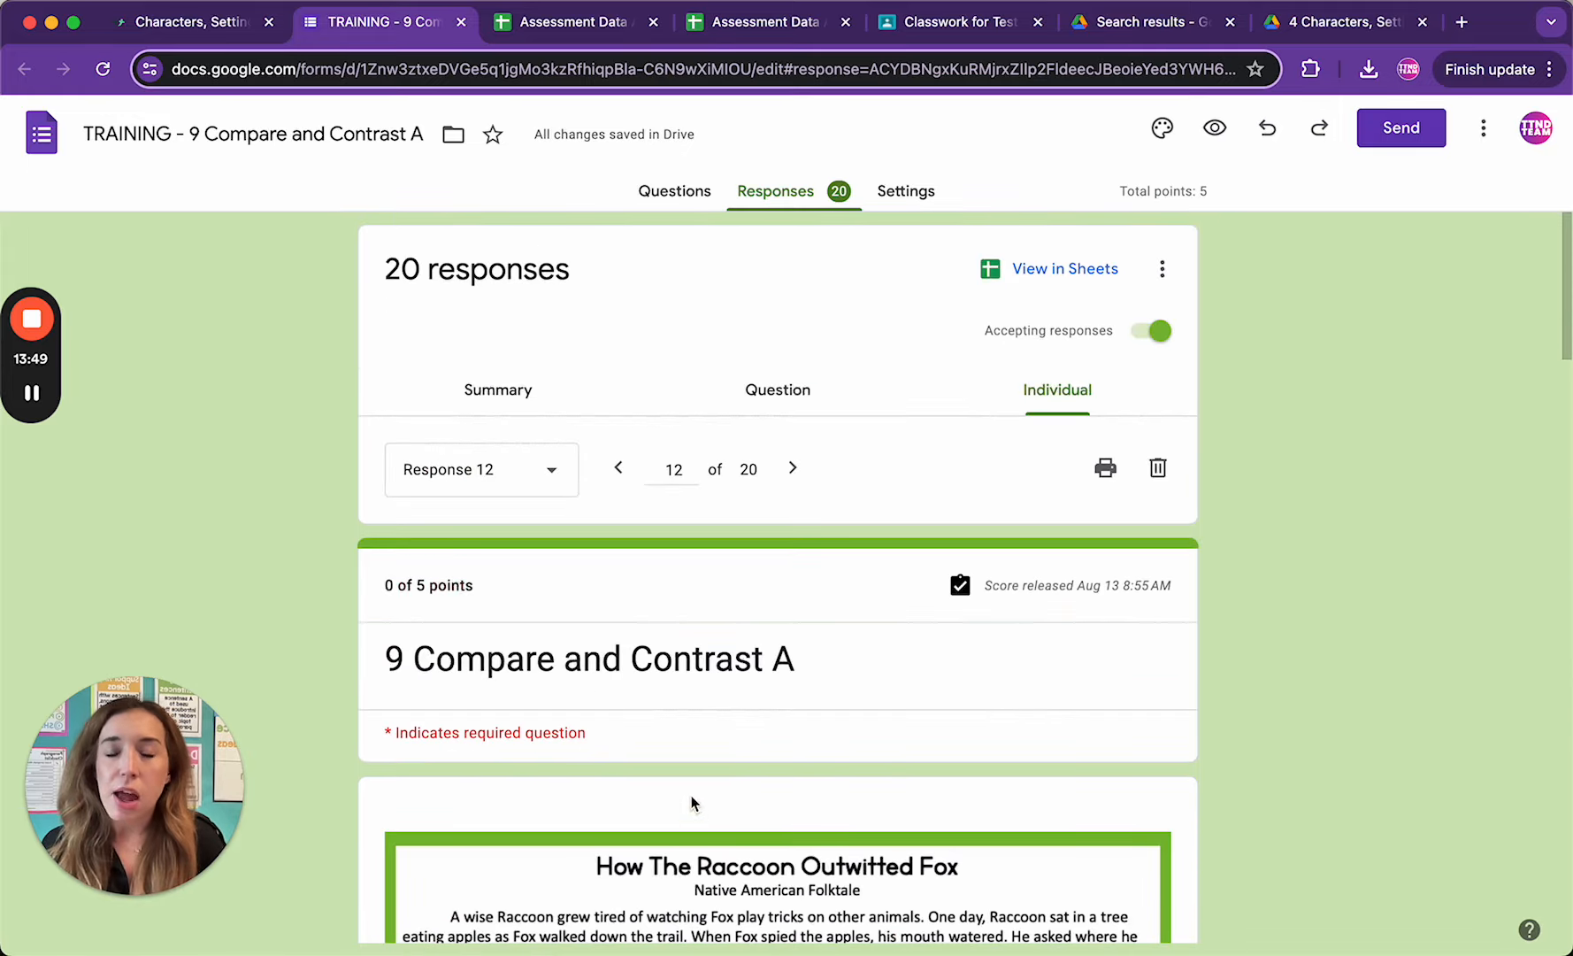
left_click(528, 36)
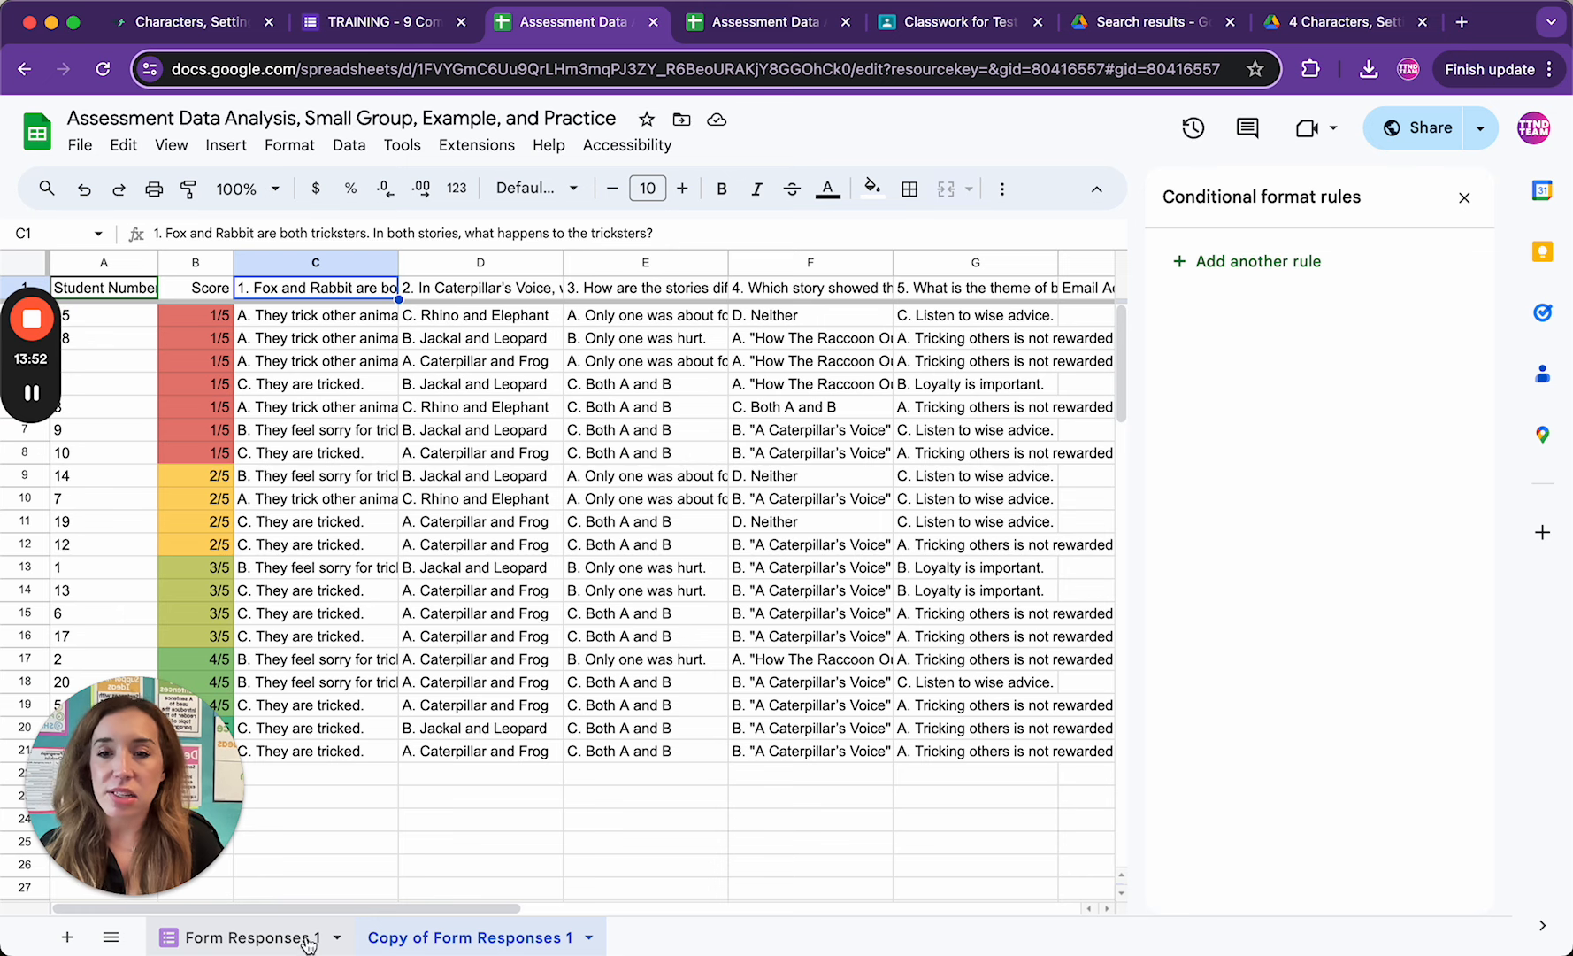
Delete the five question columns C through G from the copied responses sheet.
left_click(316, 262)
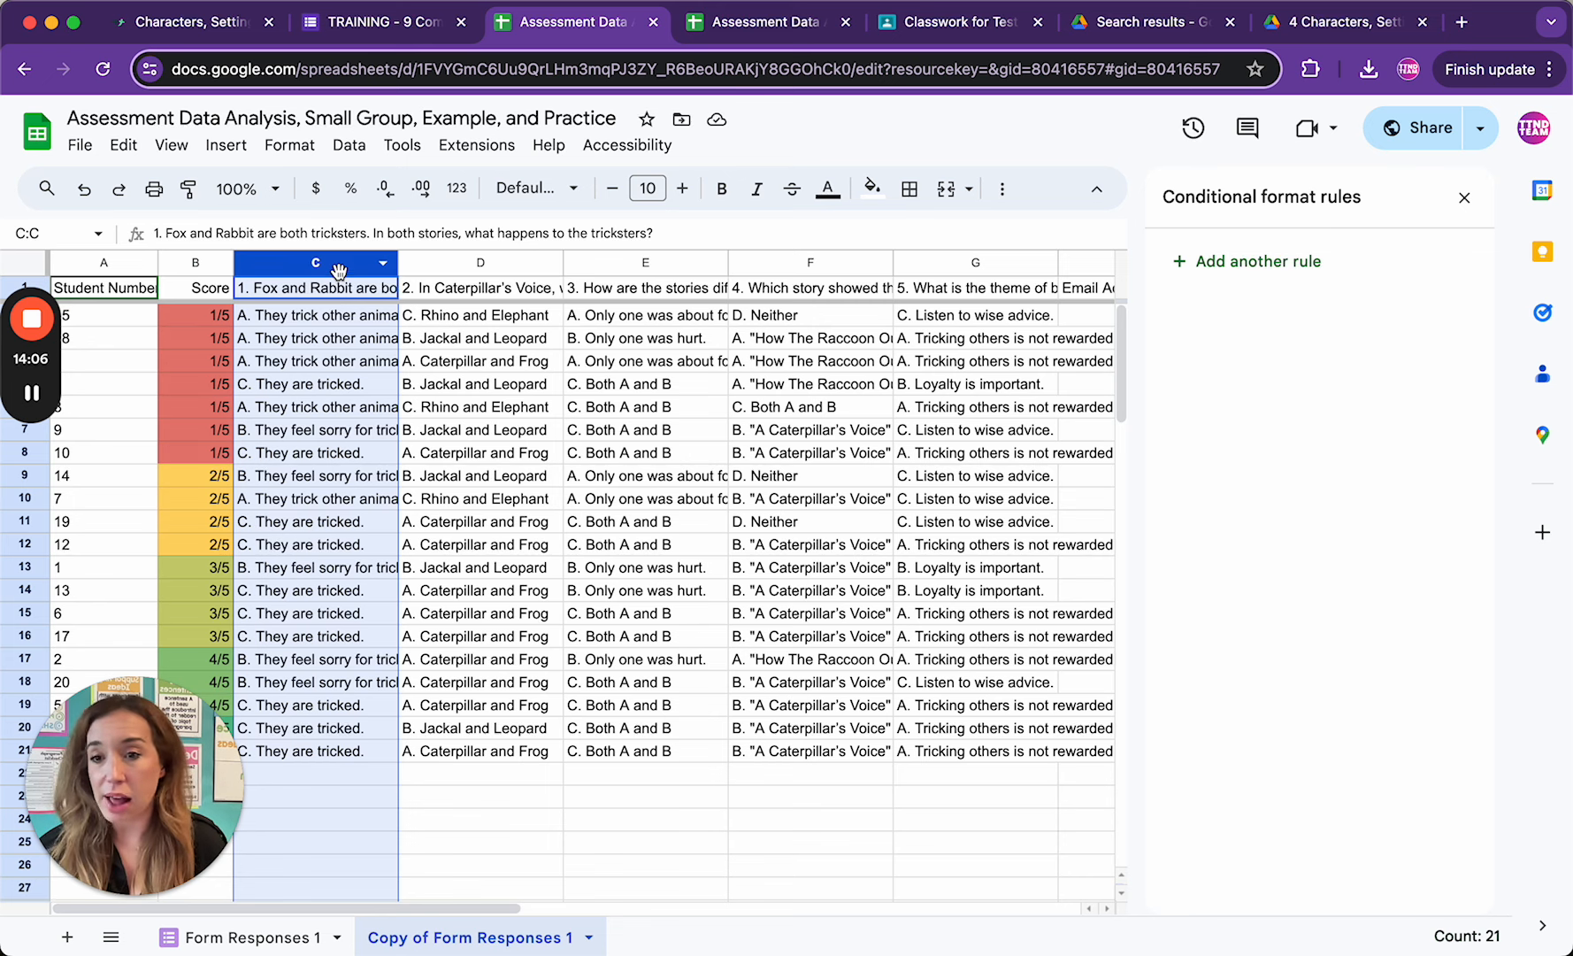
left_click(953, 264, "shift")
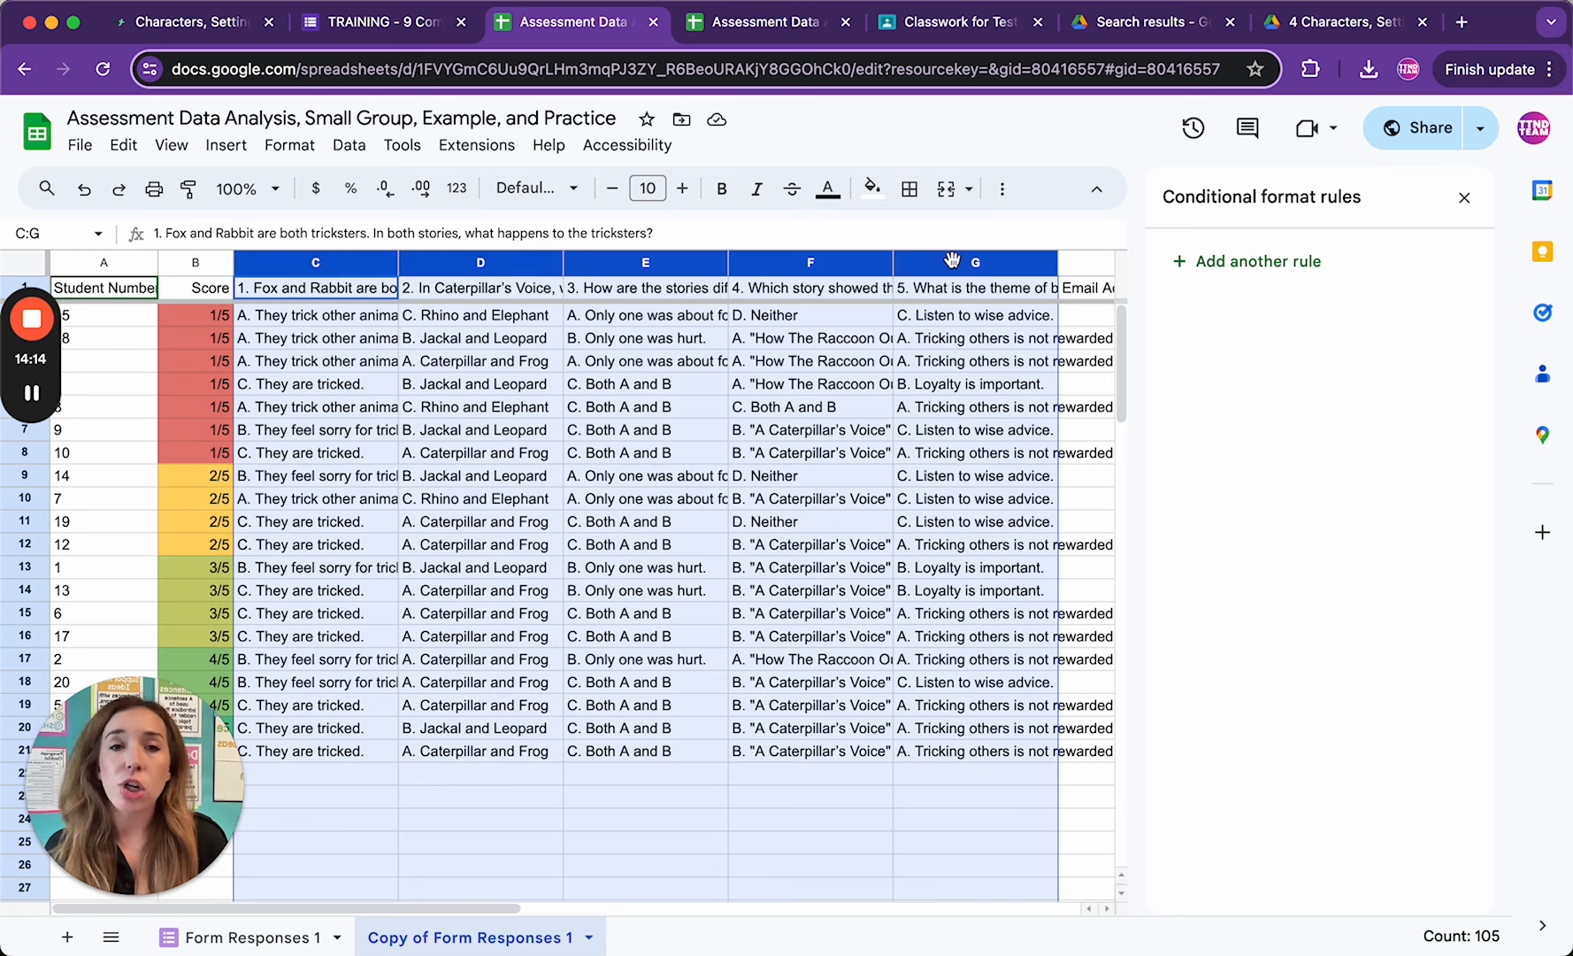
right_click(956, 269)
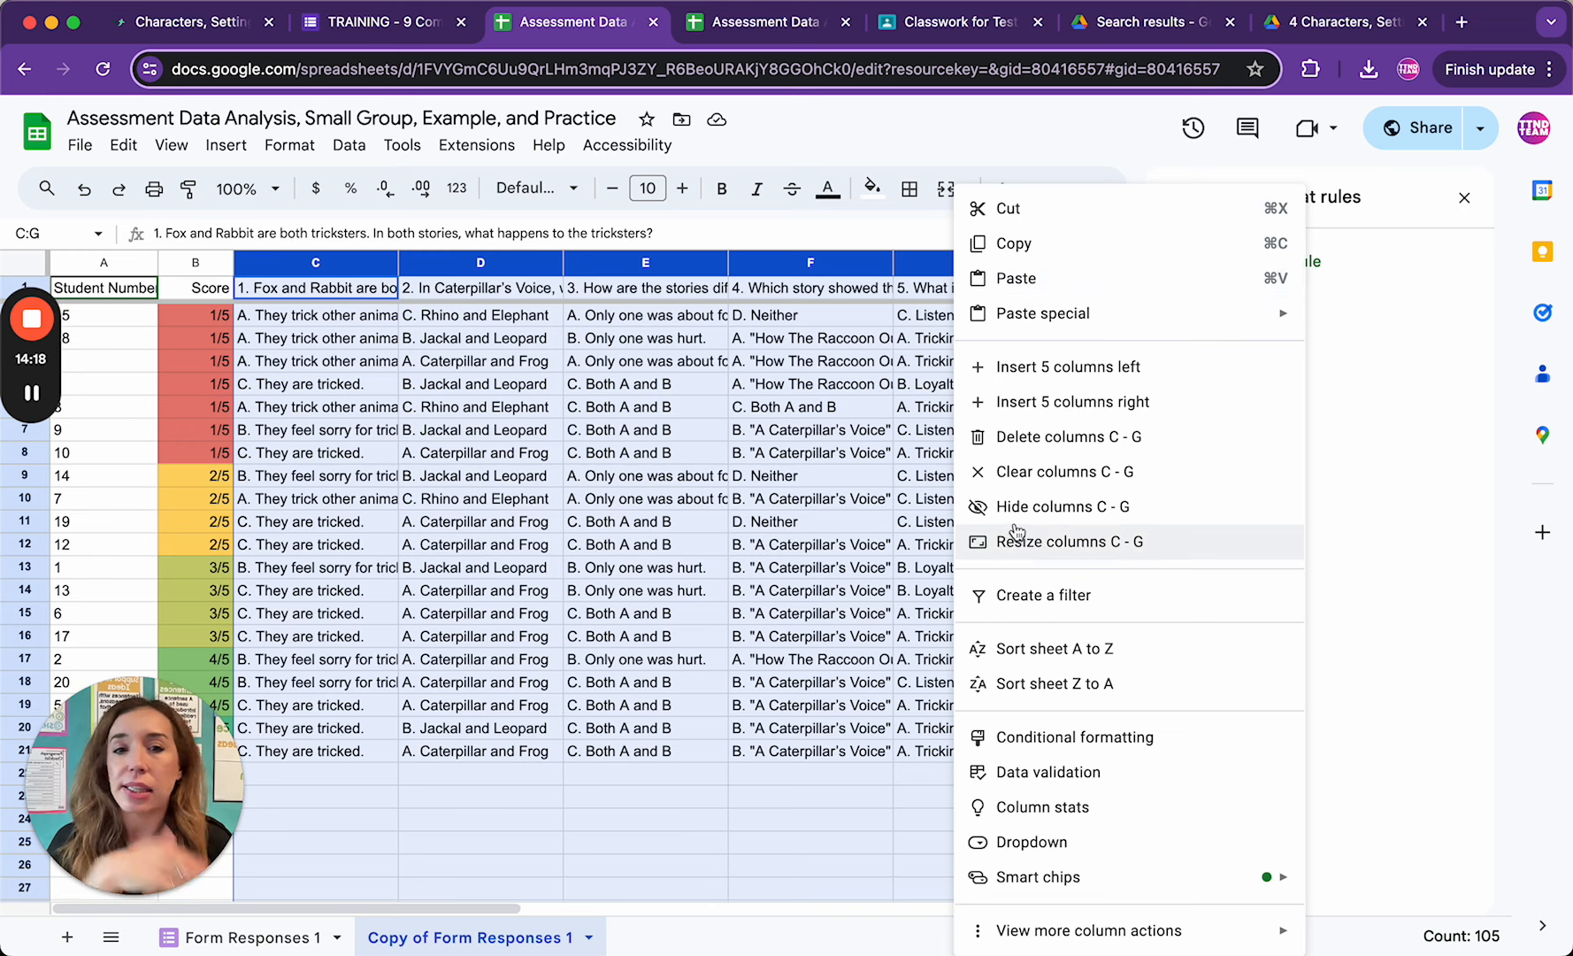
left_click(1032, 450)
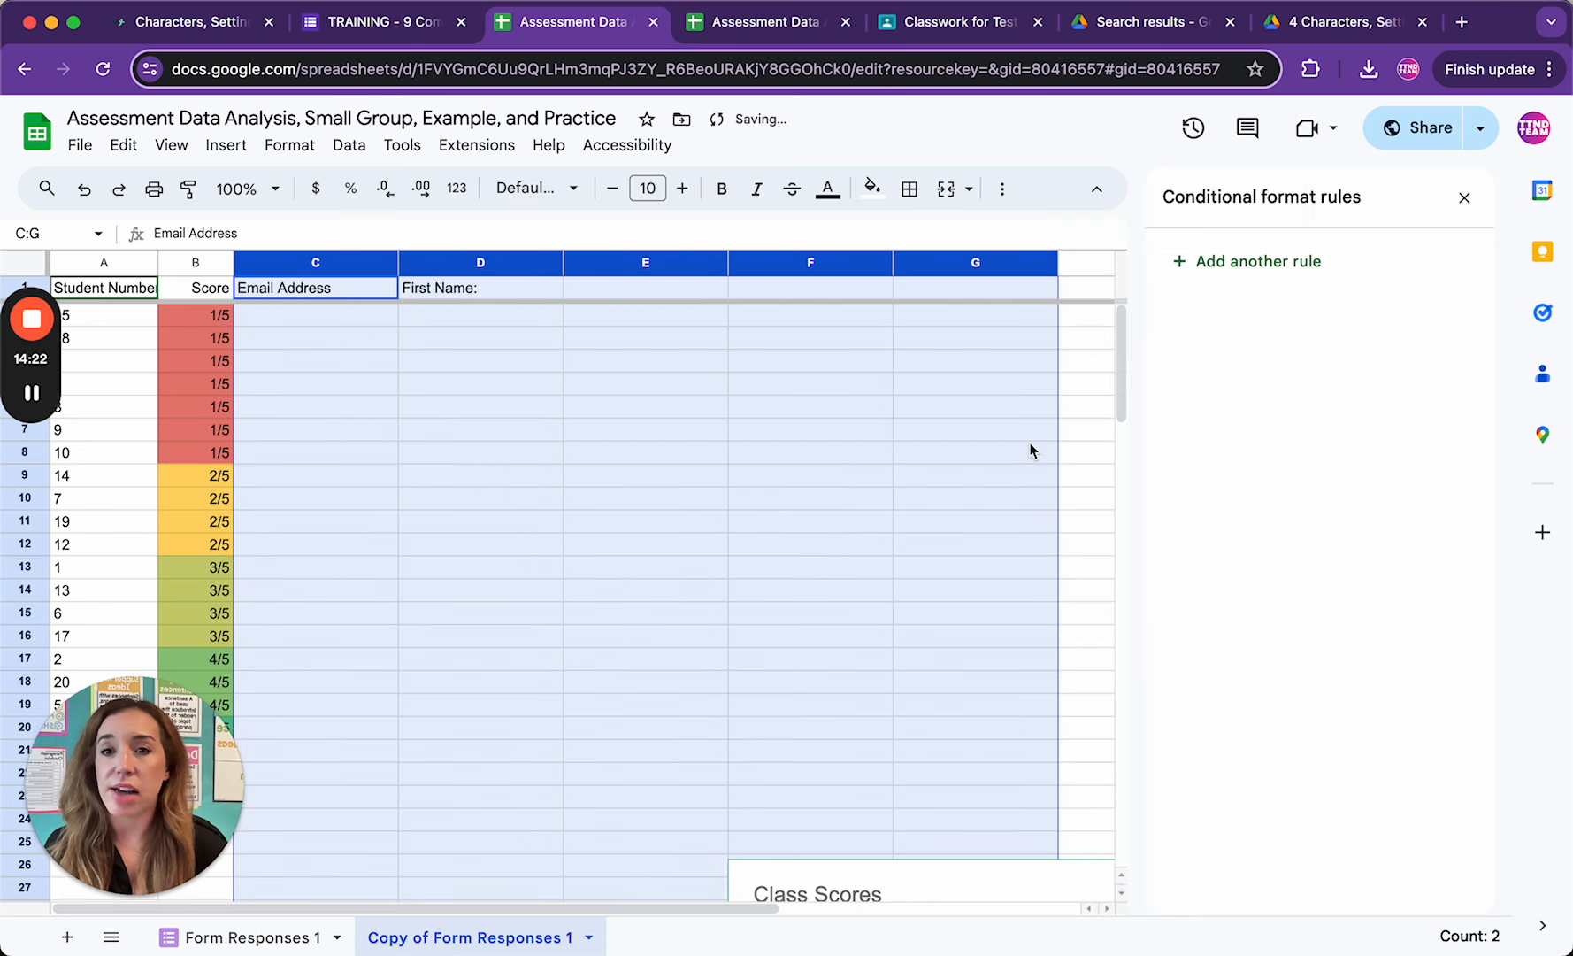
left_click(600, 437)
Delete the Email Address and First Name columns from the copied responses sheet.
left_click(293, 270)
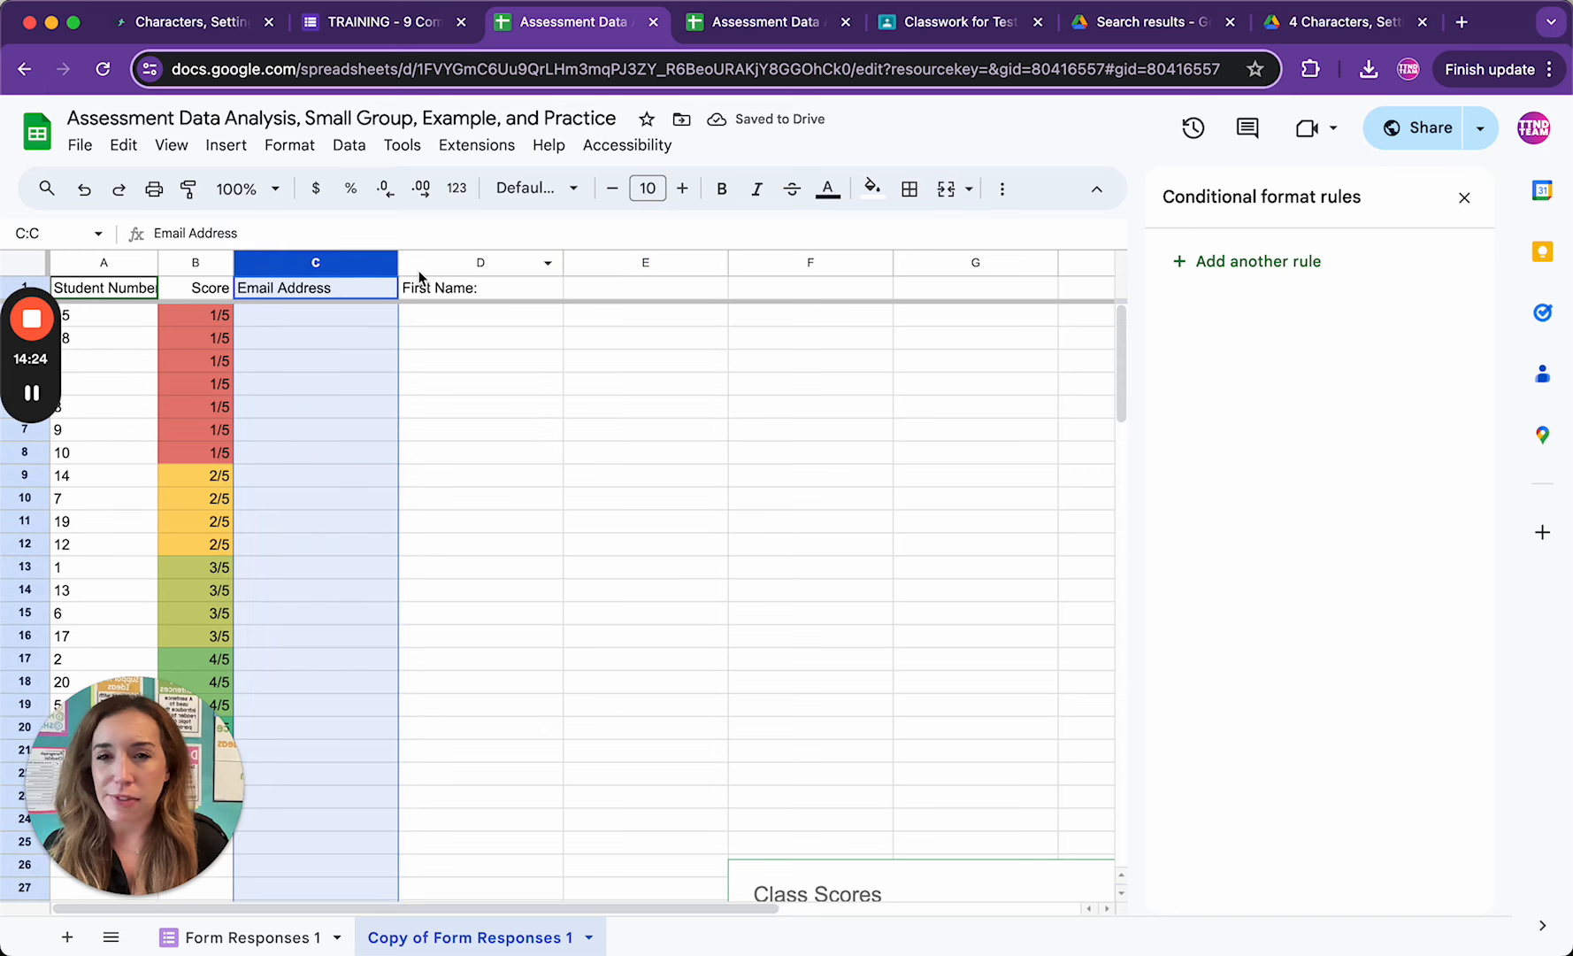
left_click(418, 267, "shift")
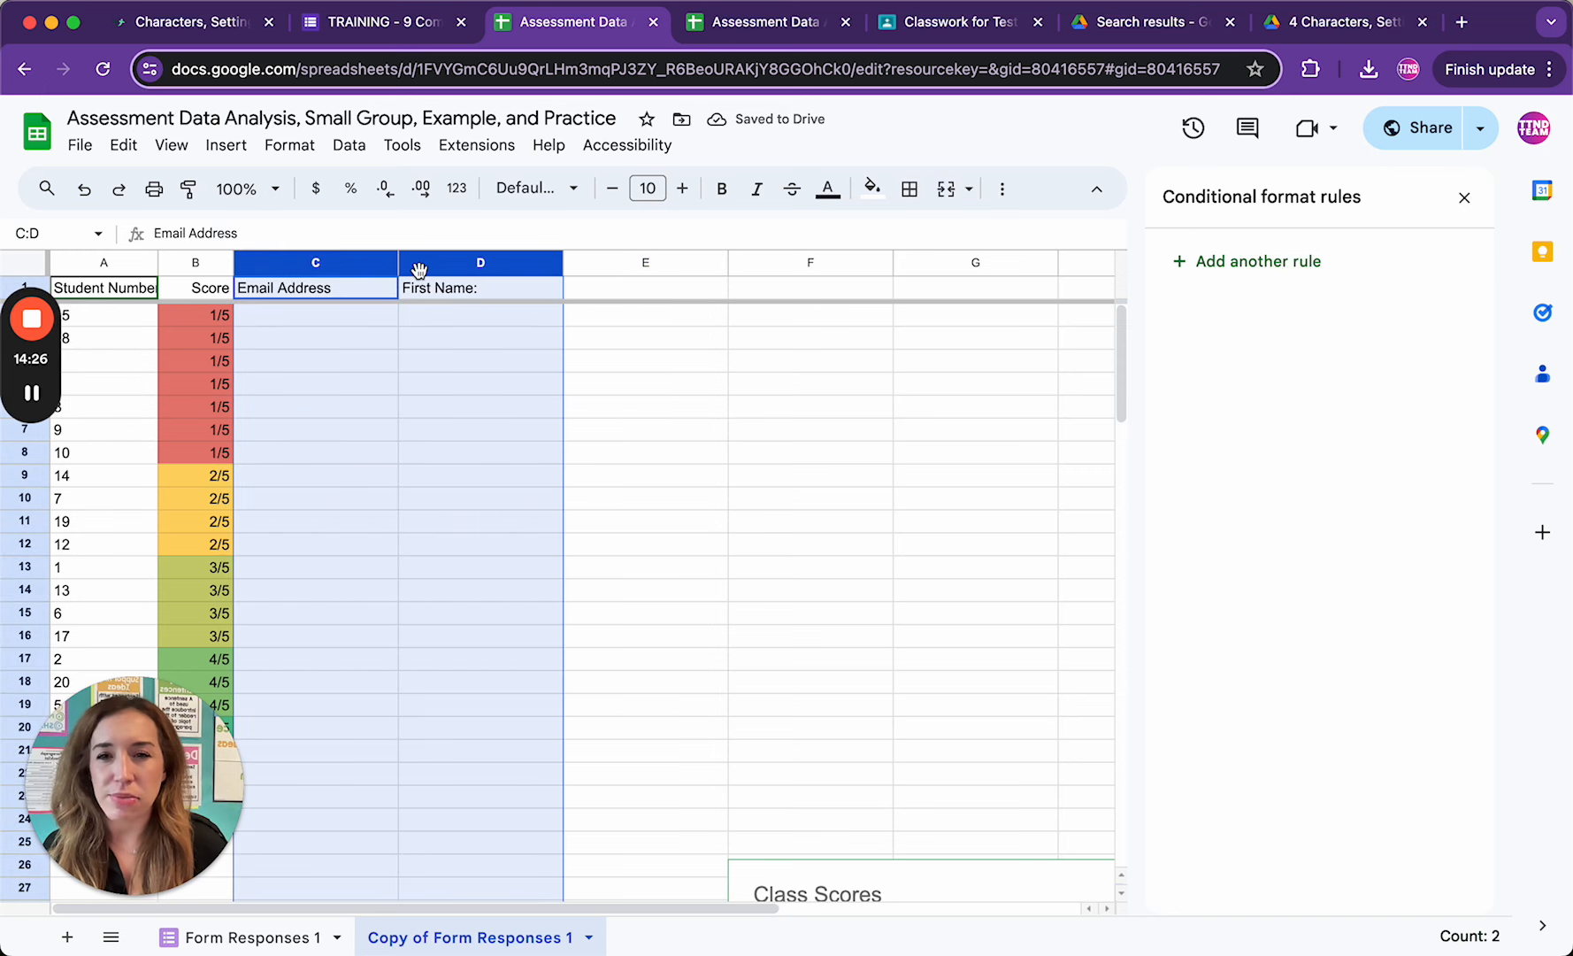
right_click(419, 268)
left_click(535, 437)
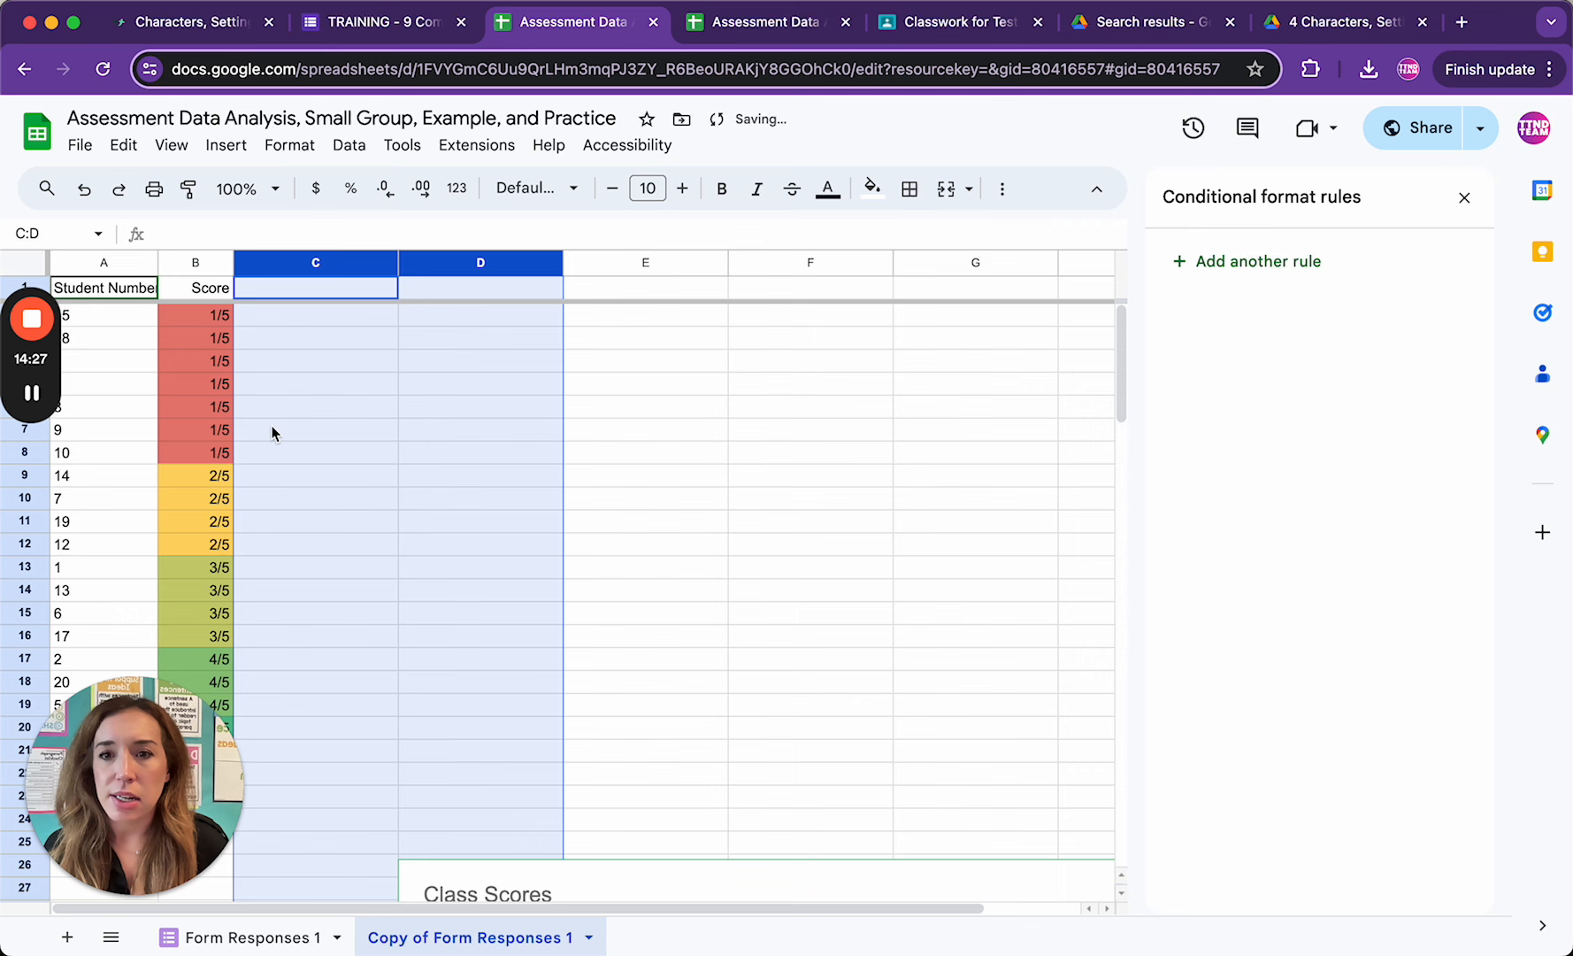
left_click(403, 390)
Center-align the Student Number and Score columns of the copied responses sheet.
left_click_drag(139, 789, 425, 810)
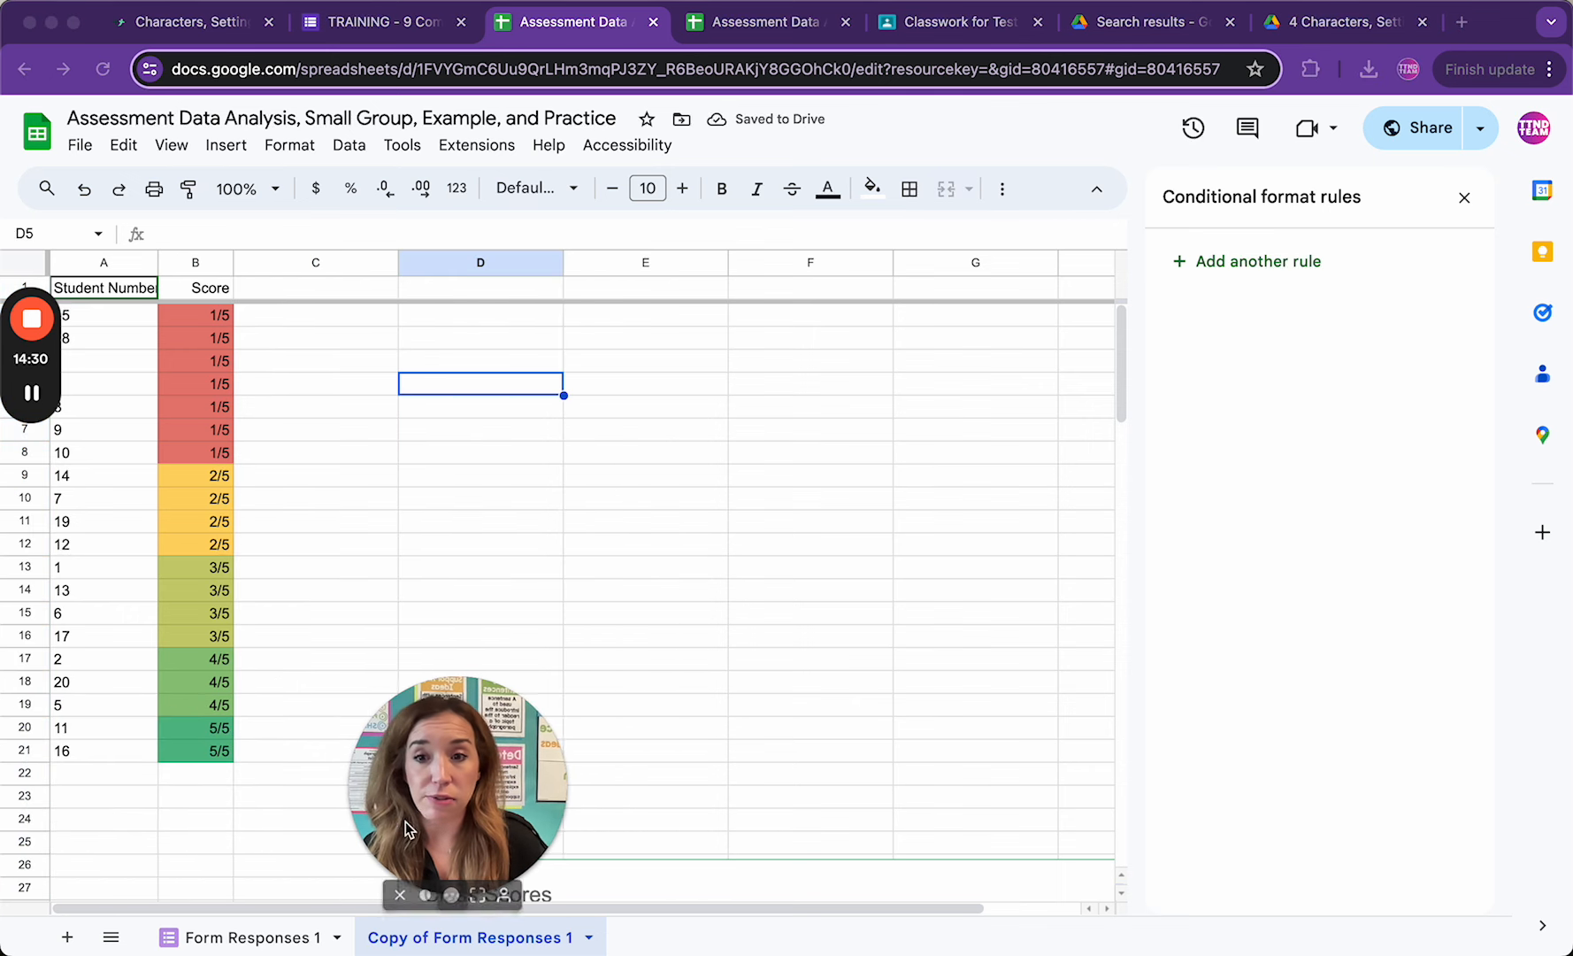
left_click(125, 262)
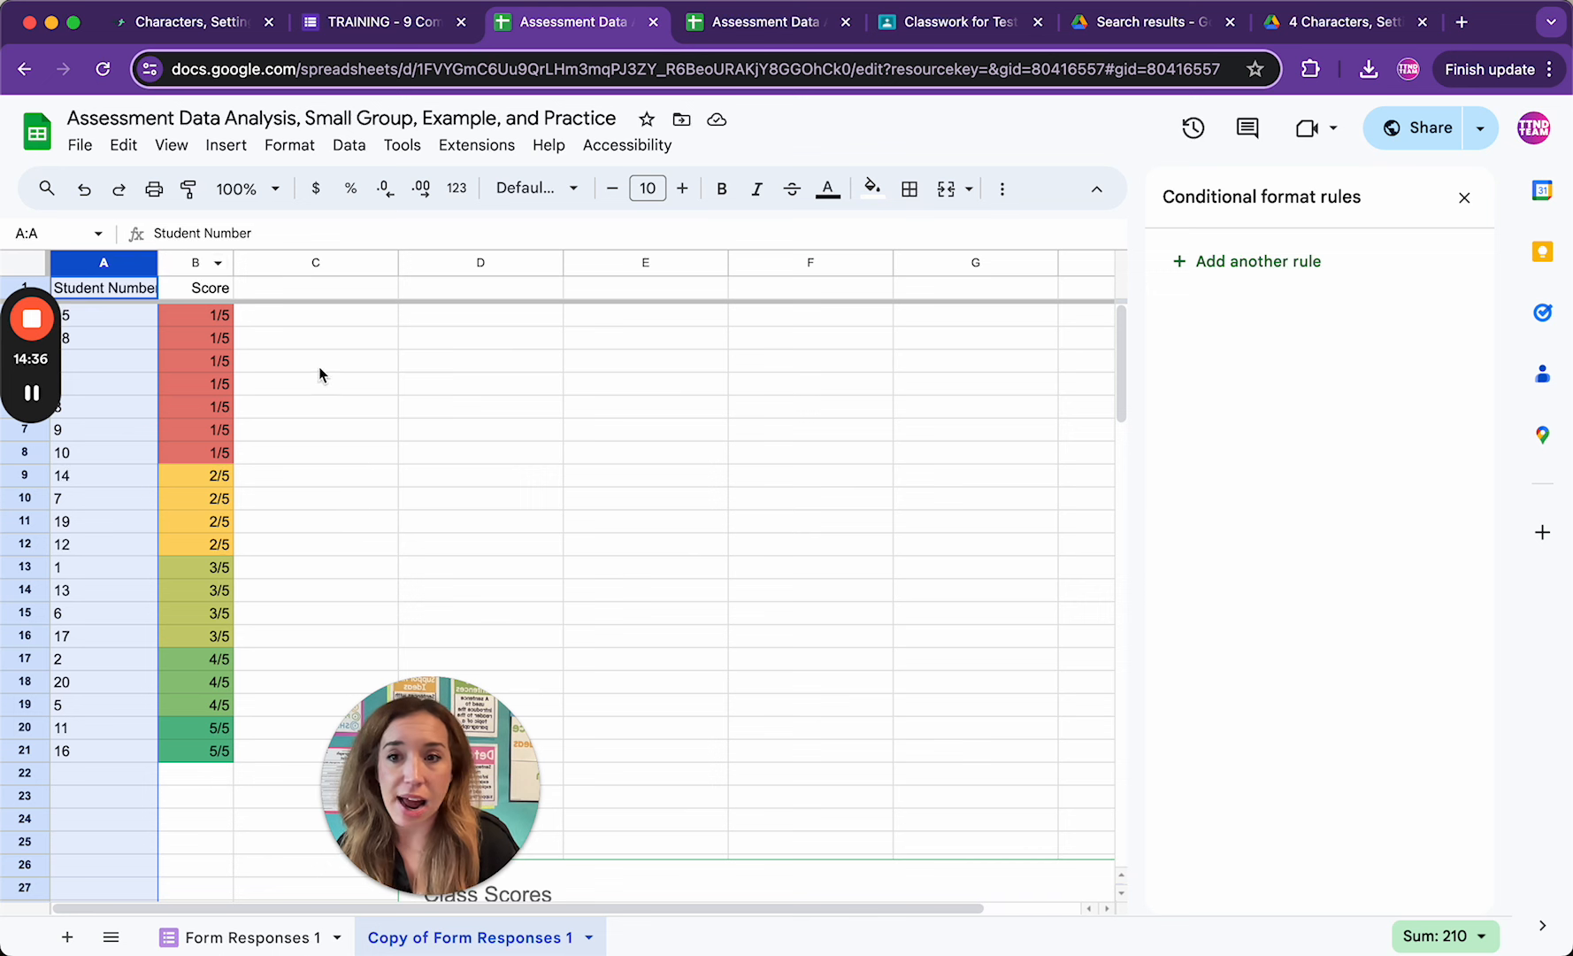
left_click(196, 259, "shift")
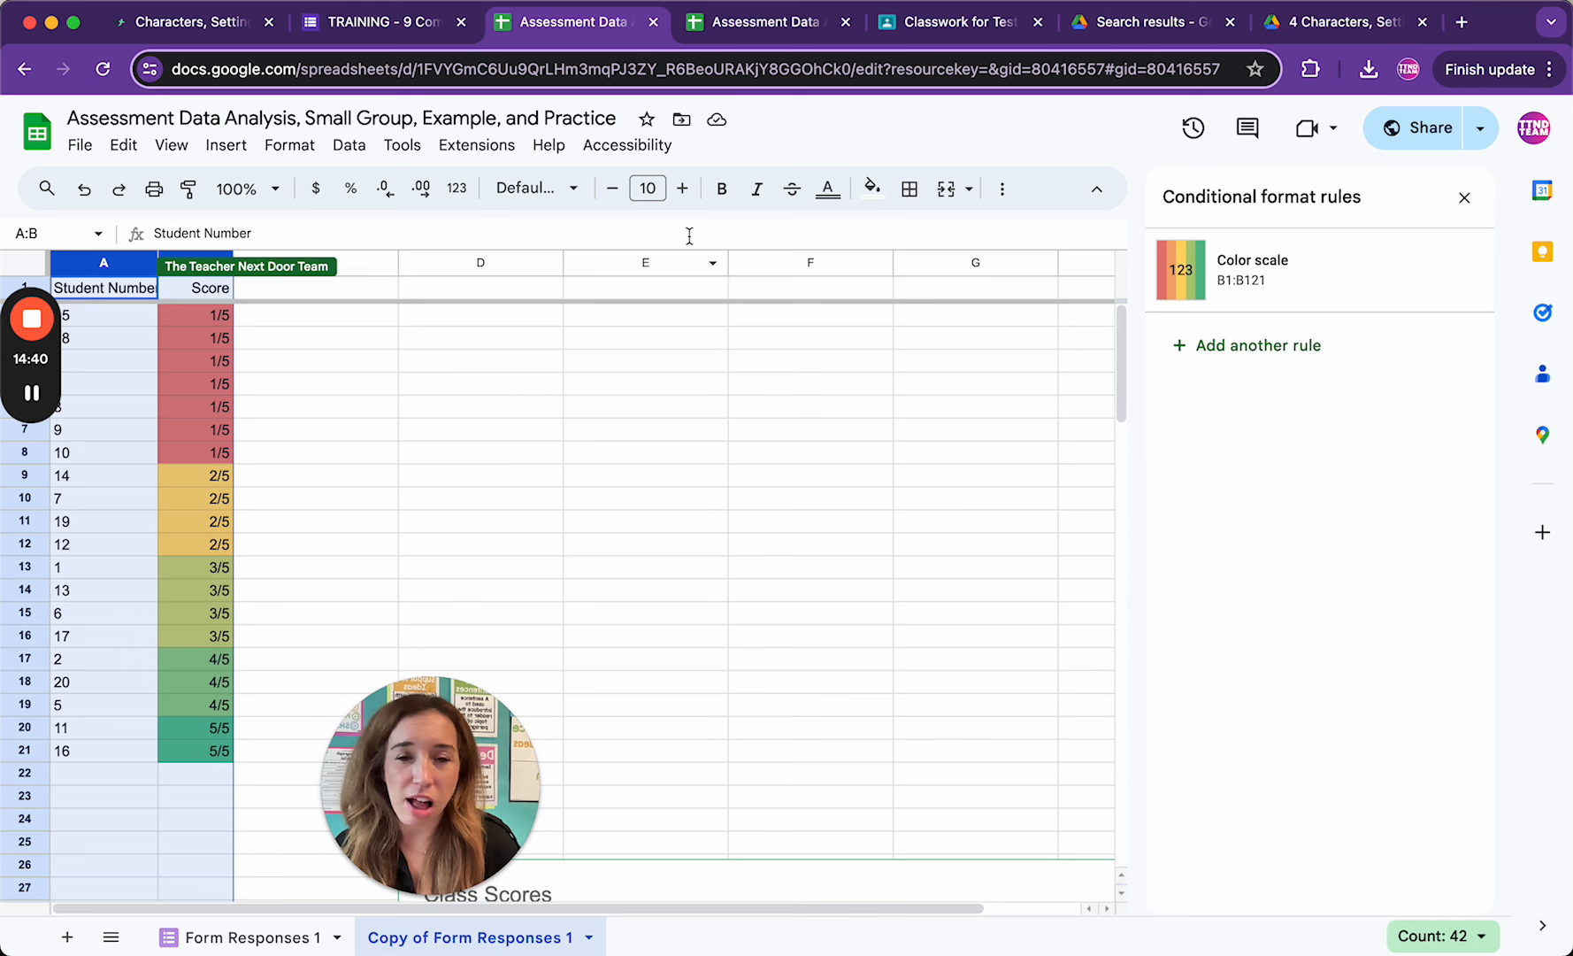
left_click(1009, 192)
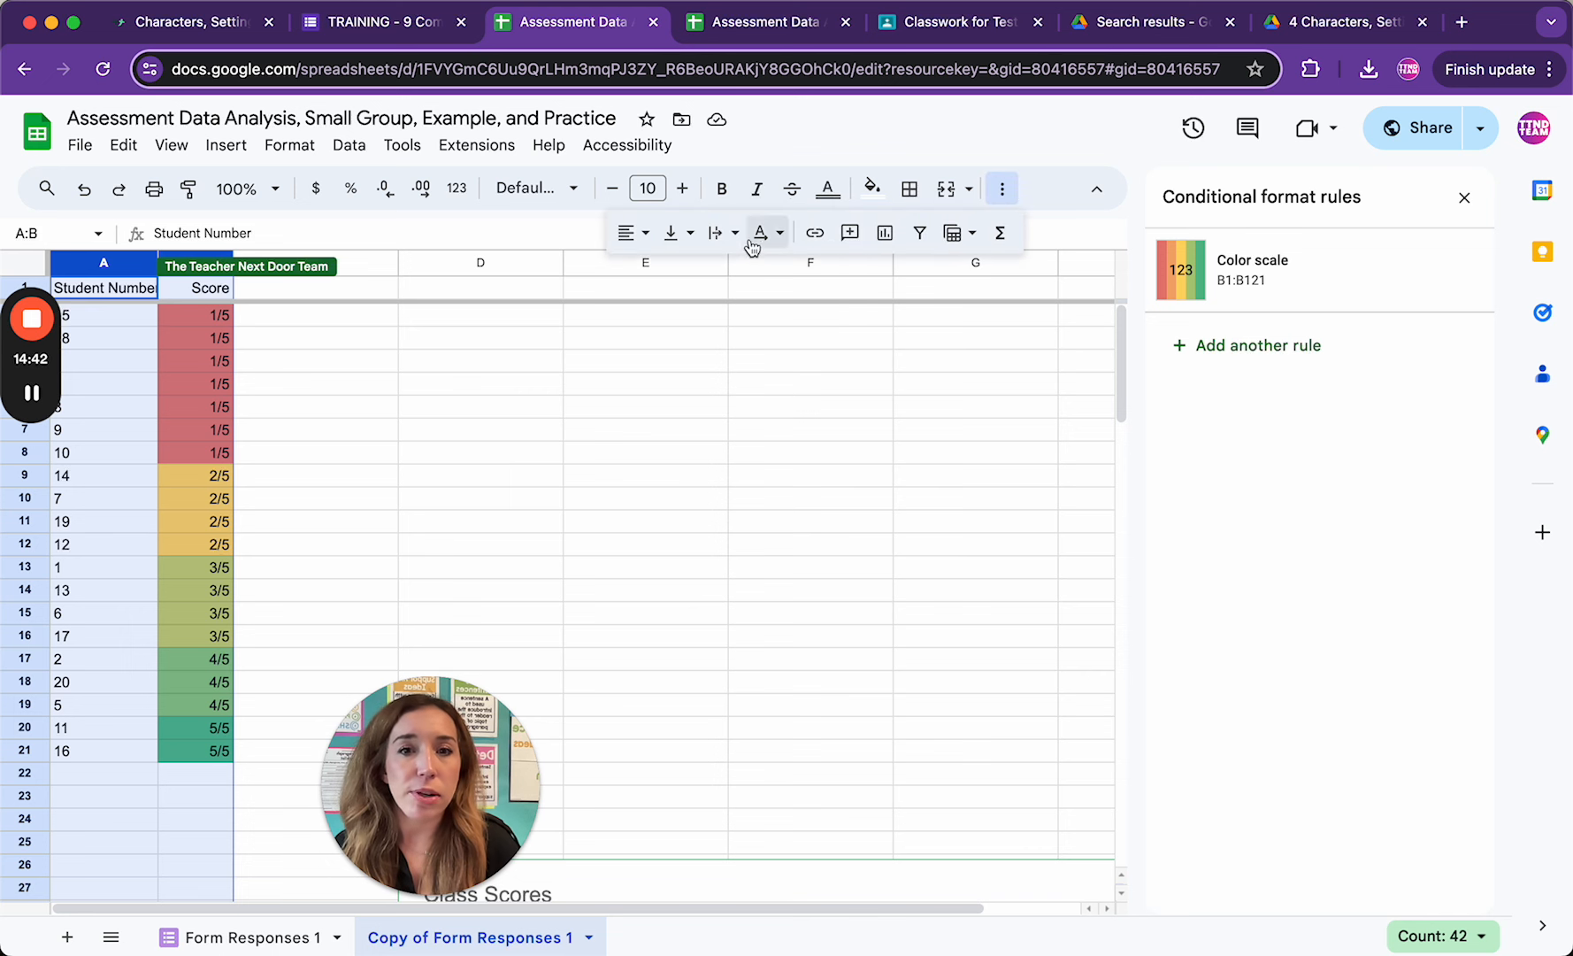
left_click(634, 233)
left_click(664, 280)
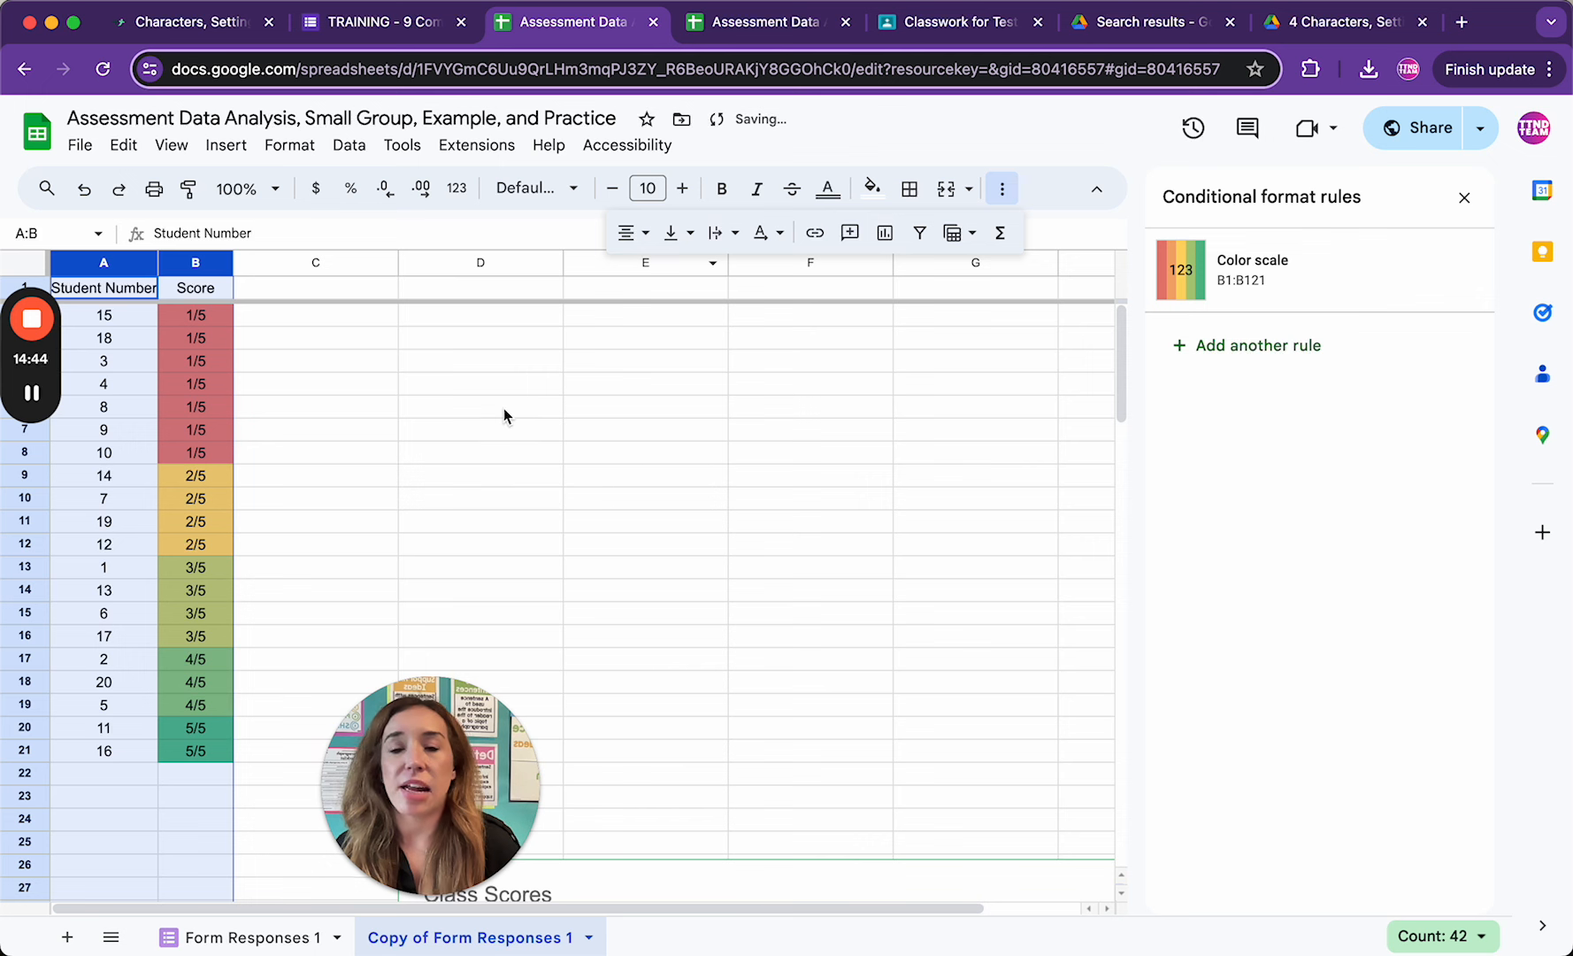
left_click(426, 584)
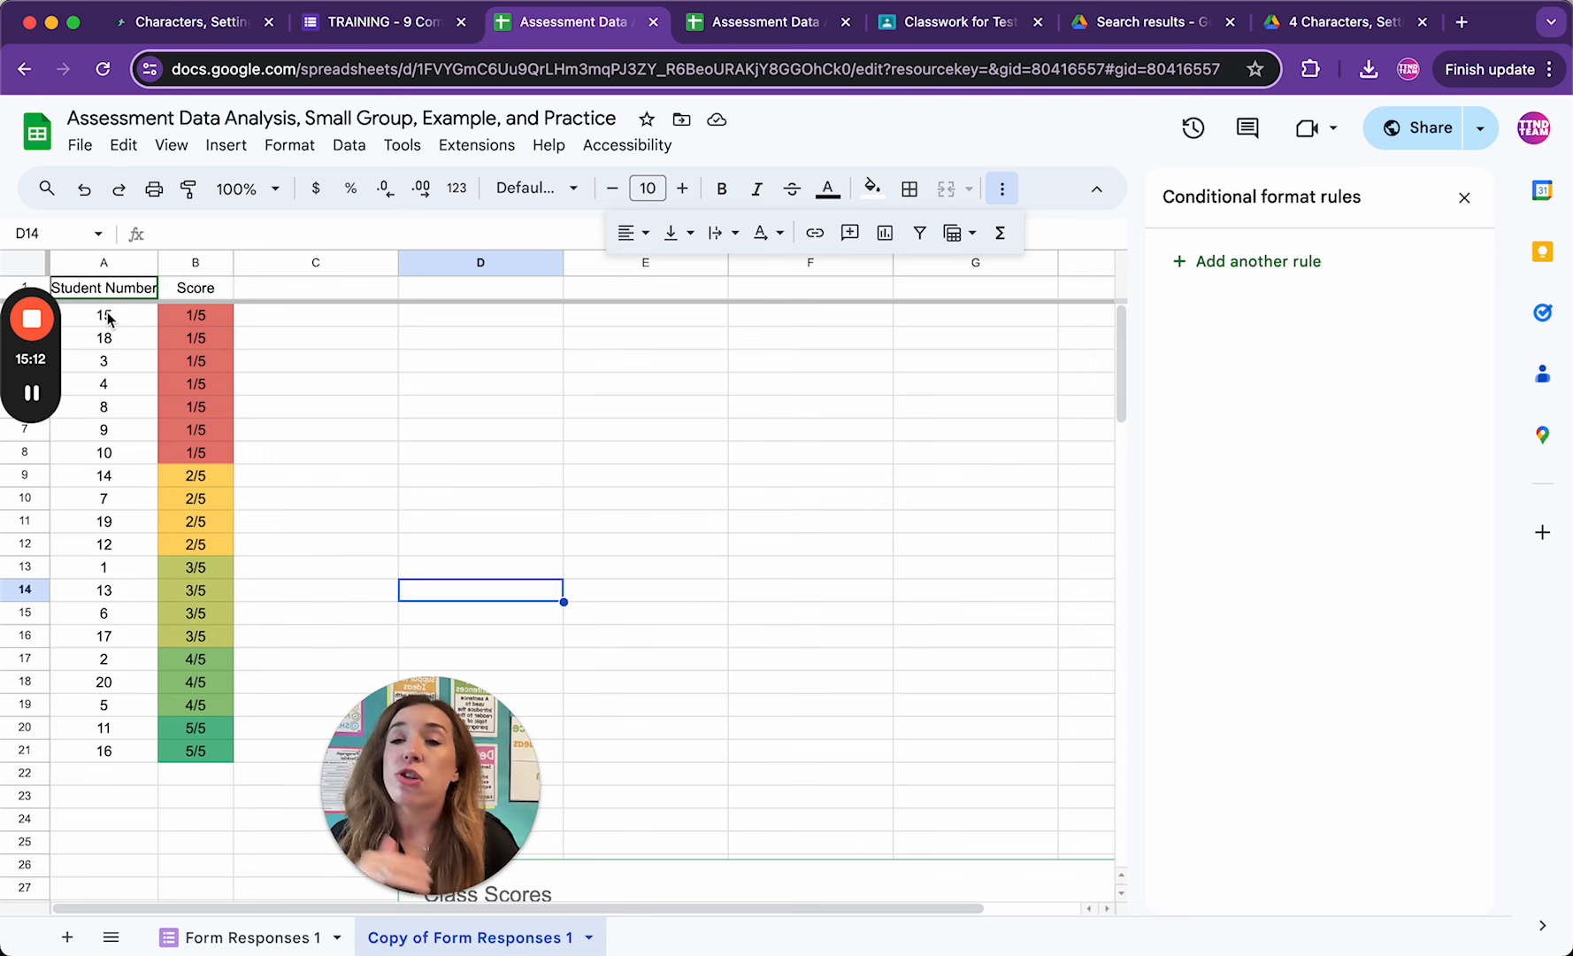
Add an outer border around the first small group of students and scores, A2:B6.
left_click_drag(105, 315, 205, 438)
left_click(138, 326)
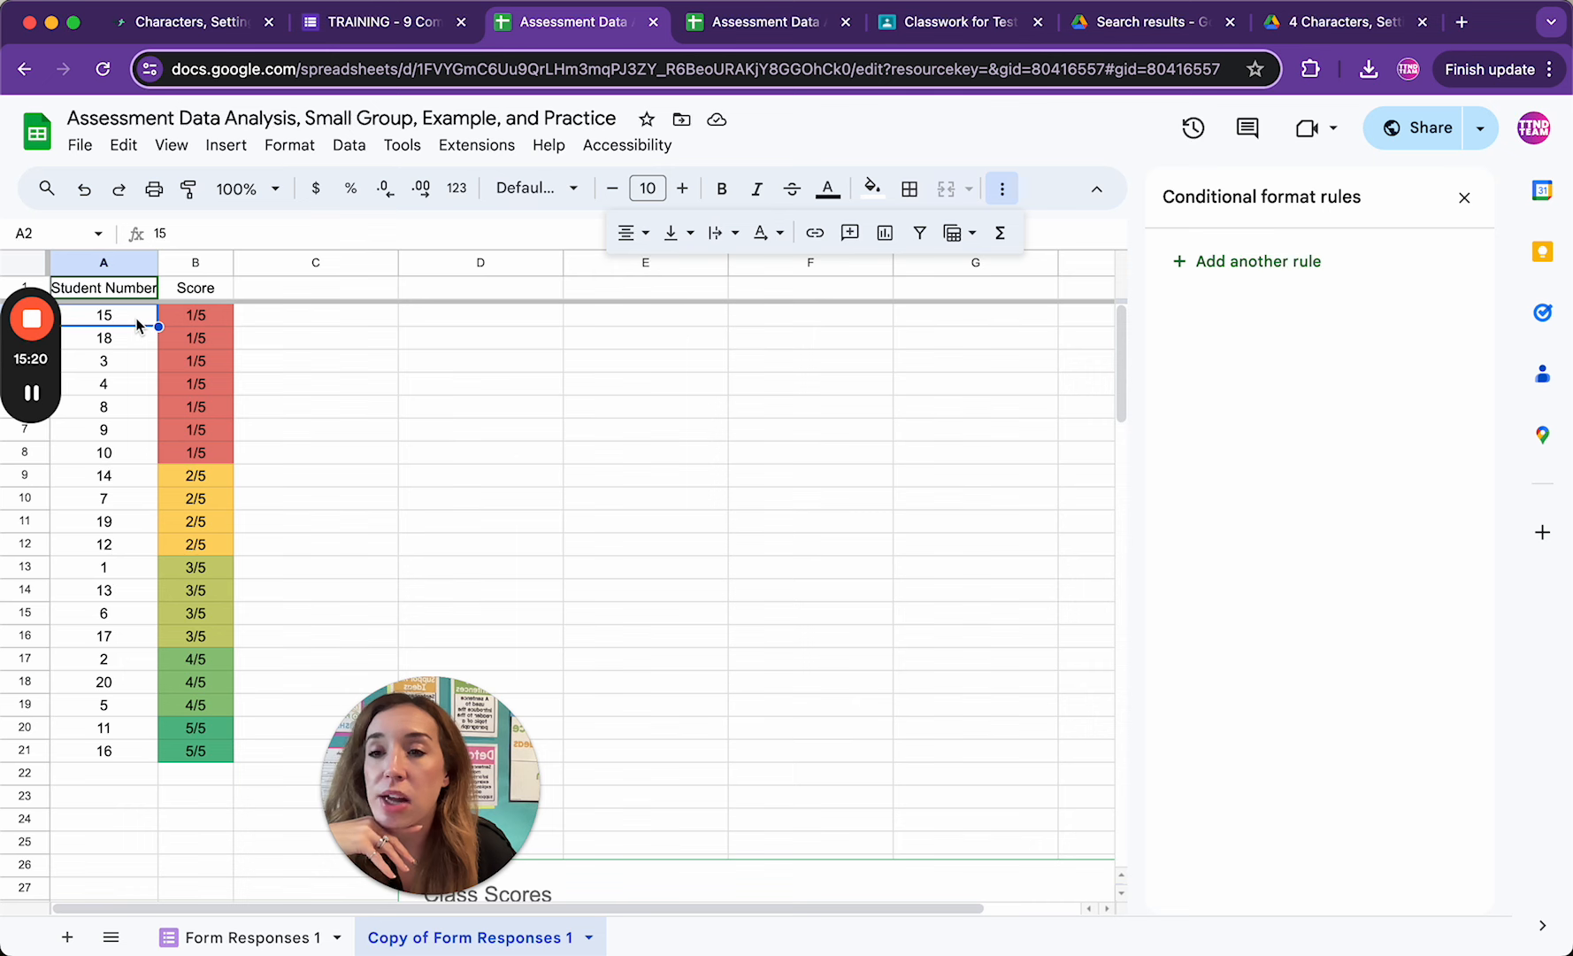
left_click_drag(138, 326, 134, 413)
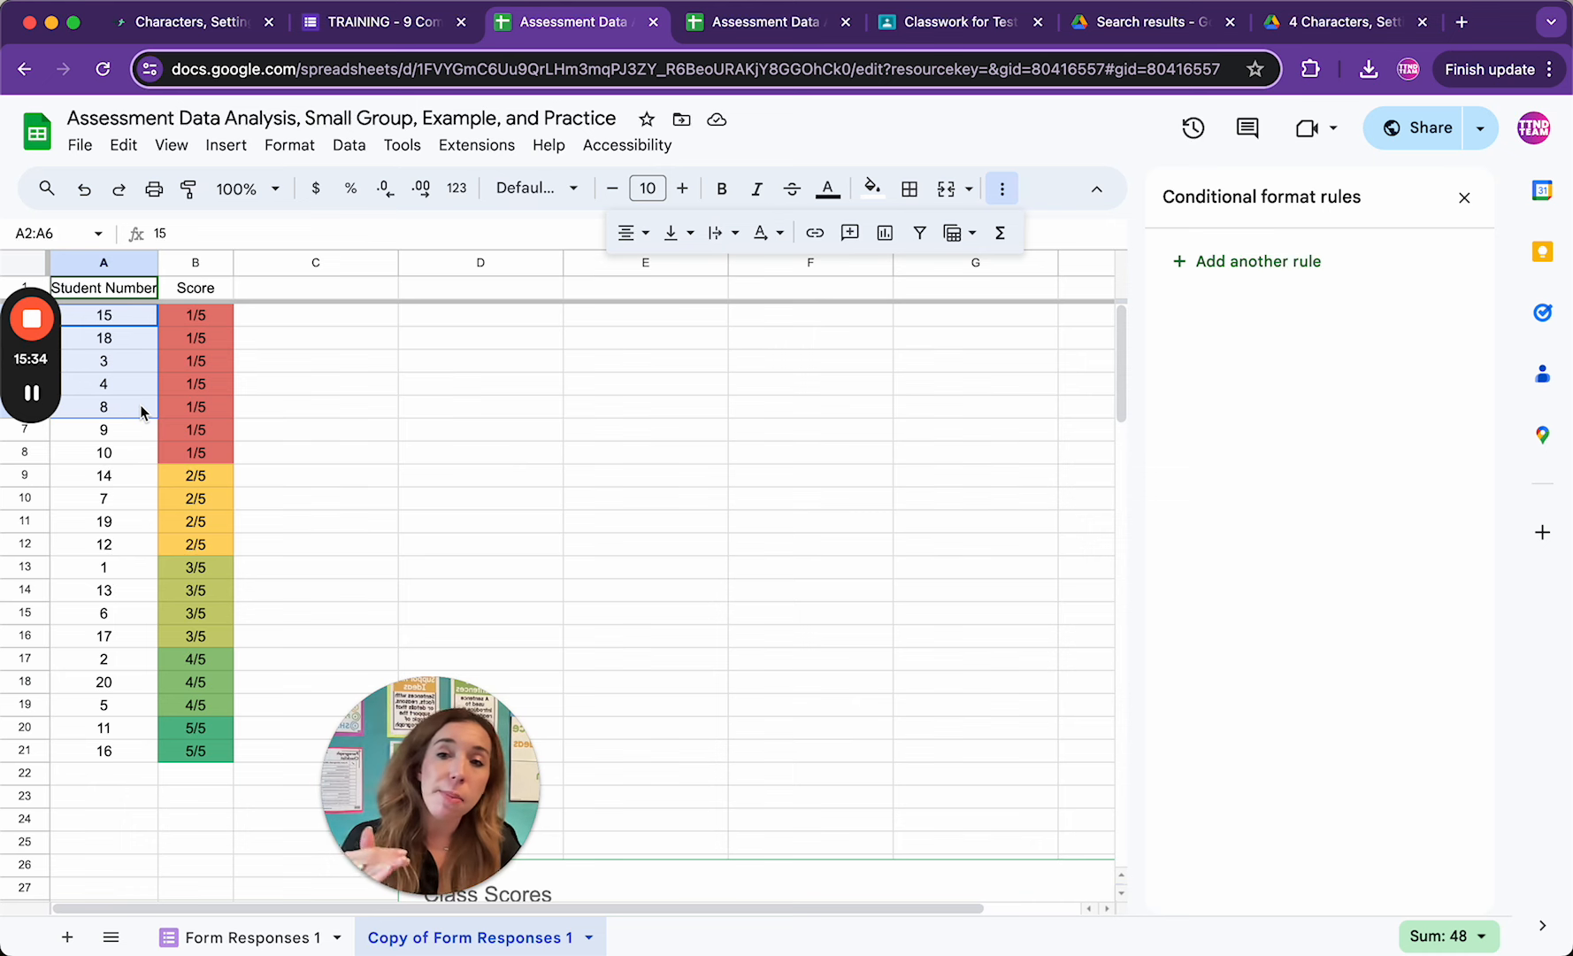
left_click(165, 405, "shift")
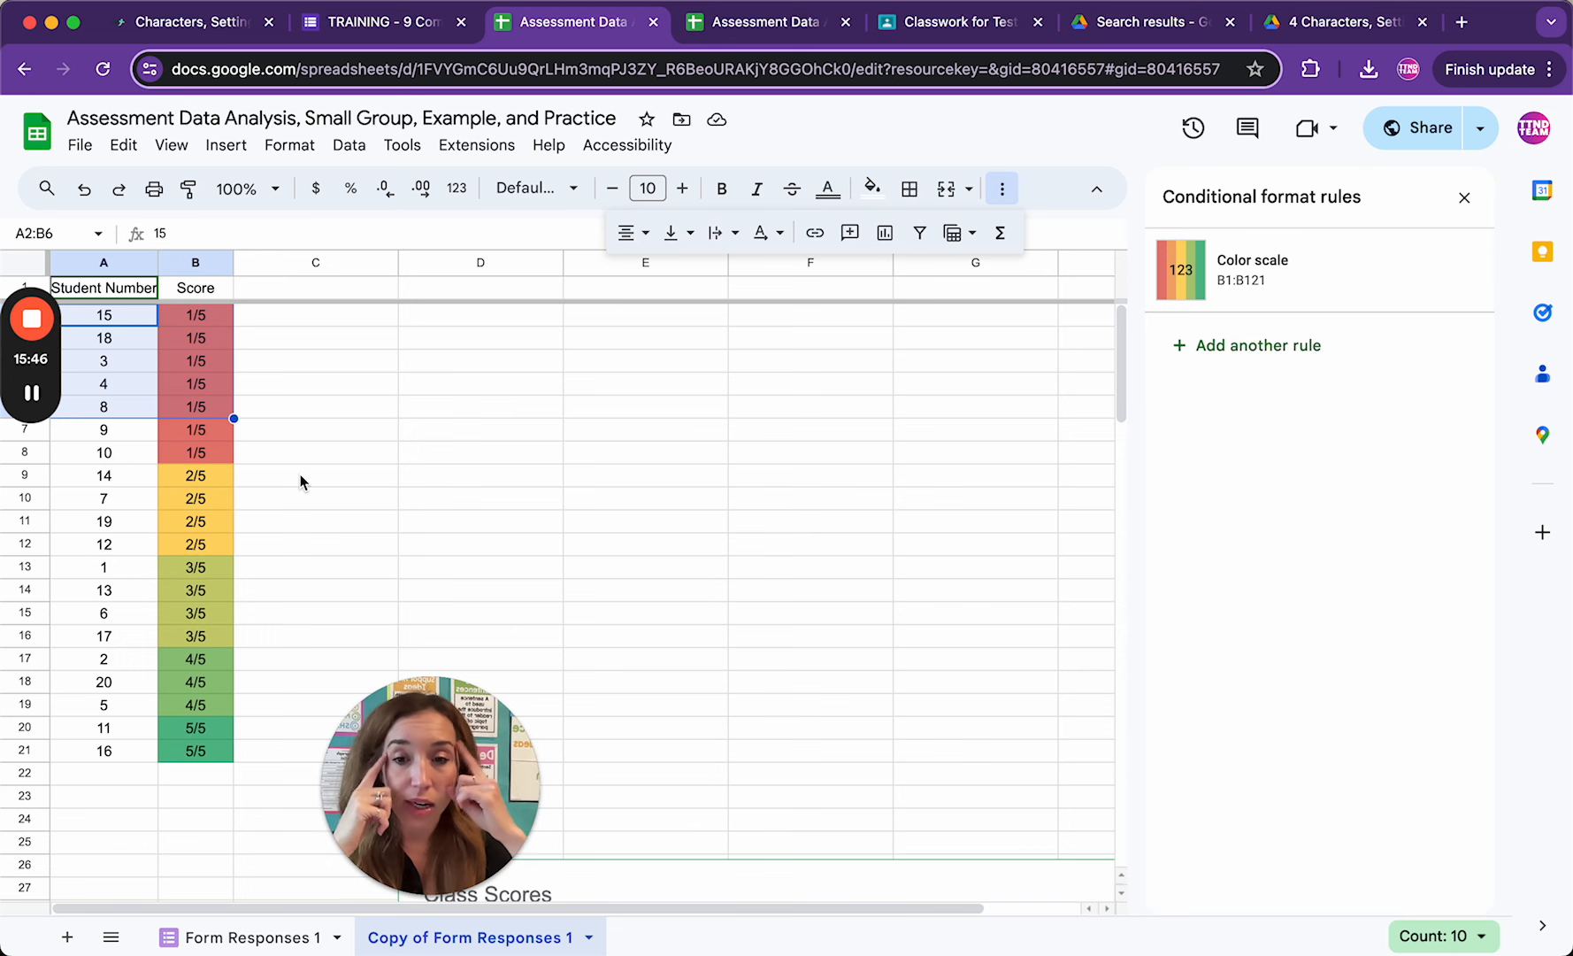
left_click(909, 189)
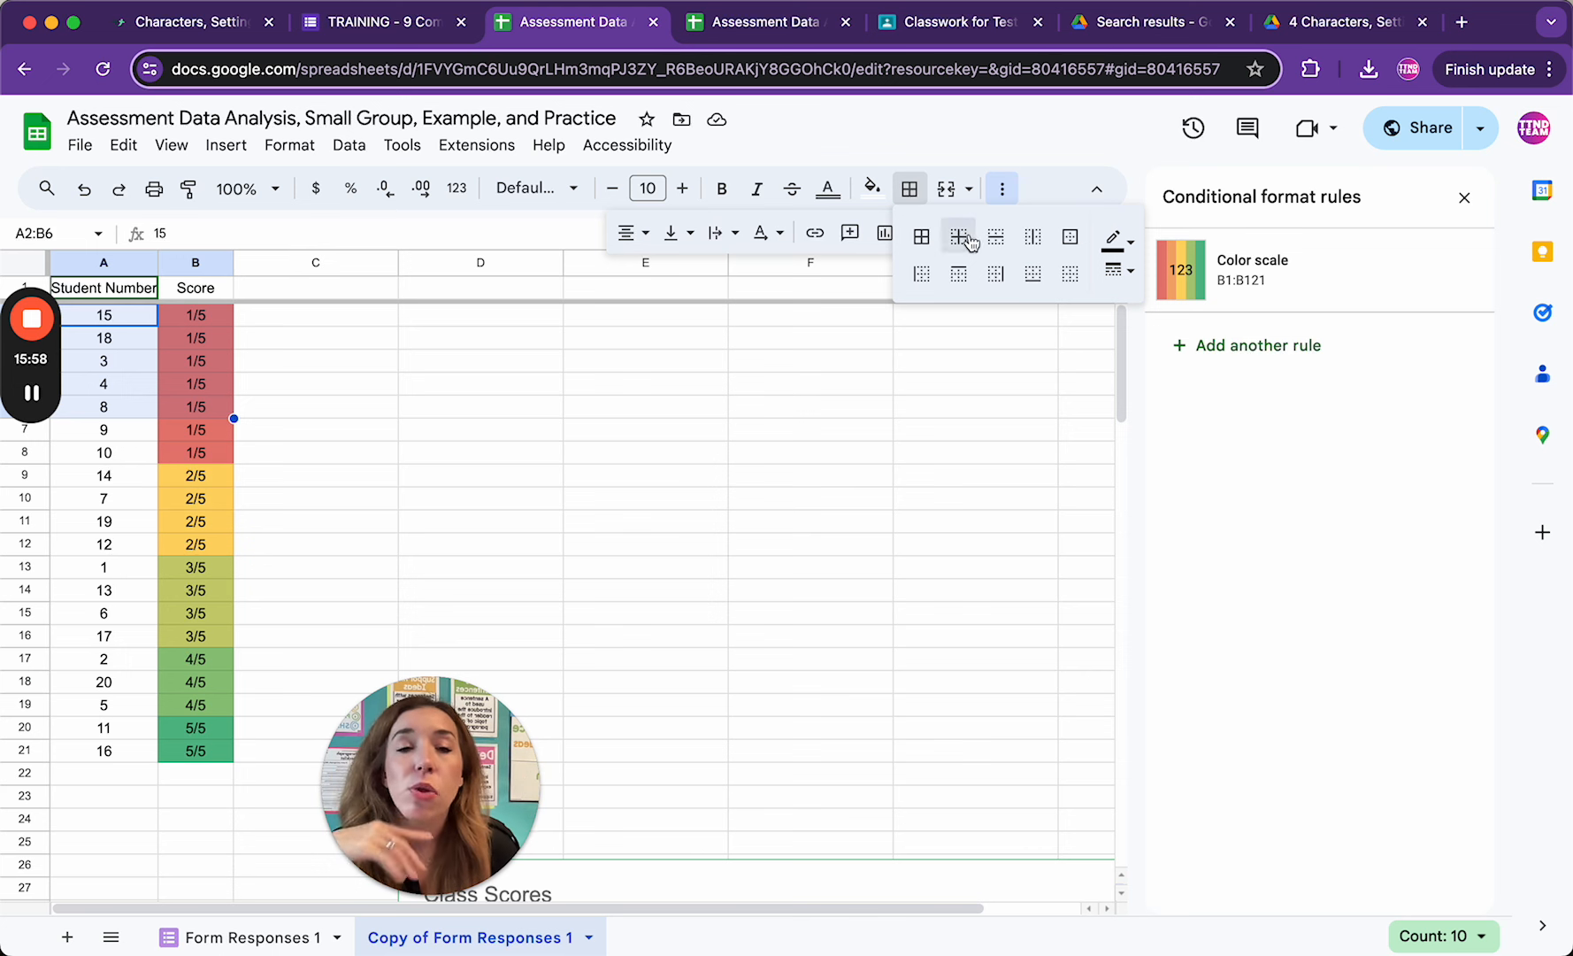
left_click(1068, 244)
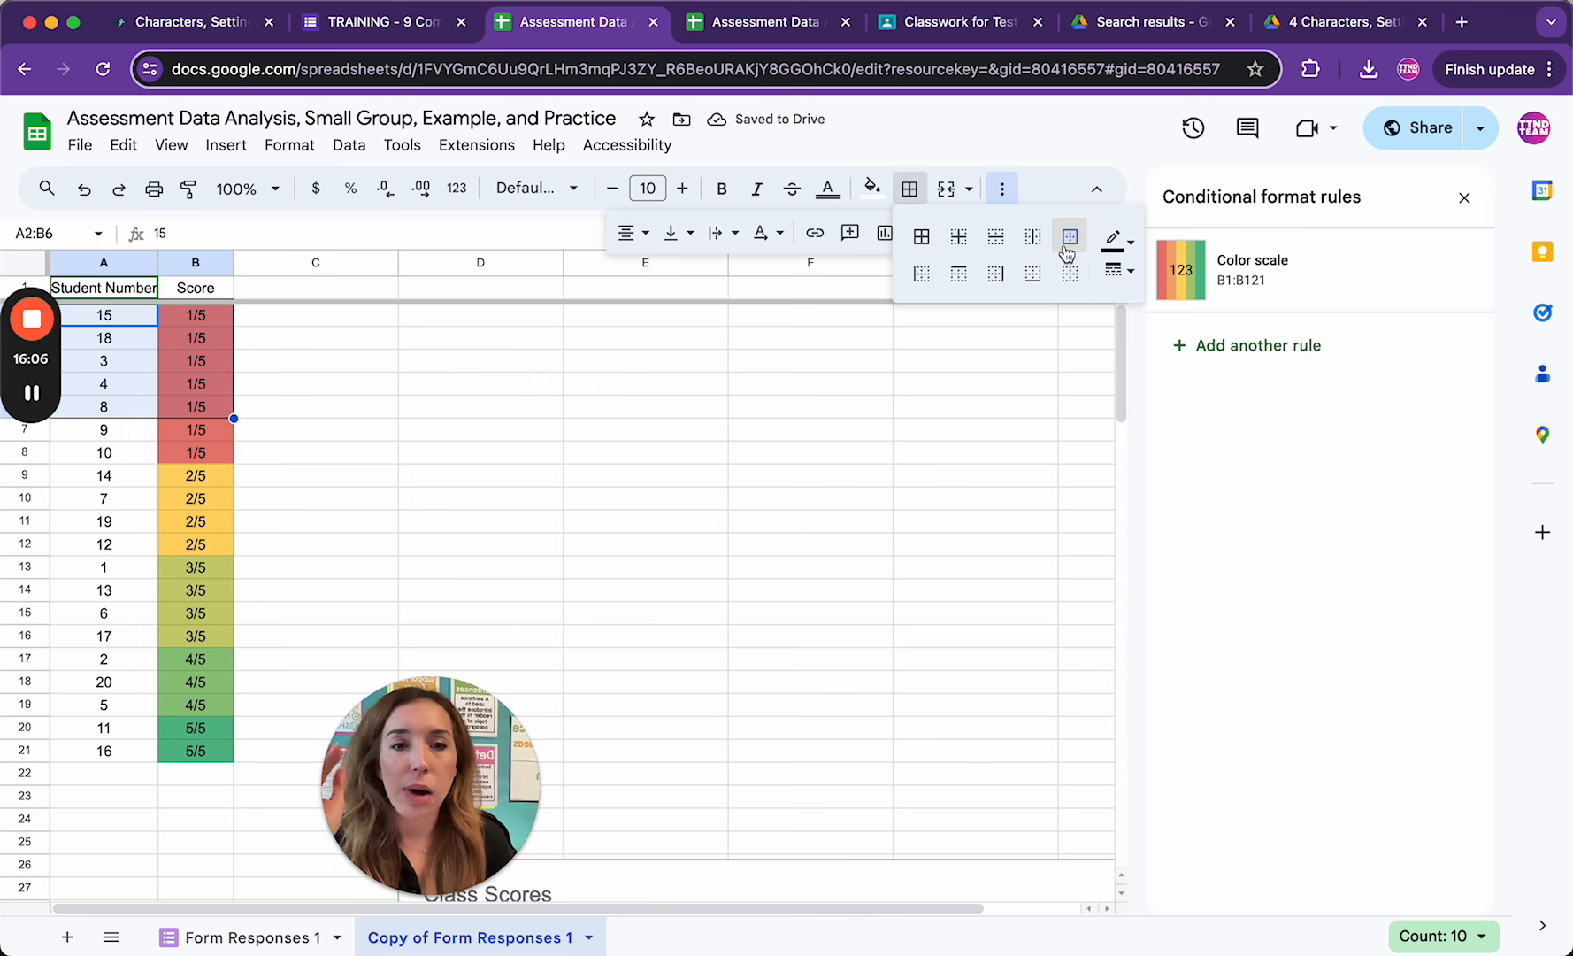
Set the border style around the first small group to the thick solid line.
left_click(1130, 280)
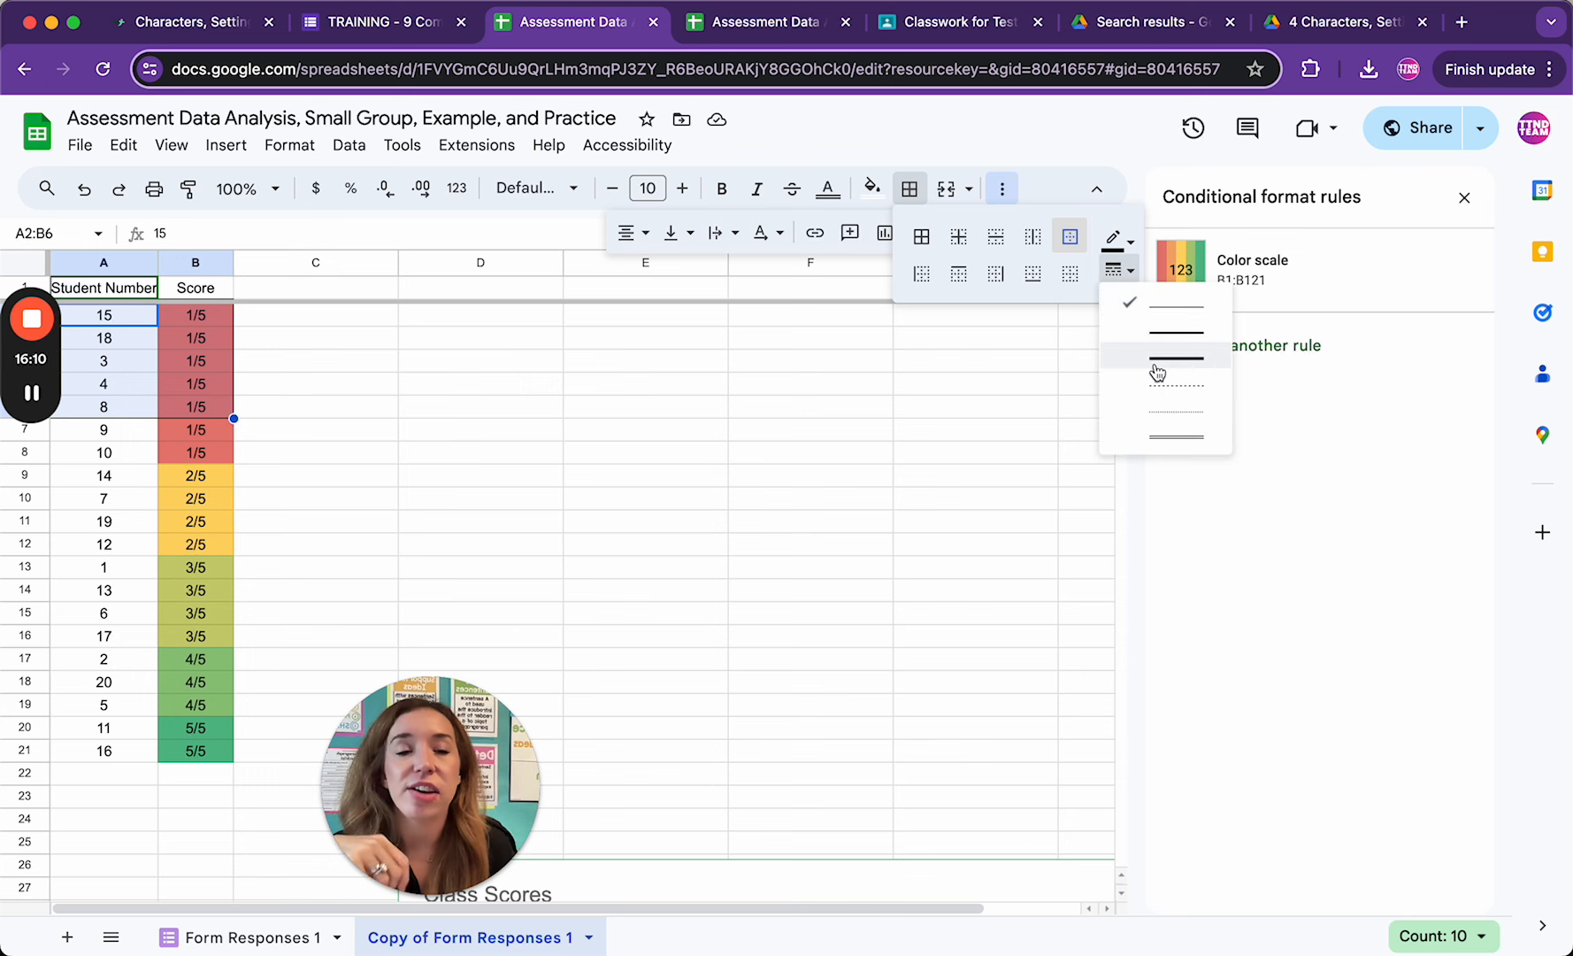
left_click(1120, 276)
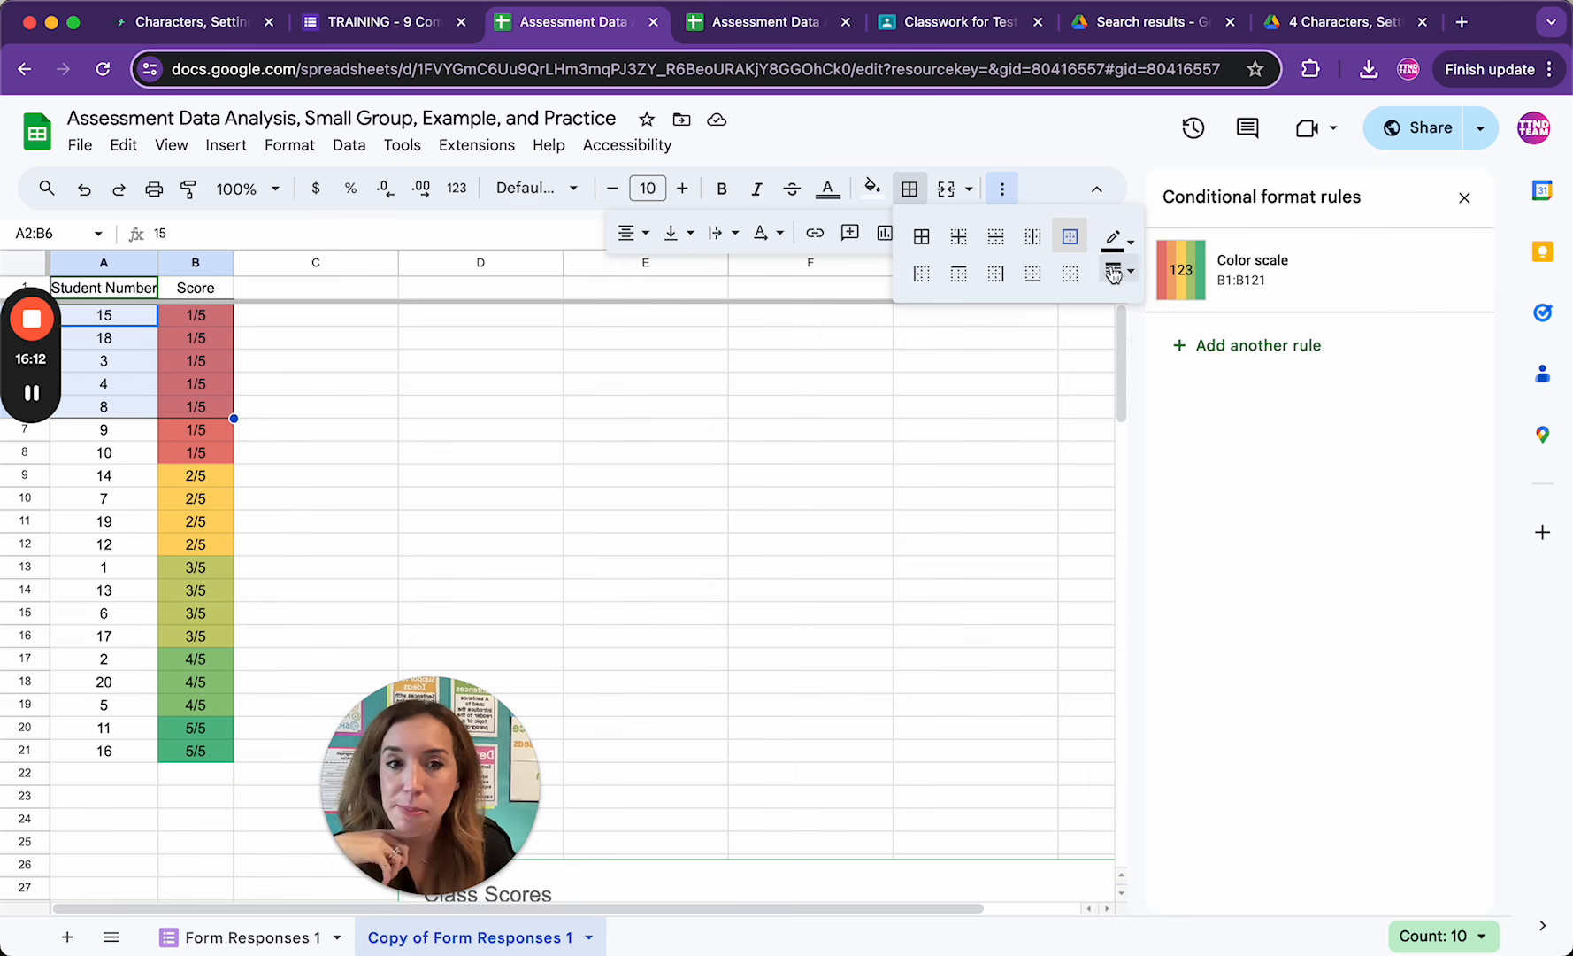
left_click(1119, 285)
left_click(1152, 365)
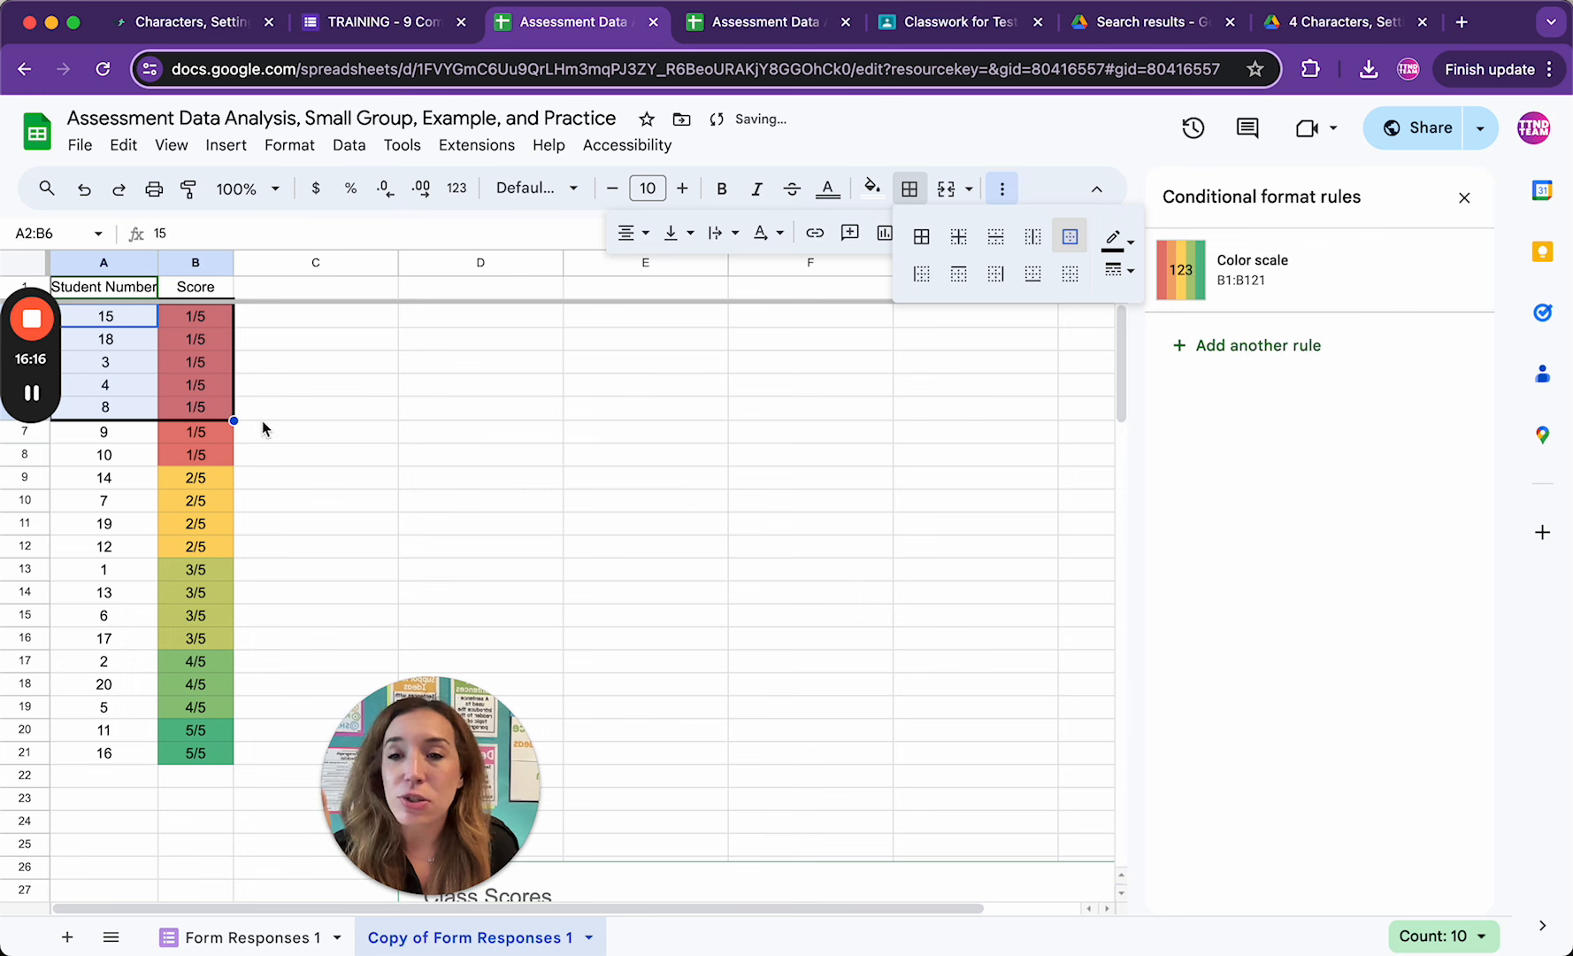
left_click(300, 392)
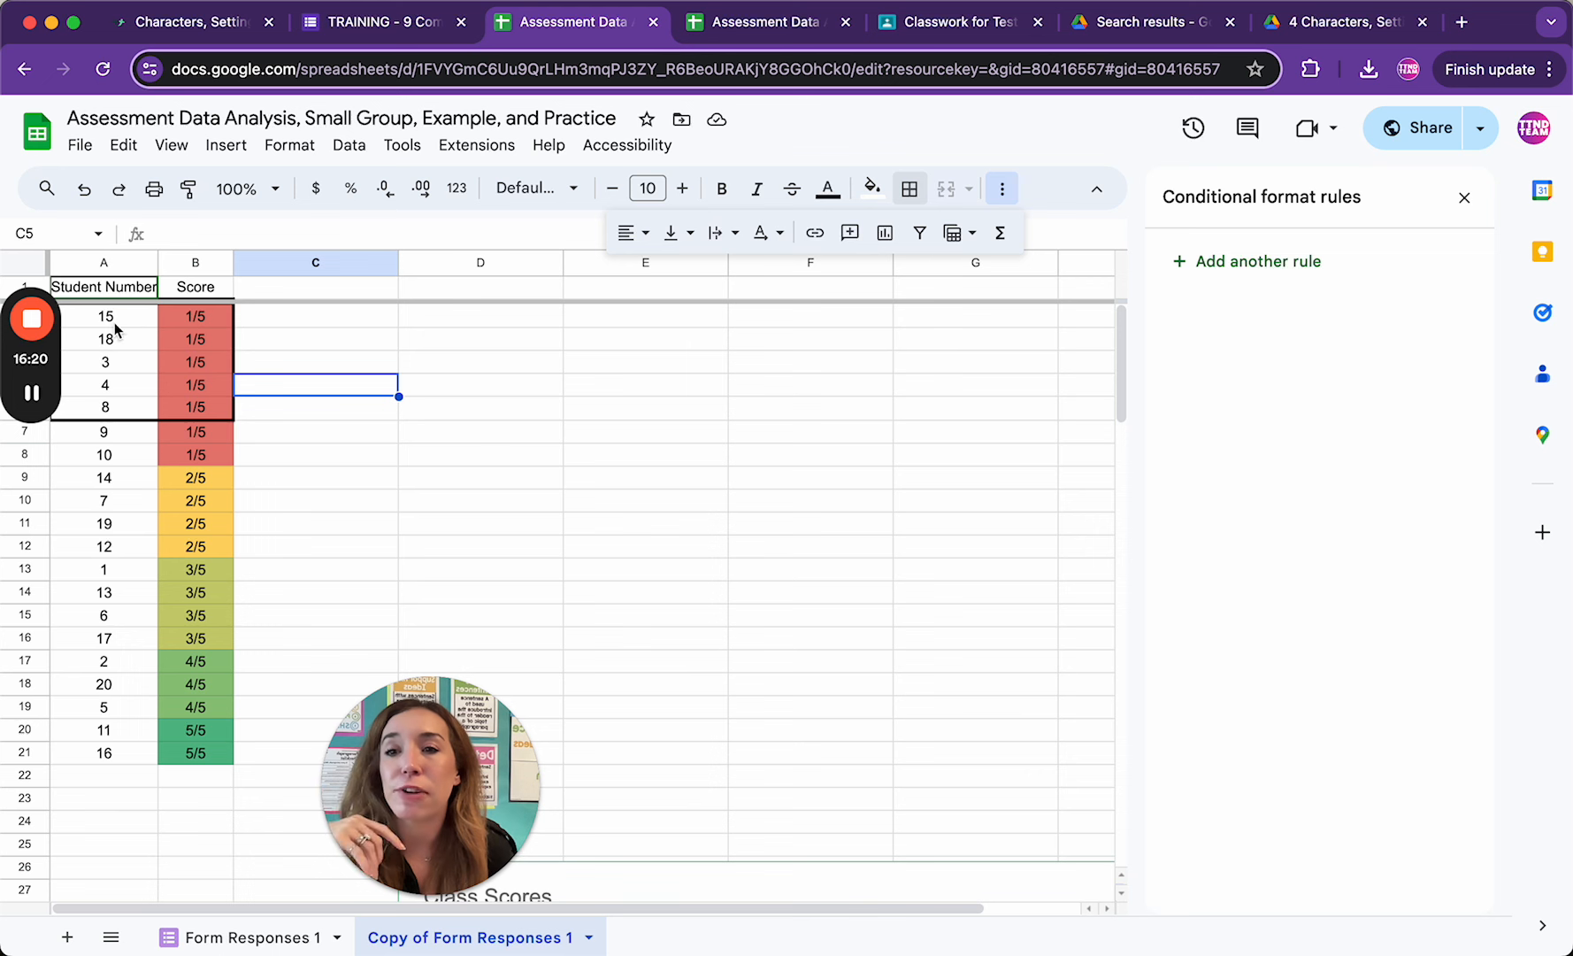
Examine the student score rows from row 2 to row 16 to decide how to divide the next small groups.
left_click_drag(114, 322, 227, 406)
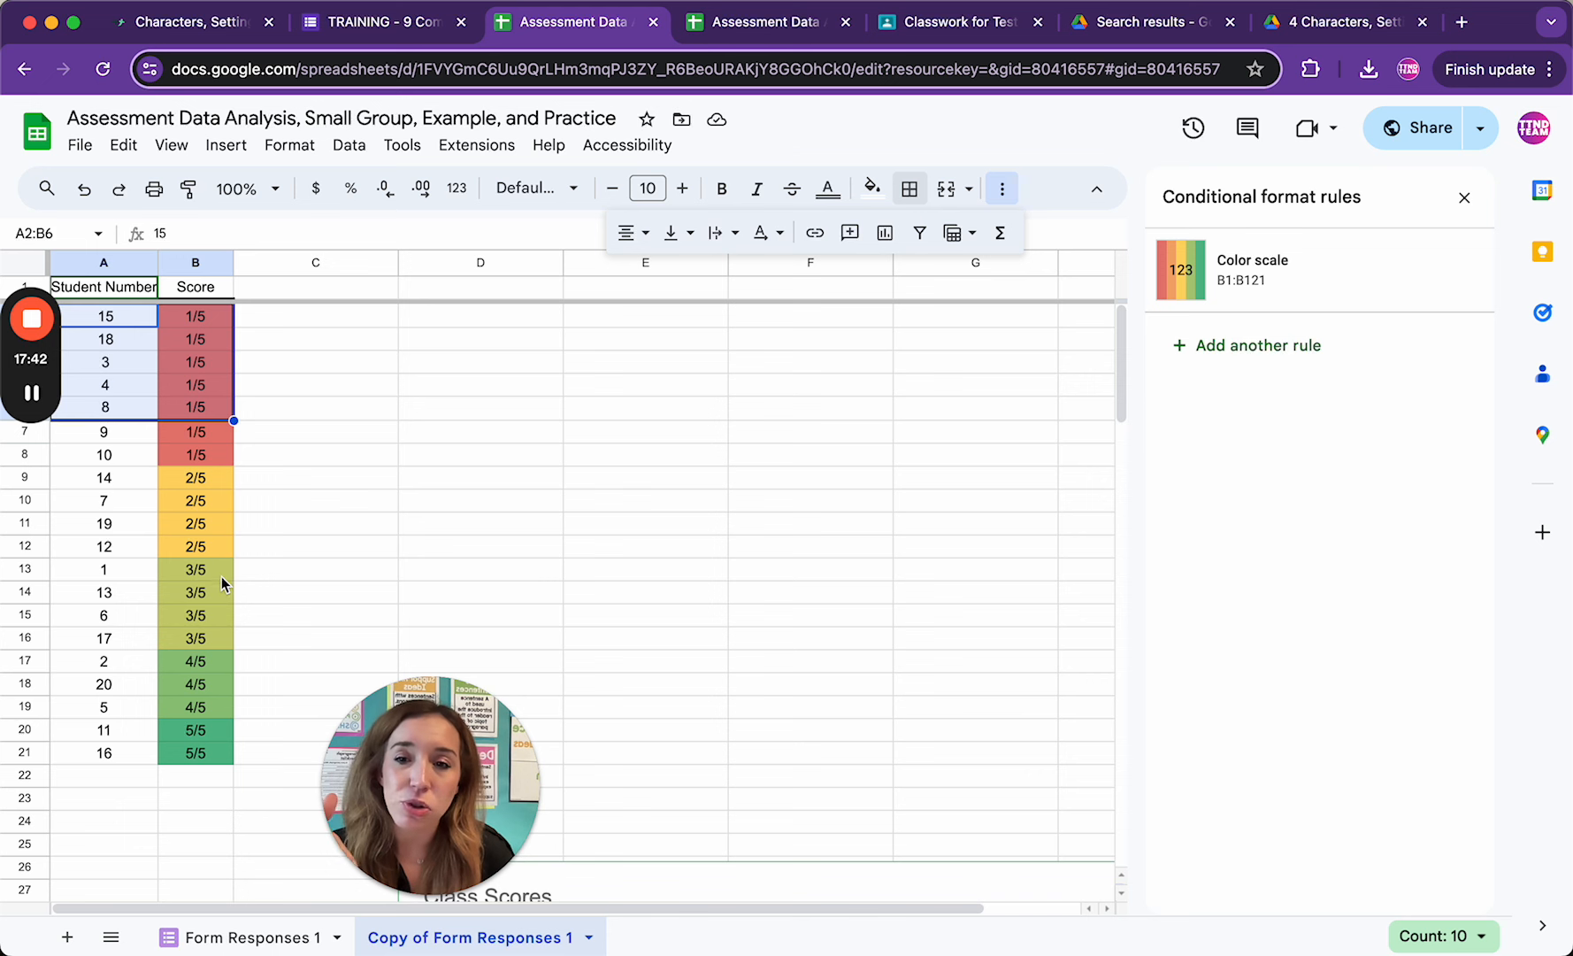
left_click_drag(221, 572, 228, 638)
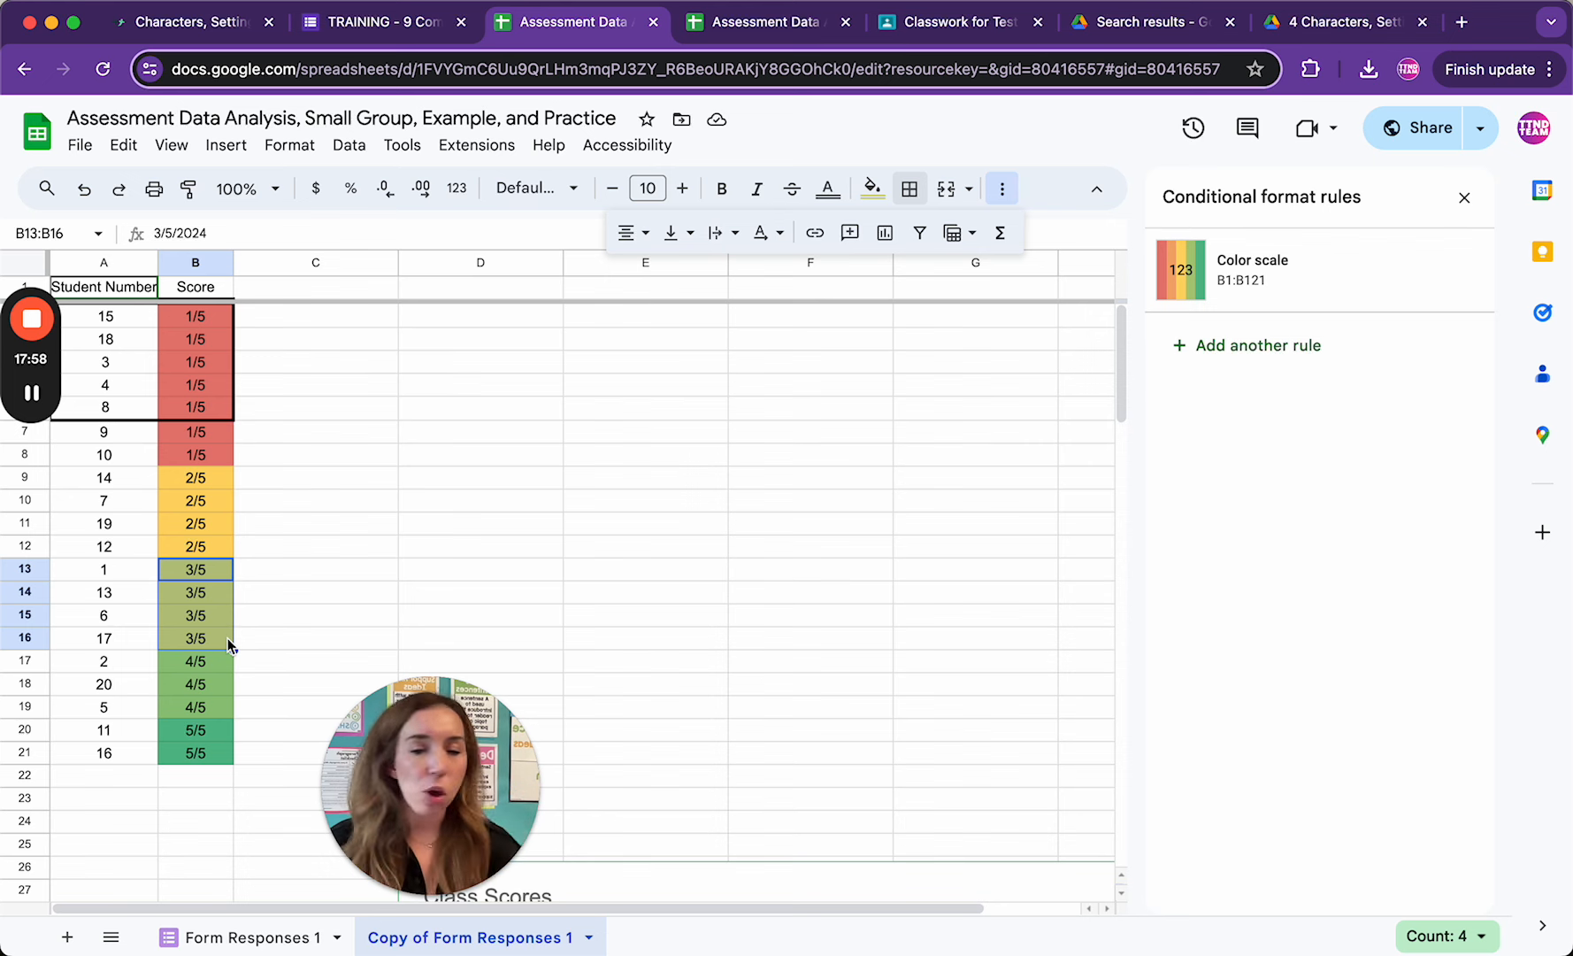
left_click(107, 434)
left_click_drag(107, 440, 206, 550)
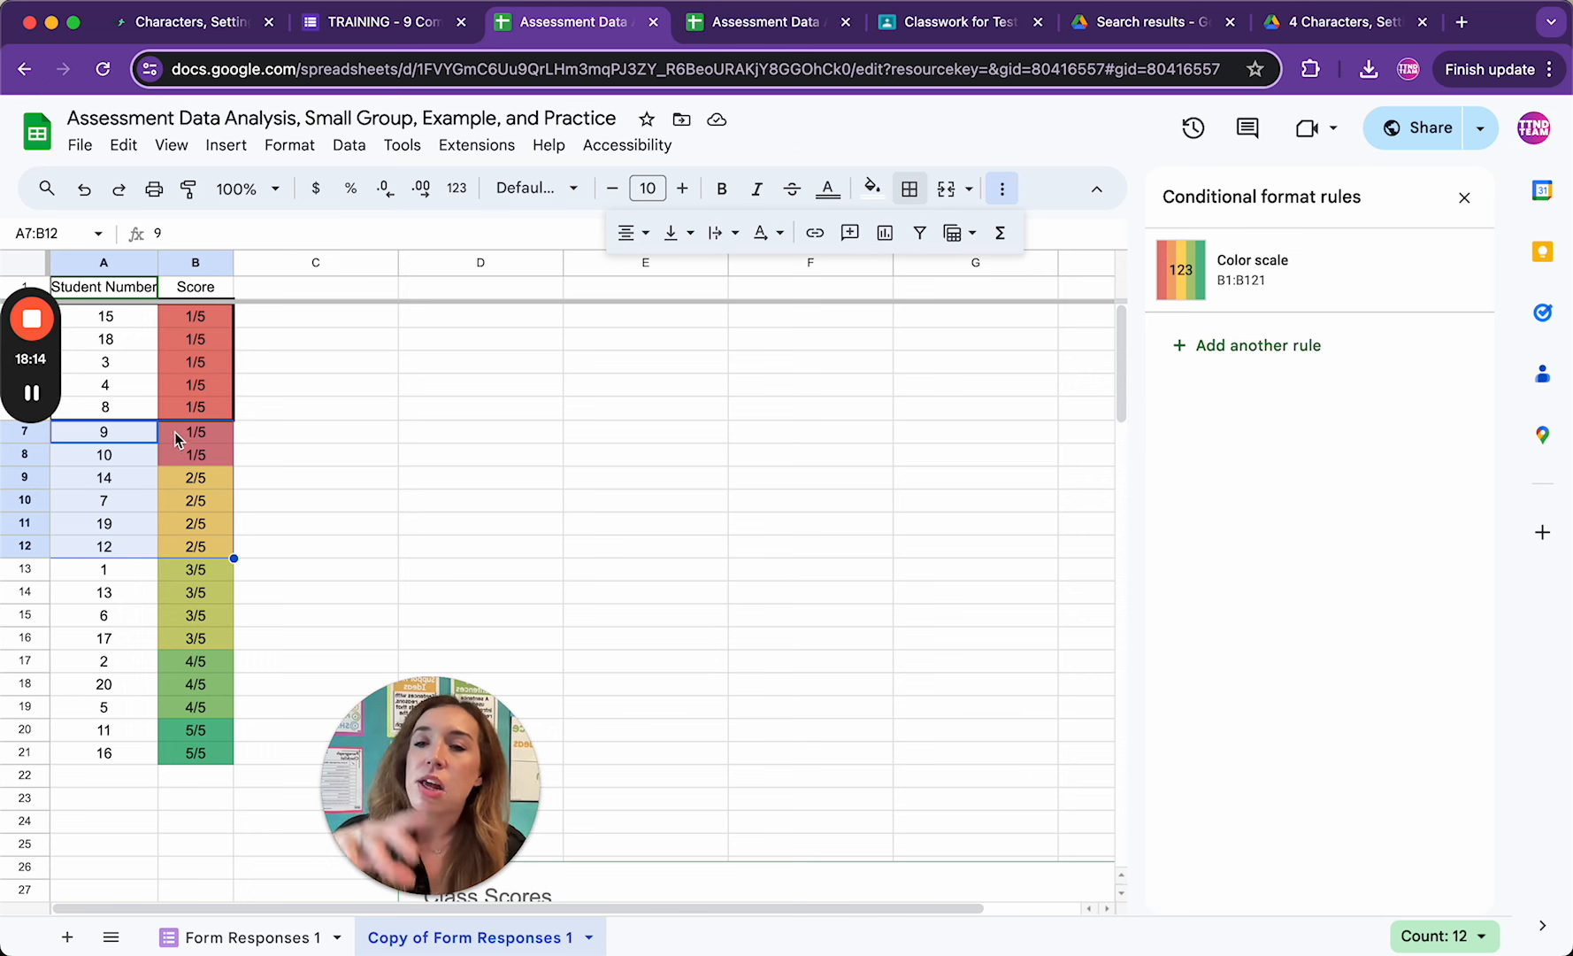
left_click(337, 482)
left_click(134, 437)
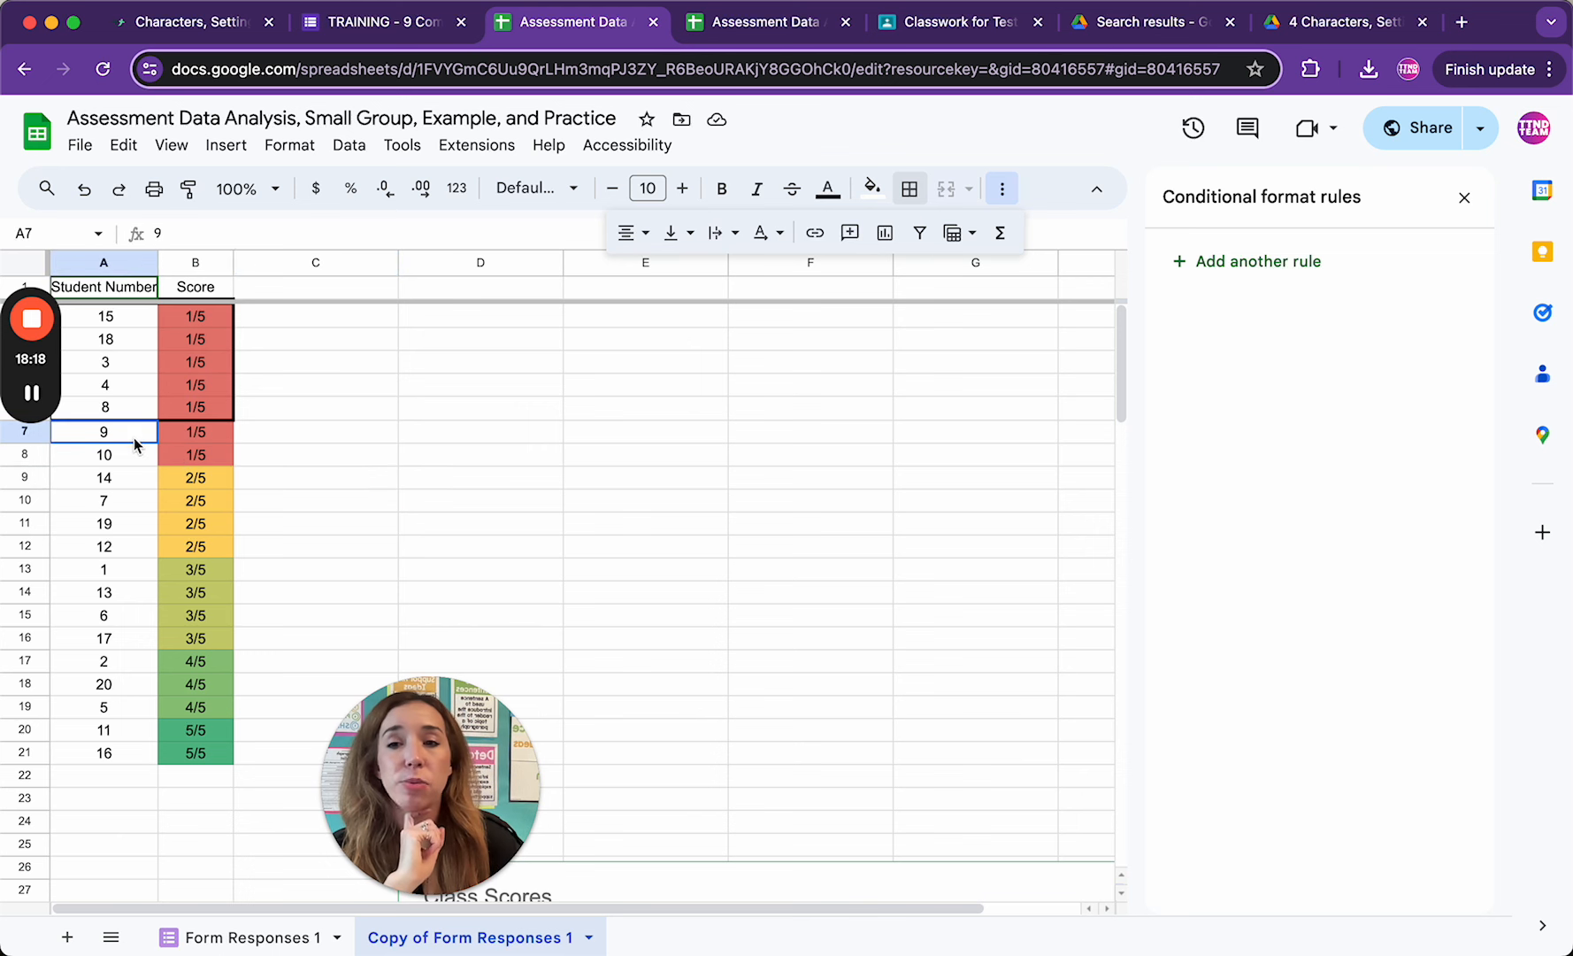
left_click_drag(134, 437, 172, 544)
left_click(416, 613)
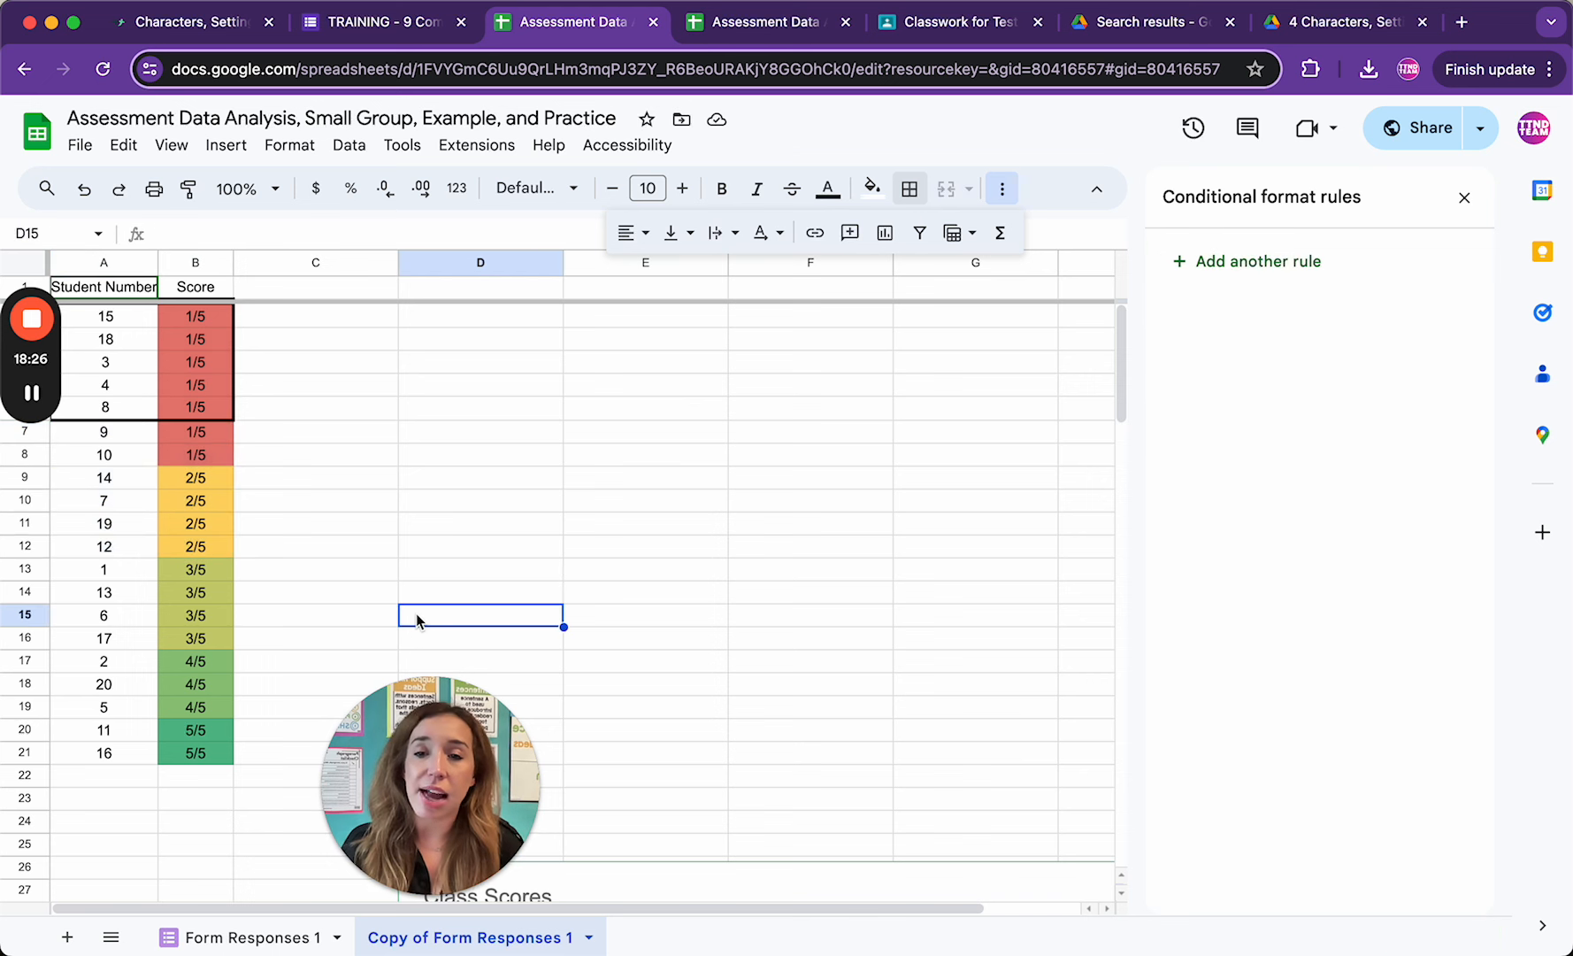
Add a thick outer border around the second small group of students and scores, A7:B12.
left_click(132, 436)
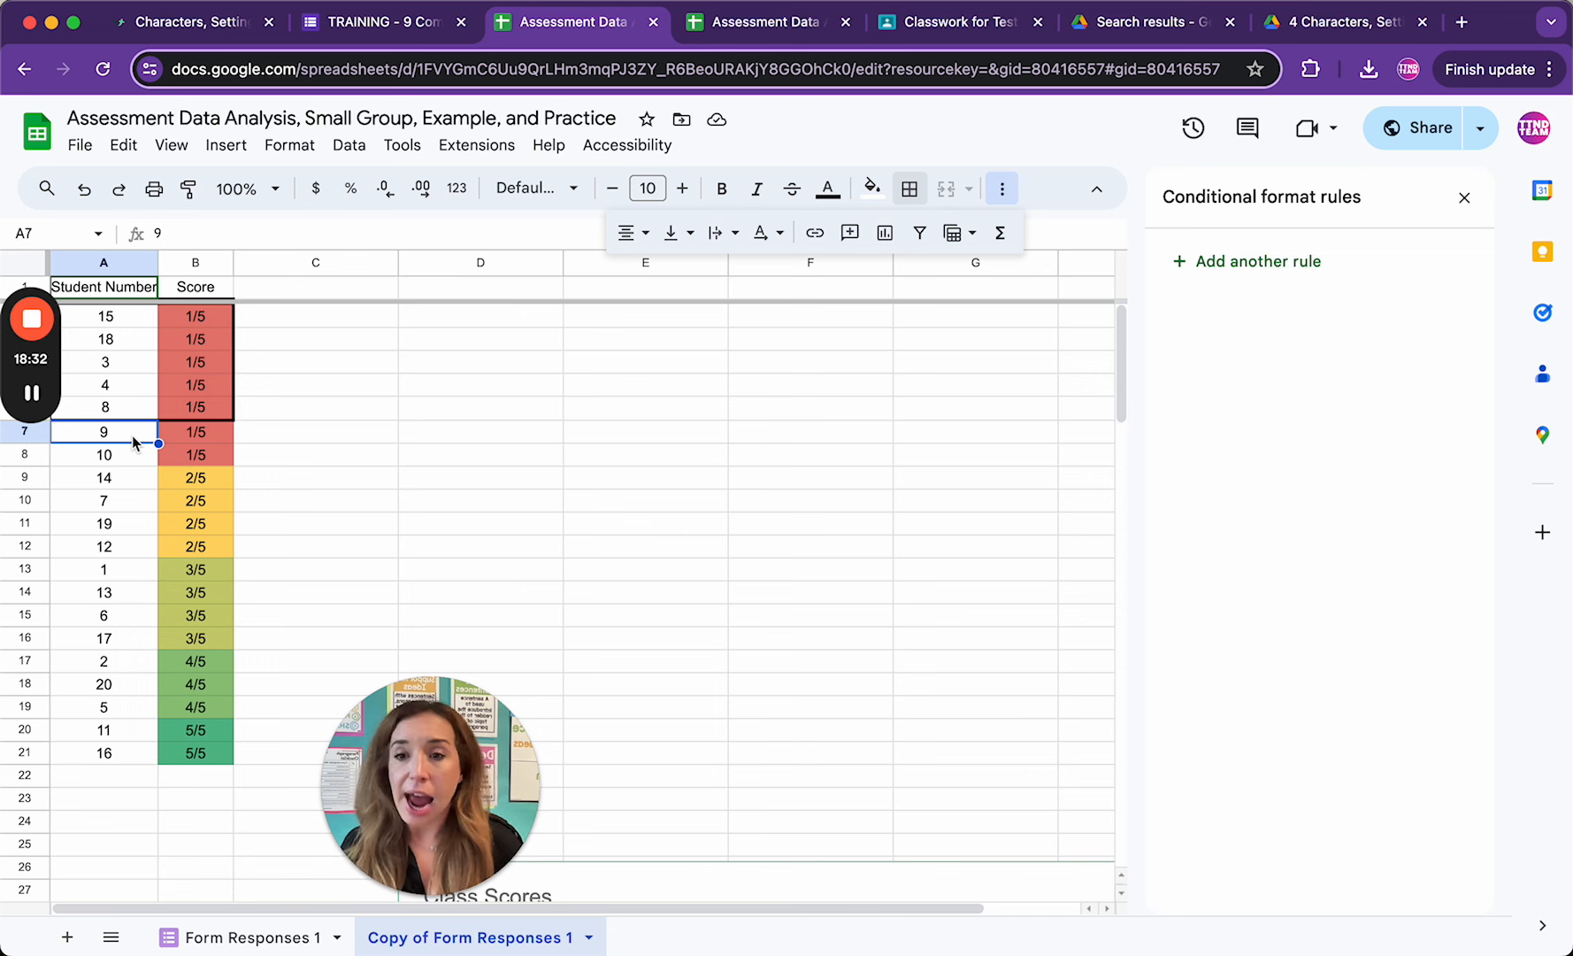
left_click(188, 547, "shift")
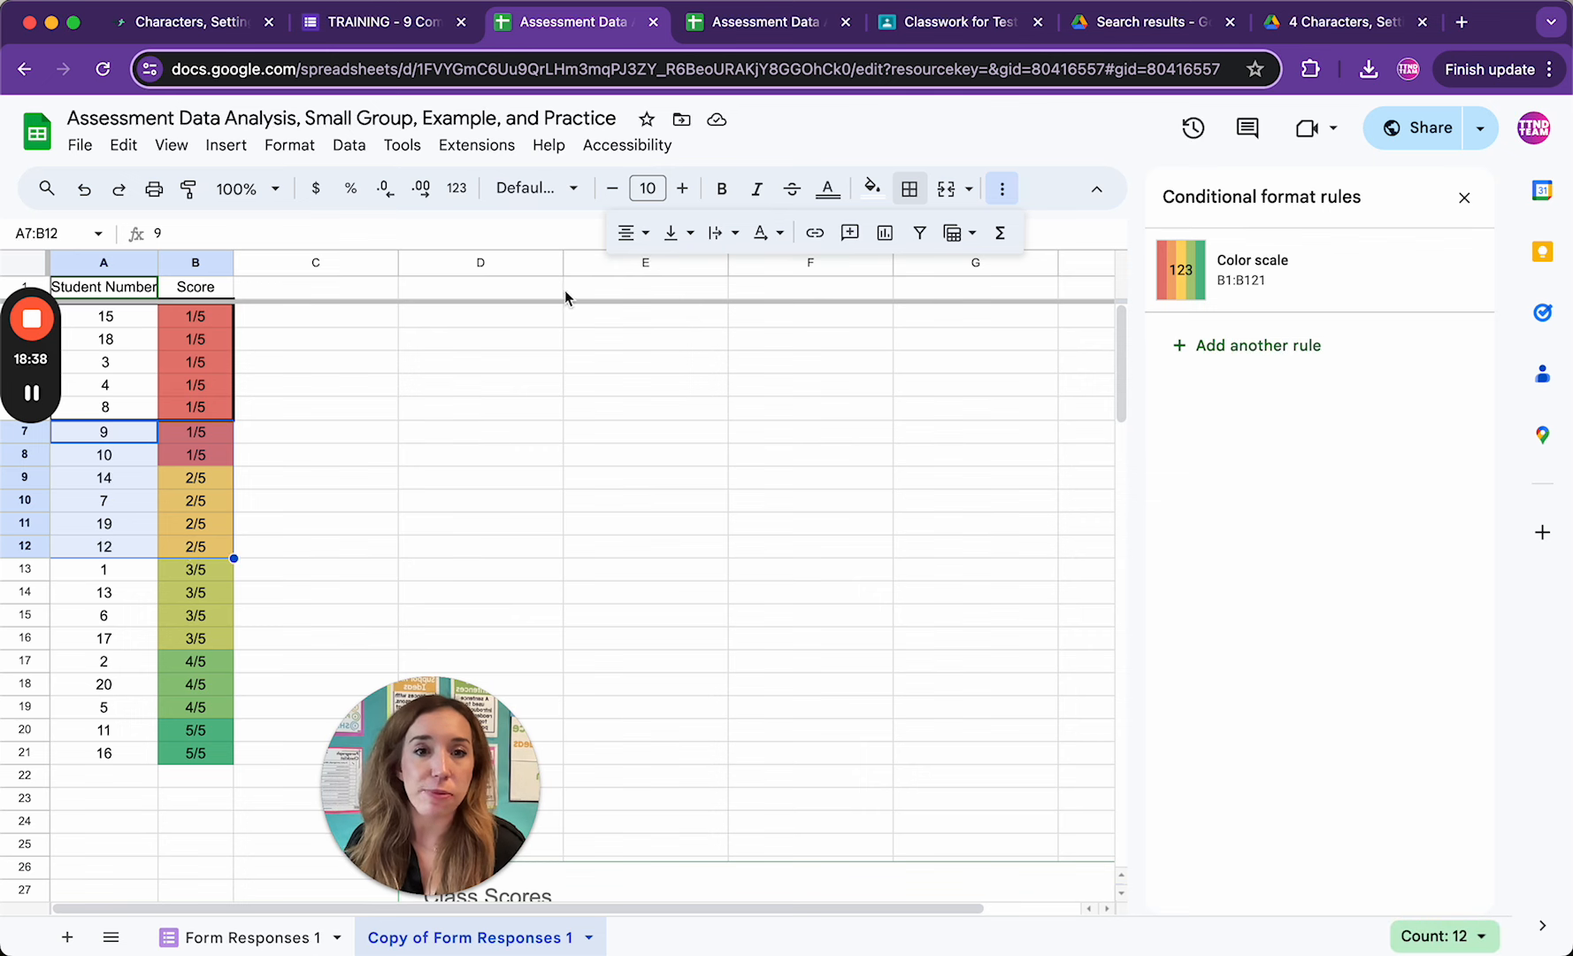
left_click(910, 191)
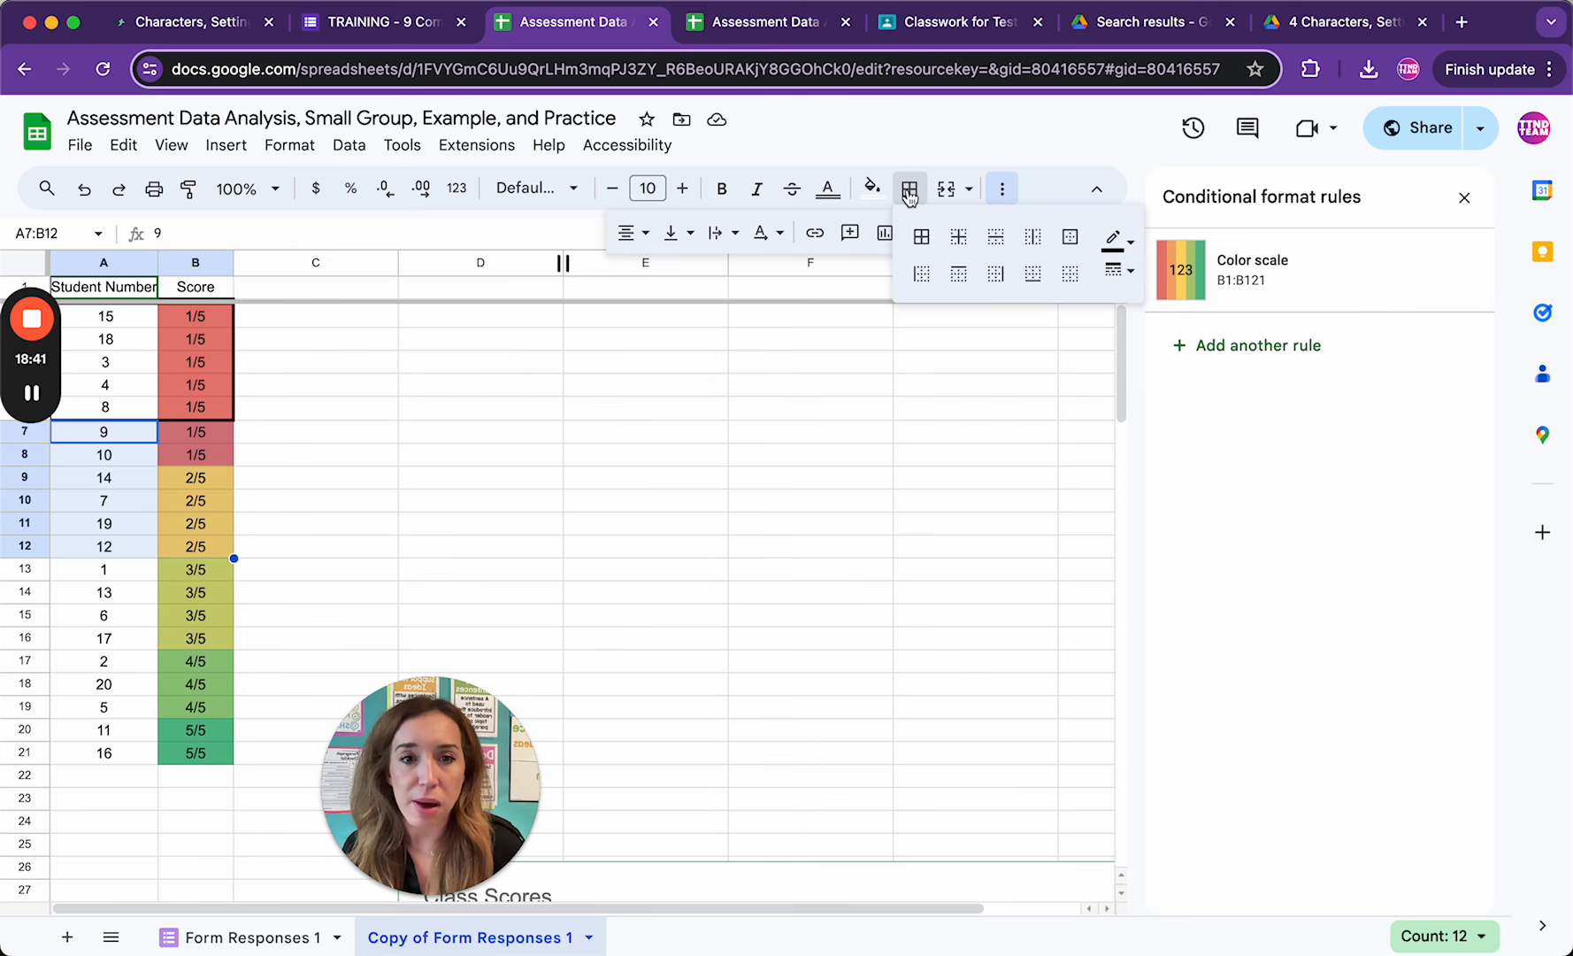
left_click(1071, 239)
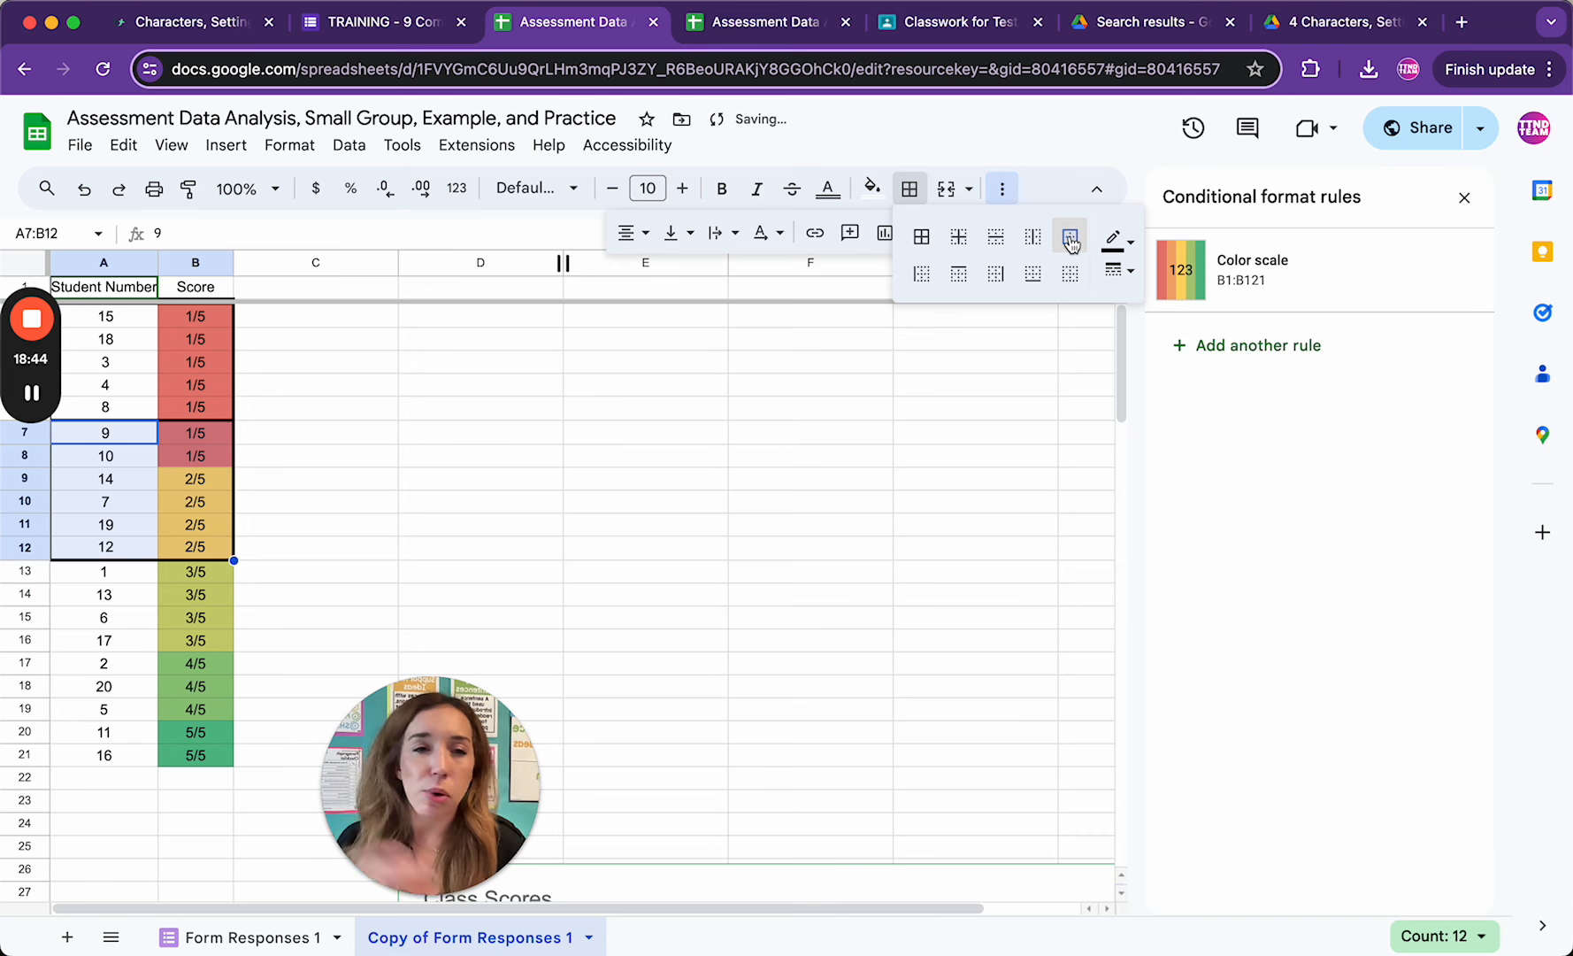
left_click(527, 460)
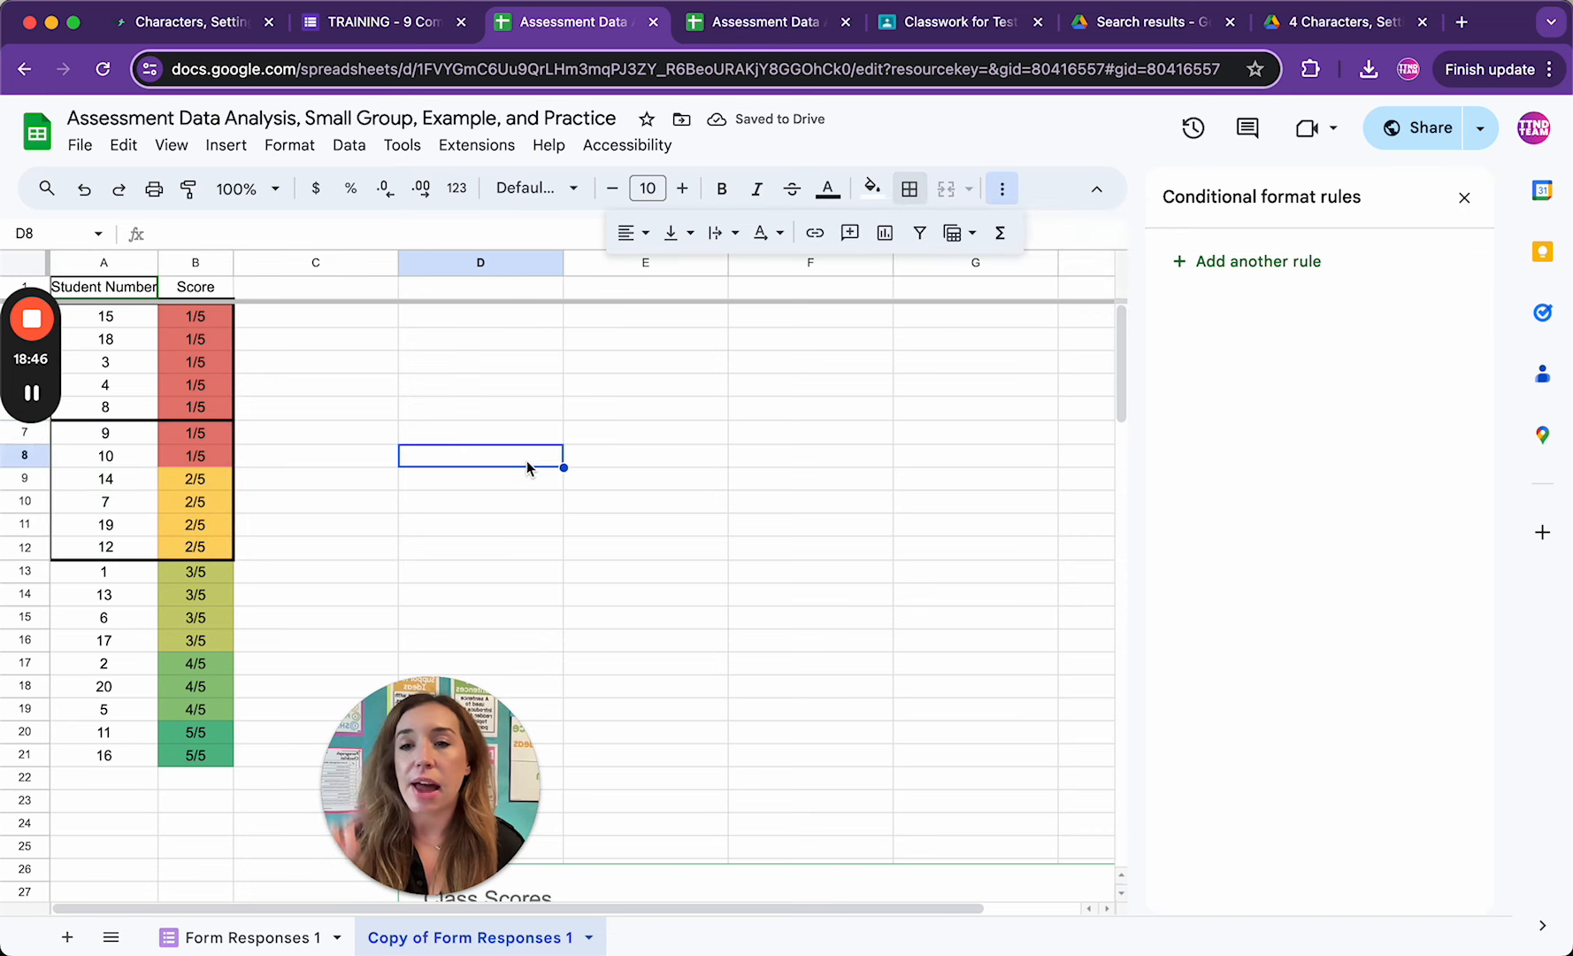
Add a thick outer border around the third small group of students and scores, A13:B16.
left_click(104, 577)
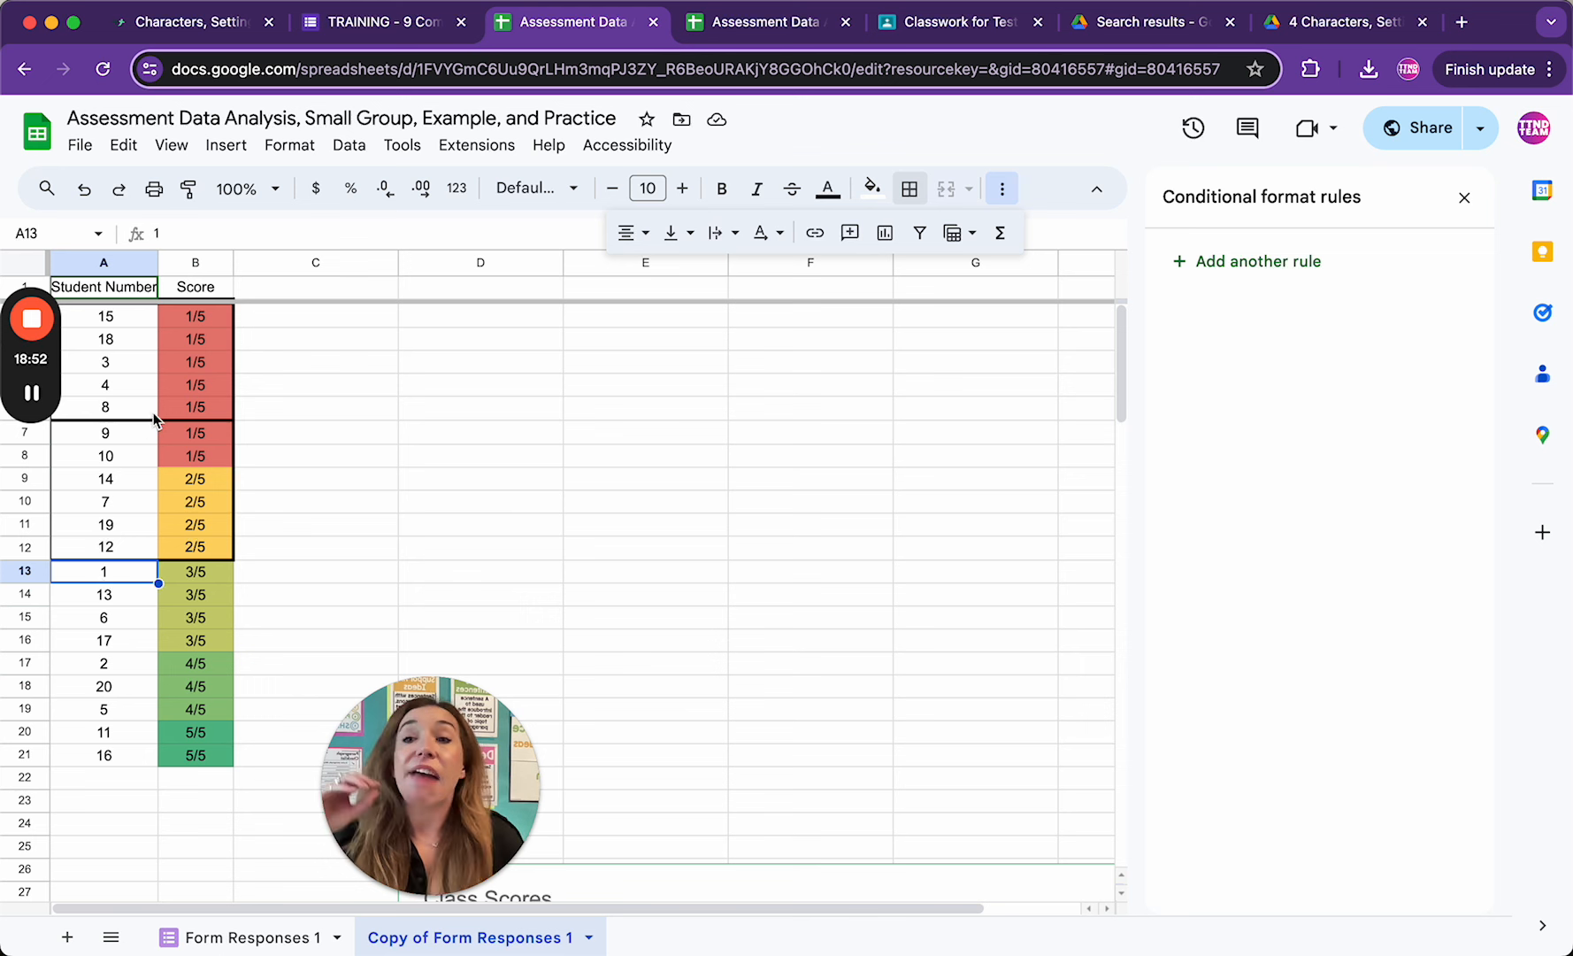
left_click(151, 385)
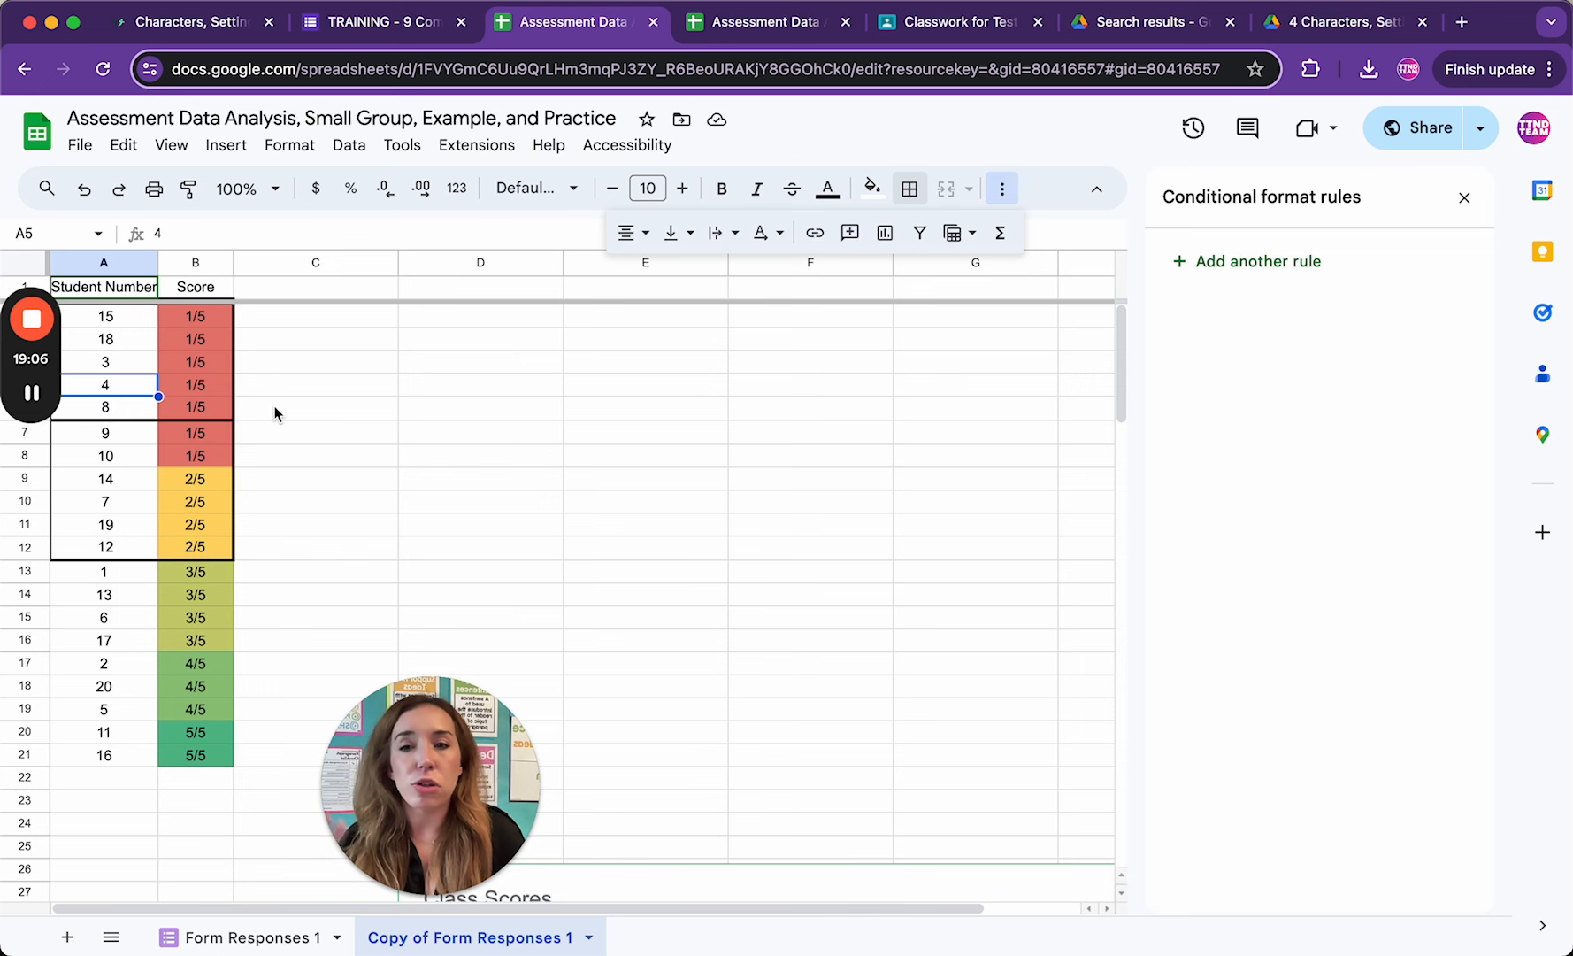
left_click(128, 582)
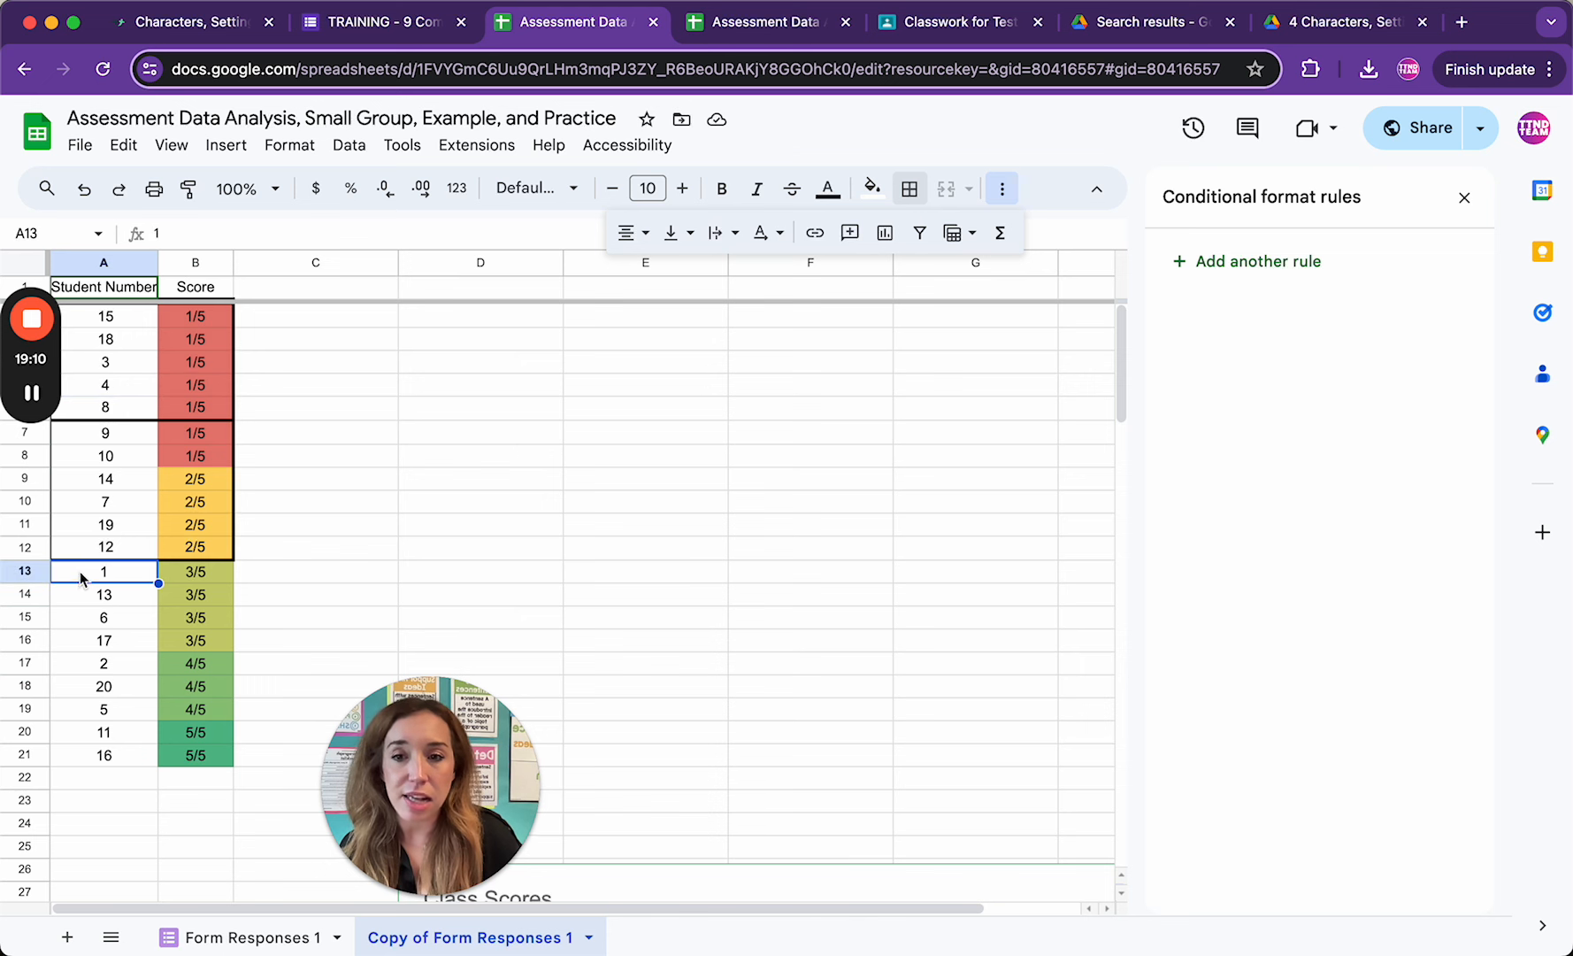
left_click(184, 639, "shift")
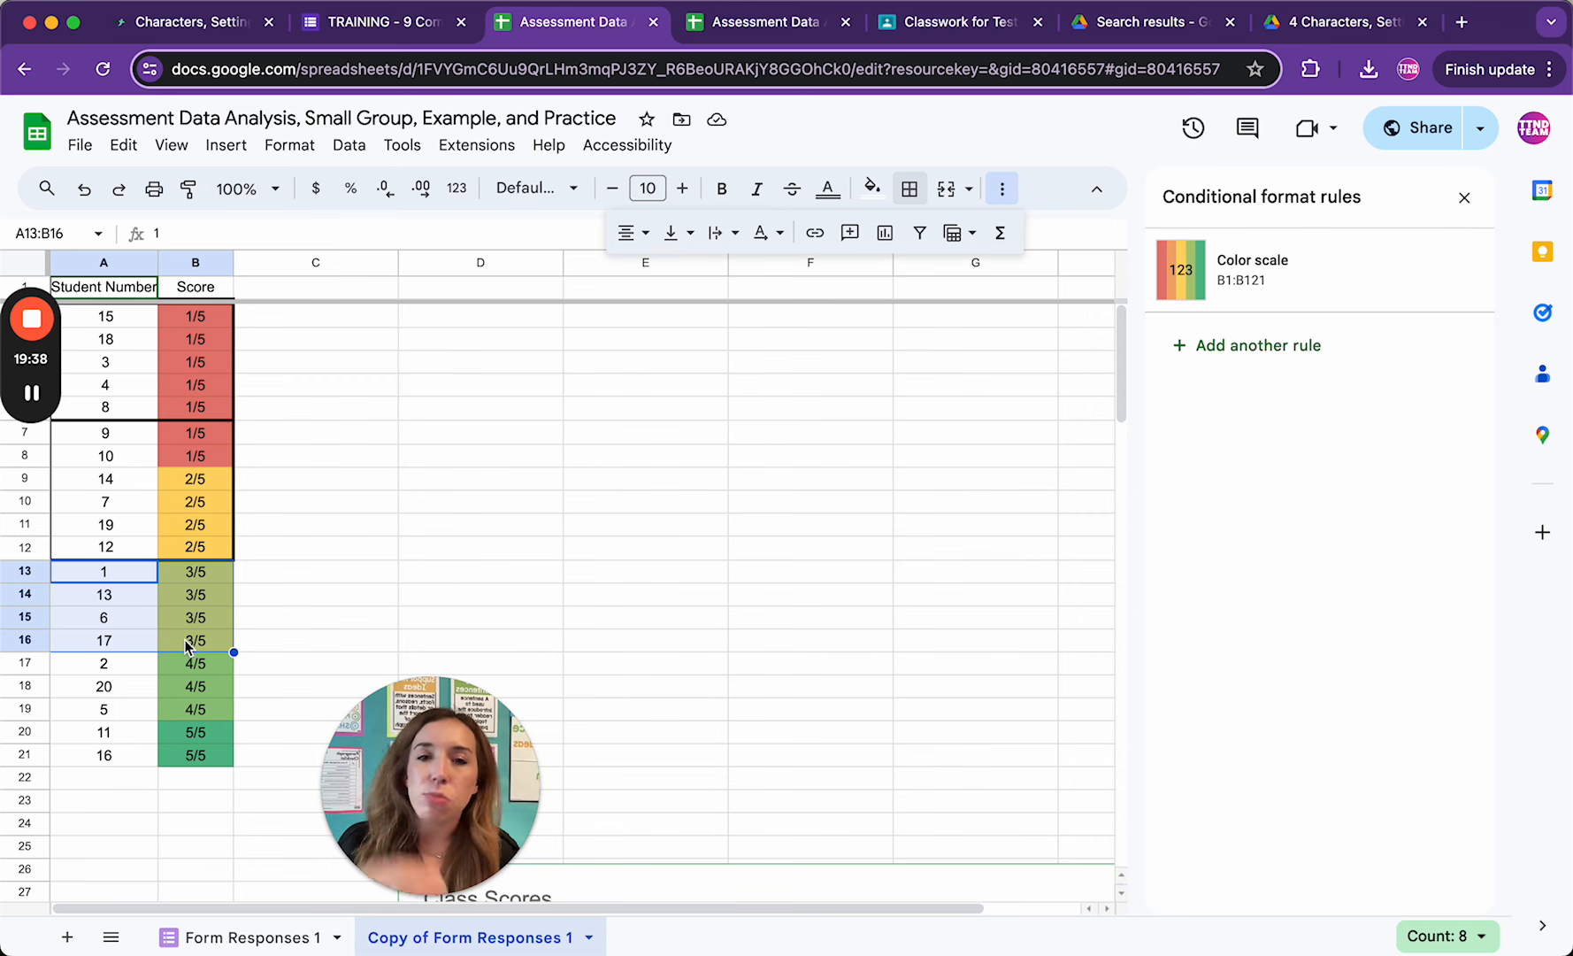
left_click(909, 191)
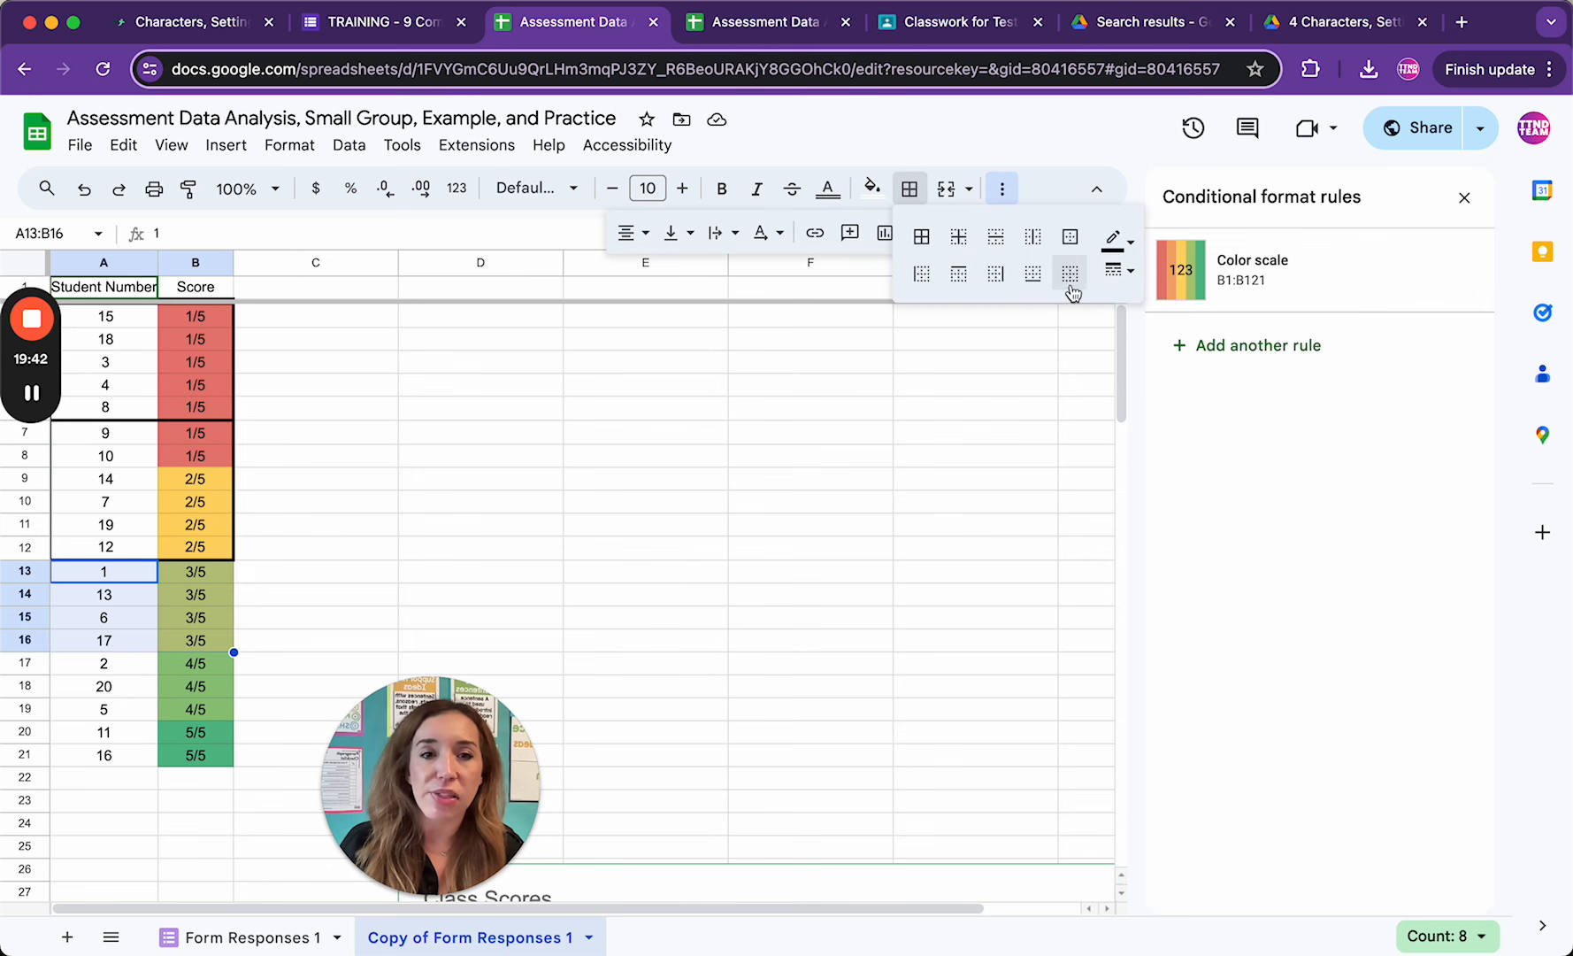
left_click(1074, 247)
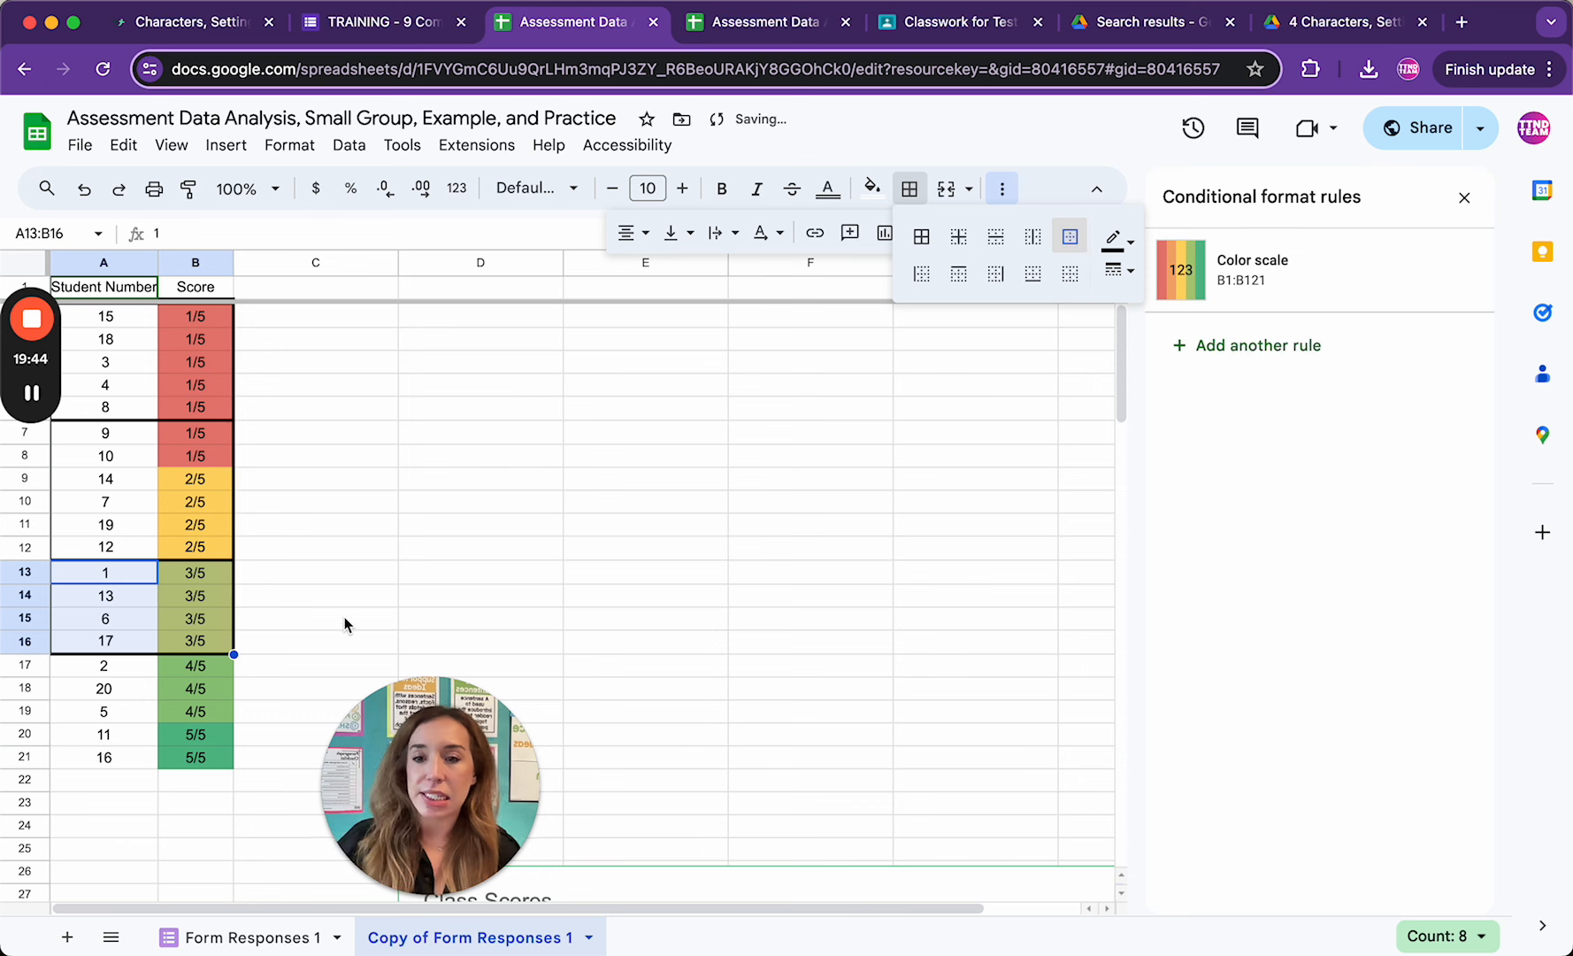
left_click(123, 669)
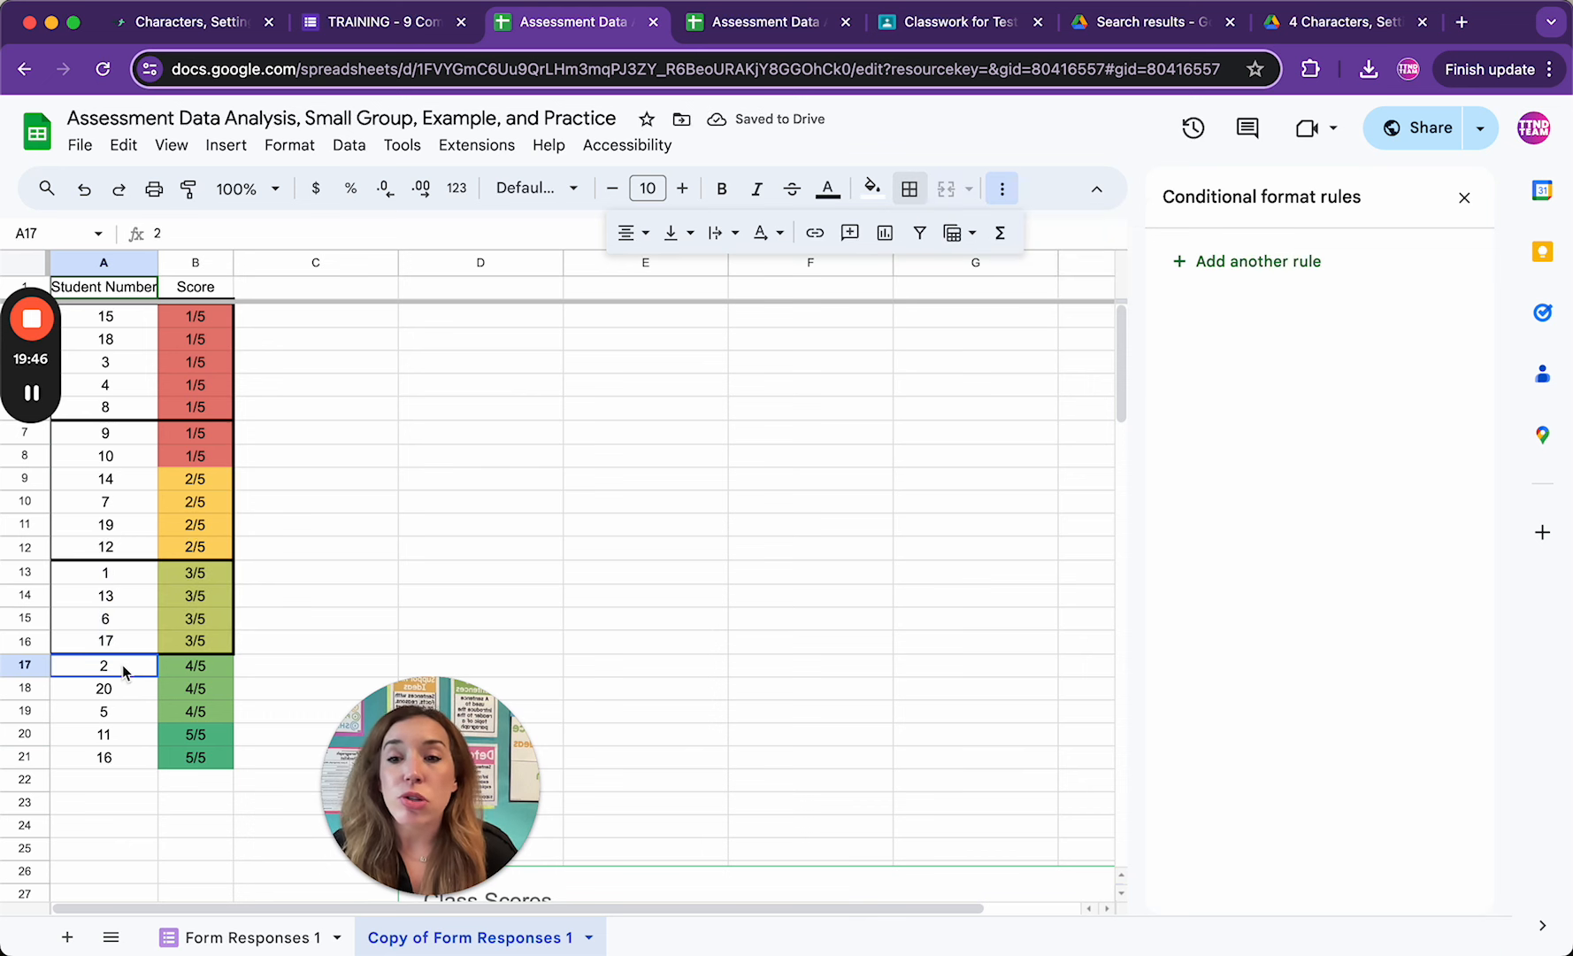
left_click_drag(122, 664, 186, 770)
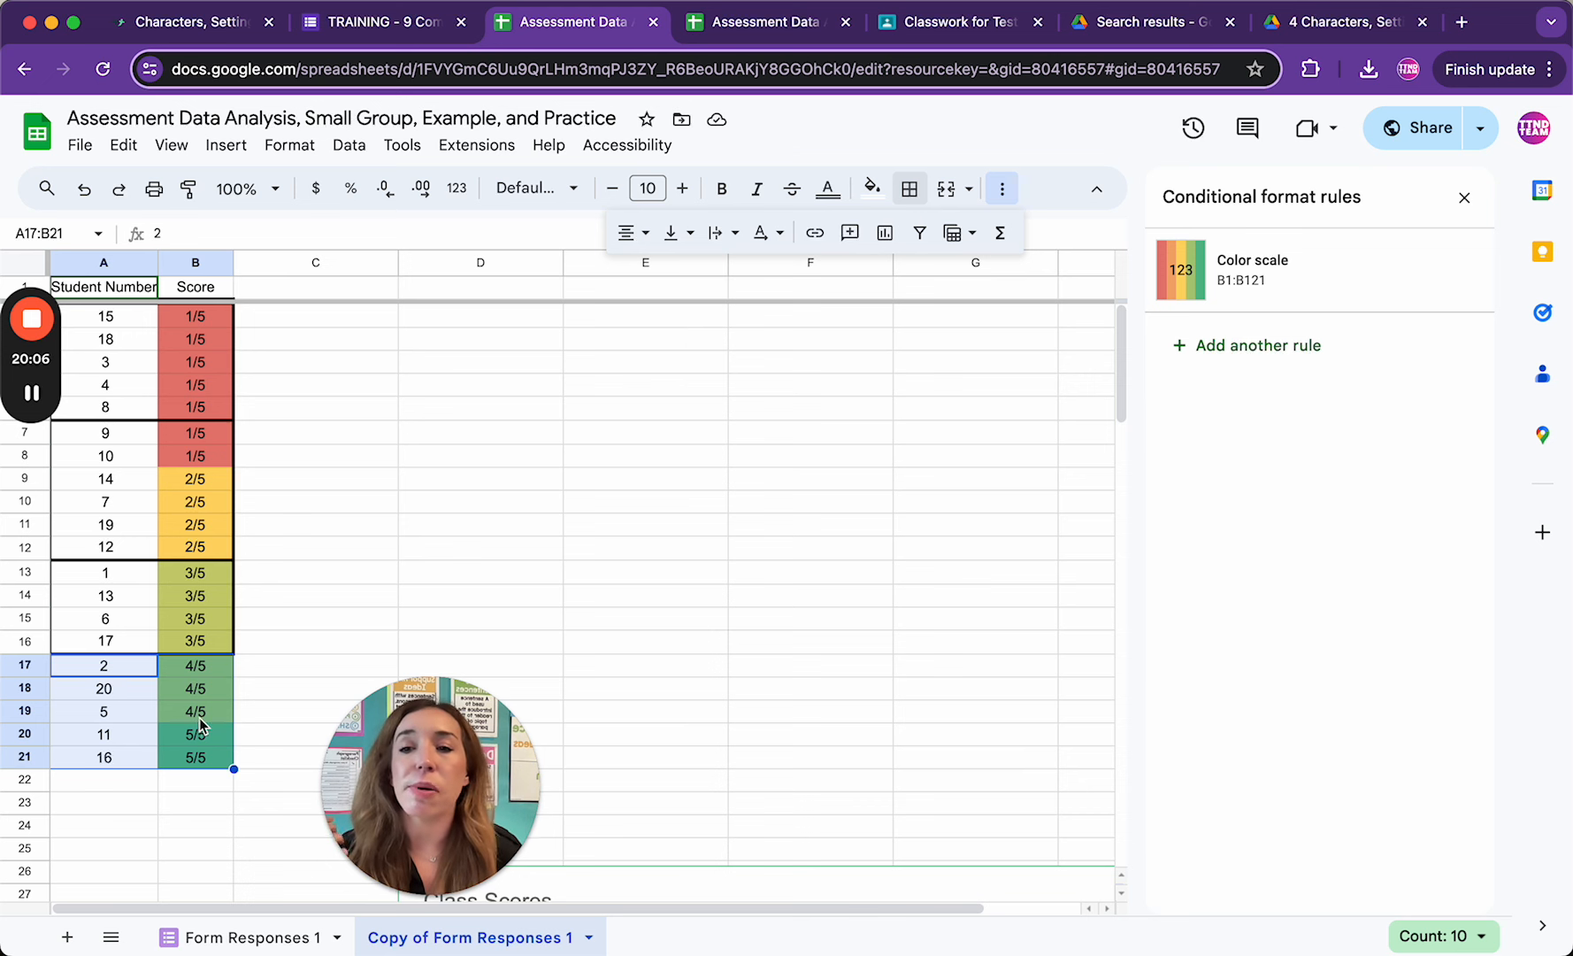
left_click(324, 598)
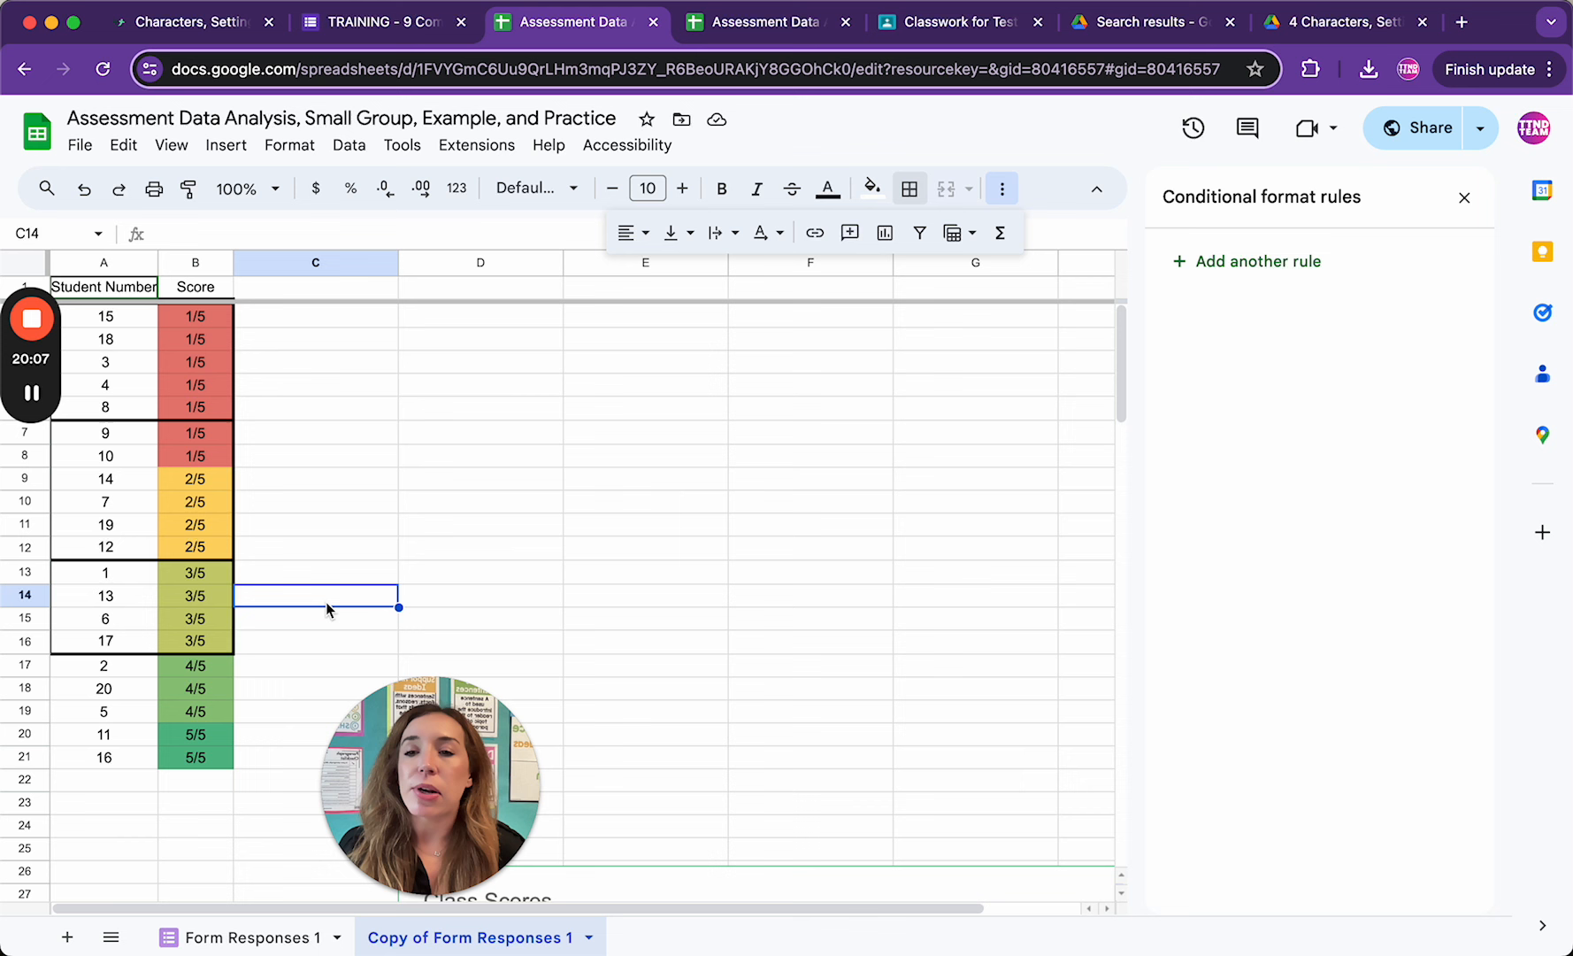
Add a thick outer border around the fourth small group of students and scores, A17:B21.
left_click(115, 665)
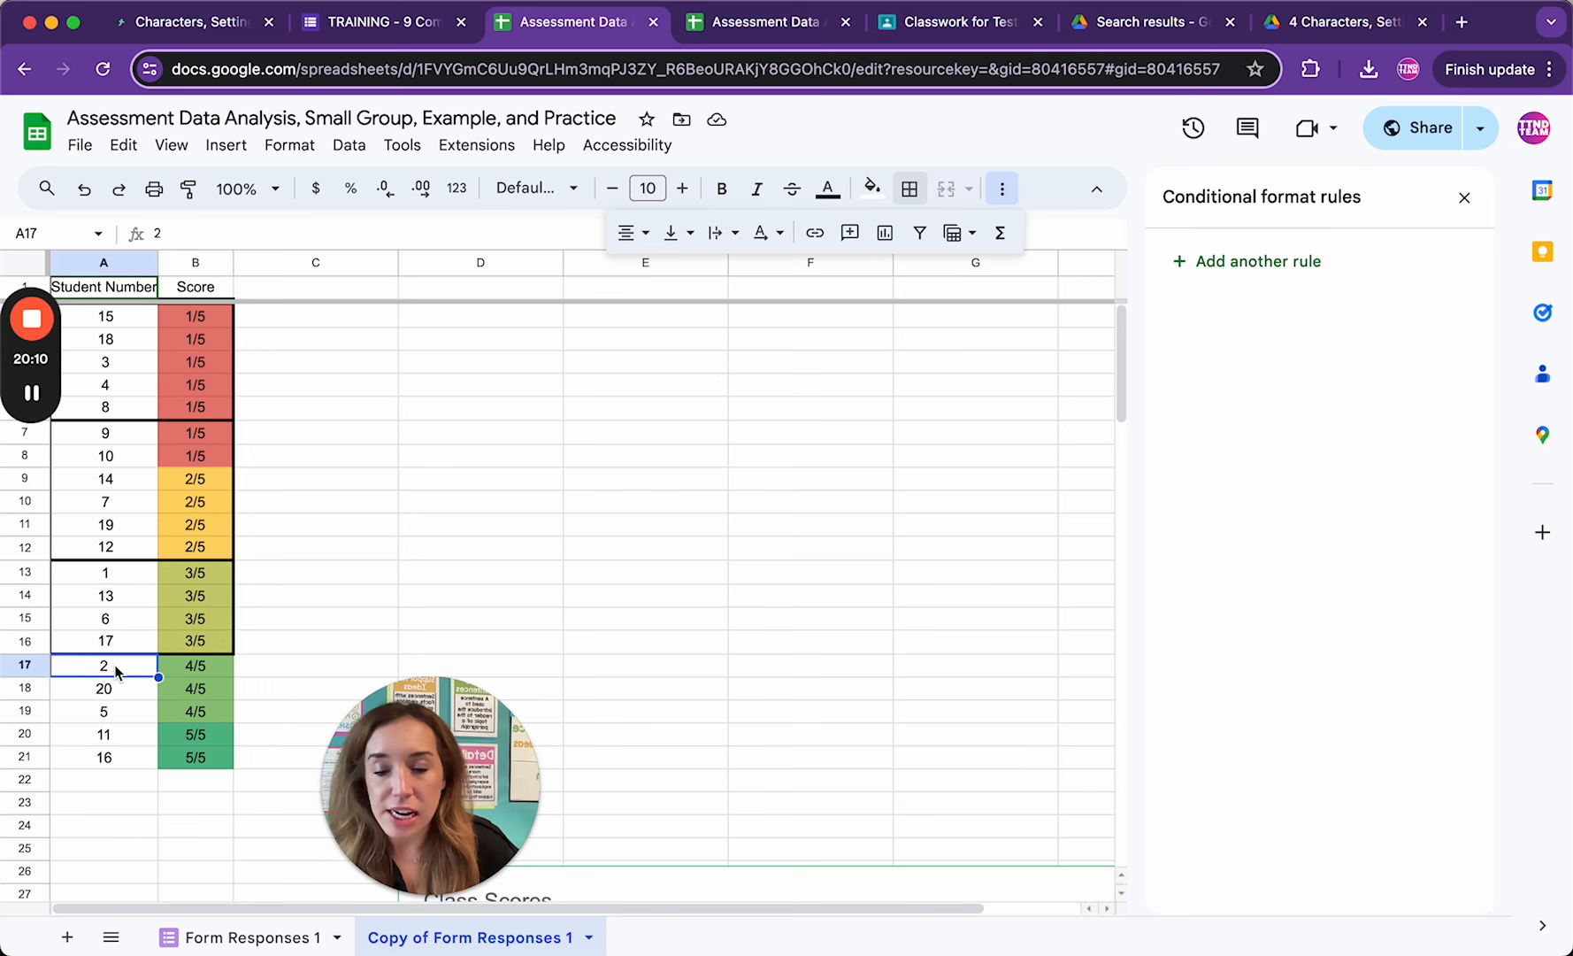
left_click(188, 757, "shift")
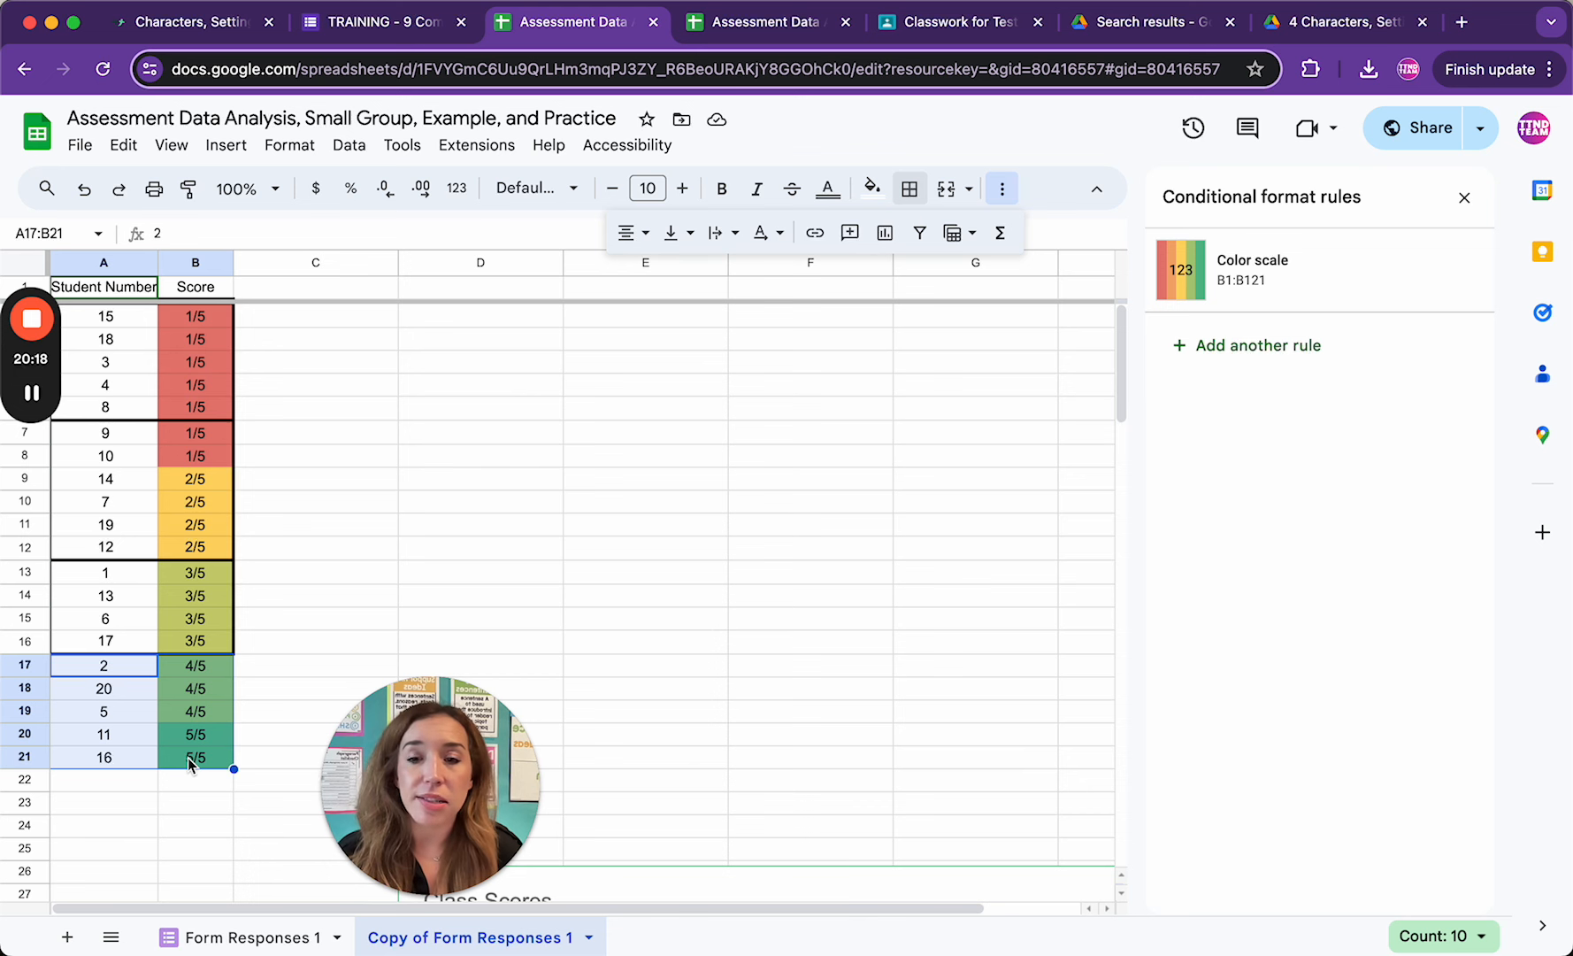
left_click(912, 202)
left_click(1066, 248)
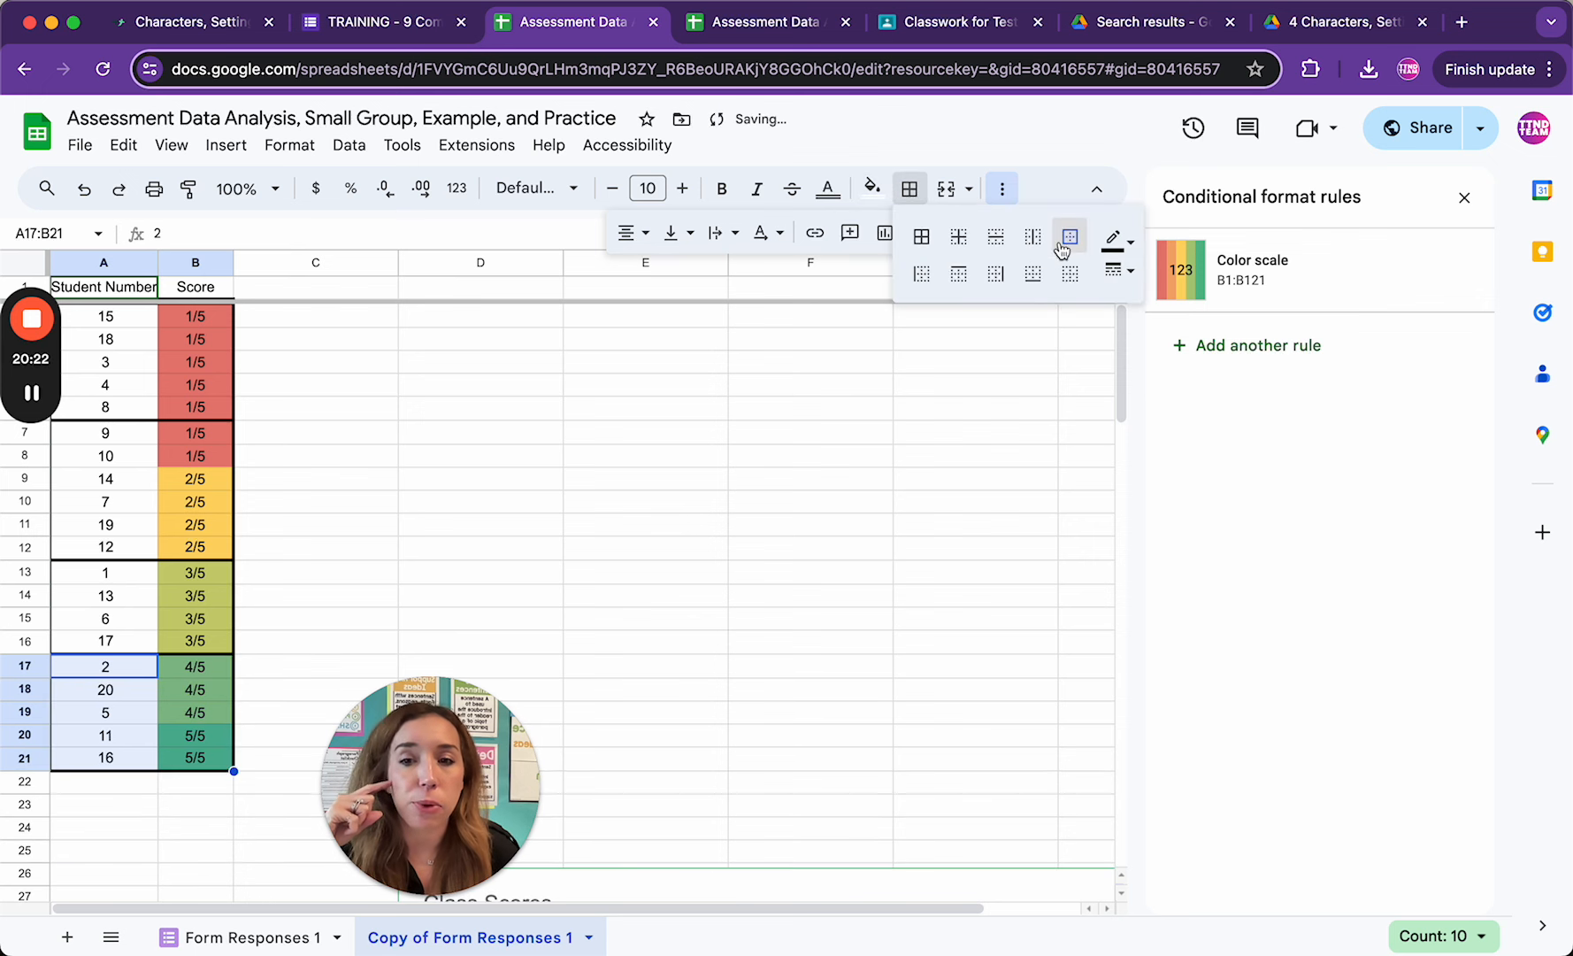
left_click(465, 573)
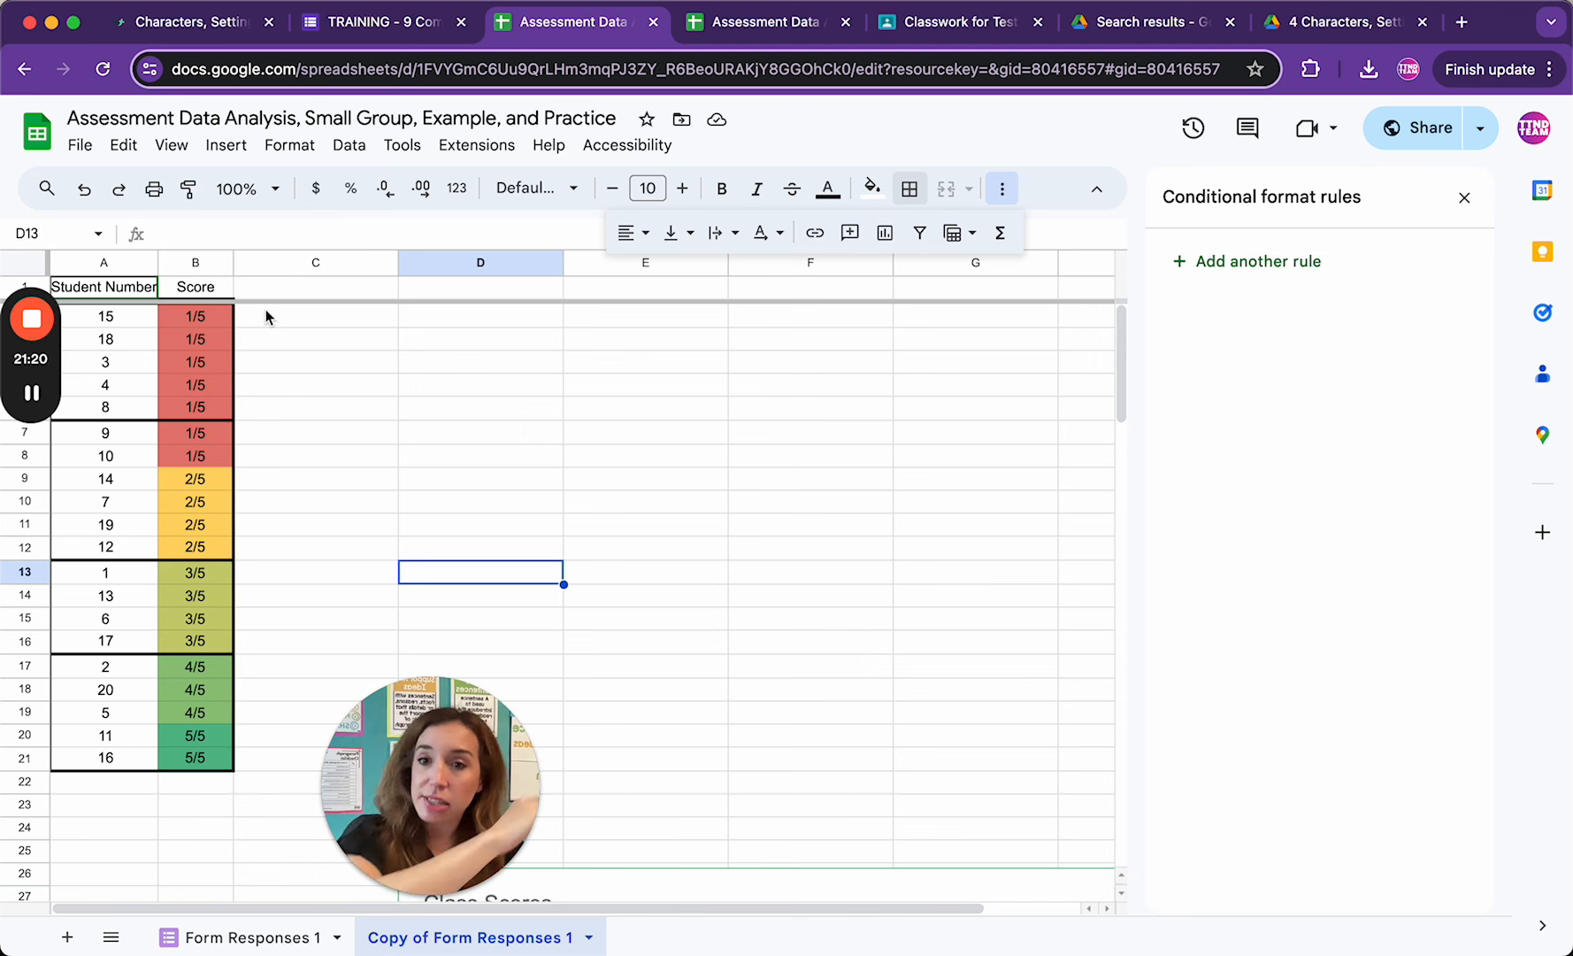
left_click_drag(271, 317, 270, 393)
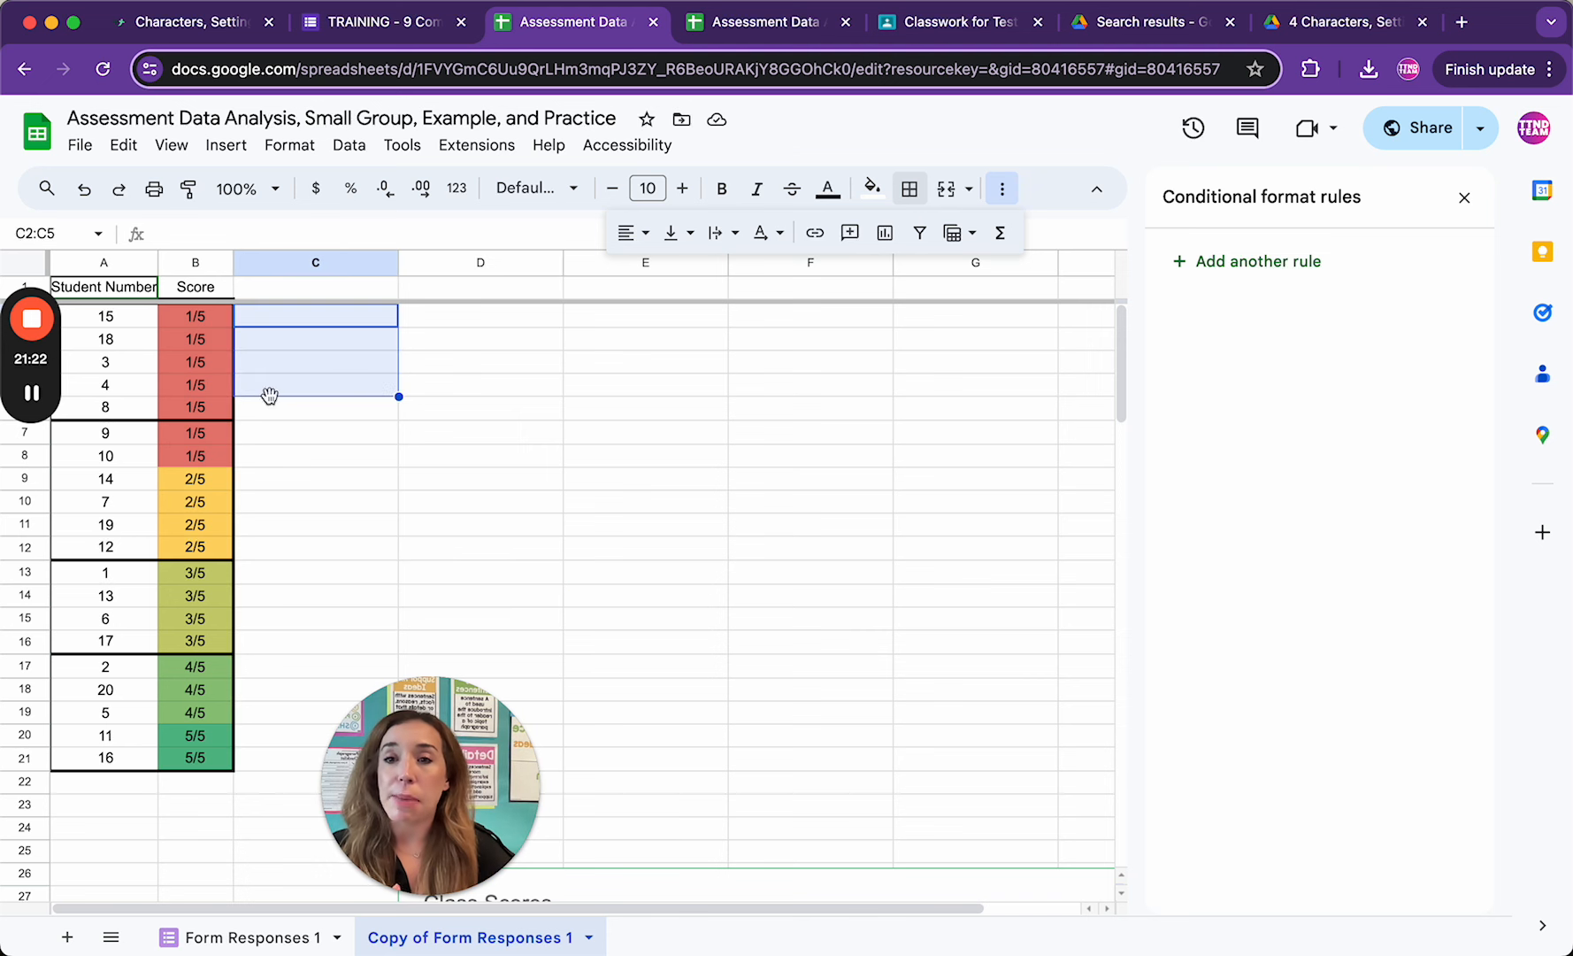
left_click_drag(116, 316, 122, 342)
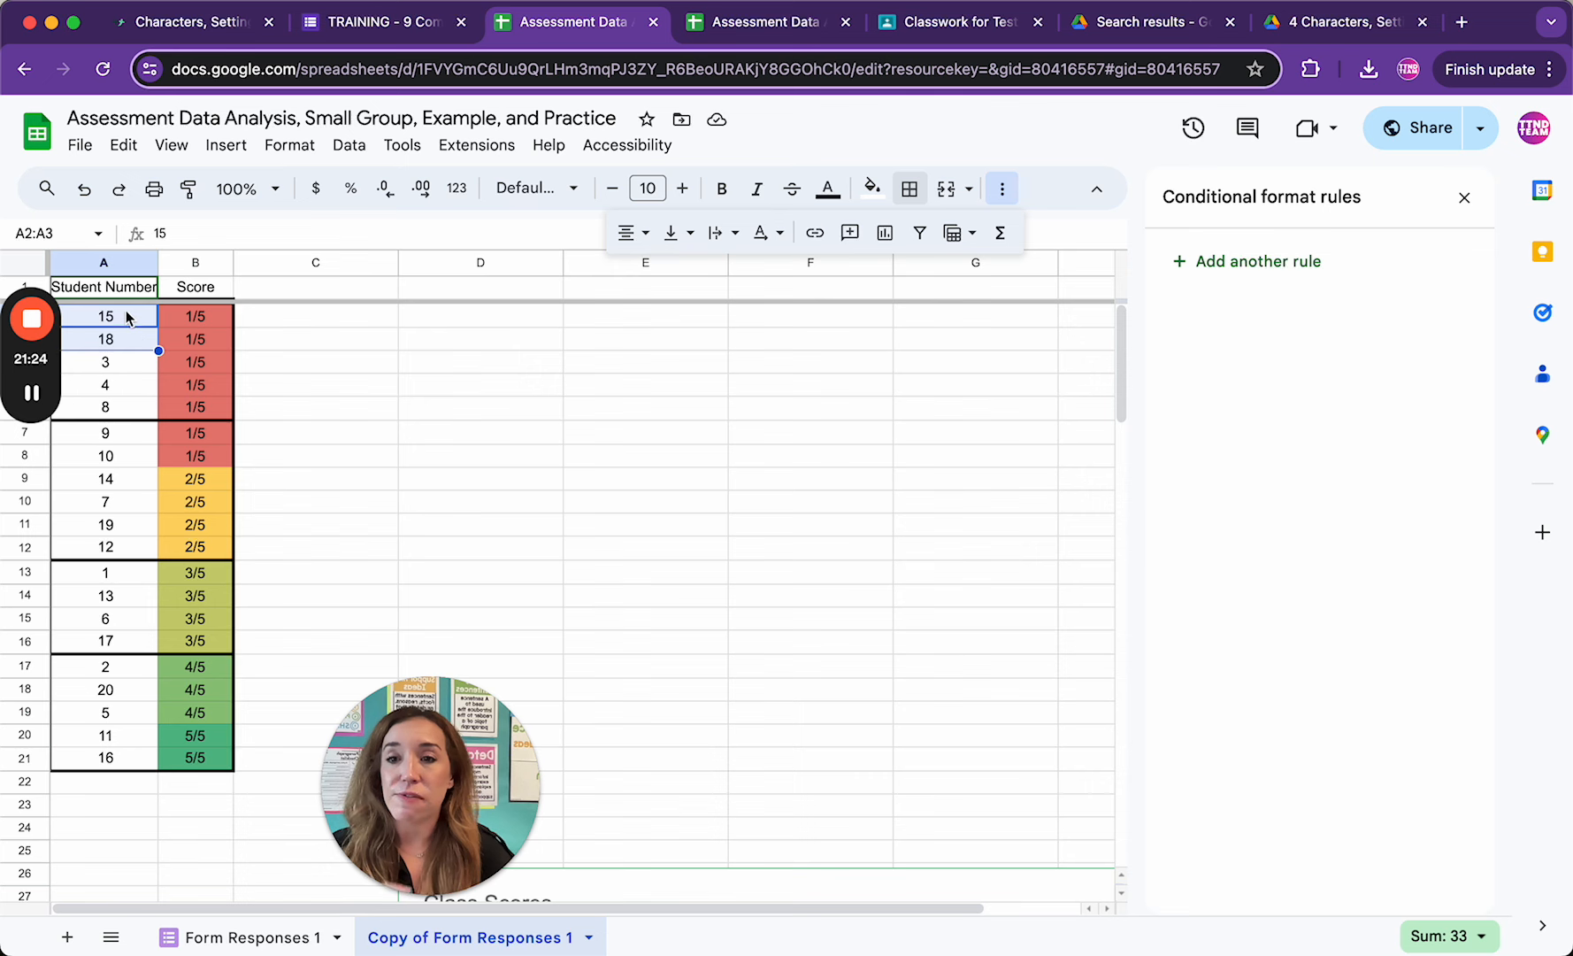
left_click(124, 371)
left_click(124, 389)
left_click(126, 410)
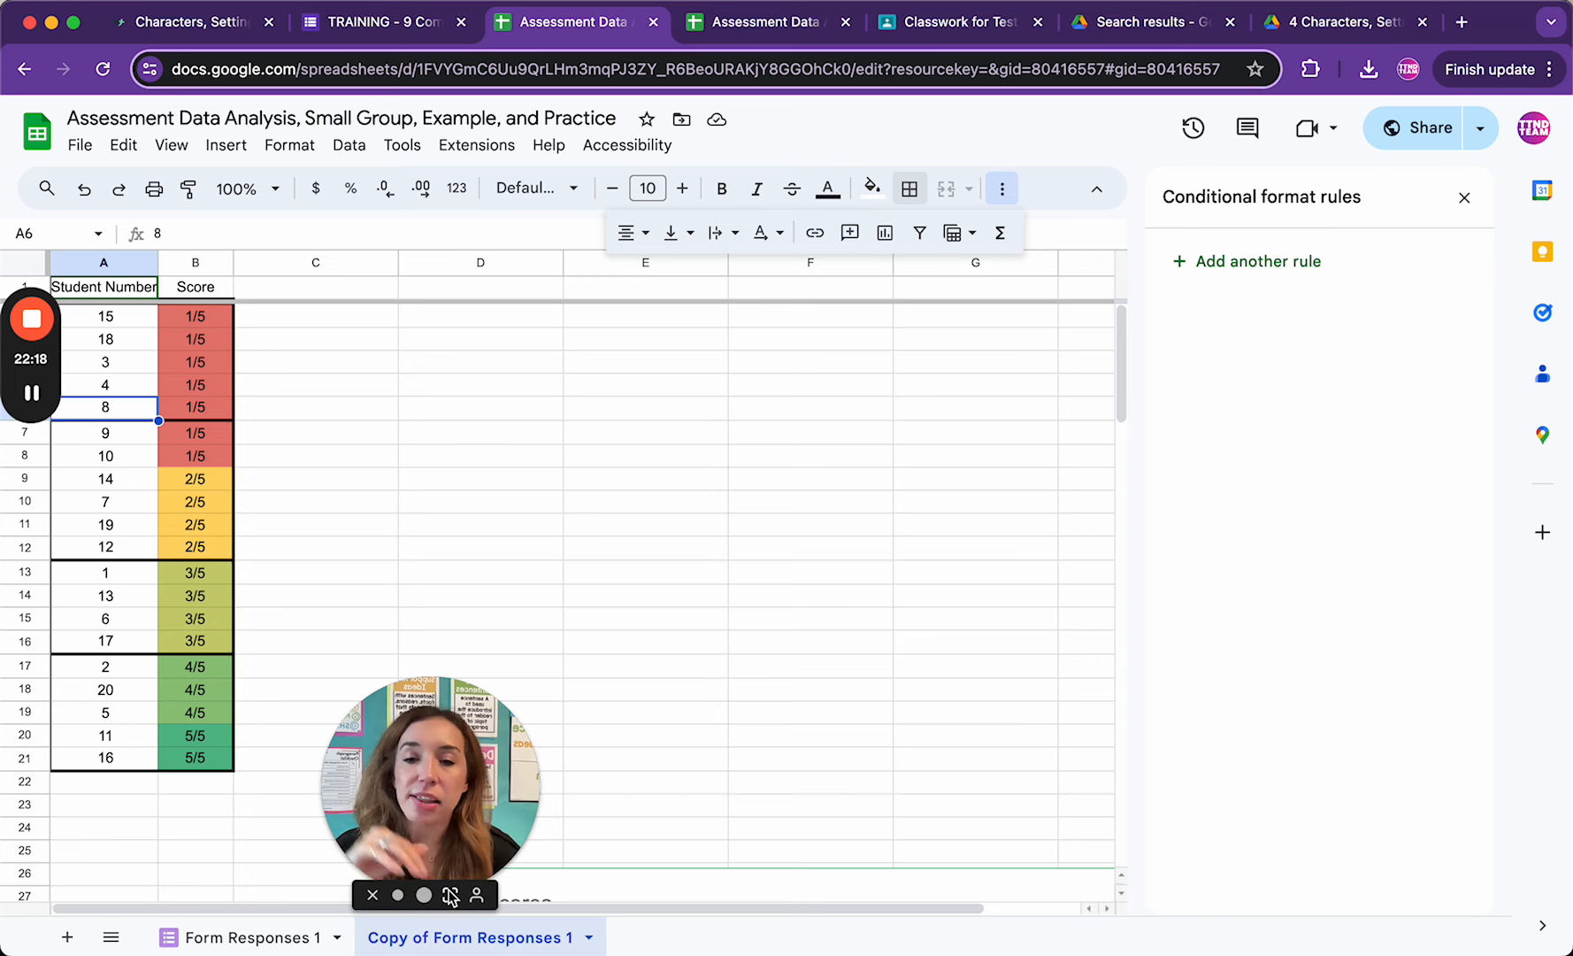
left_click(451, 896)
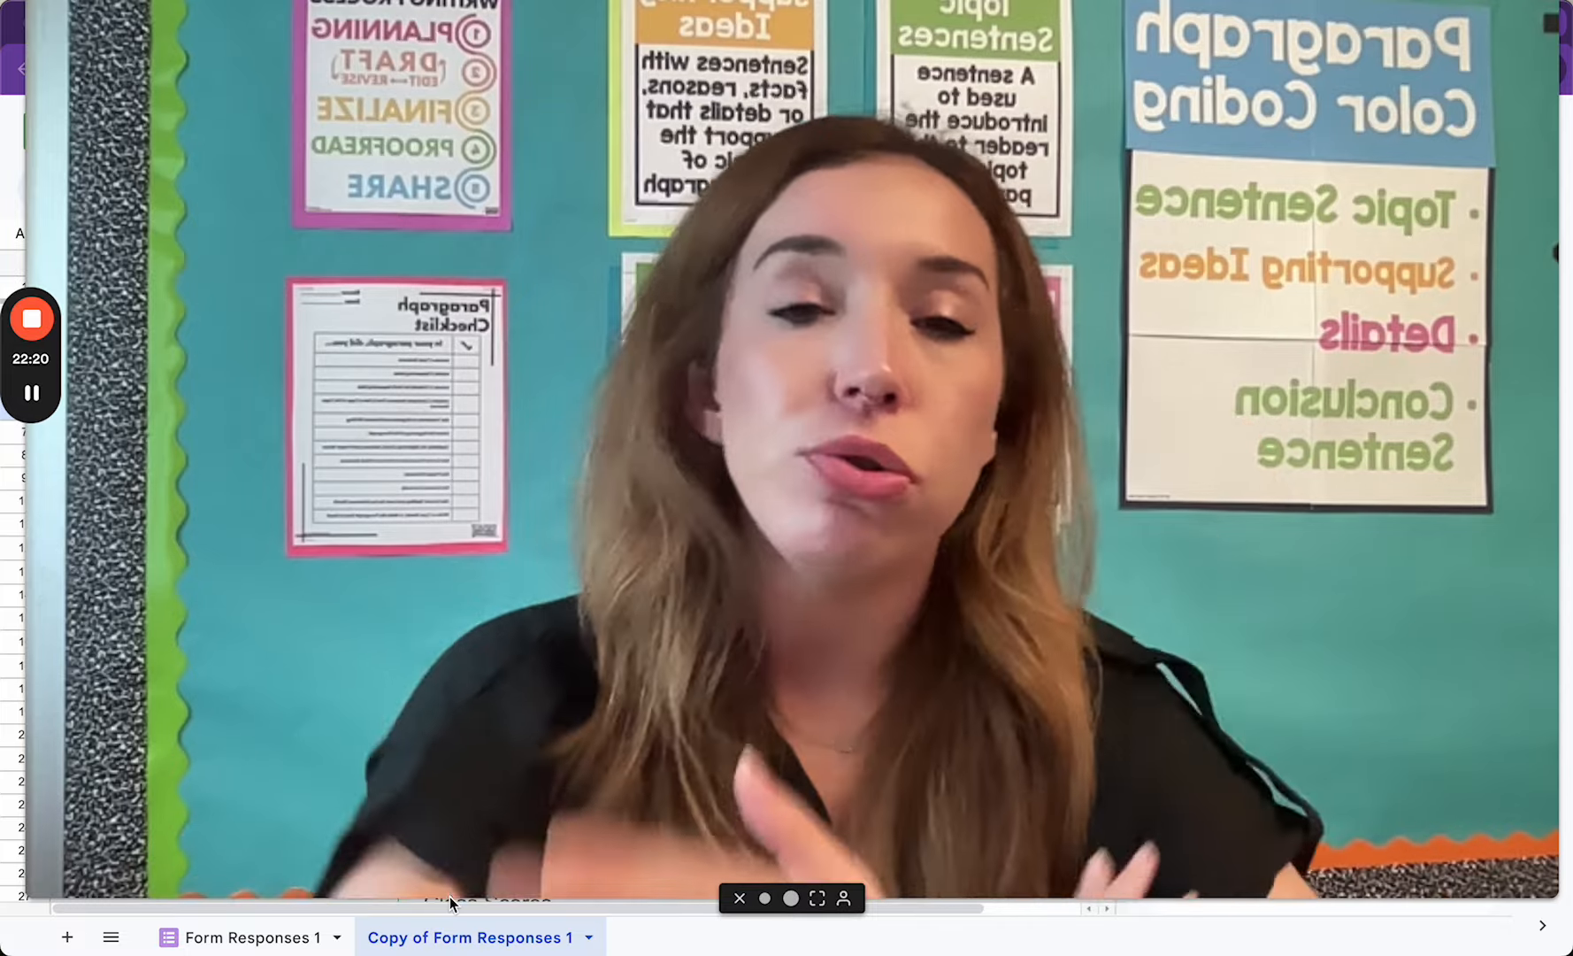